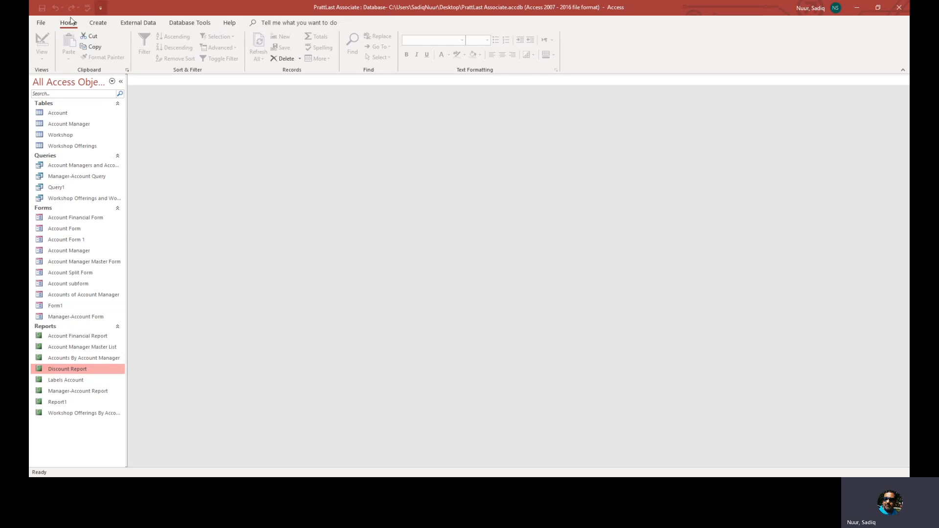
Create a blank form in Design view and set its record source to the Account table
click(96, 22)
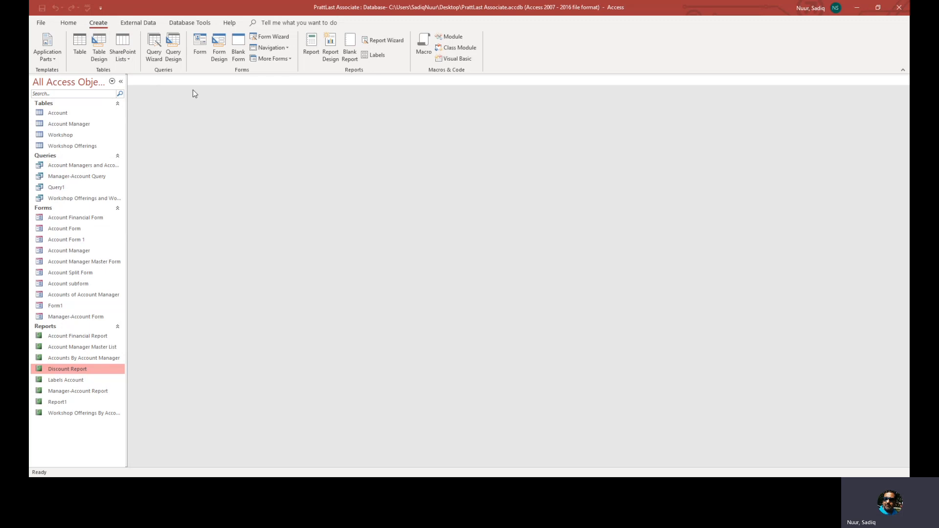
click(224, 44)
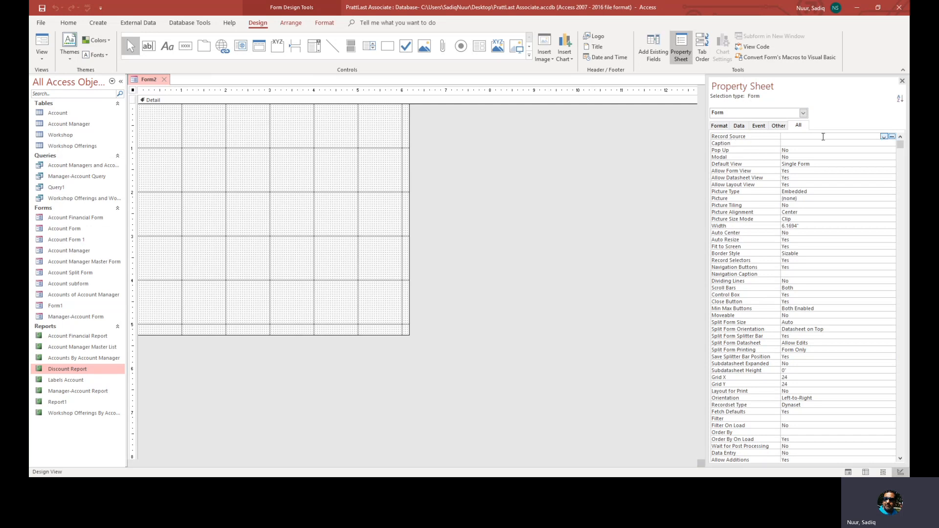
click(884, 136)
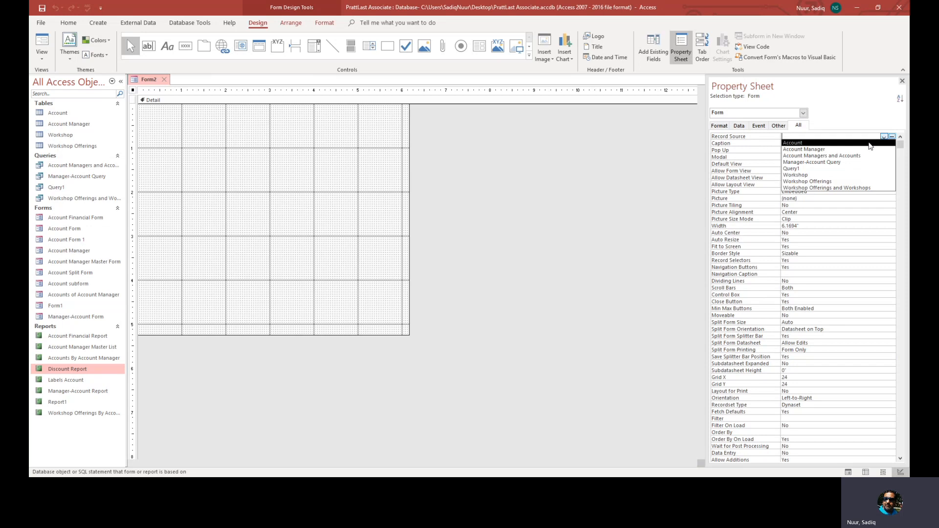
click(870, 143)
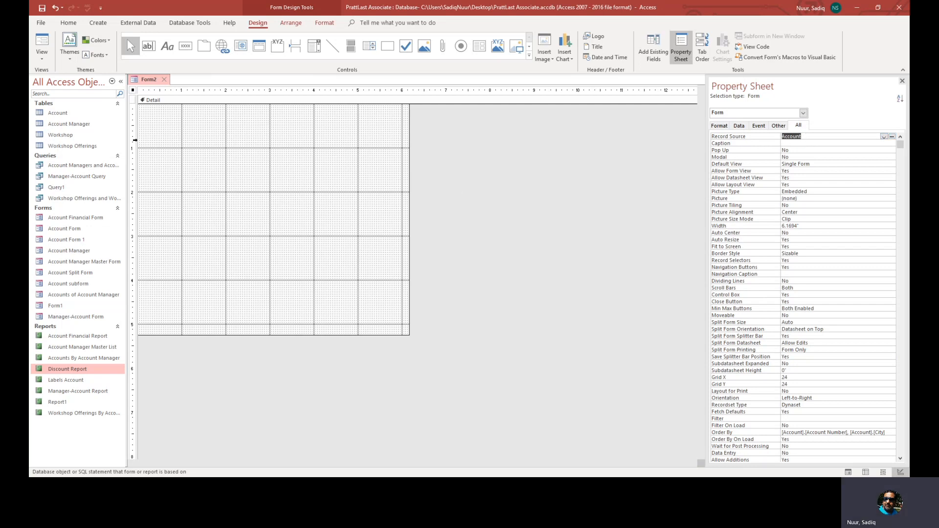
Save the new form under the name Account Master Form
click(43, 8)
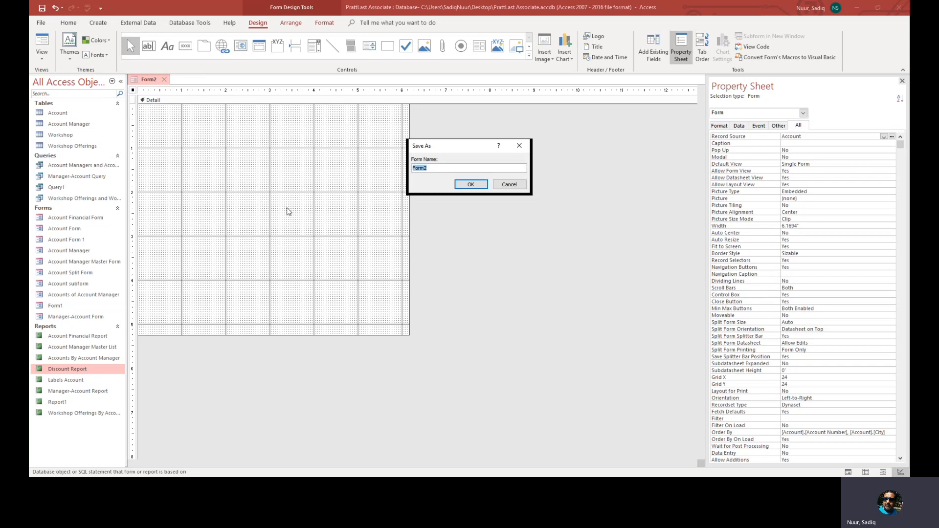
text(Account)
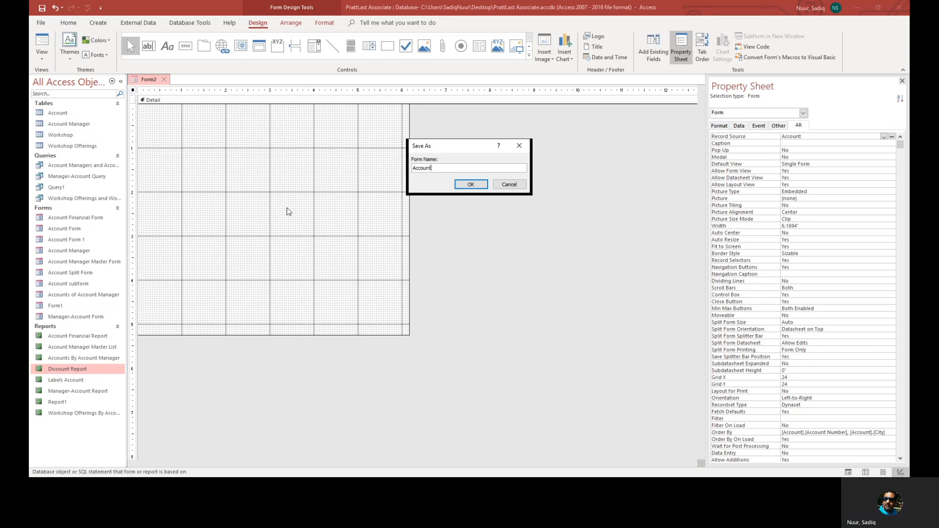
text( Master )
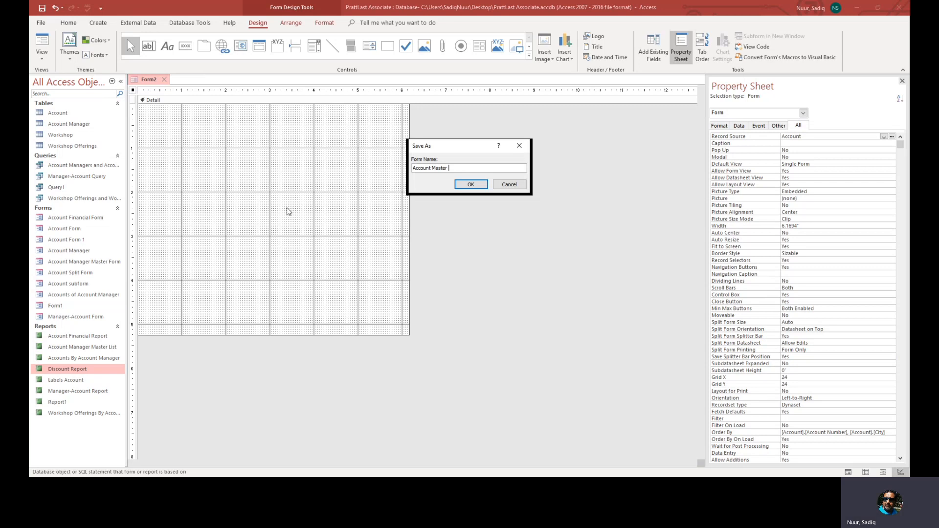
text(Form)
click(475, 185)
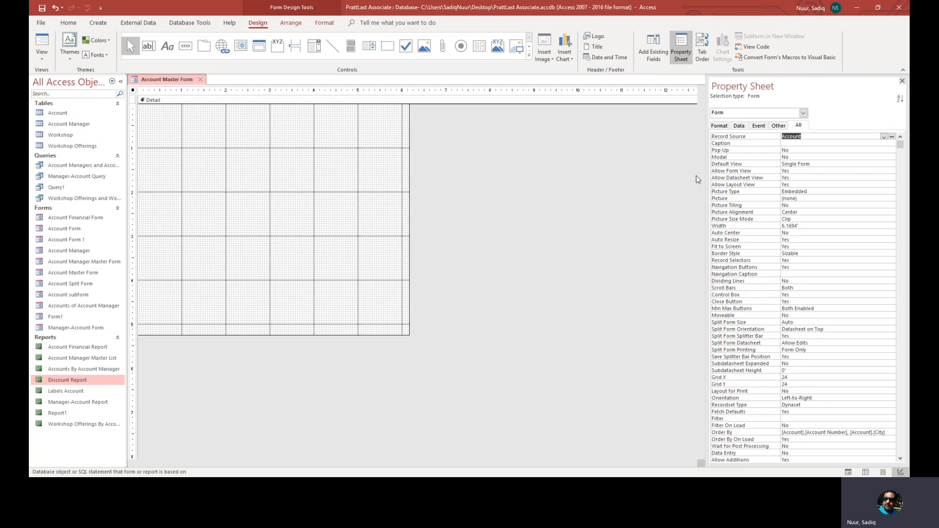
Set the form's caption to "Account View and Update Form" and close its properties
key(Tab)
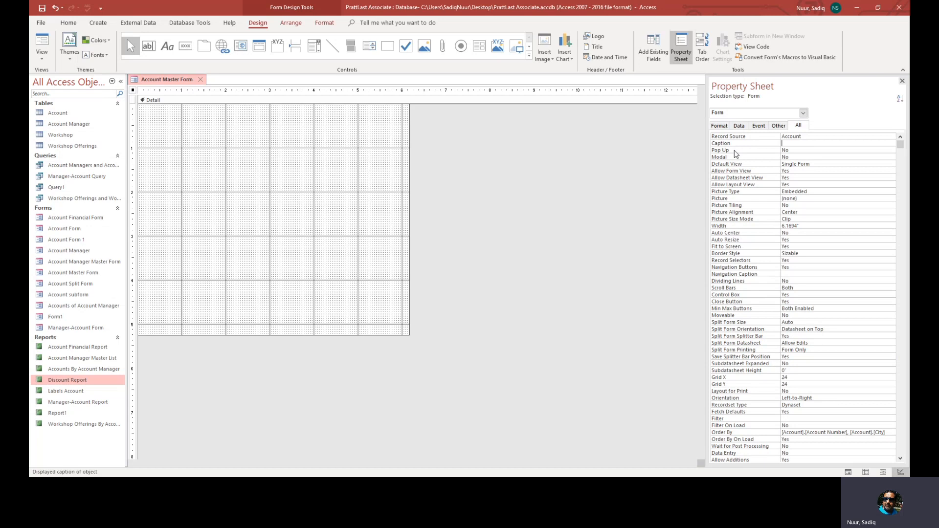
text(Account Vi)
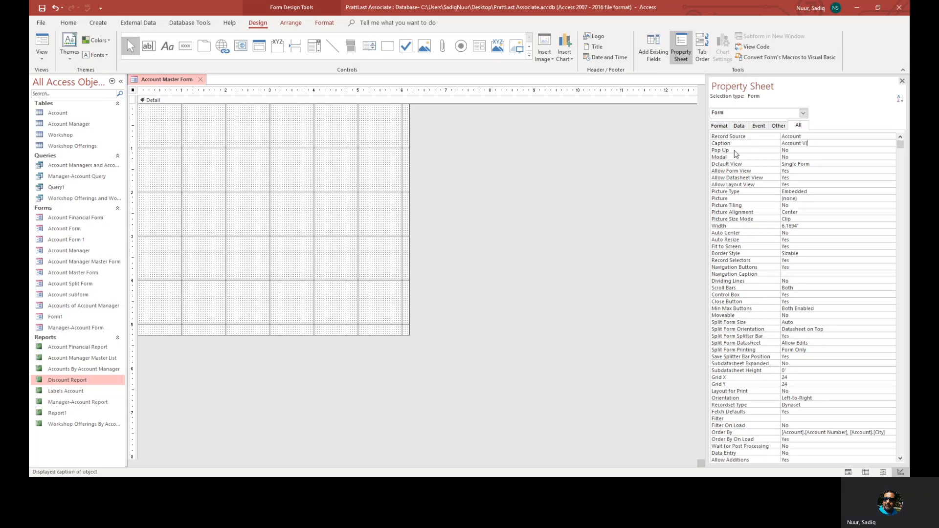
text(ew and )
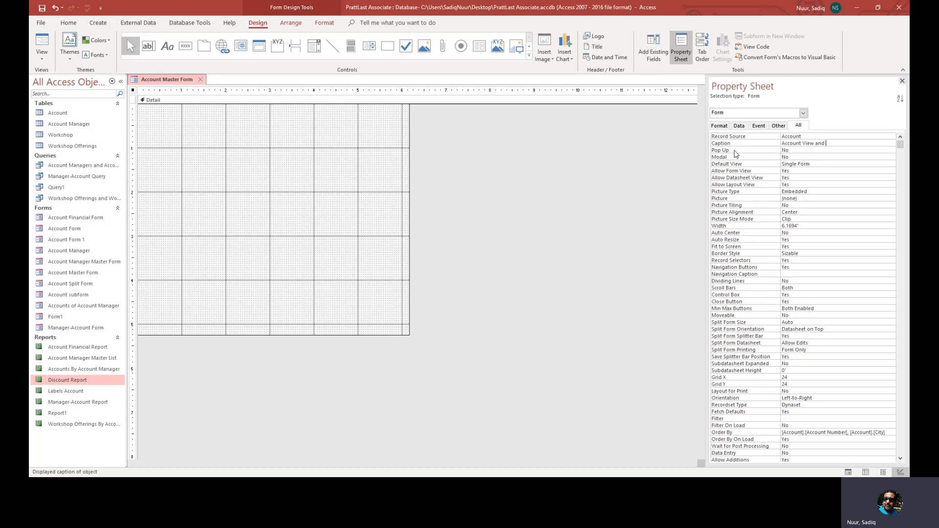
text(Update Form)
click(902, 81)
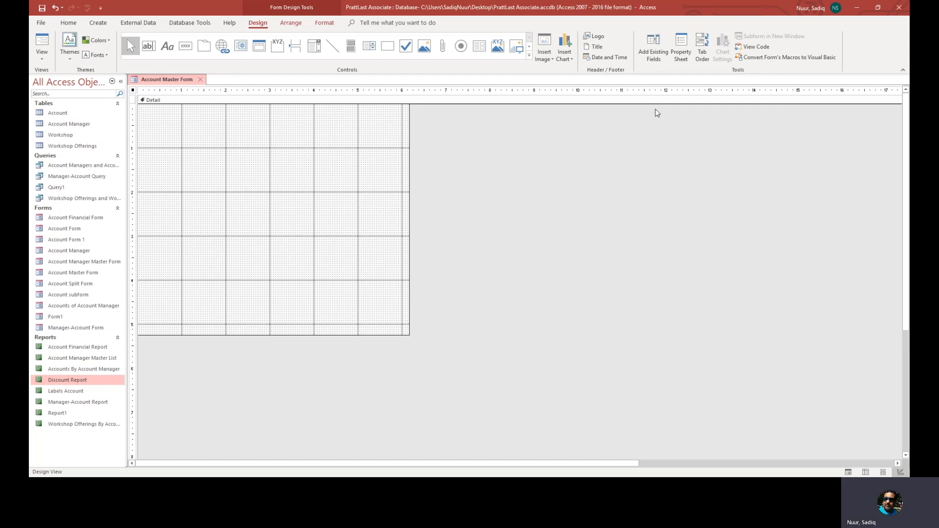
Add the Account Number field near the top of the Detail section and the Account Name through Account Type fields in a column below it
click(653, 53)
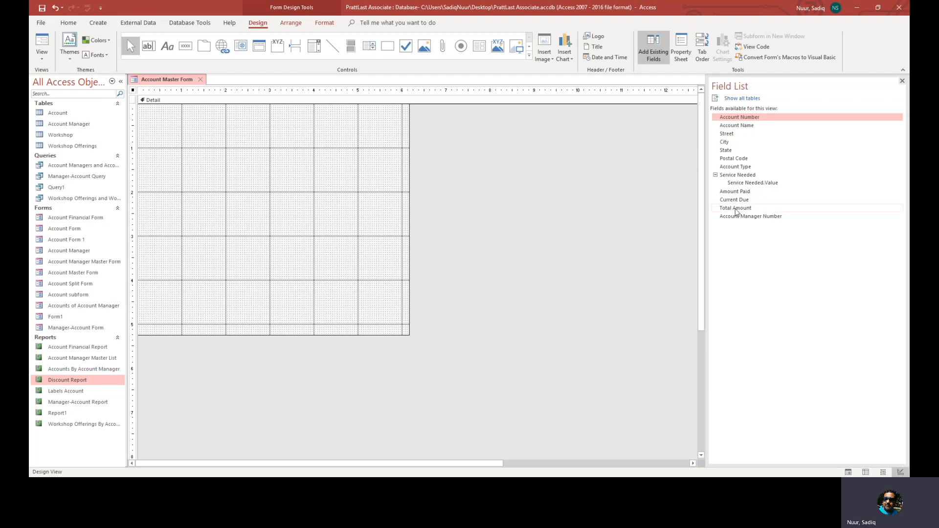
drag(731, 120, 243, 120)
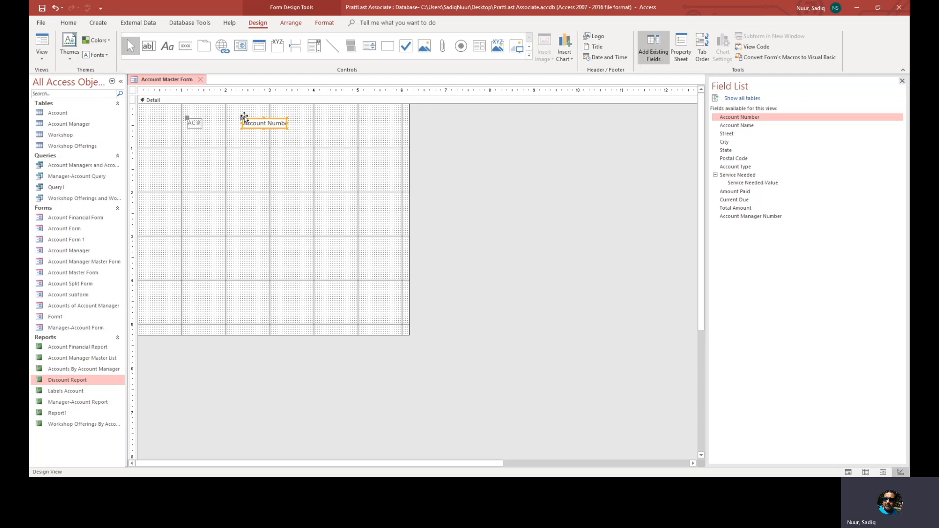
click(747, 127)
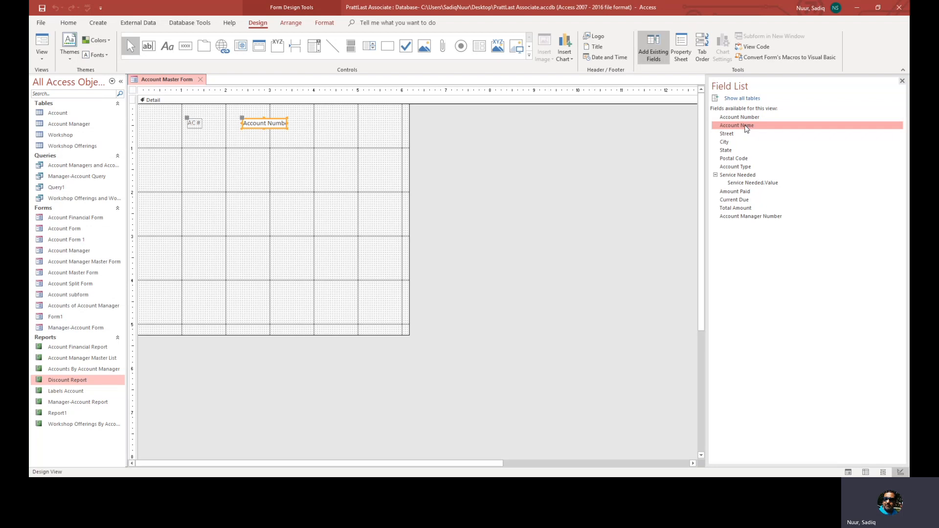
ctrl+click(740, 135)
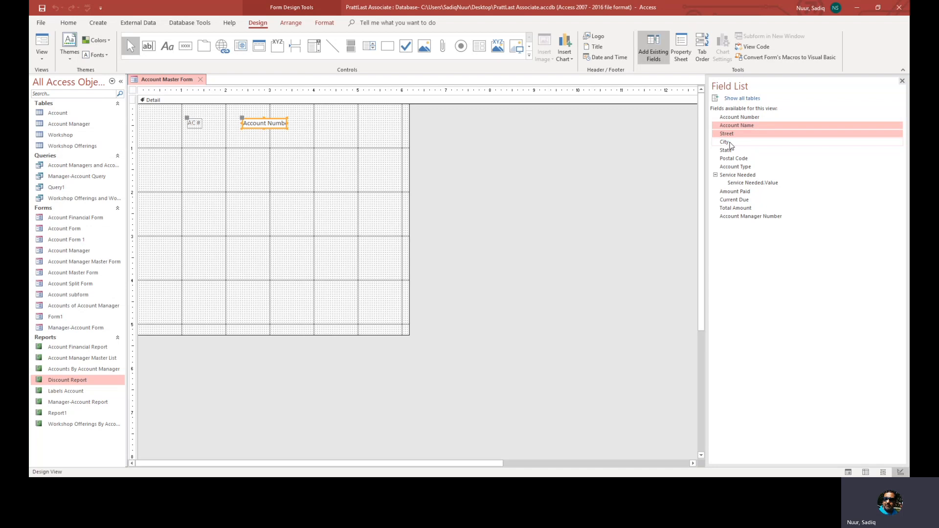
ctrl+click(731, 143)
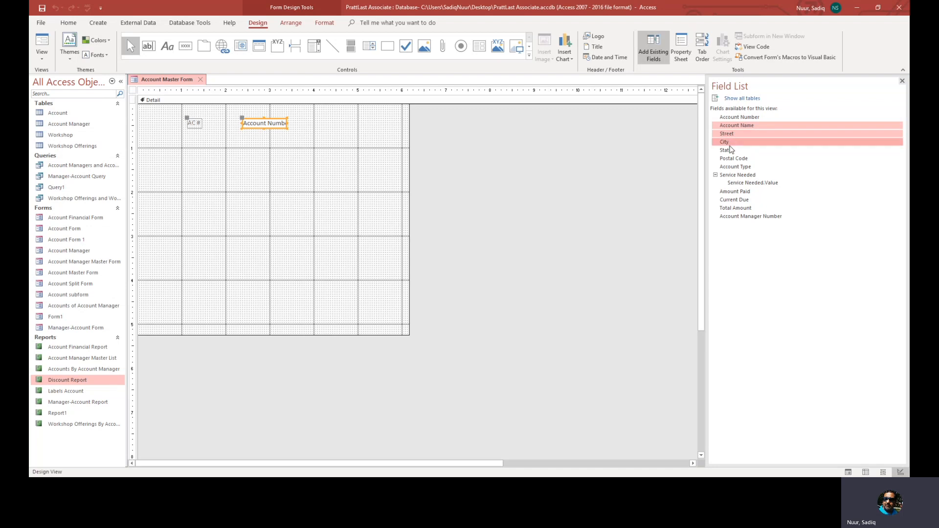
ctrl+click(728, 151)
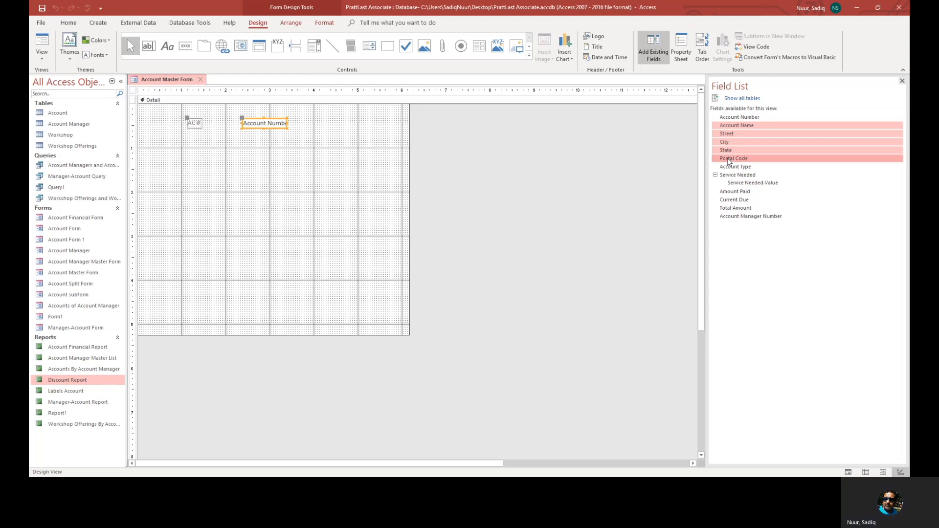
shift+click(730, 166)
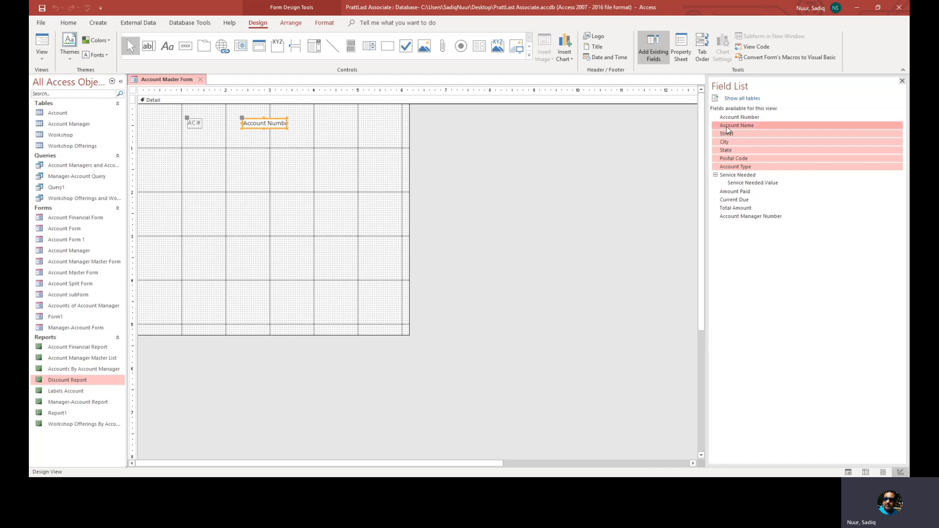
drag(727, 127, 222, 156)
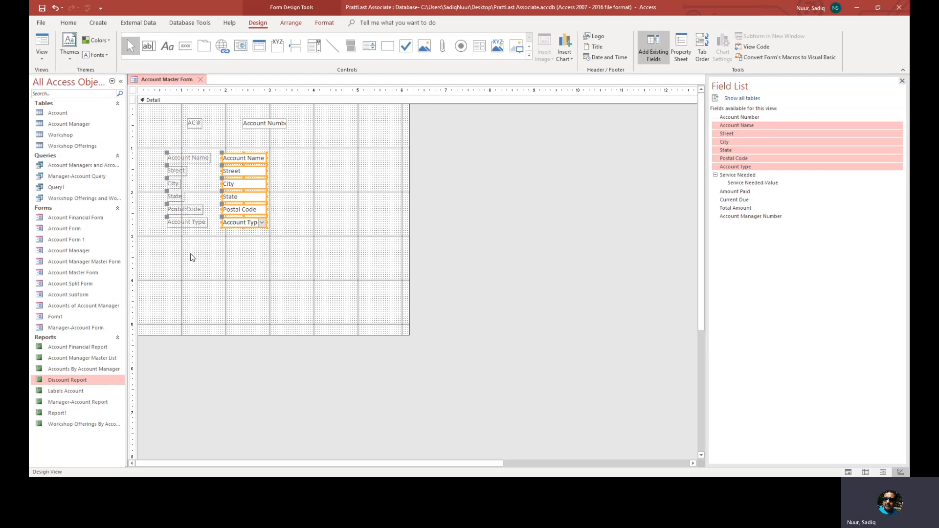
Widen the Account Name through Account Type controls to about the 4.3-inch mark and extend the form's width to about 7.25 inches
drag(264, 157, 315, 160)
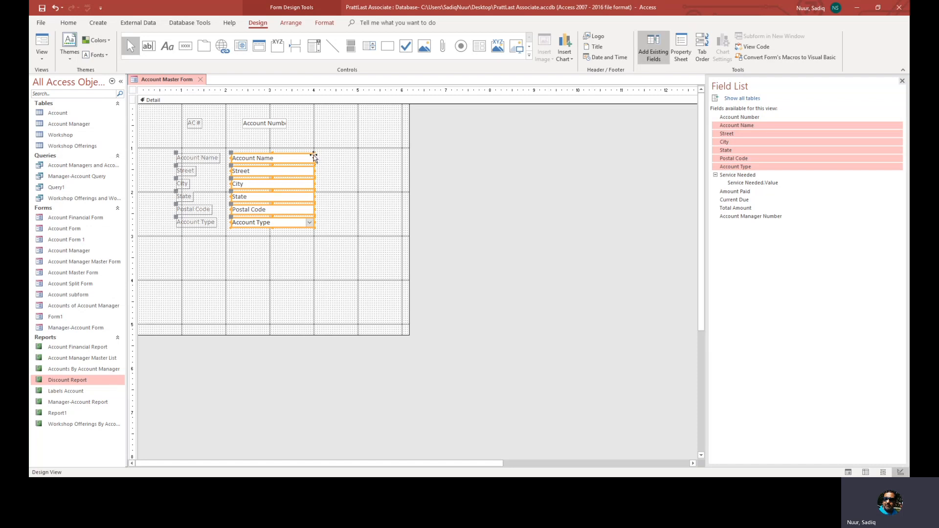
drag(313, 155, 326, 160)
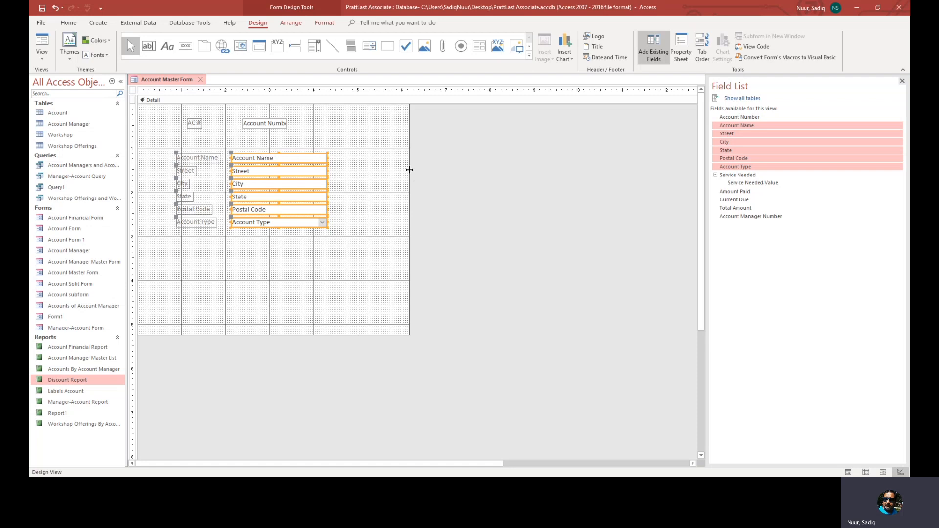
drag(409, 170, 457, 168)
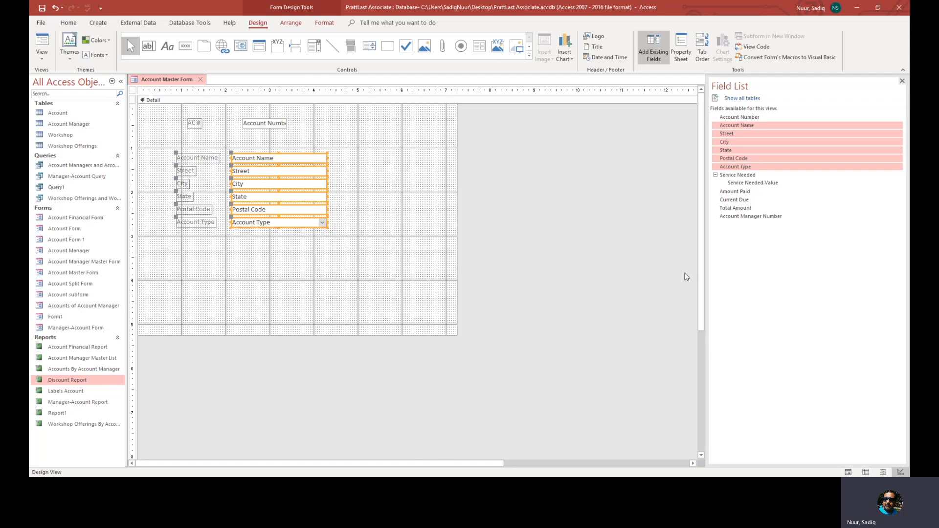
Add the Service Needed, Amount Paid, Current Due and Total Amount fields as a second column beside the account details
click(715, 175)
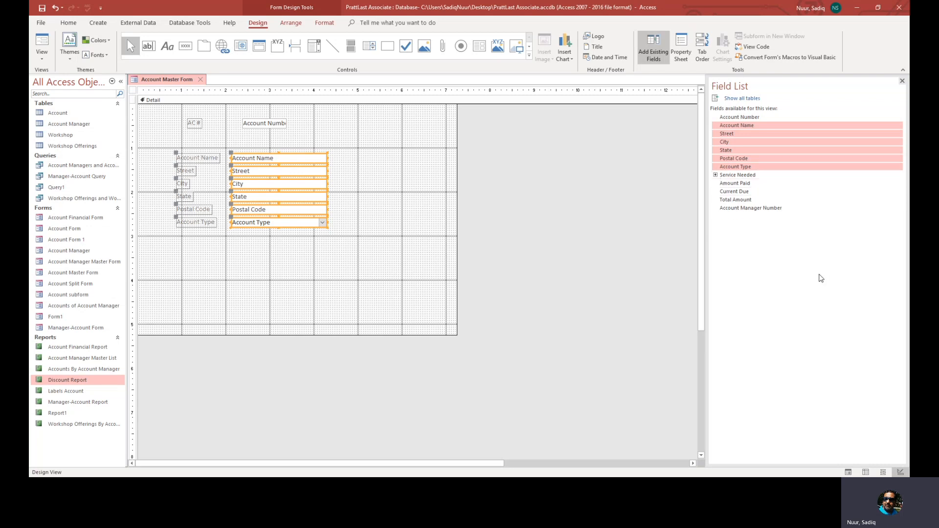
click(758, 149)
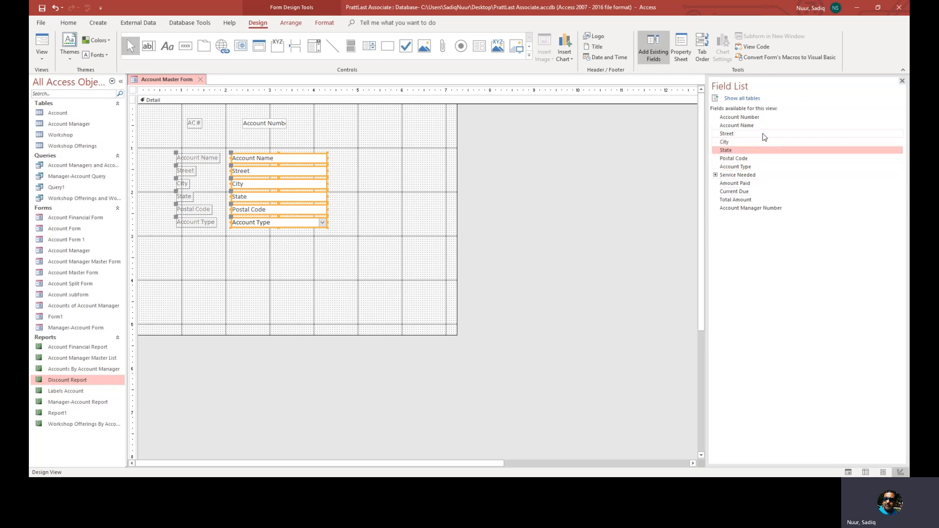
click(745, 175)
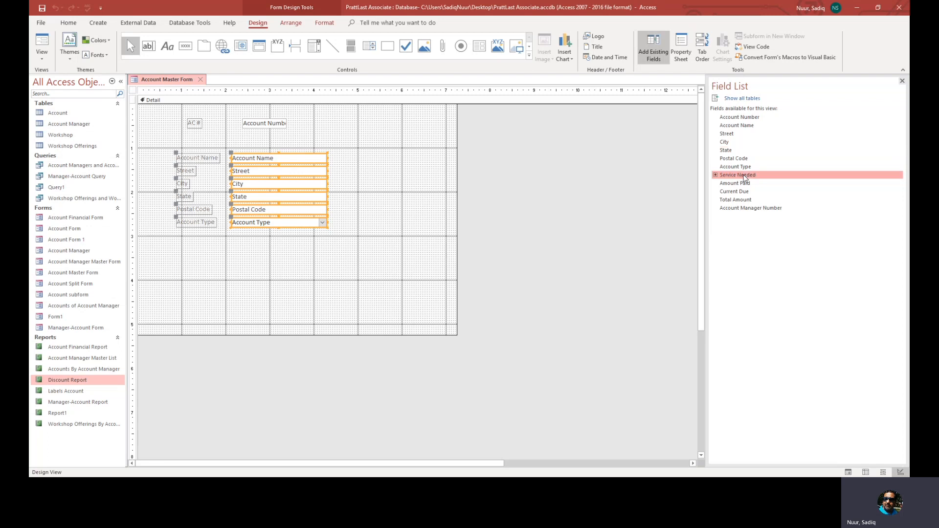
ctrl+click(745, 184)
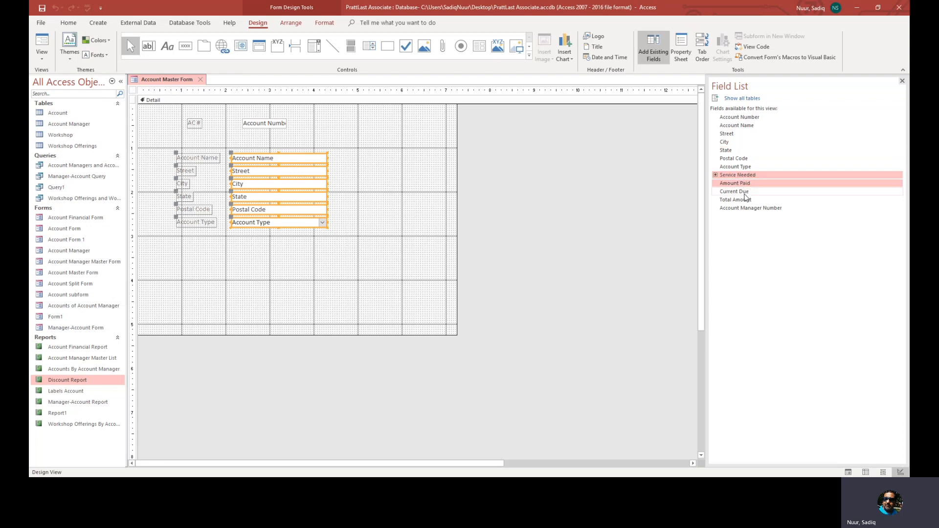
ctrl+click(746, 191)
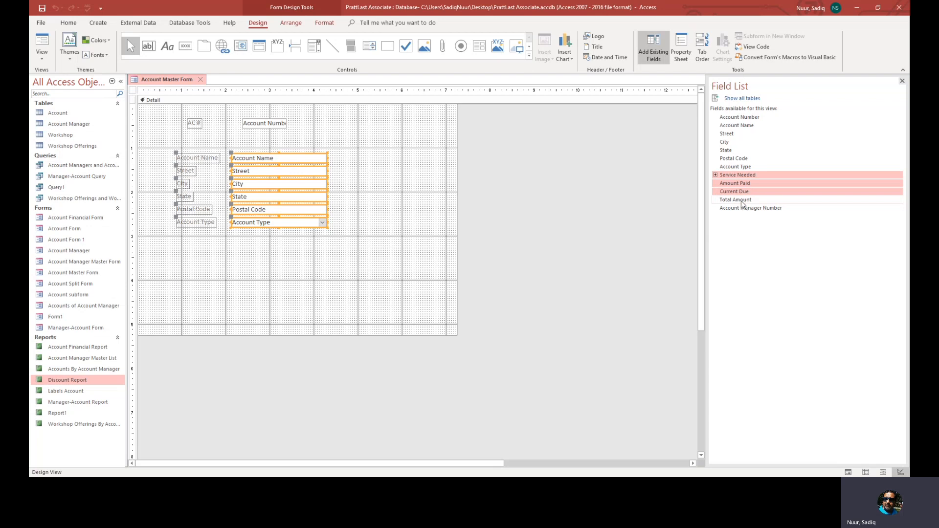
ctrl+click(740, 199)
drag(741, 200, 416, 156)
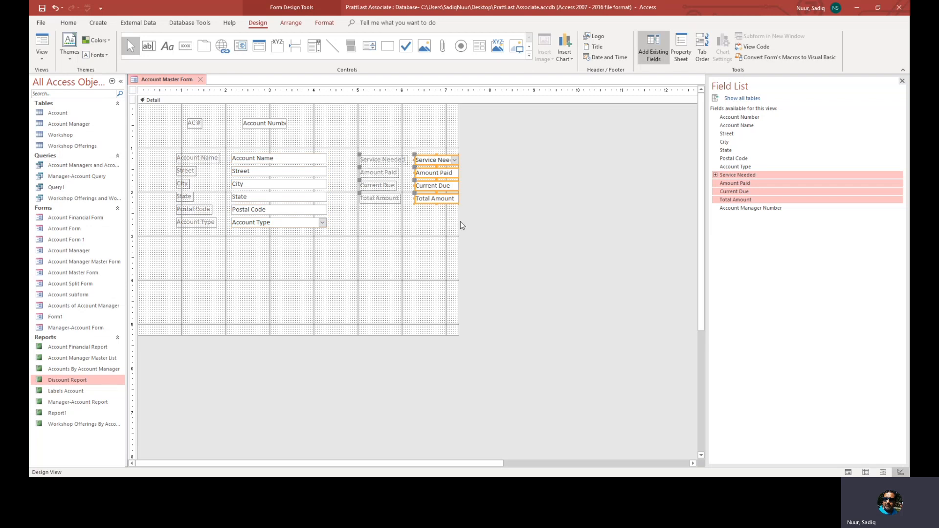
Extend the form's width to about 8.9 inches and widen the four second-column controls to about 2.5 inches
drag(458, 220, 531, 224)
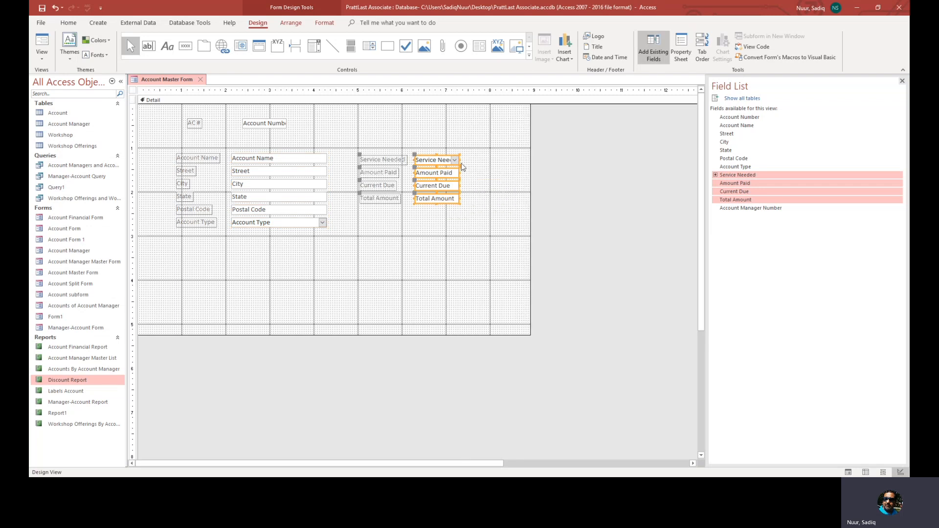
drag(459, 159, 523, 162)
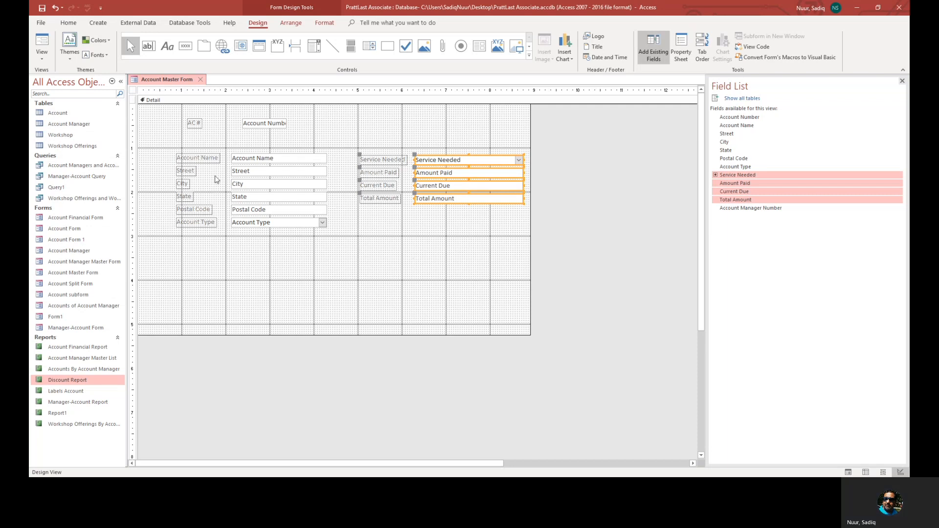
Change the "AC #" label's text to "Account Number"
click(194, 123)
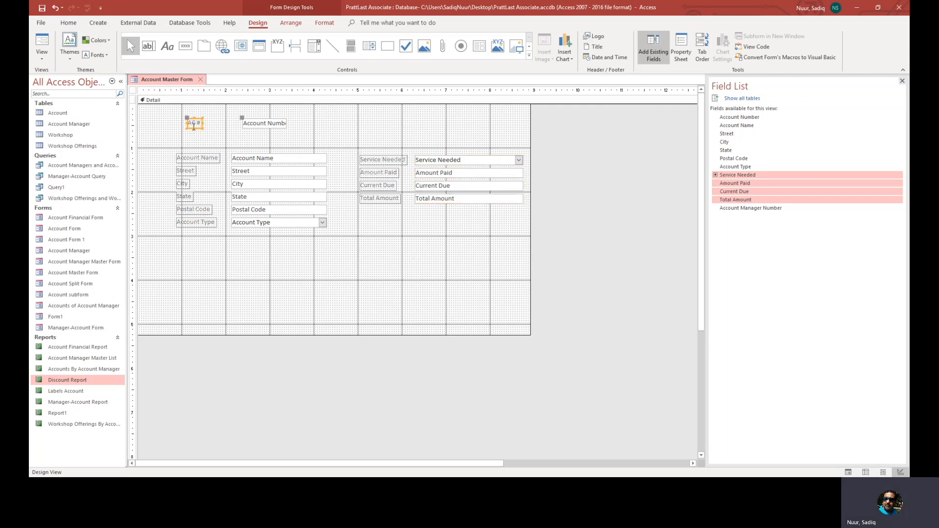
click(194, 122)
text(ccount)
key(Delete)
text(Number)
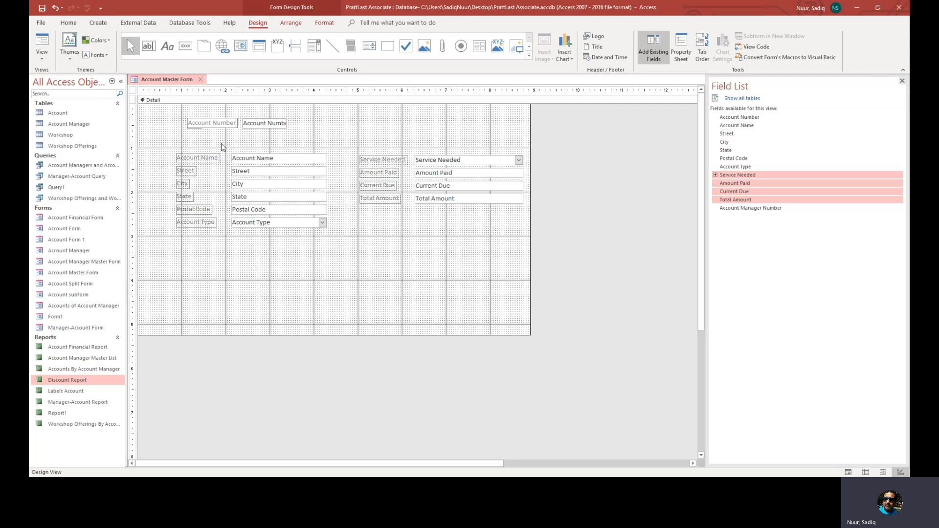
click(328, 132)
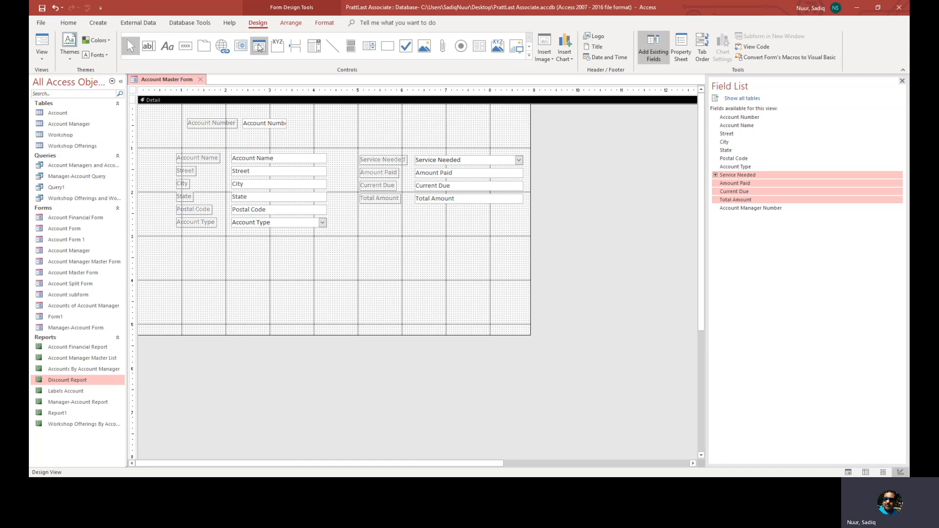
Place a combo box below Account Type that shows its key column, with Account Manager Number as the column whose value is used
click(316, 48)
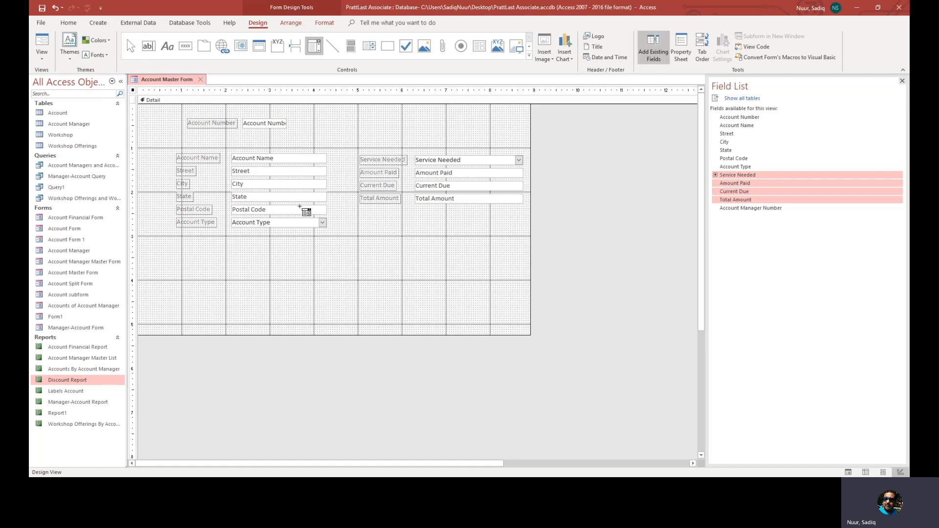
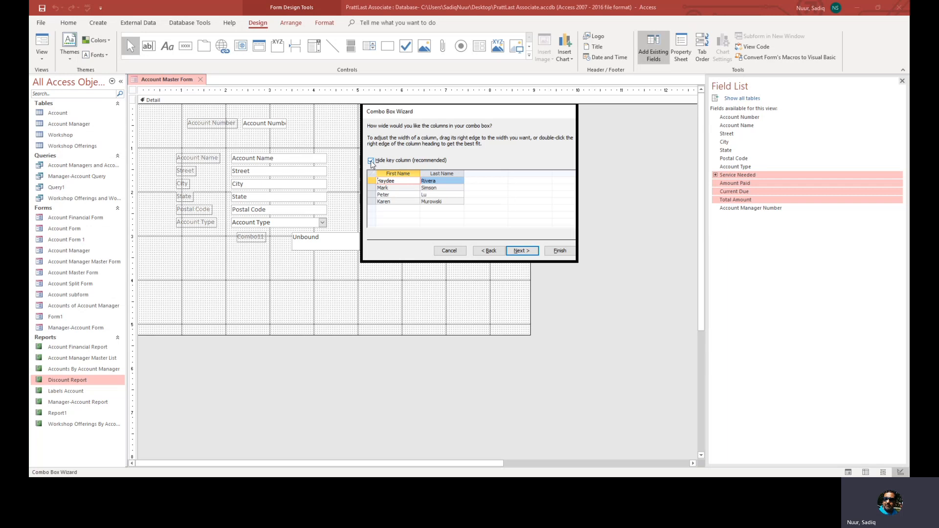
click(371, 161)
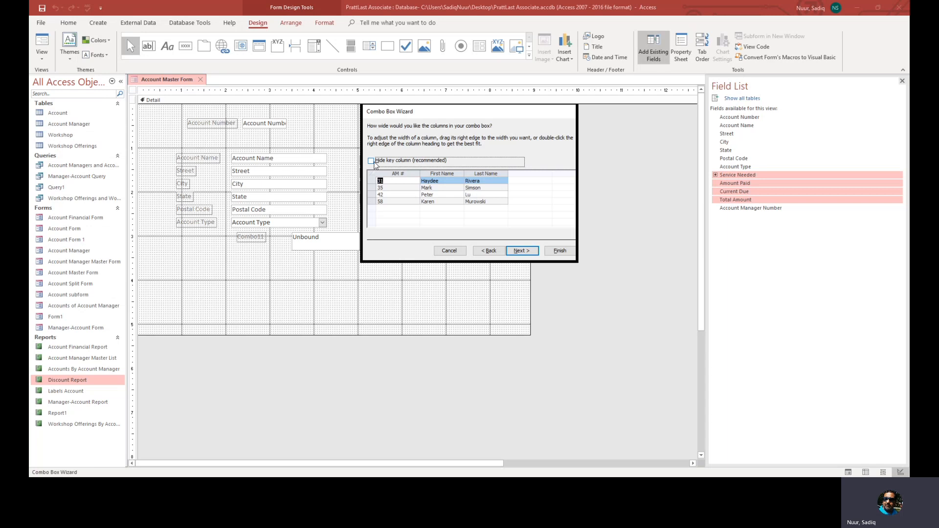
click(520, 253)
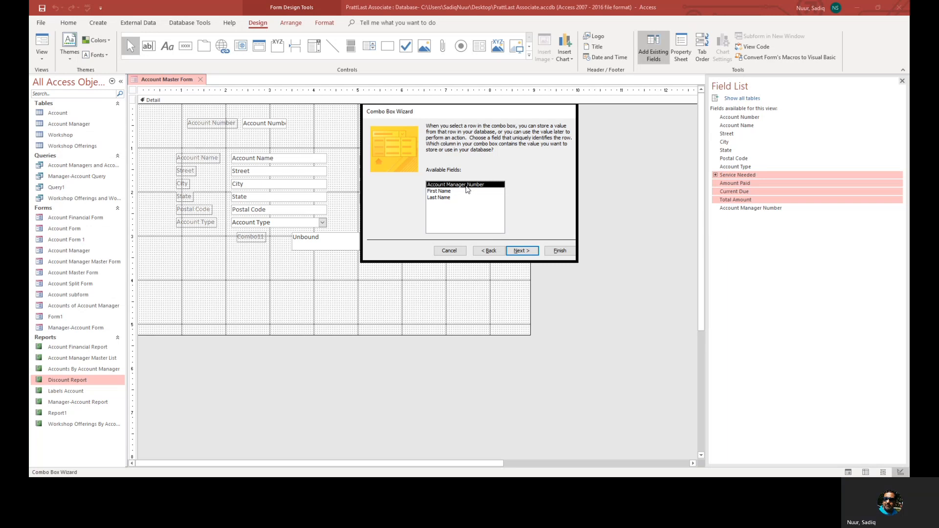
click(521, 251)
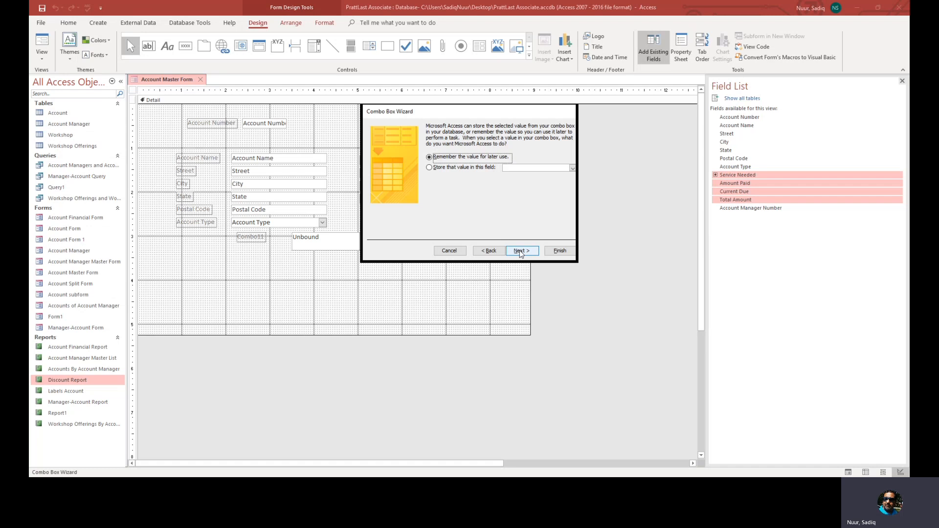
Store the combo box's value in the Account Manager Number field and label the combo box "Account Manager Number"
click(432, 169)
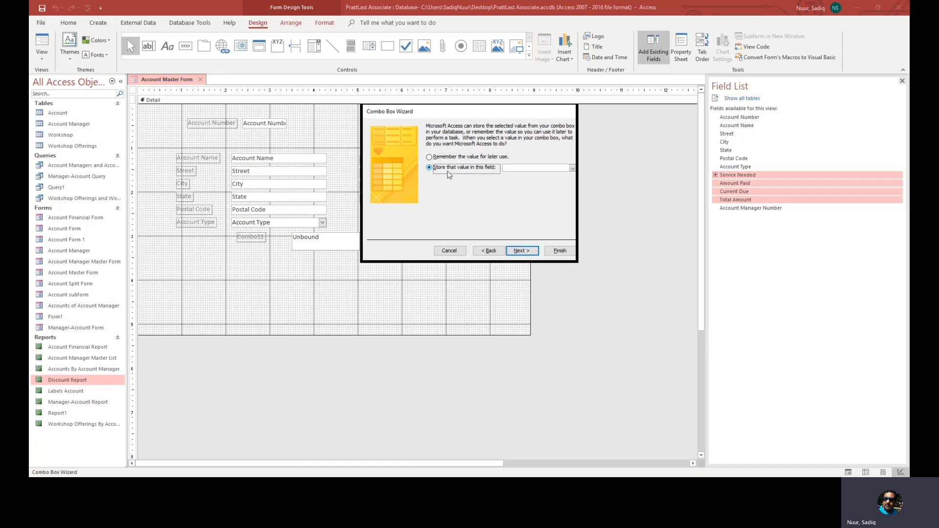
click(573, 168)
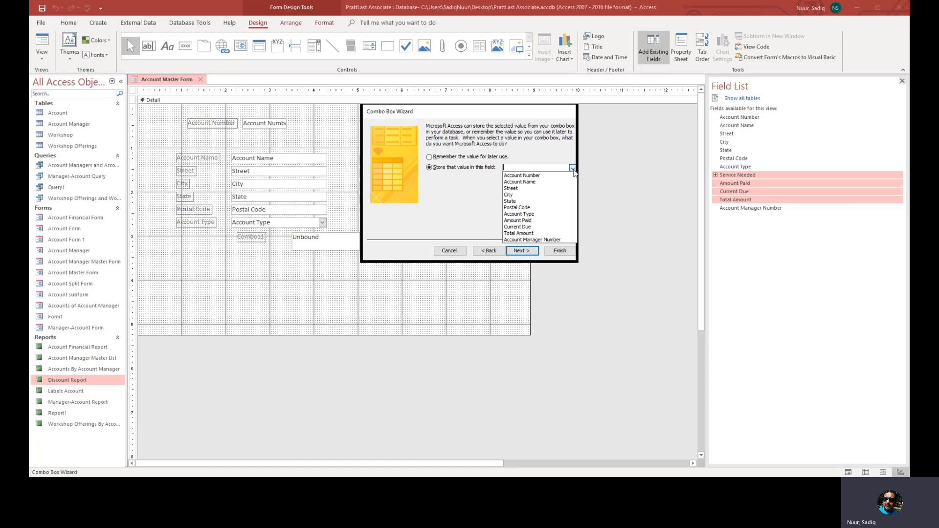
click(554, 240)
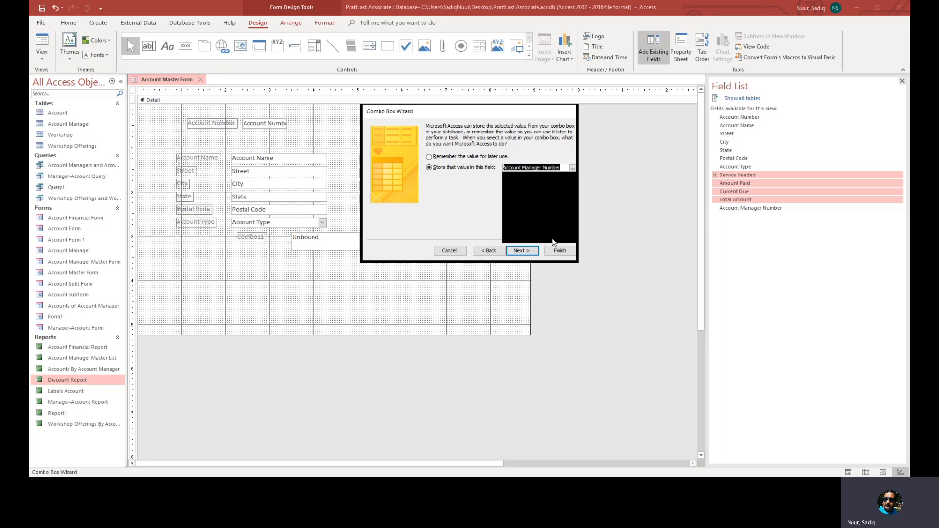
click(519, 252)
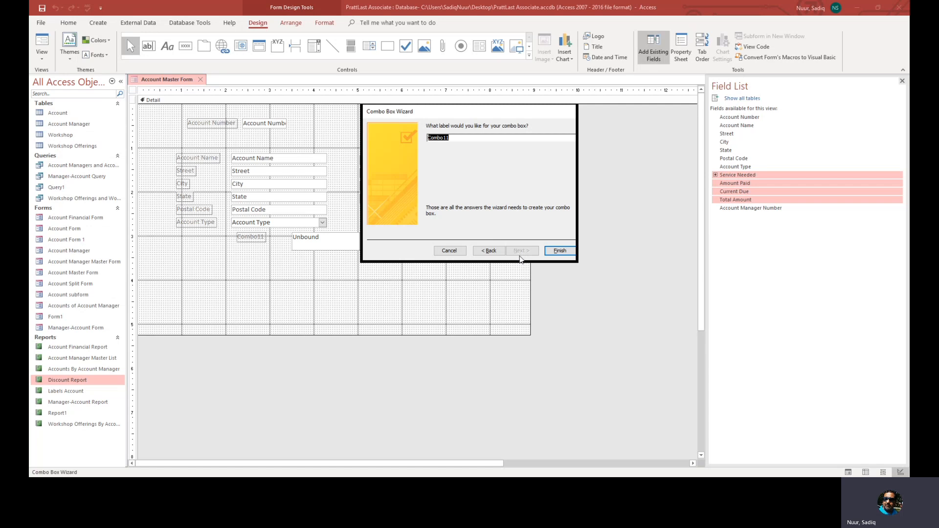
text(Account Manager Number)
click(560, 251)
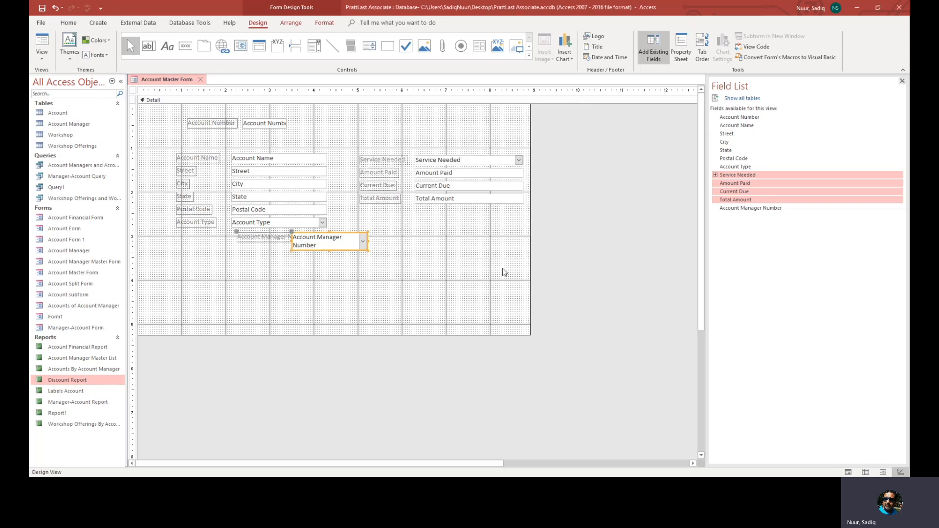
Reduce the Account Manager Number combo box to one line high and move its label clear of it, aligned on the same row
click(330, 244)
key(Escape)
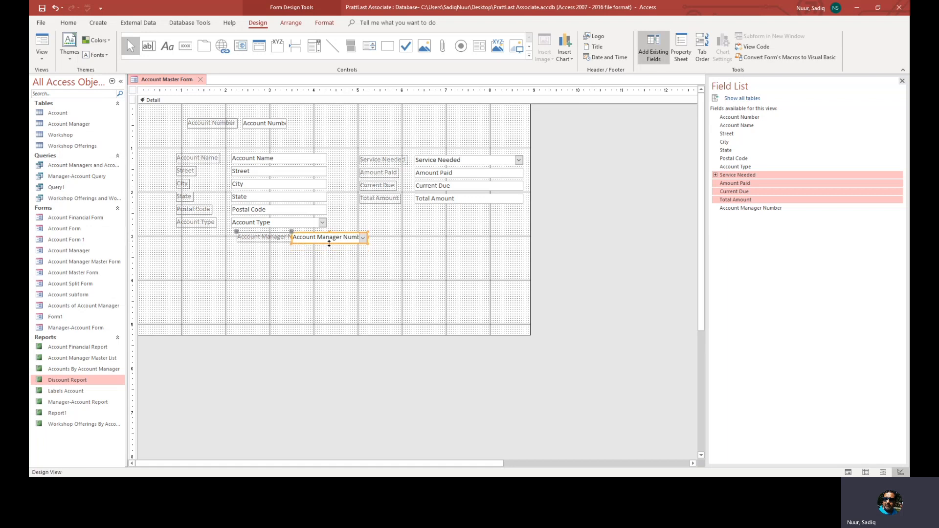
click(238, 236)
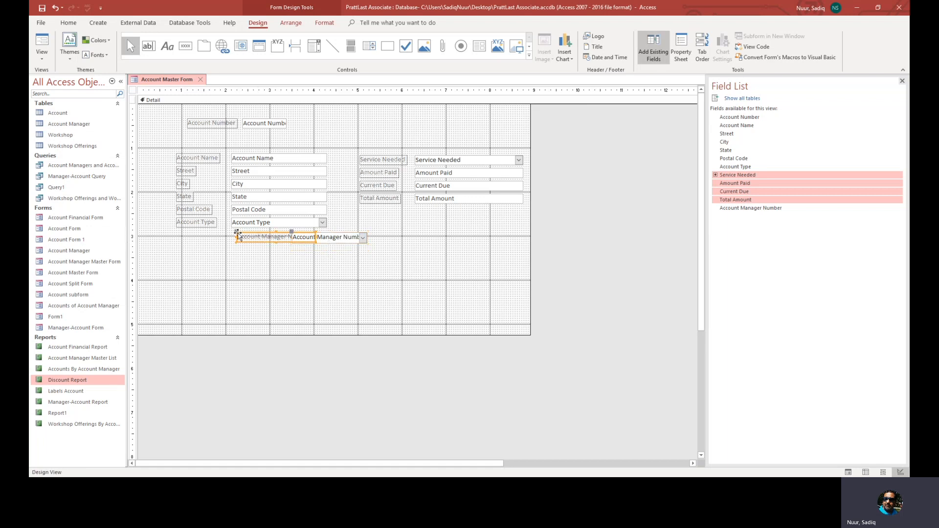
drag(238, 237, 206, 236)
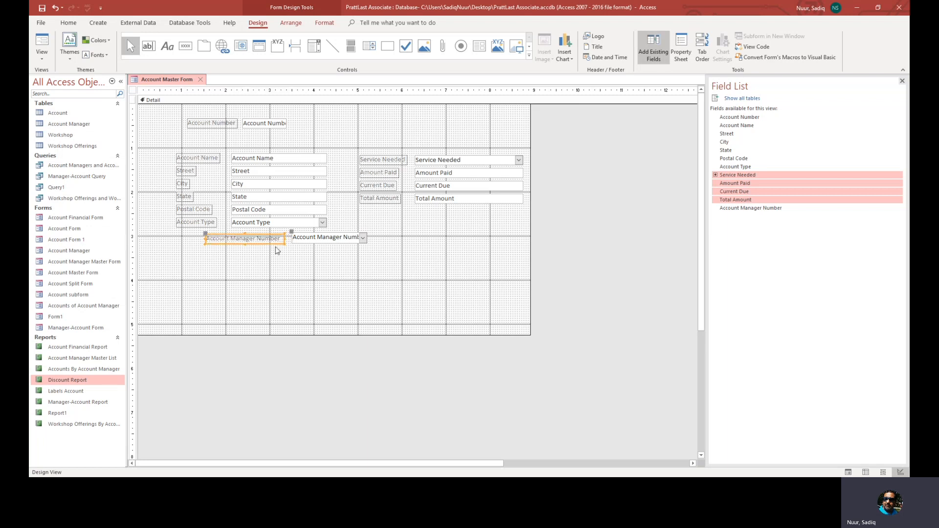
drag(292, 234, 292, 234)
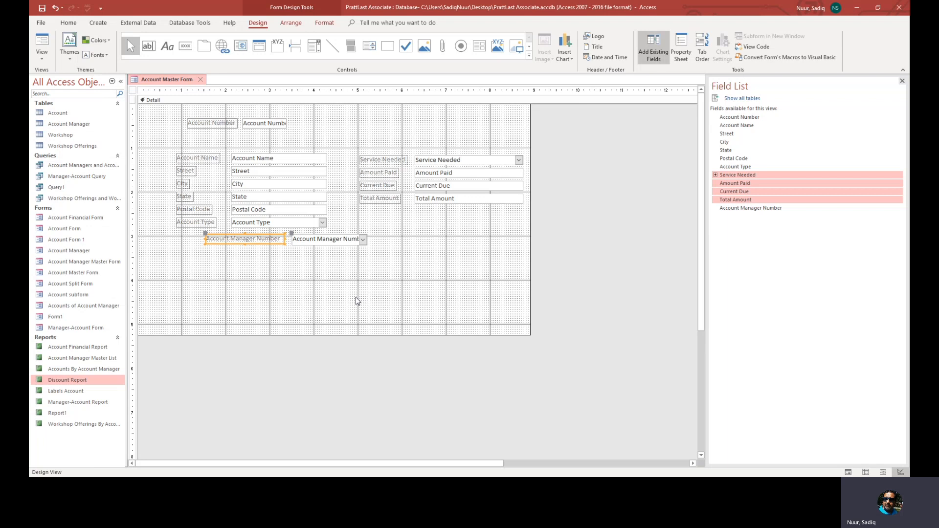
Fill the Detail section's background with a light gray
click(214, 125)
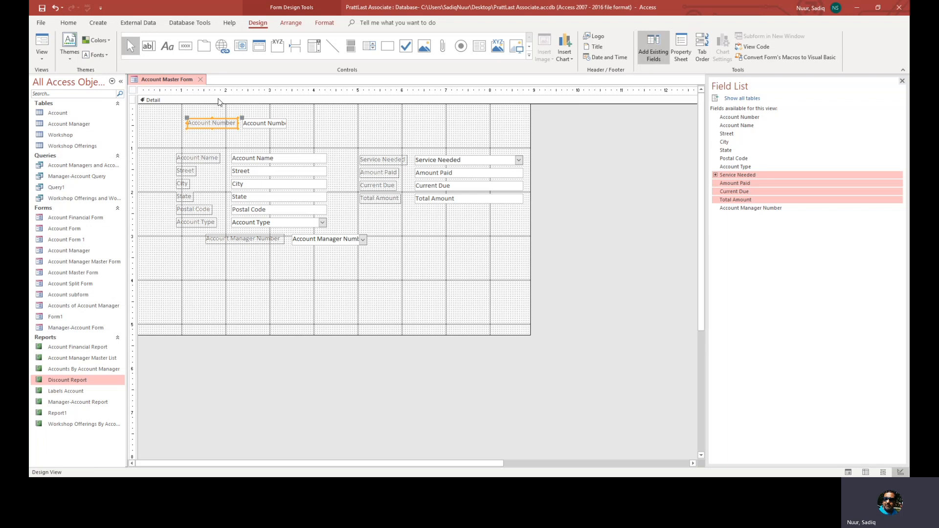
click(219, 102)
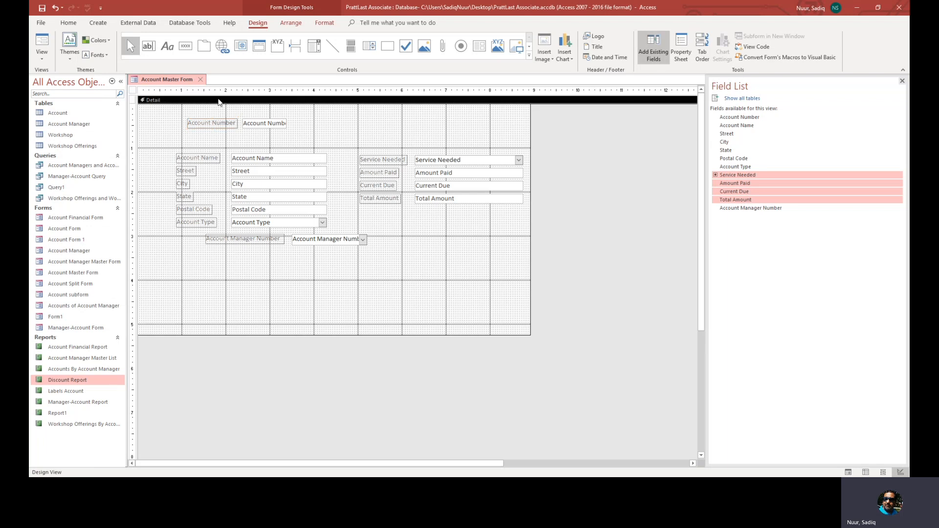
right_click(218, 101)
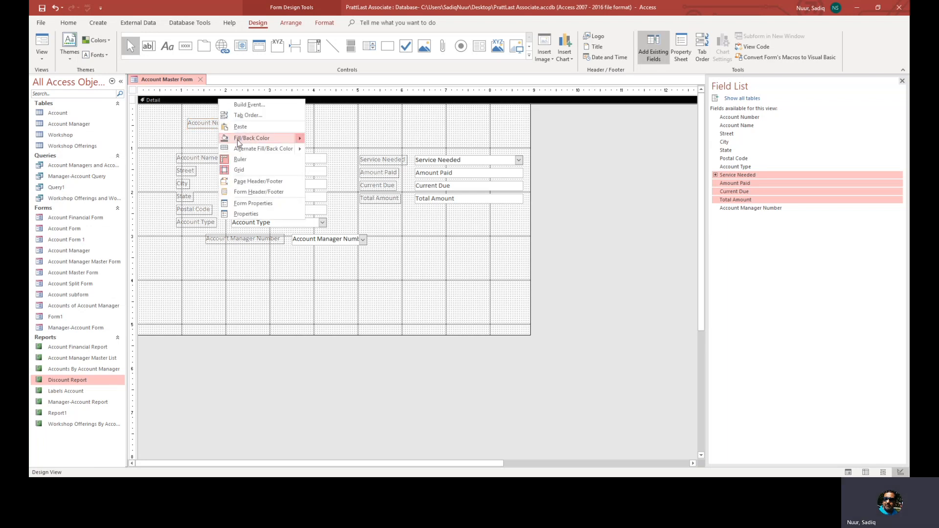
mouse_move(239, 142)
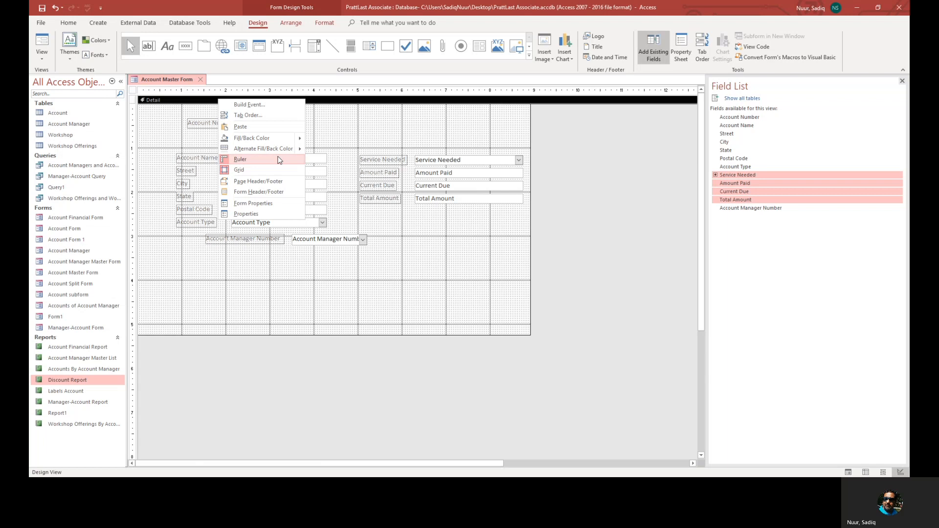
mouse_move(283, 139)
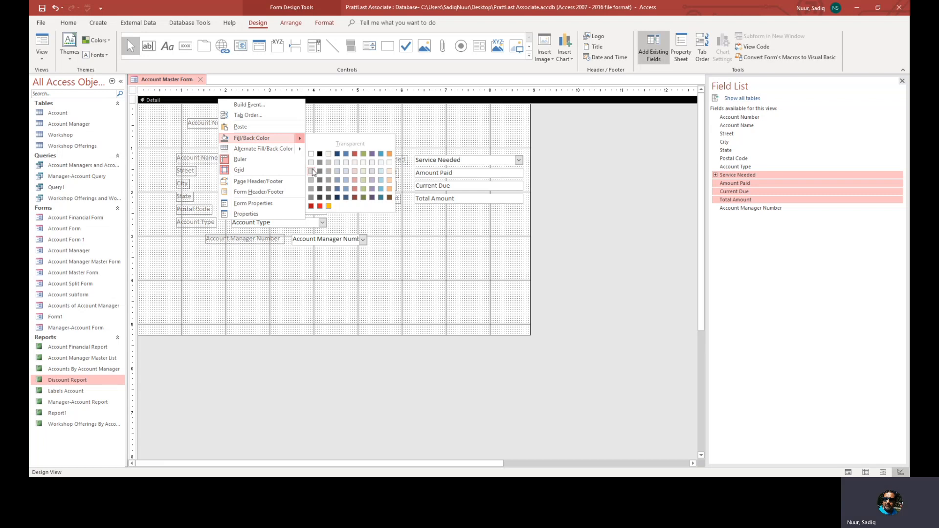
click(311, 171)
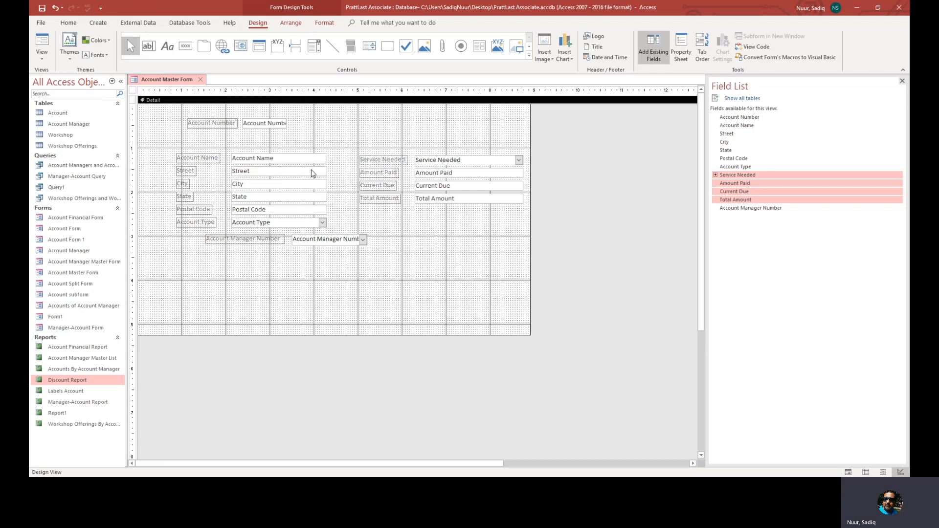
right_click(292, 99)
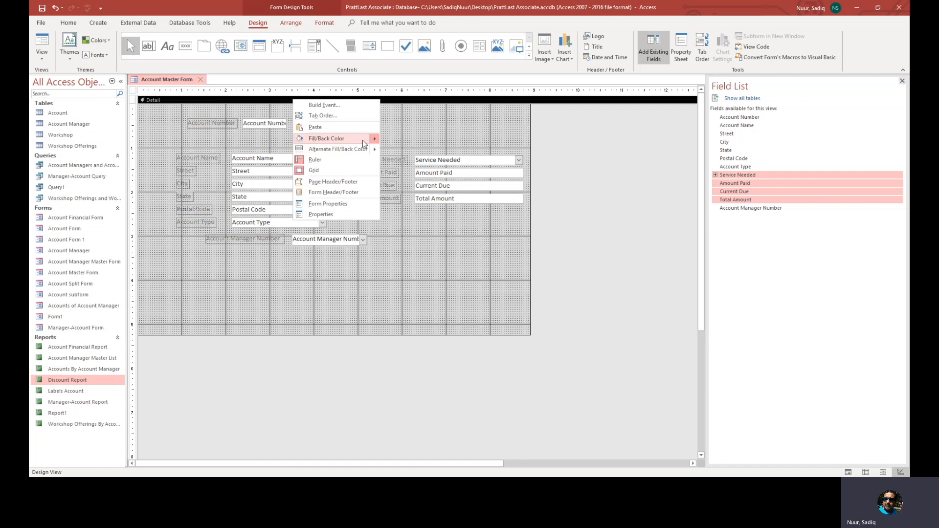
mouse_move(362, 140)
click(386, 163)
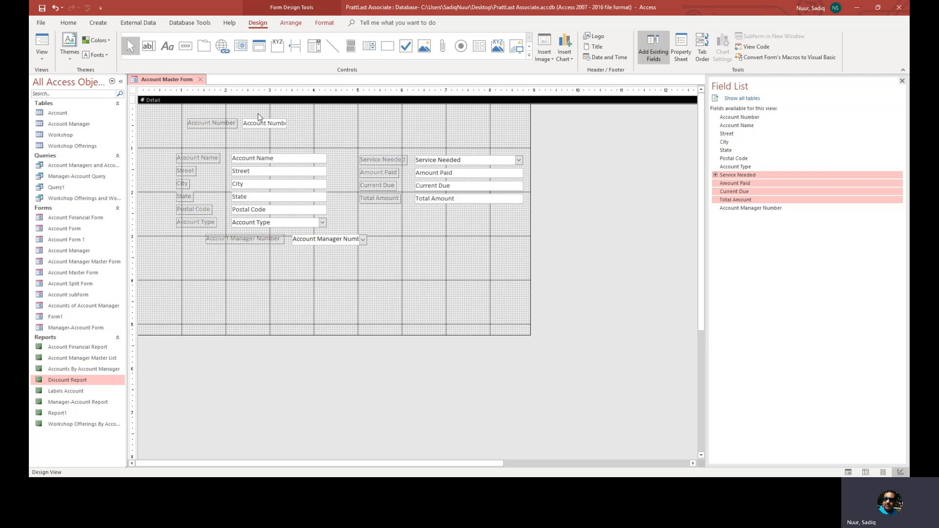
Set the Account Number label's font weight to Semi-bold and its special effect to Sunken
click(219, 128)
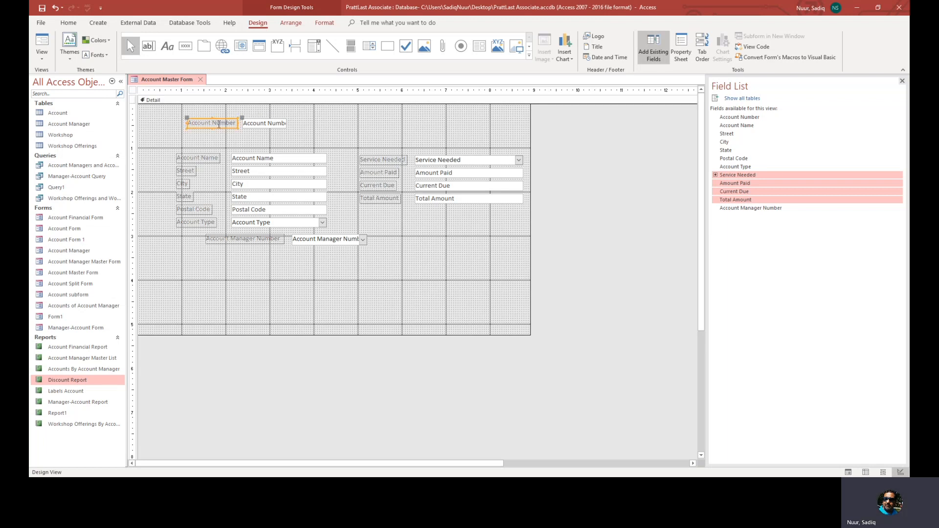
click(681, 49)
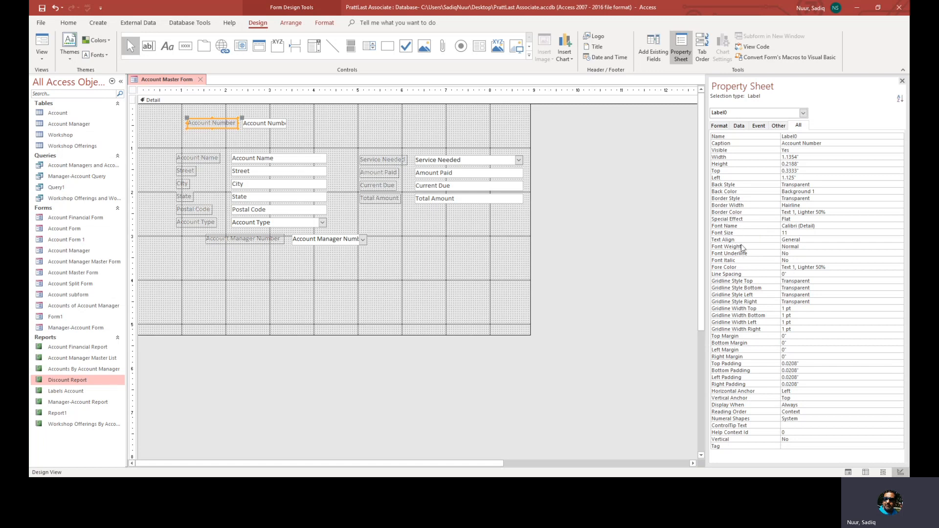
click(807, 246)
click(901, 247)
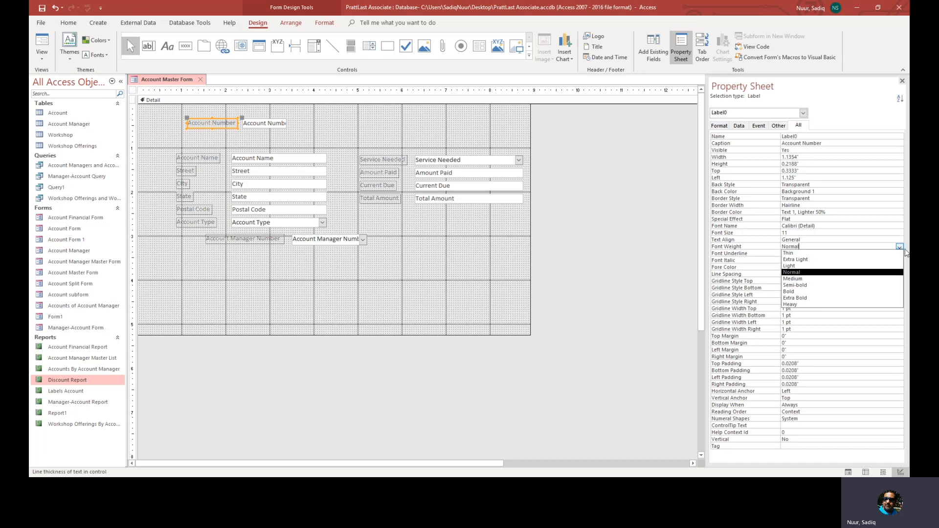
click(885, 285)
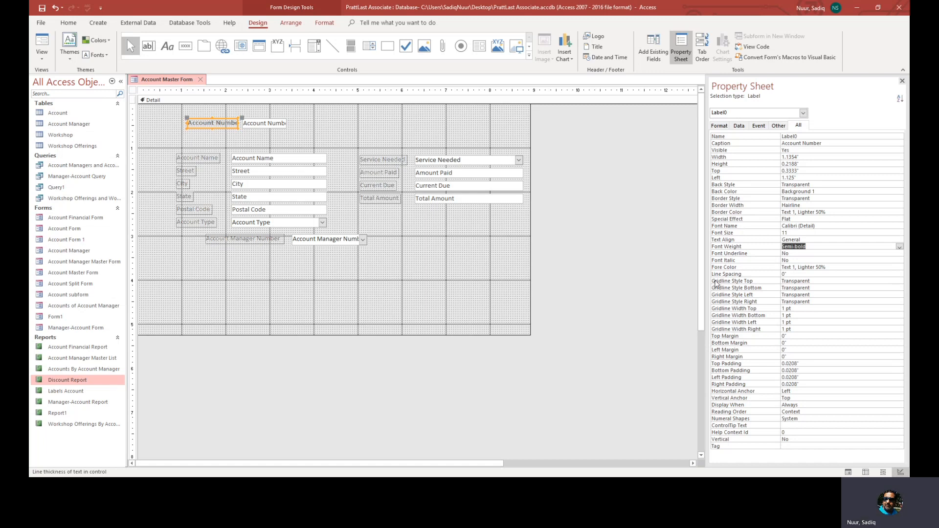
click(808, 219)
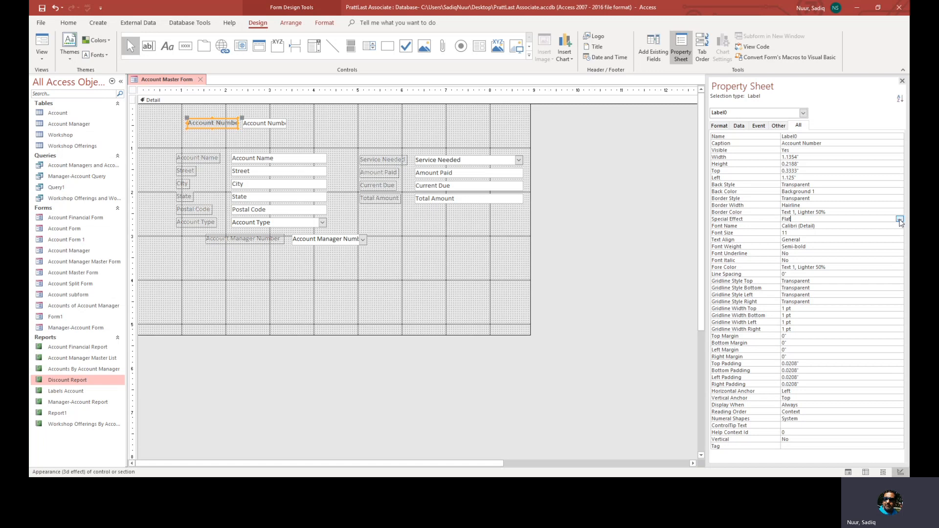
click(900, 219)
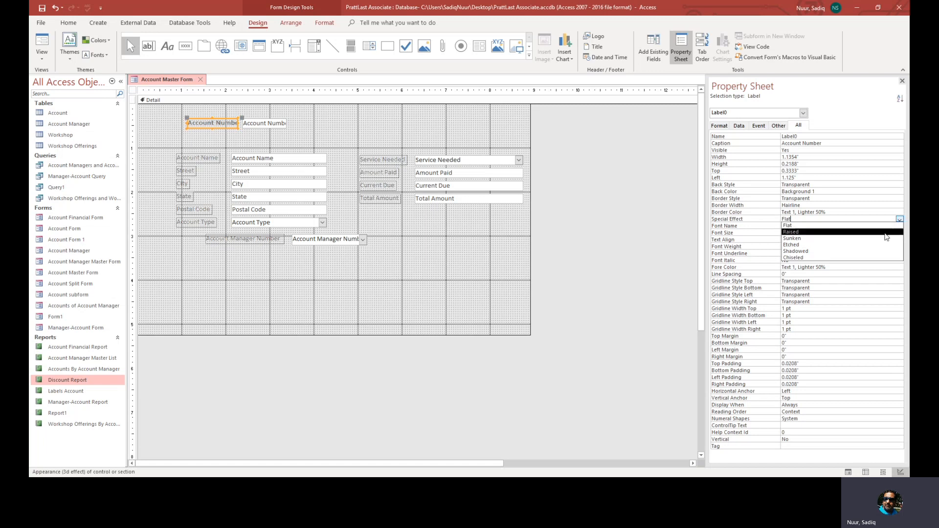
click(885, 239)
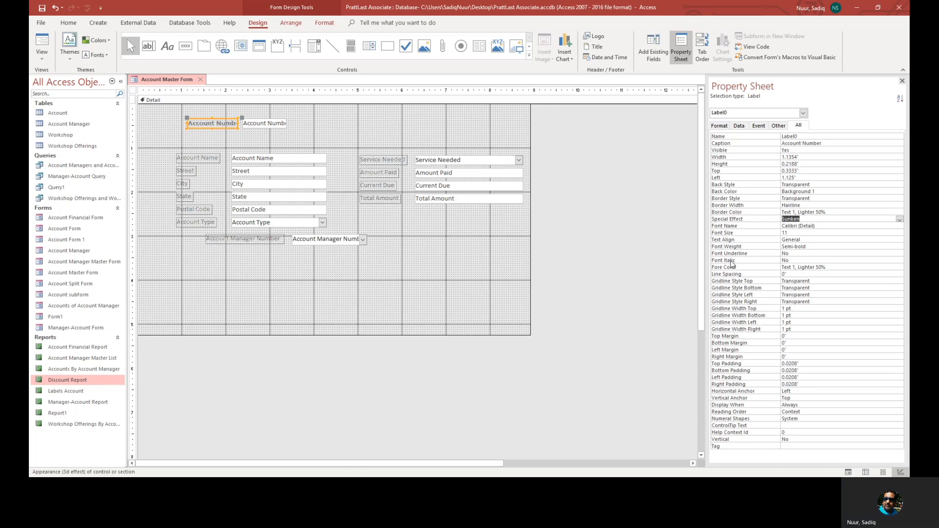
Color the Account Number label's text dark blue (#1F497D) and widen the label to about 1.39 inches
click(831, 267)
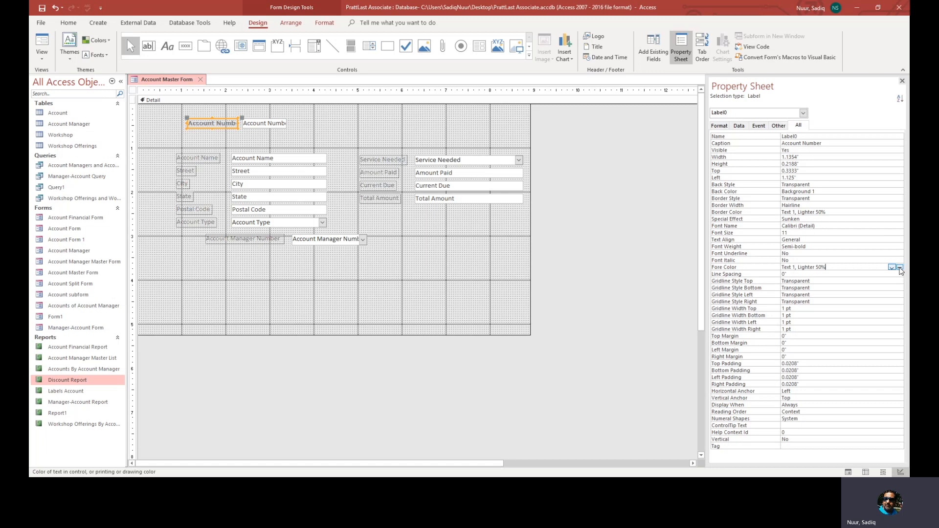
click(900, 268)
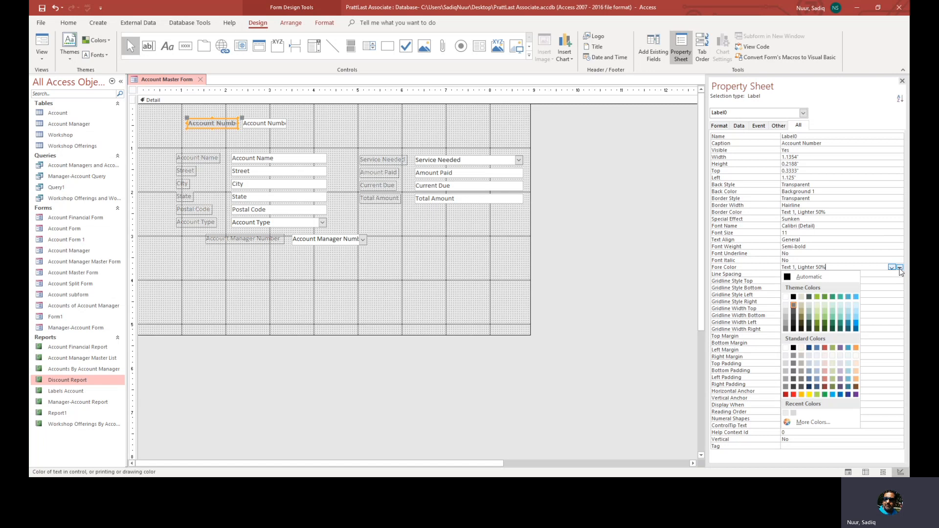
click(809, 348)
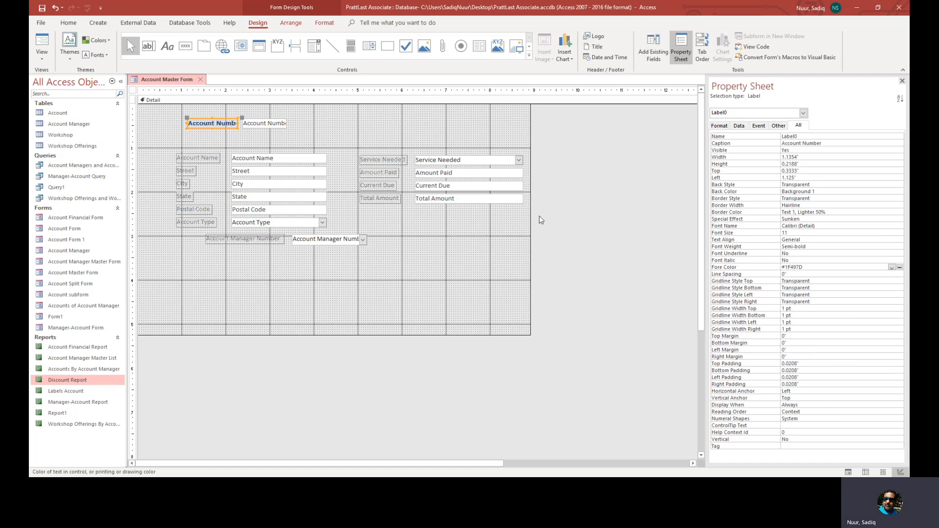
click(213, 125)
drag(187, 122, 176, 123)
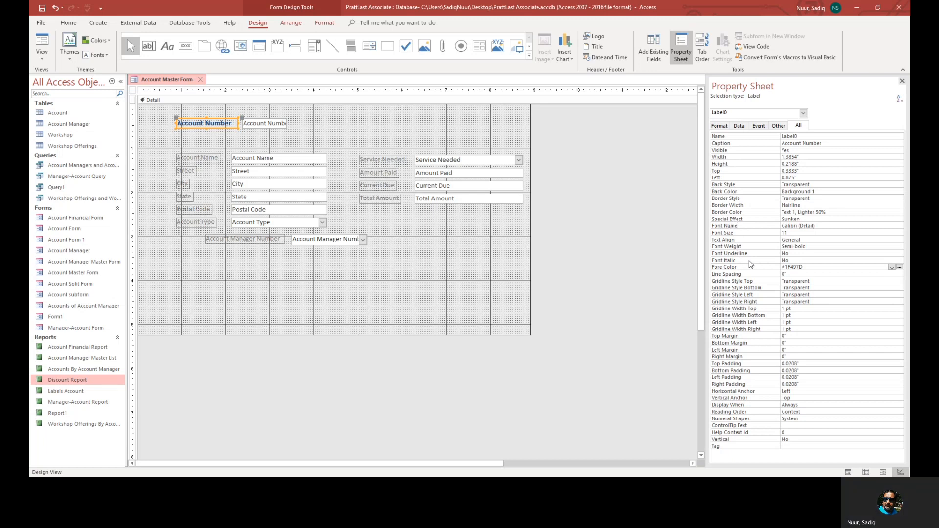
Set the Account Number label's Font Italic property to Yes
click(806, 262)
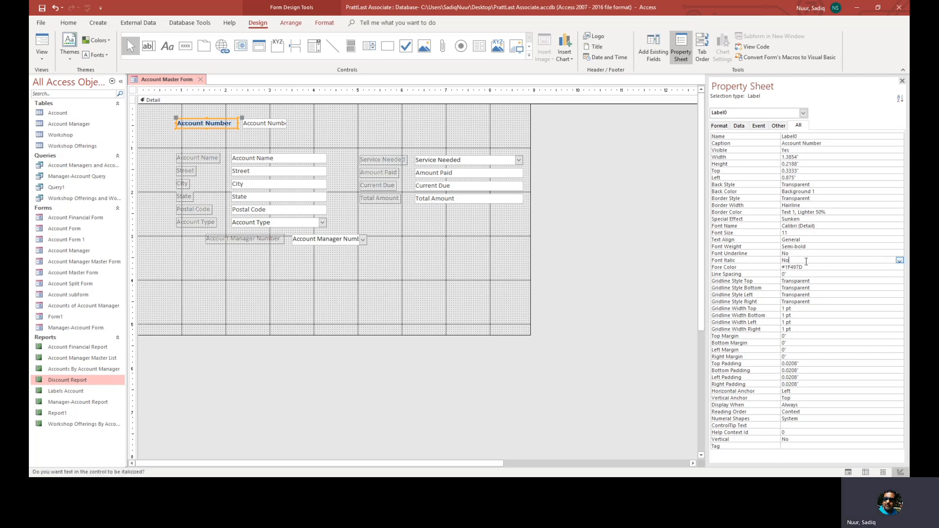
click(900, 261)
click(886, 267)
click(808, 220)
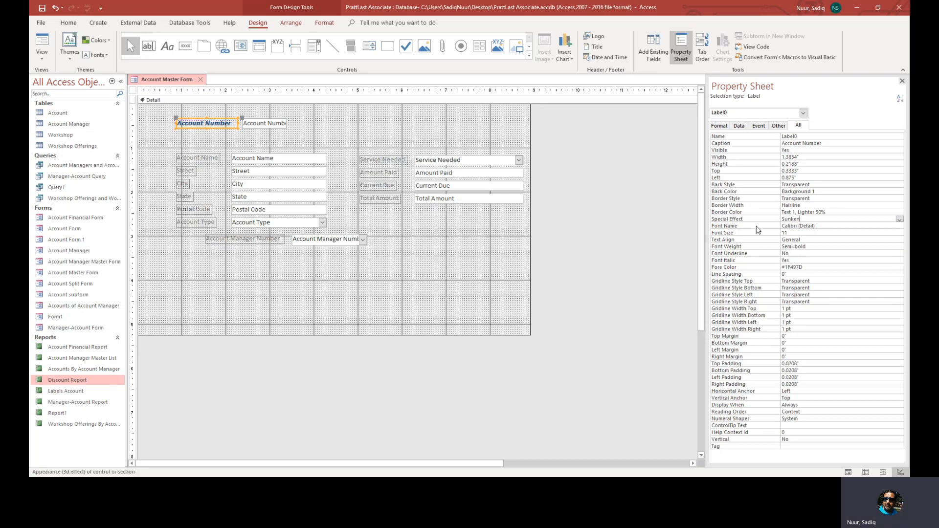
Set the Account Number label's special effect to Etched
click(900, 220)
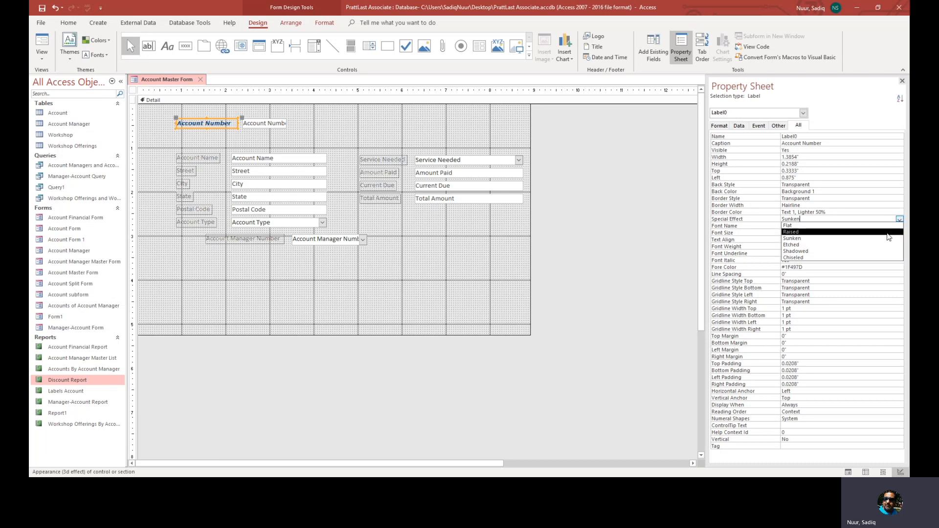
click(887, 244)
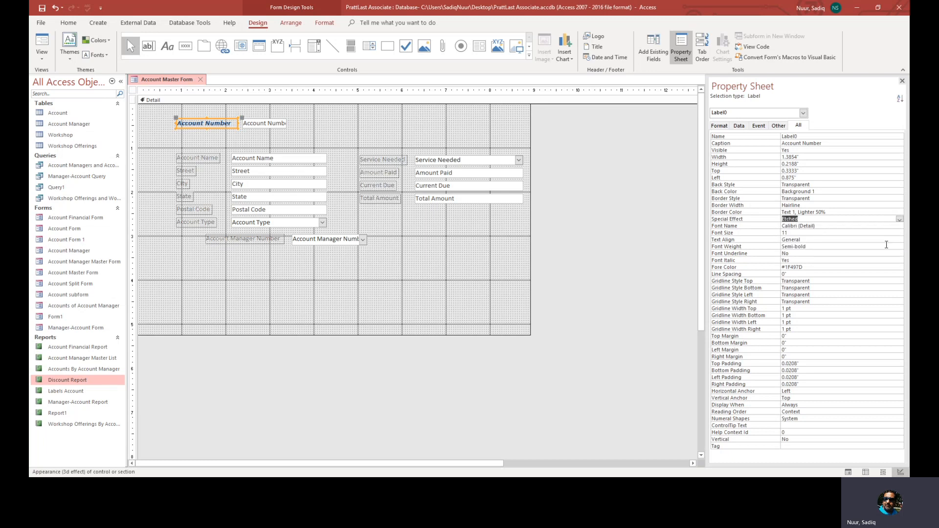
Set the Account Number text box's font weight to Semi-bold and its special effect to Sunken
click(281, 124)
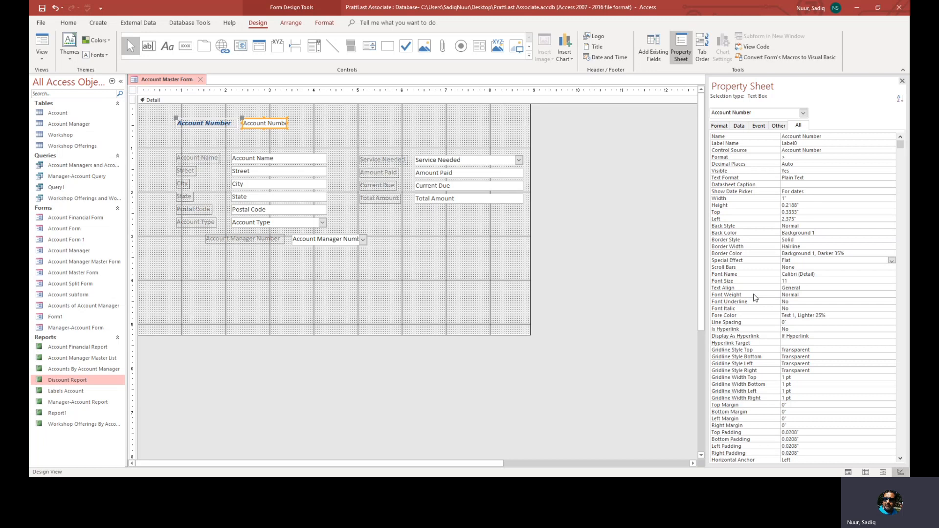
click(812, 293)
click(892, 296)
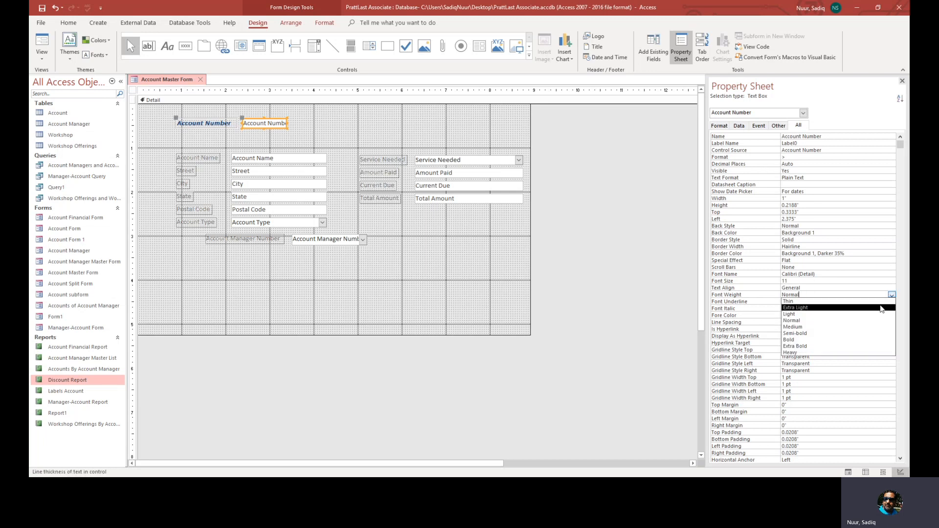
click(873, 333)
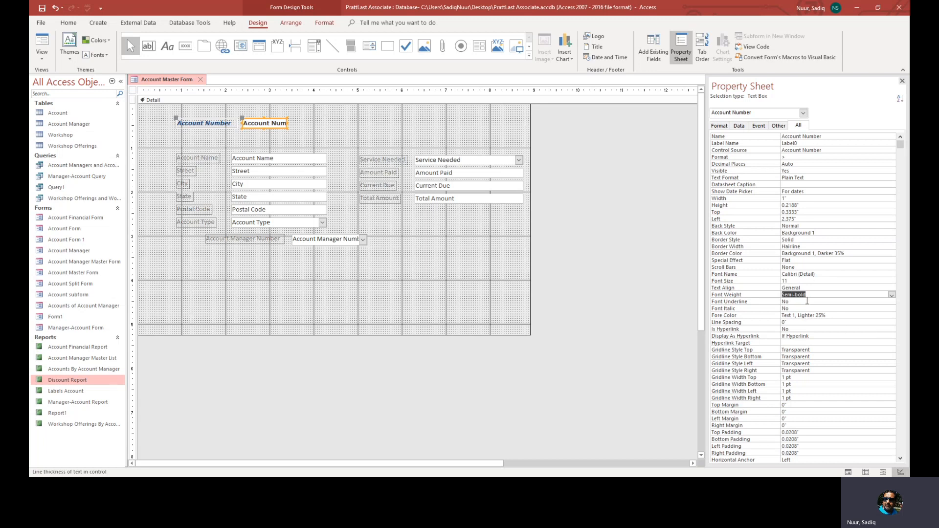
click(802, 259)
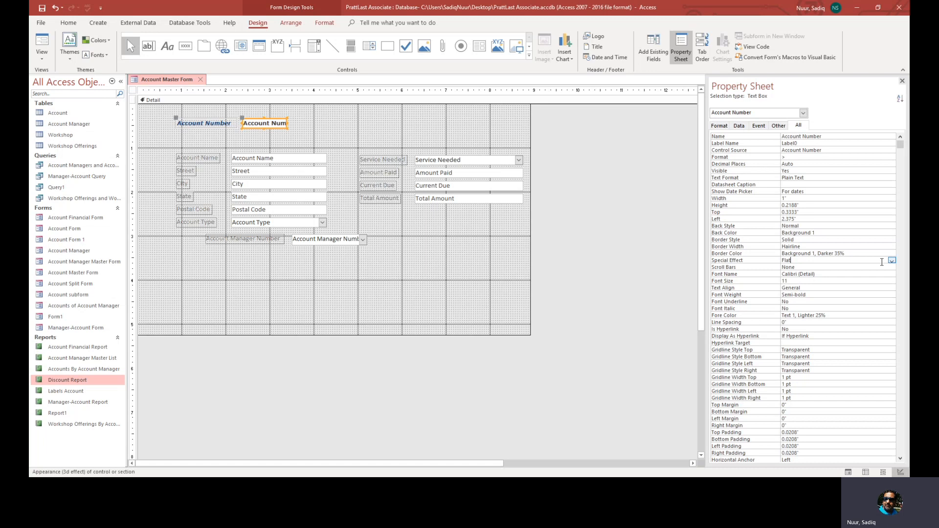
click(892, 261)
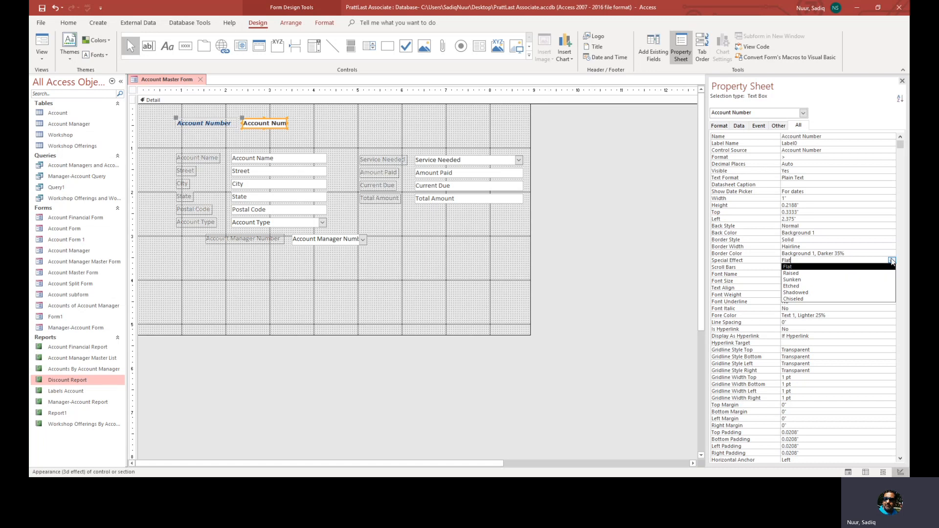
click(874, 282)
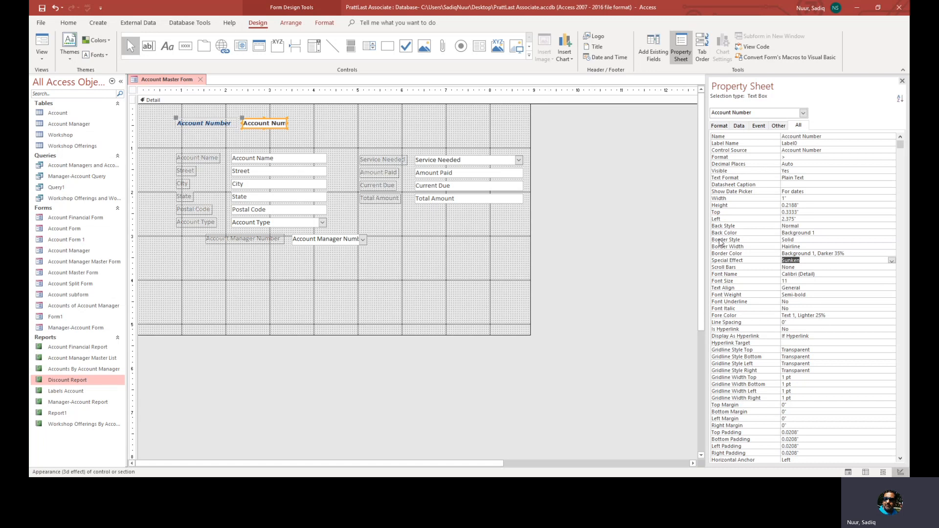
Color the Account Number text box's text dark blue (#1F497D)
click(839, 315)
click(893, 316)
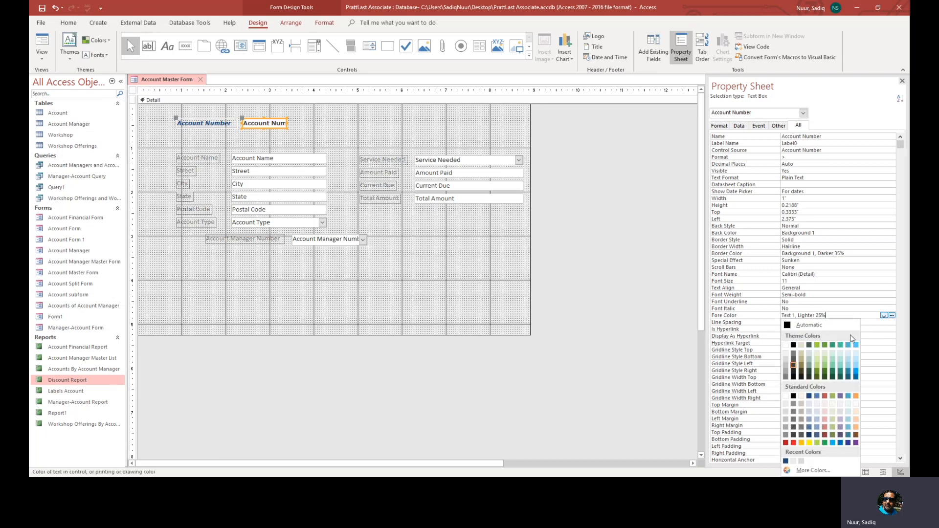
click(809, 396)
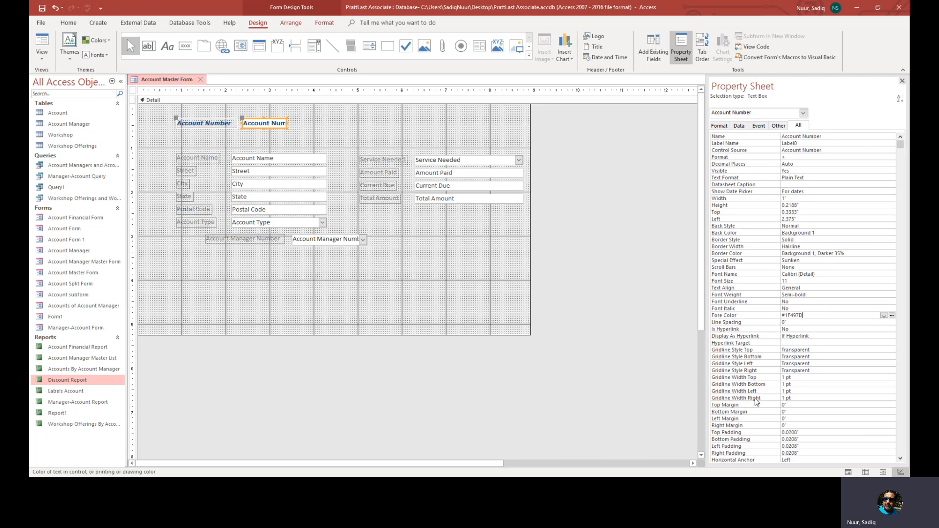
Set the Account Number label's font weight to Normal and close the property sheet
click(206, 125)
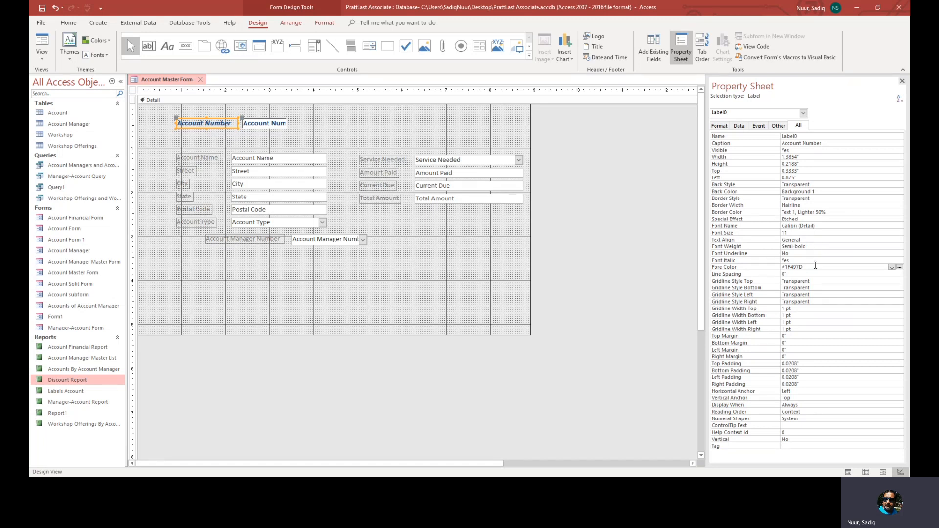
click(808, 246)
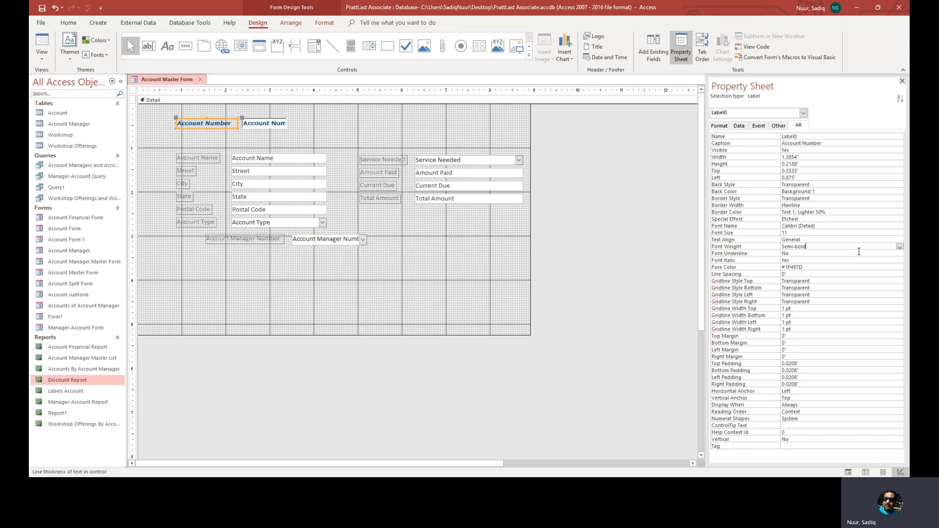
click(899, 247)
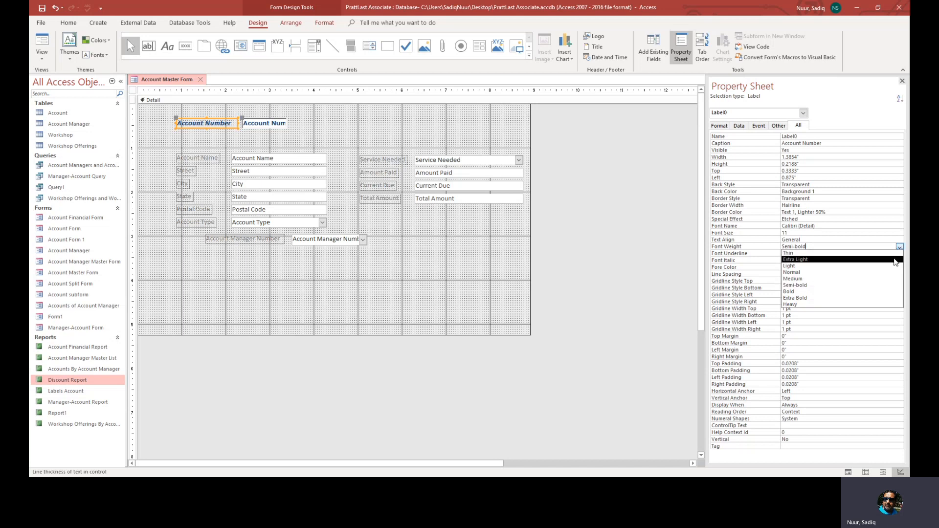
click(893, 272)
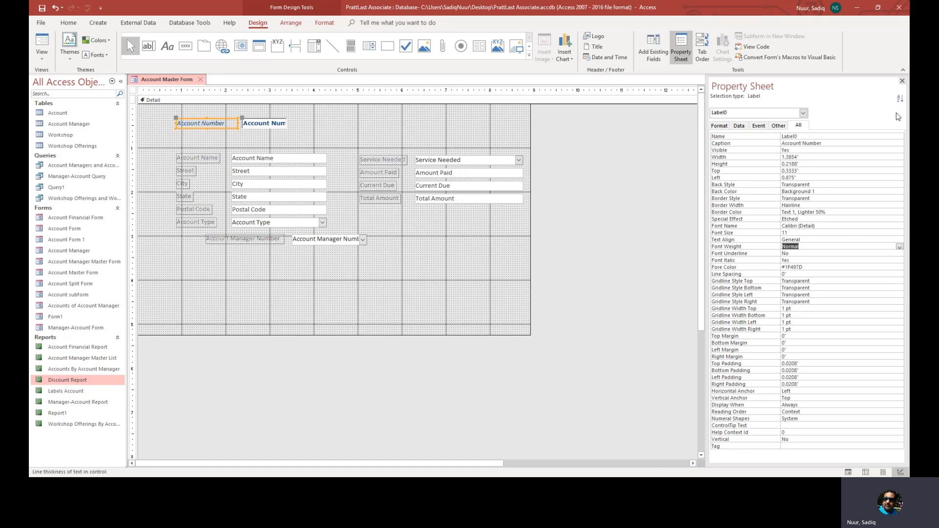
click(903, 81)
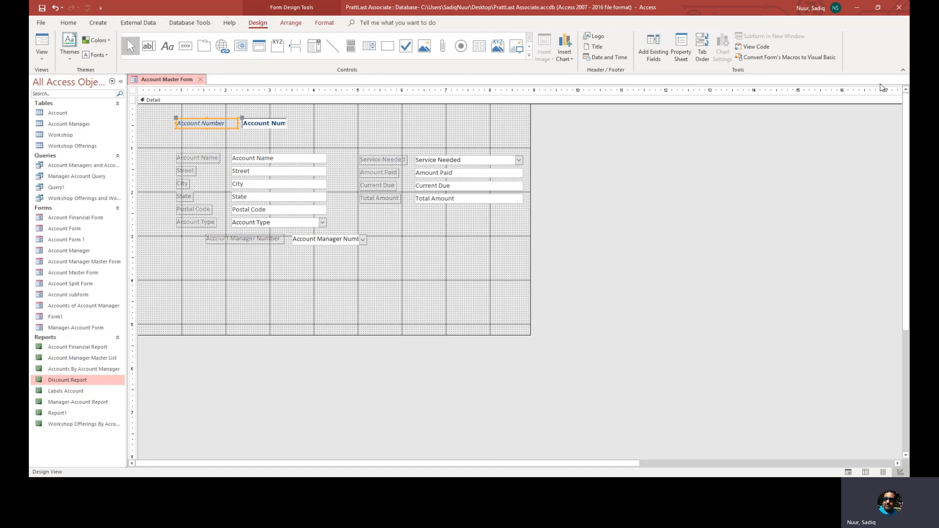
Widen the Account Number text box to about 1.2 inches
click(278, 126)
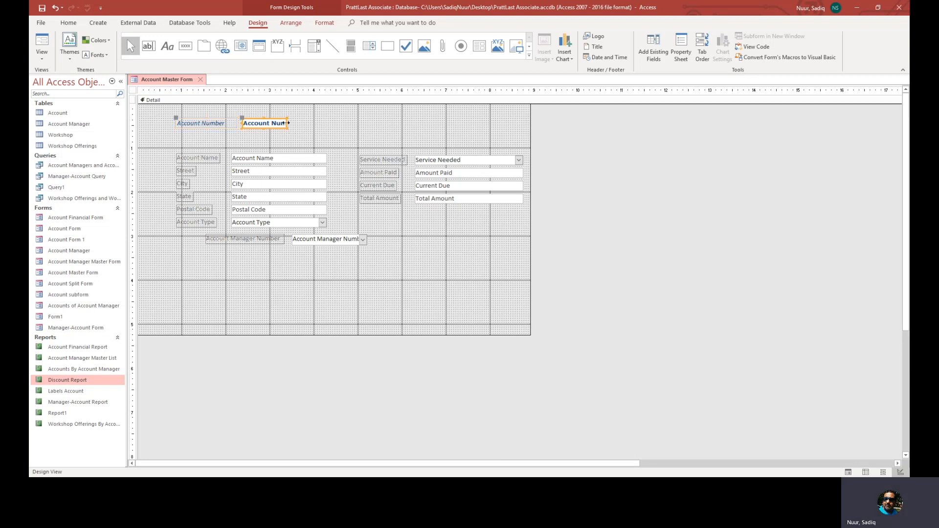
click(291, 123)
click(293, 123)
Copy the Account Number text box's formatting with Format Painter to the Account Name, Street, City, State, Postal Code and Account Type controls
click(65, 24)
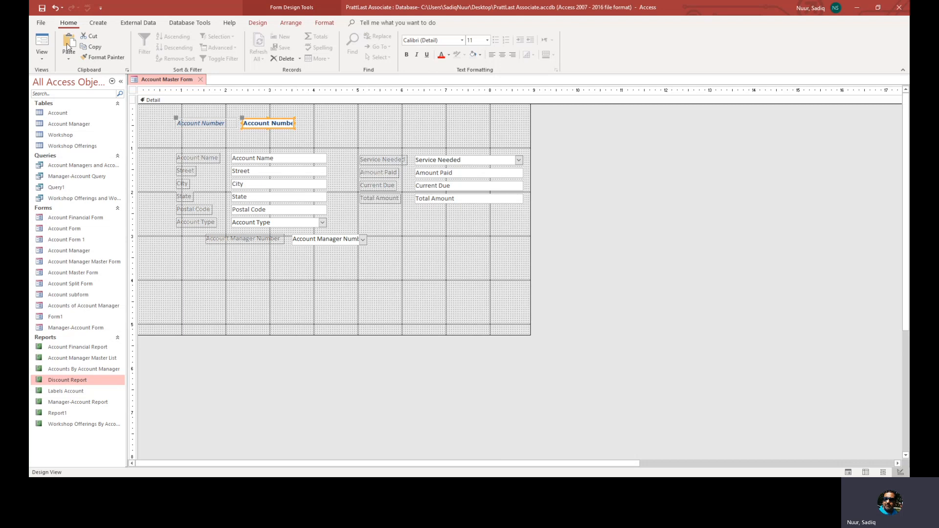
click(100, 58)
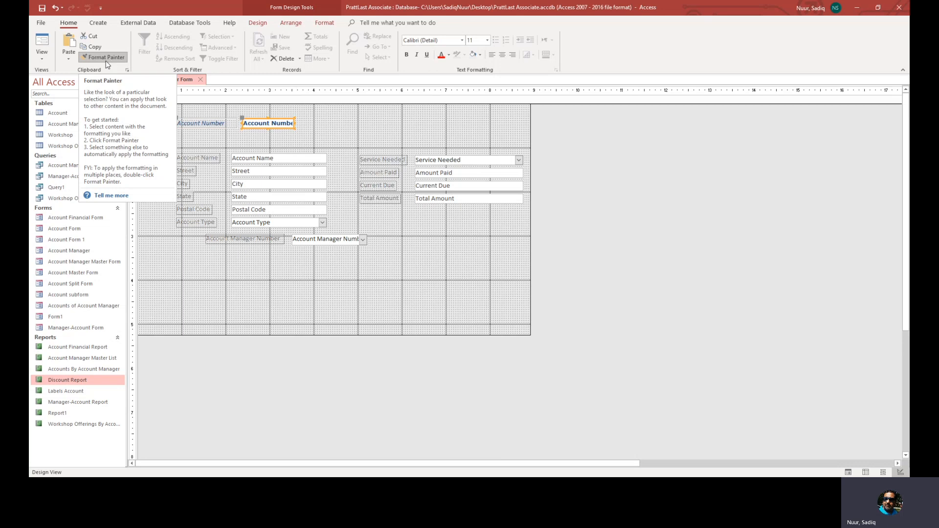
click(272, 161)
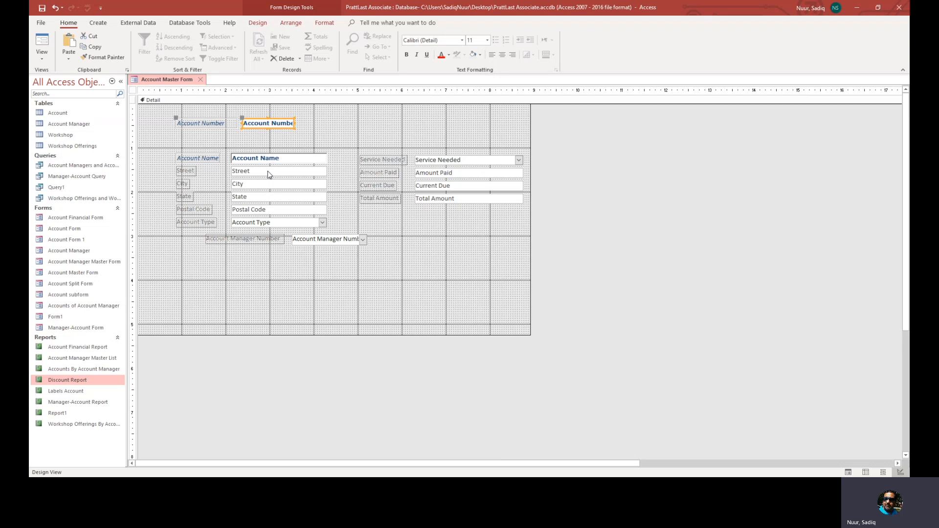
click(104, 58)
click(254, 172)
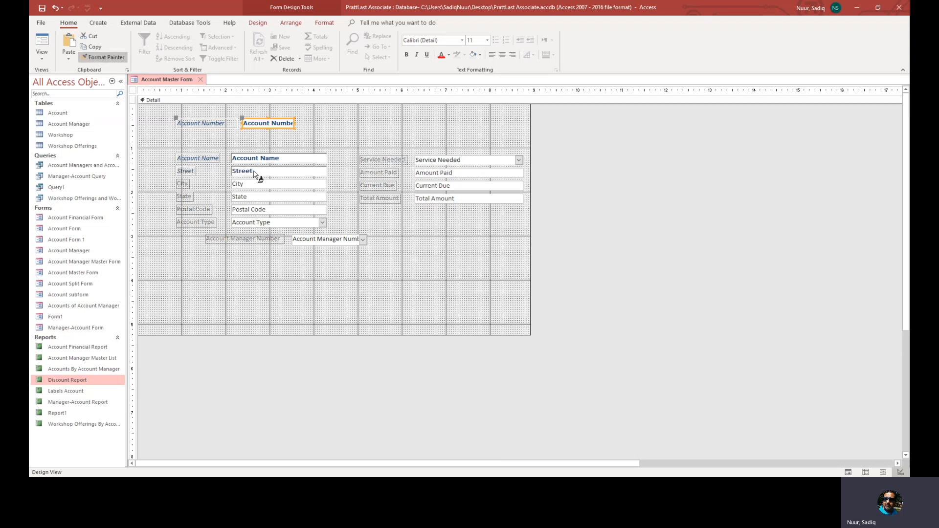
click(255, 184)
click(256, 197)
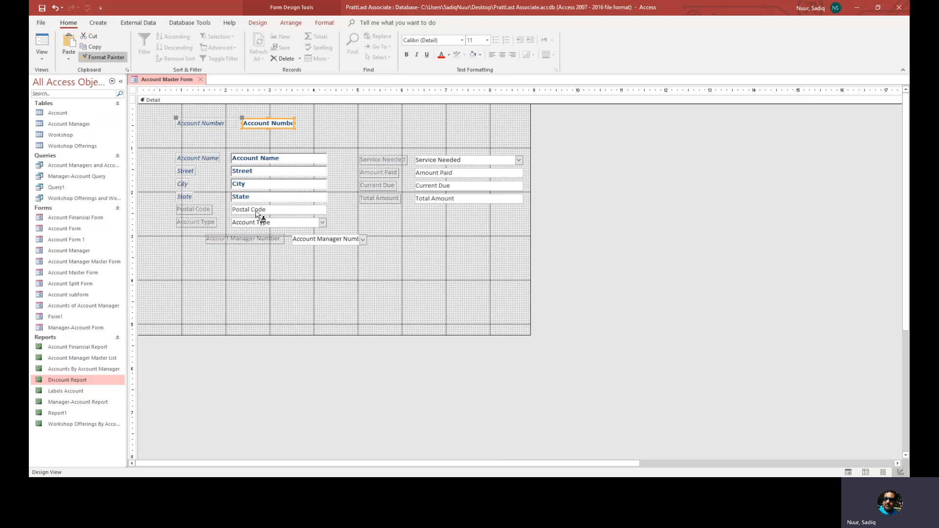
click(256, 212)
click(257, 223)
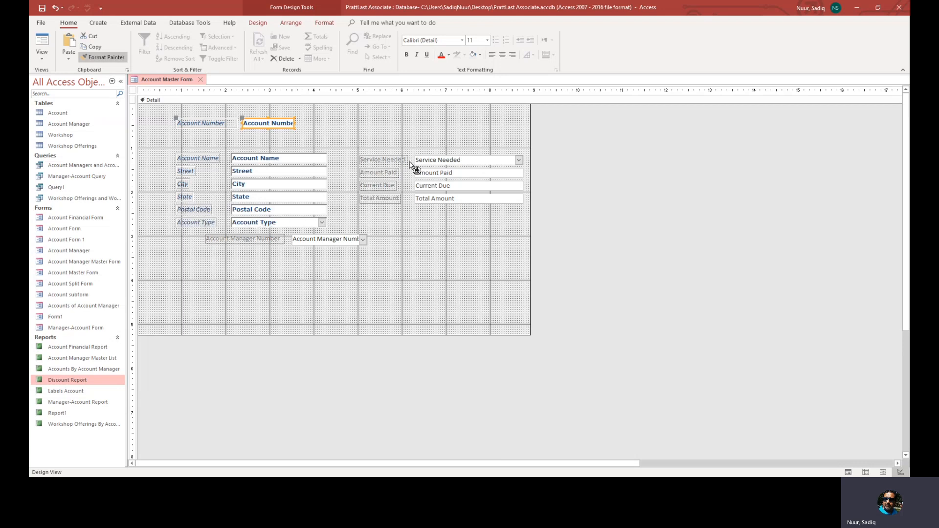
Apply the same copied formatting to the Service Needed, Amount Paid, Current Due, Total Amount and Account Manager Number controls, and turn off Format Painter
click(457, 161)
click(457, 174)
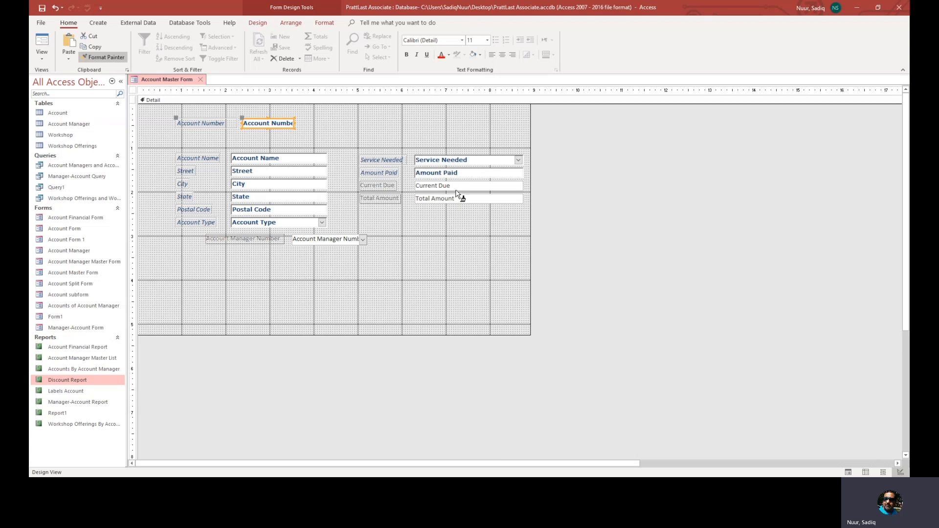
click(456, 188)
click(456, 200)
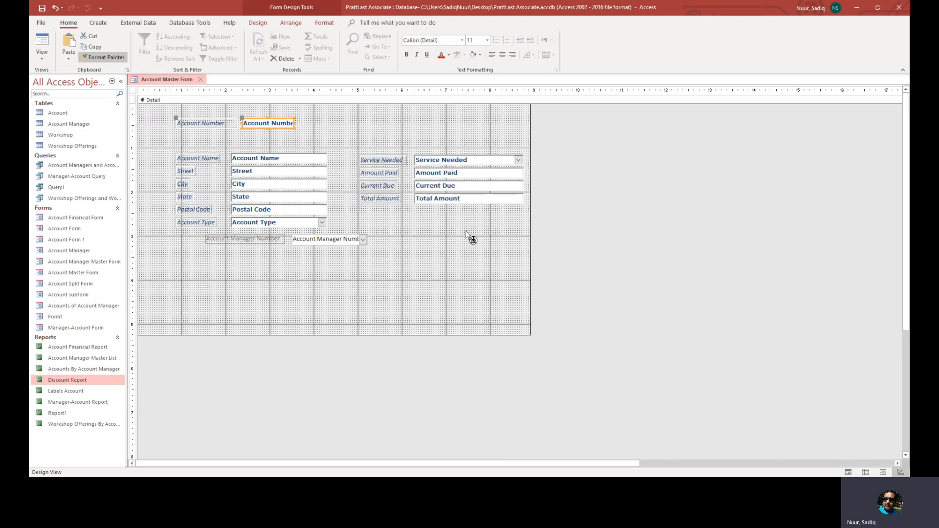
click(323, 241)
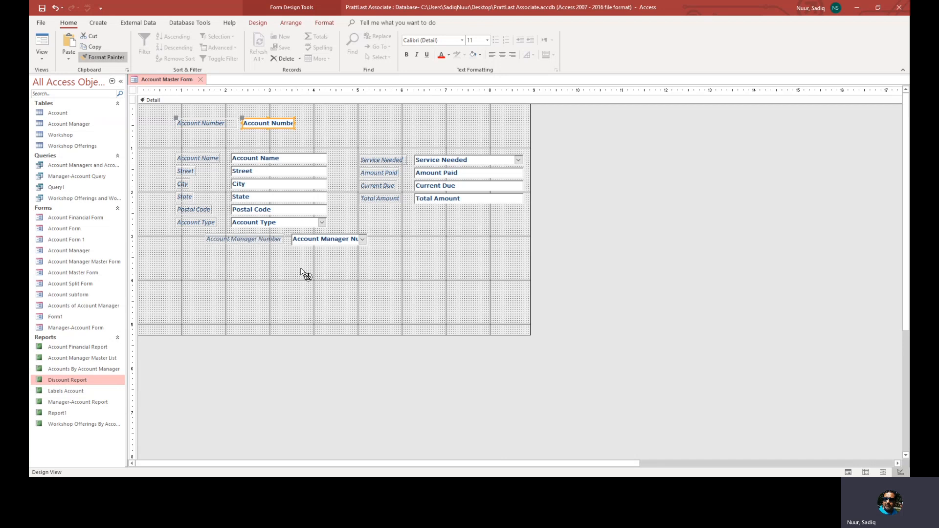
click(98, 57)
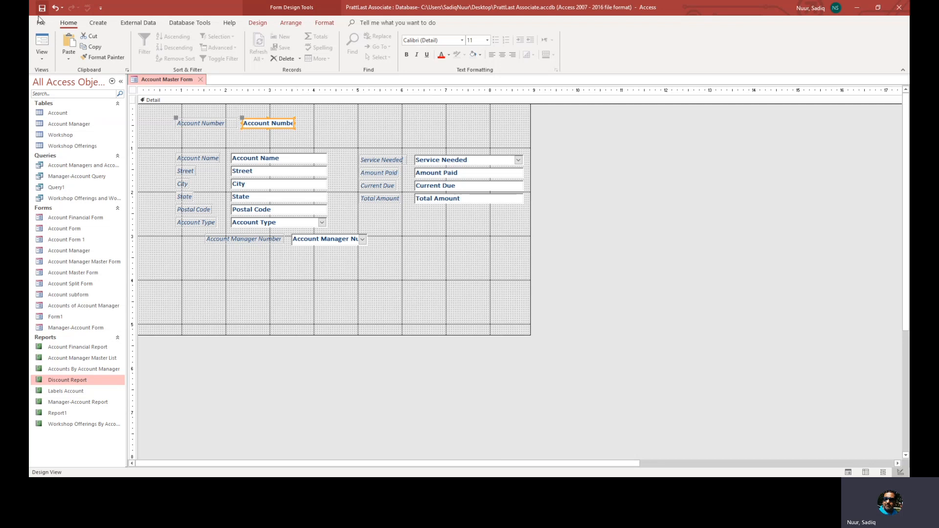
Check the formatted controls in Form view and return to Design view
click(43, 41)
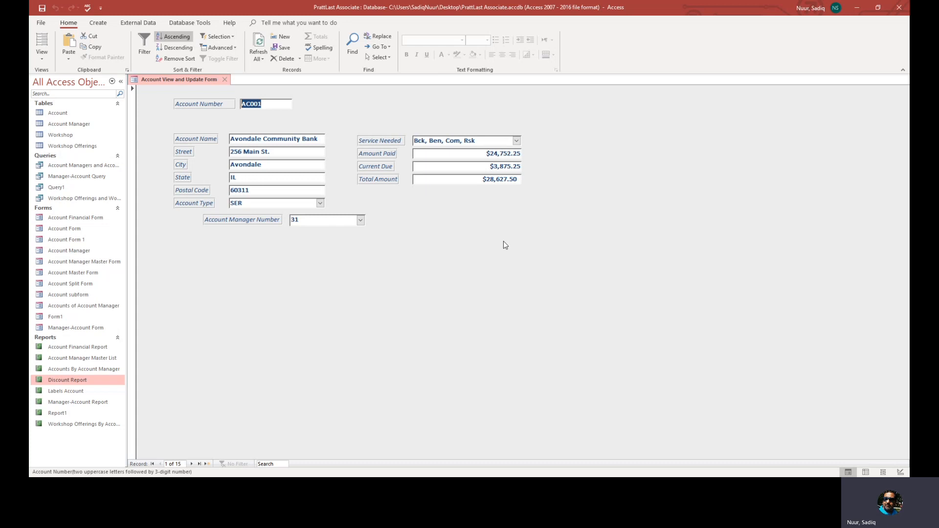
click(42, 61)
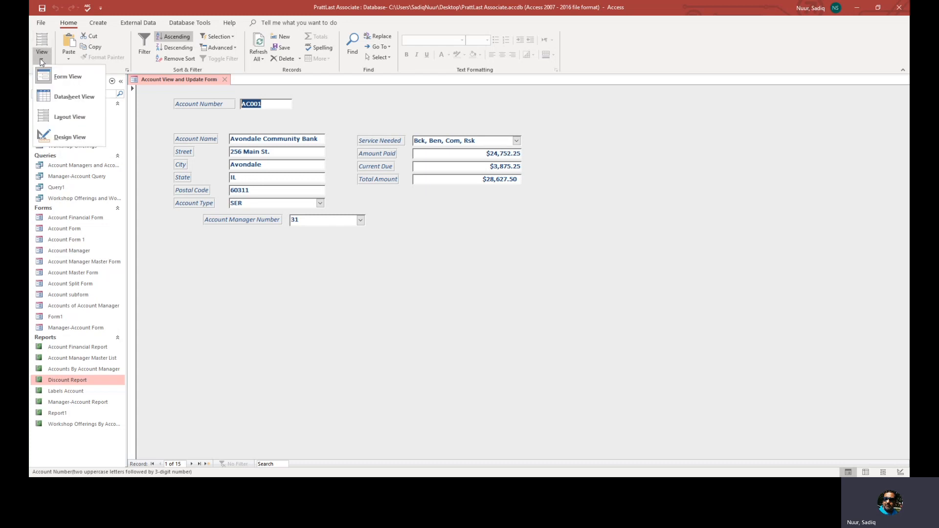
click(75, 136)
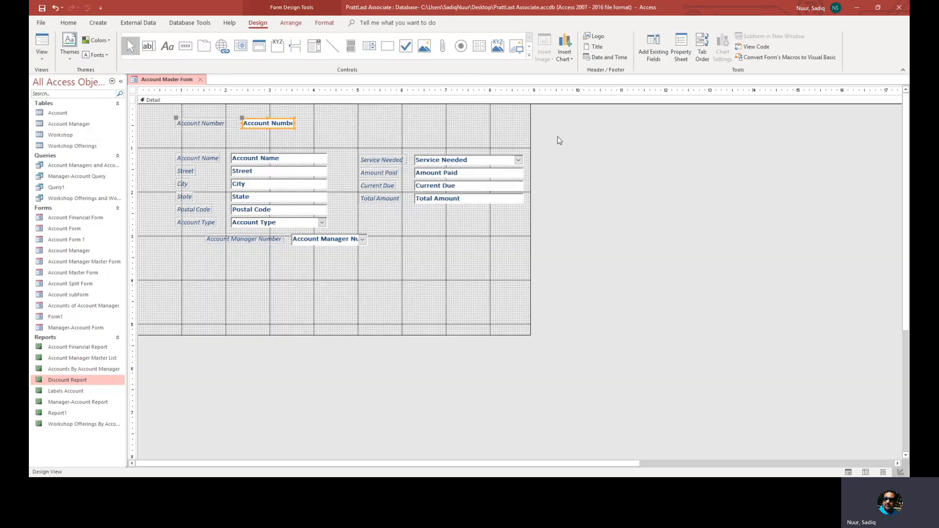
Add a title to the form and increase the Form Header section's height to about 0.75 inch
click(596, 46)
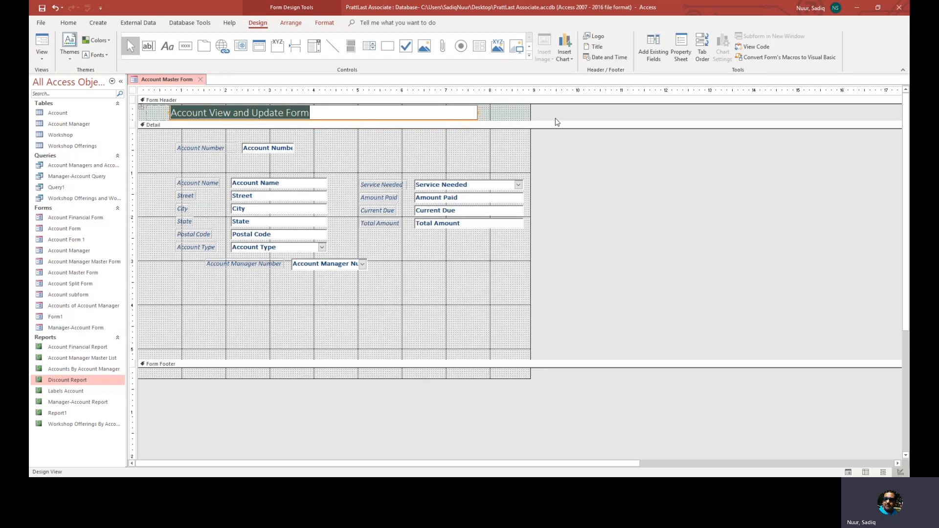
drag(558, 120, 559, 136)
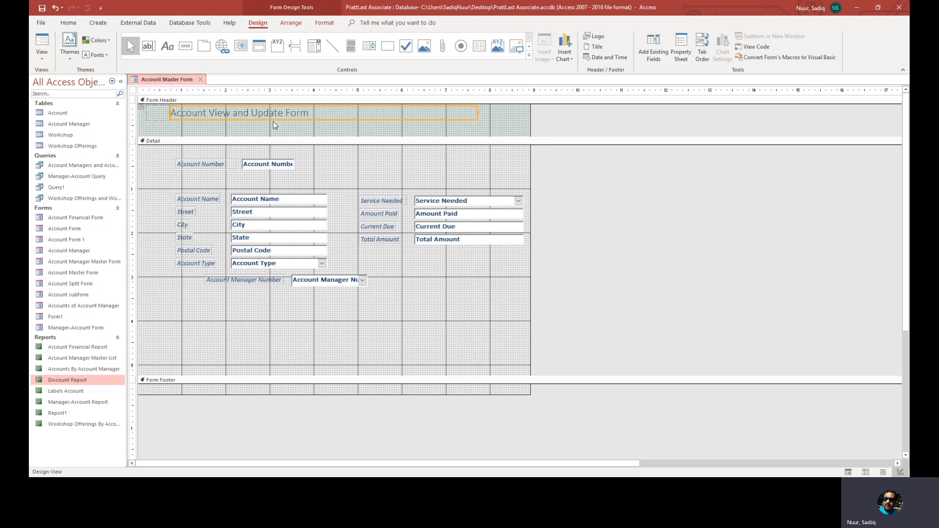
Fill the Form Header section's background with the same light gray as the Detail section
click(419, 100)
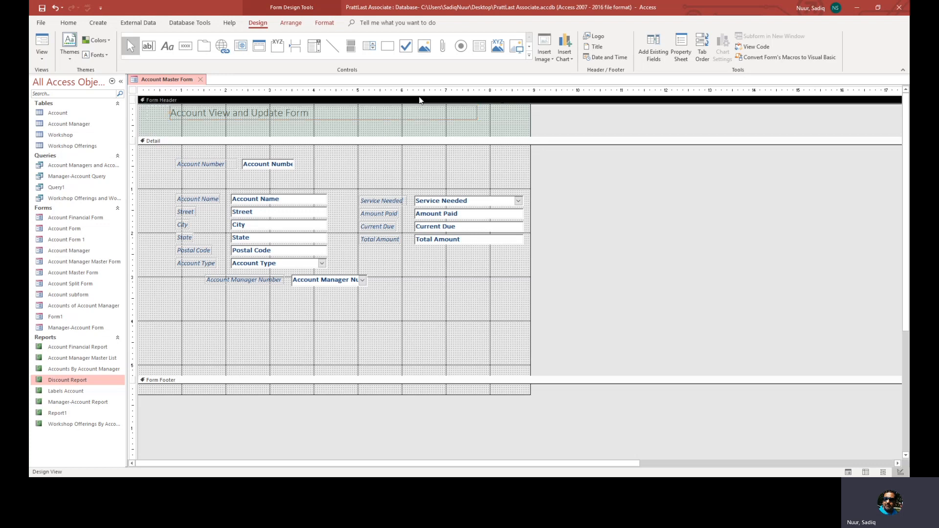
right_click(417, 100)
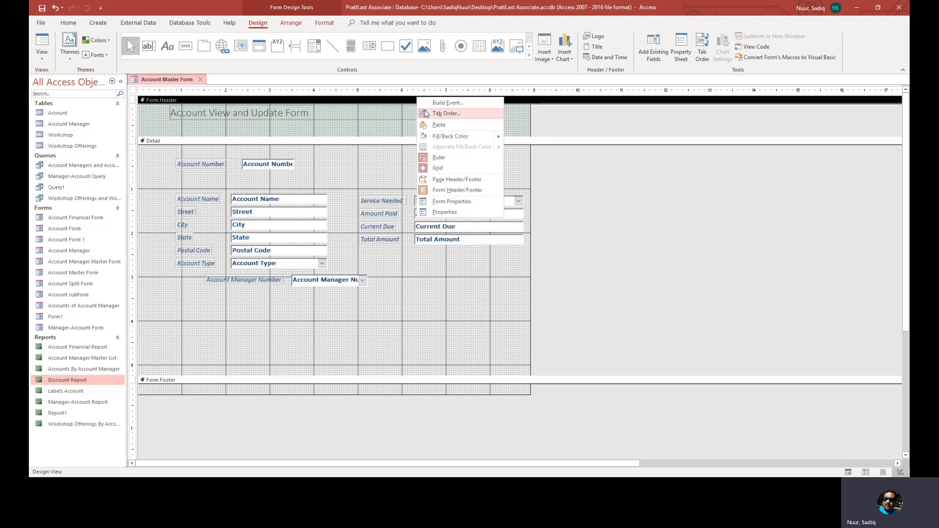
mouse_move(449, 138)
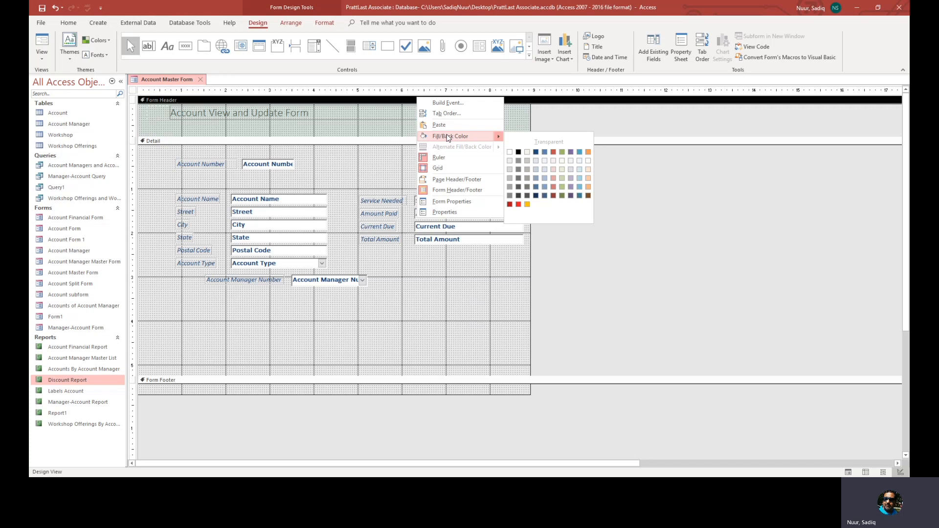
click(510, 162)
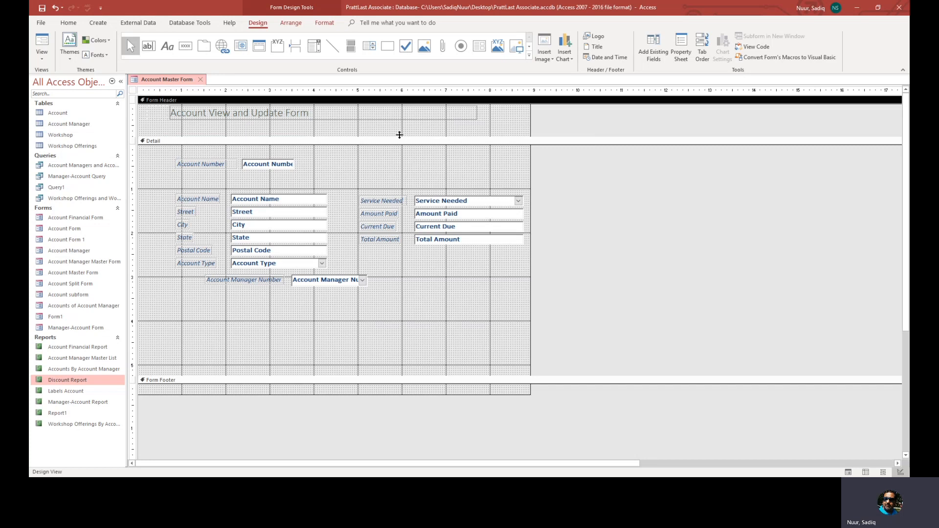
Set the font weight of the form's title label to Semi-bold
click(347, 115)
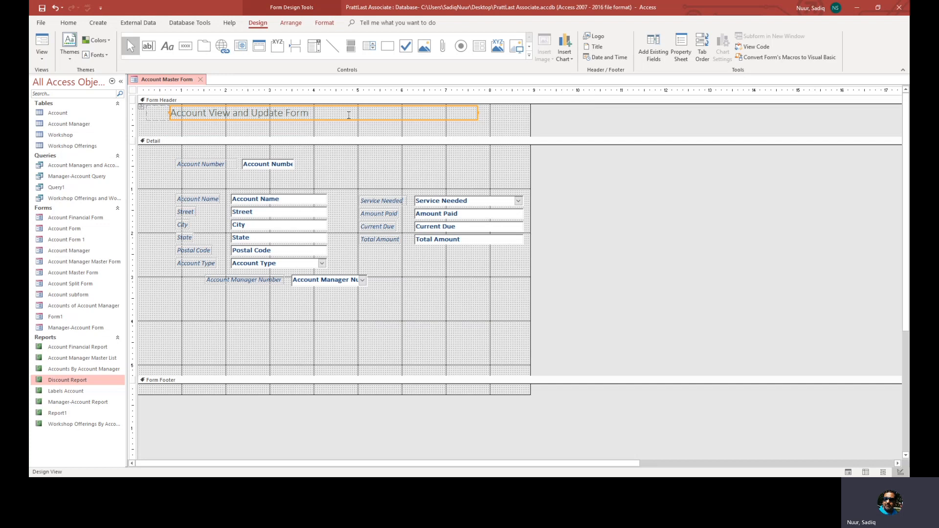
click(679, 48)
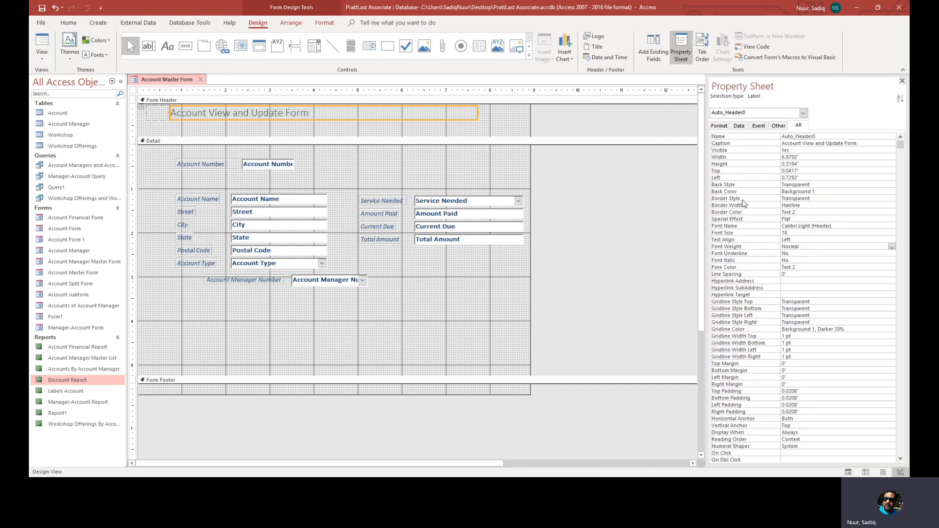
click(809, 246)
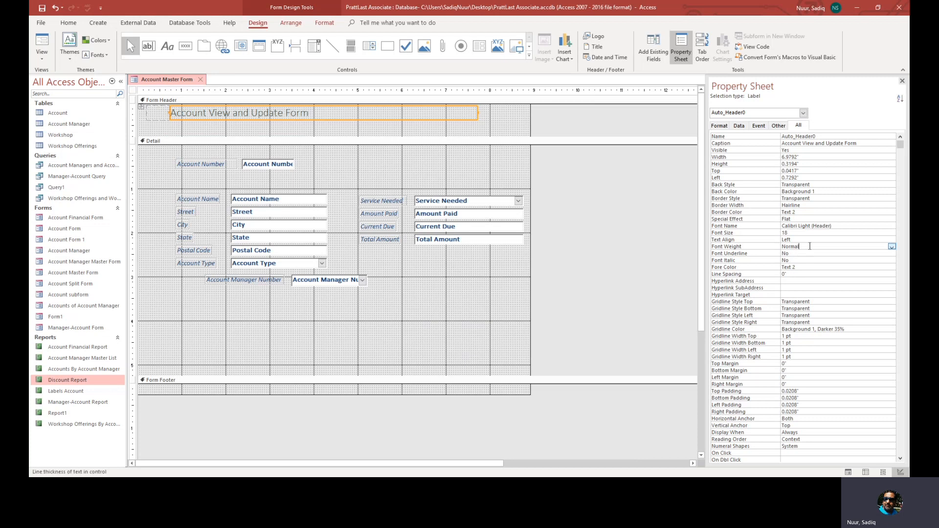
click(892, 247)
click(866, 285)
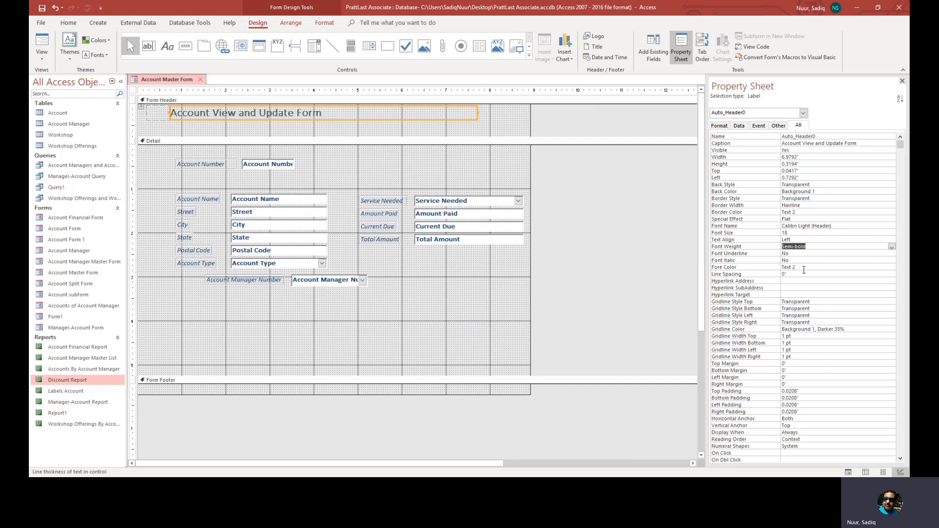
Color the title text with the recently used dark blue (#1F497D) and narrow its label to about 4.8 inches
click(324, 22)
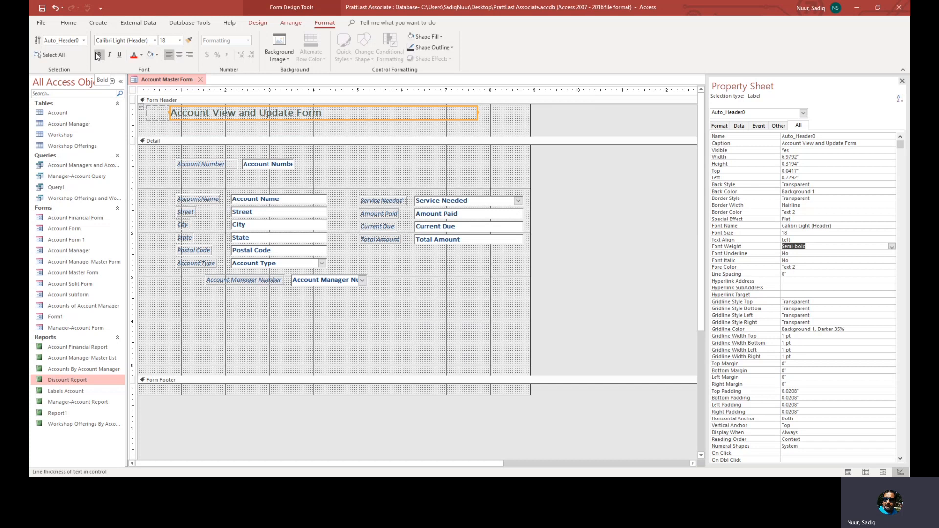
click(141, 55)
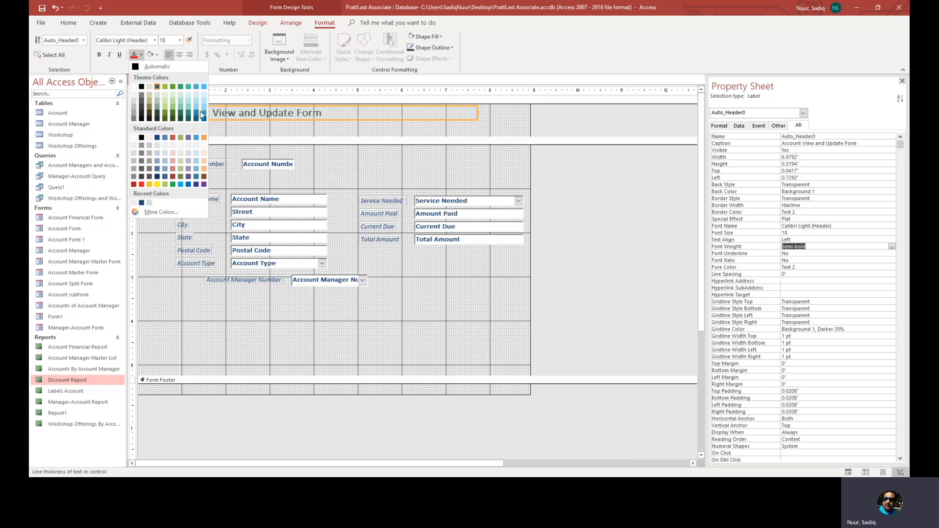
click(142, 202)
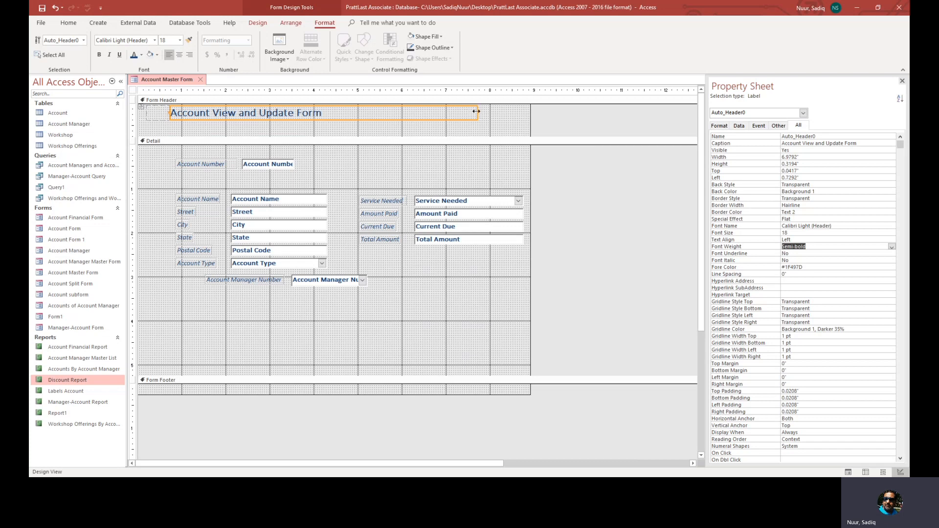
drag(478, 112, 383, 112)
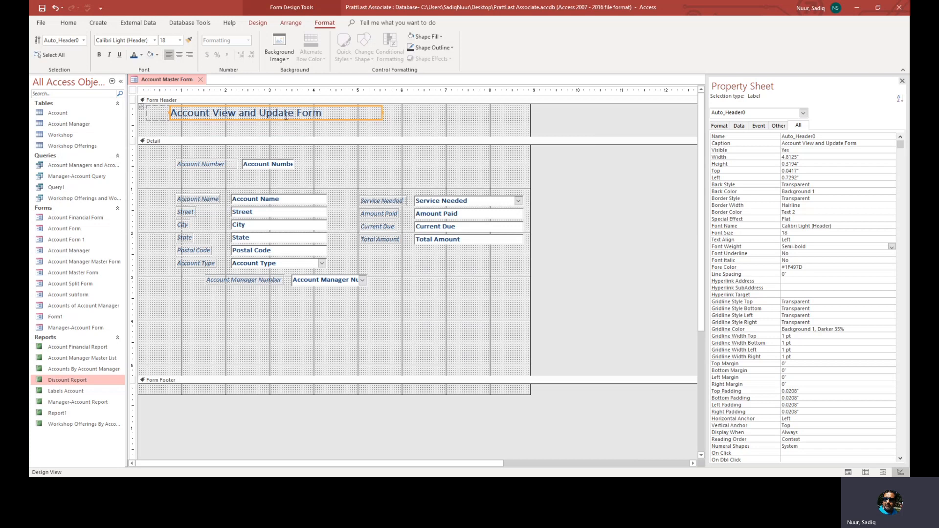
Check the title's weight and color in Form view and return to Design view
click(258, 25)
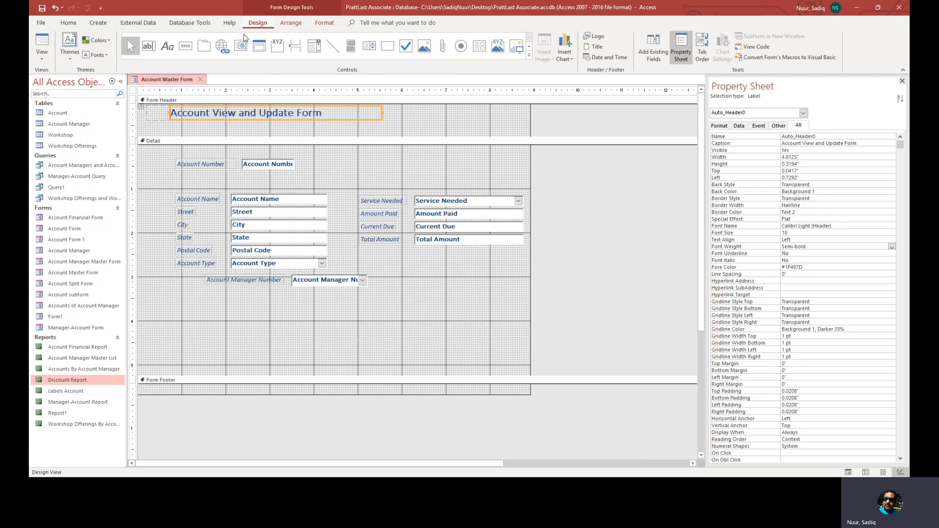
click(45, 43)
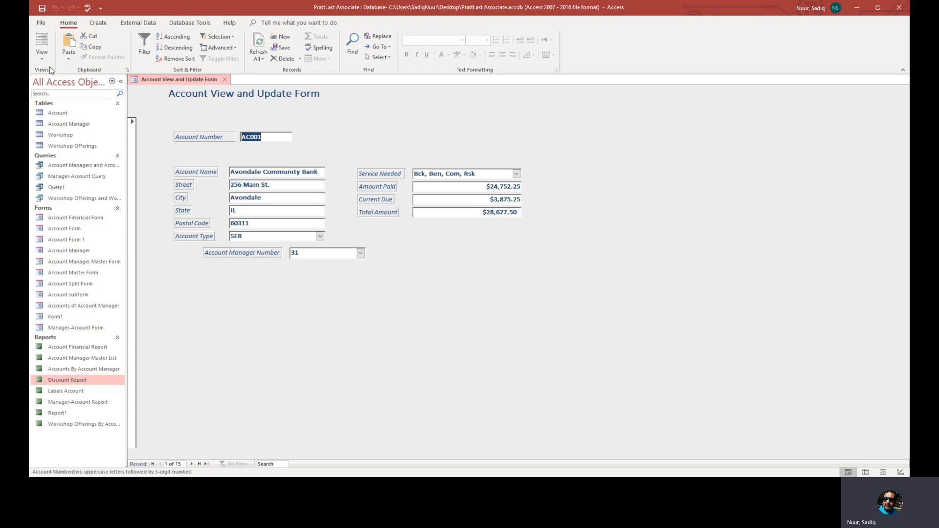
click(42, 55)
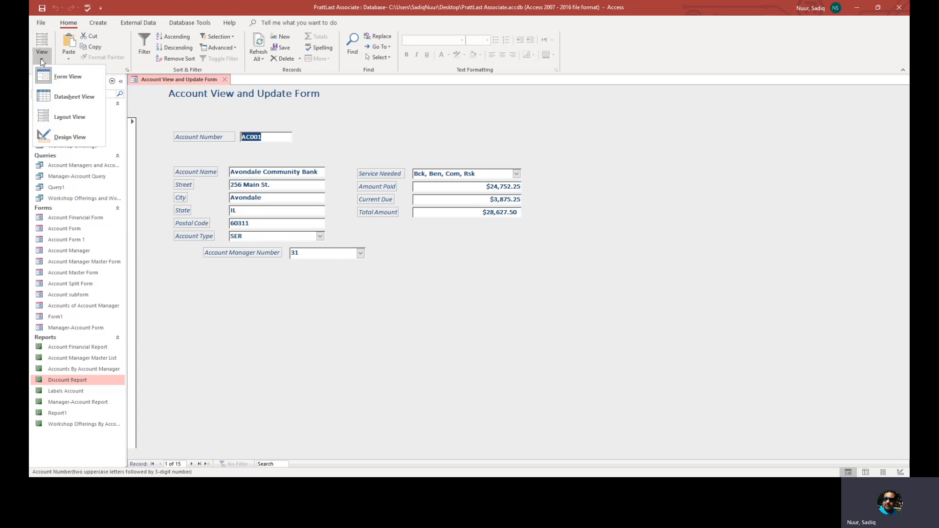
click(70, 138)
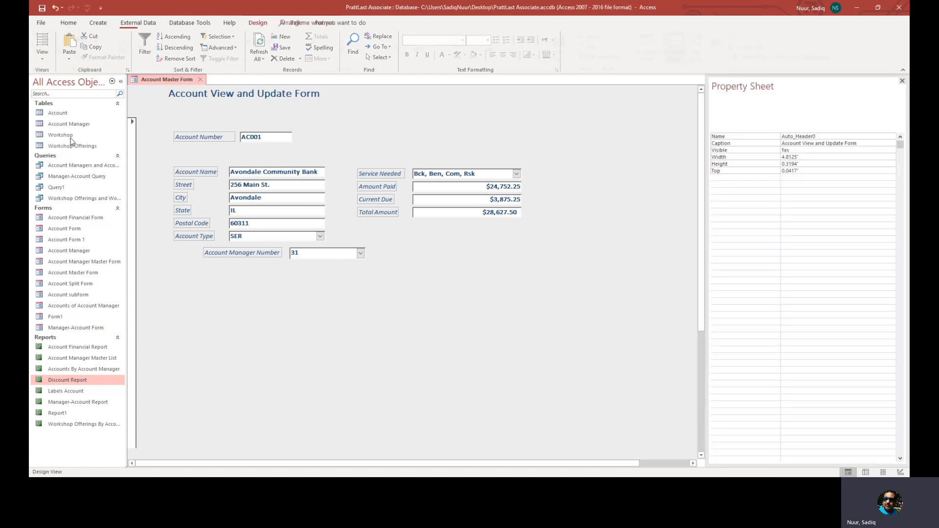
Fill the Form Header section with a darker gray (#BFBFBF) and reduce its height to about 0.46 inch
click(376, 100)
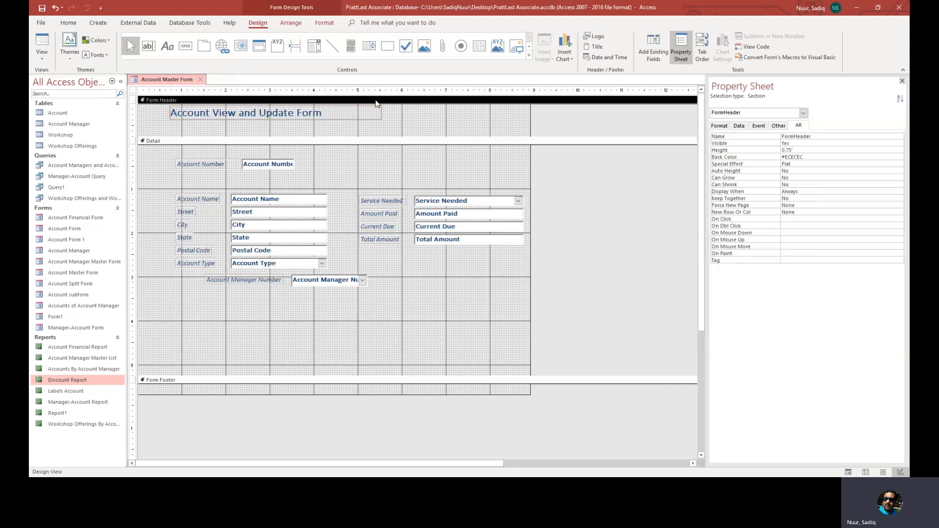
right_click(375, 100)
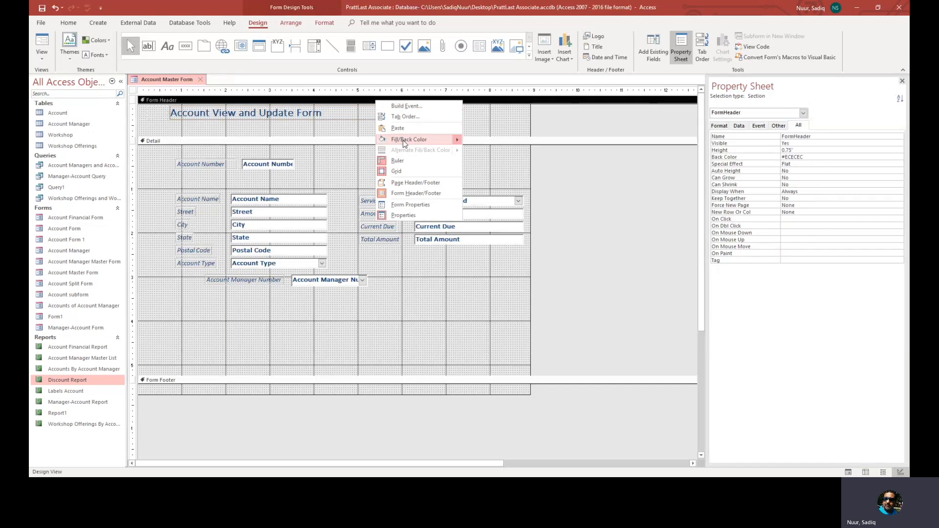
mouse_move(404, 142)
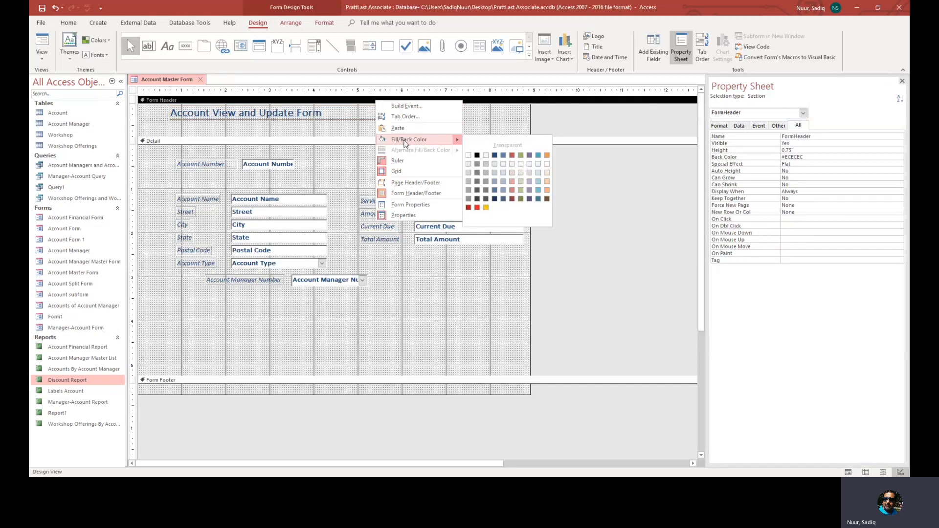
click(468, 181)
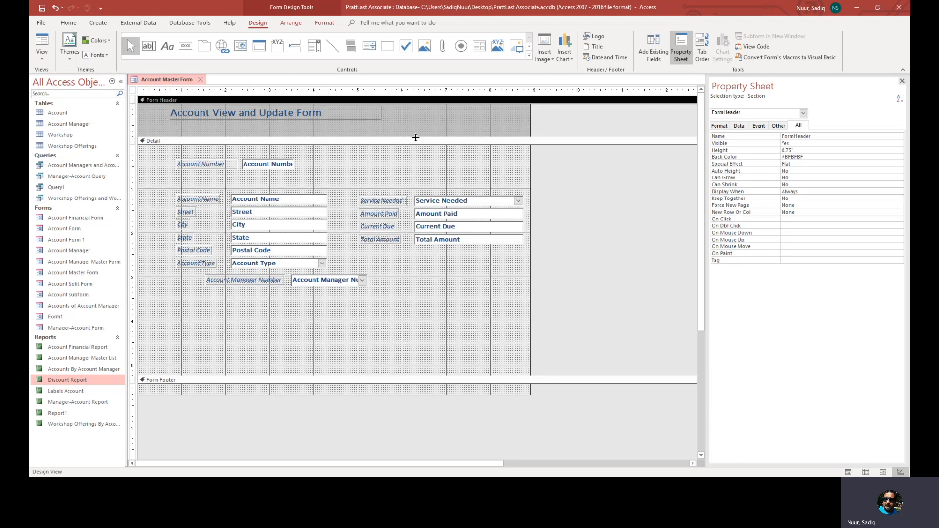
drag(415, 137, 416, 123)
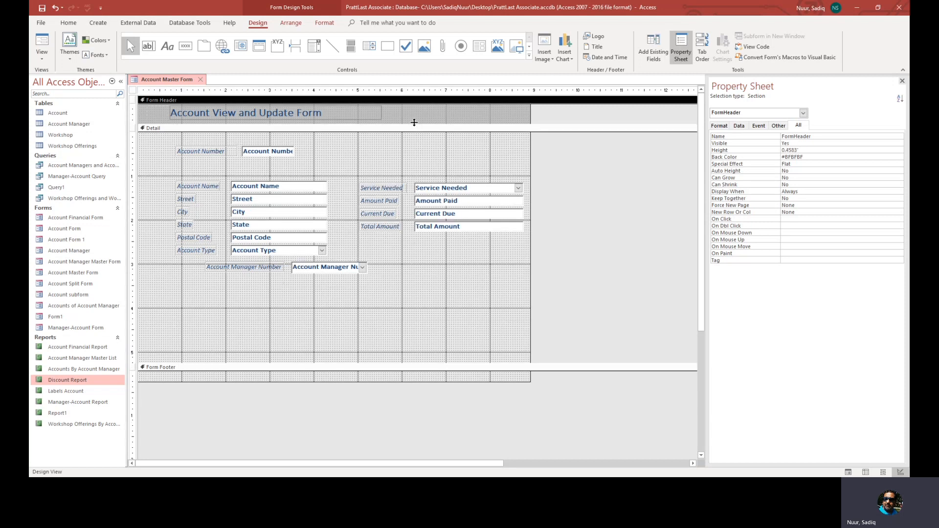
Set the font size of the form's title label to 22
click(354, 118)
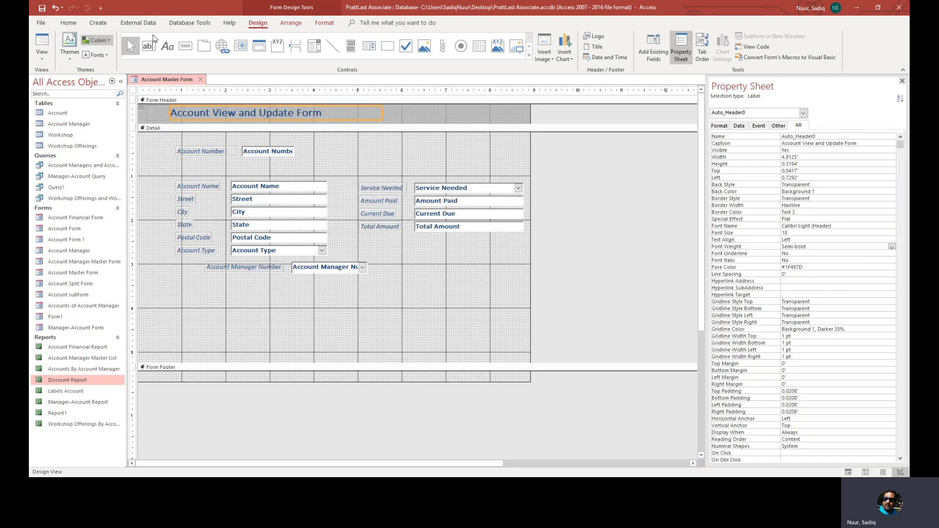
click(326, 23)
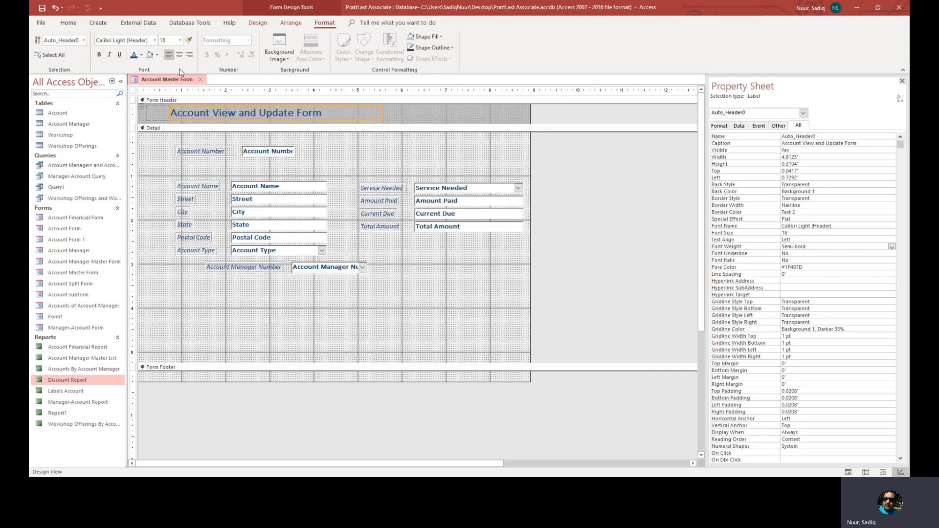
click(181, 40)
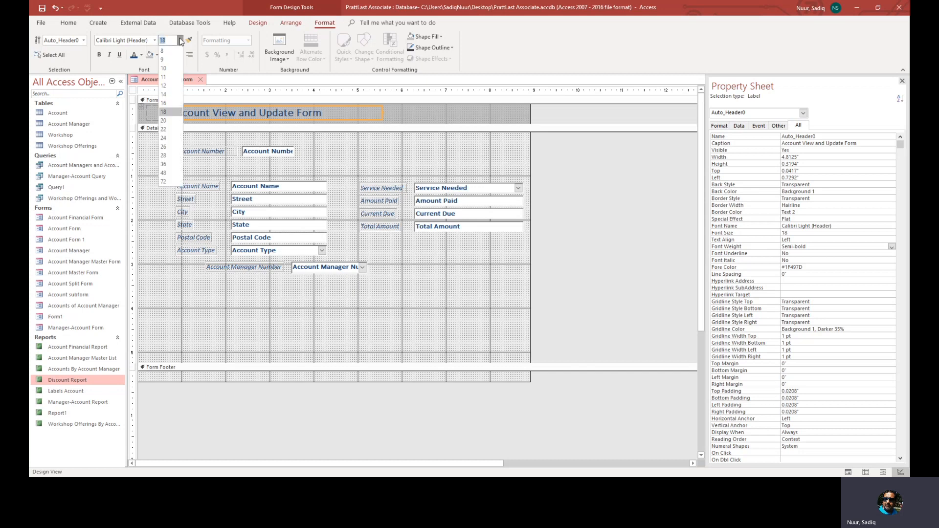
click(163, 129)
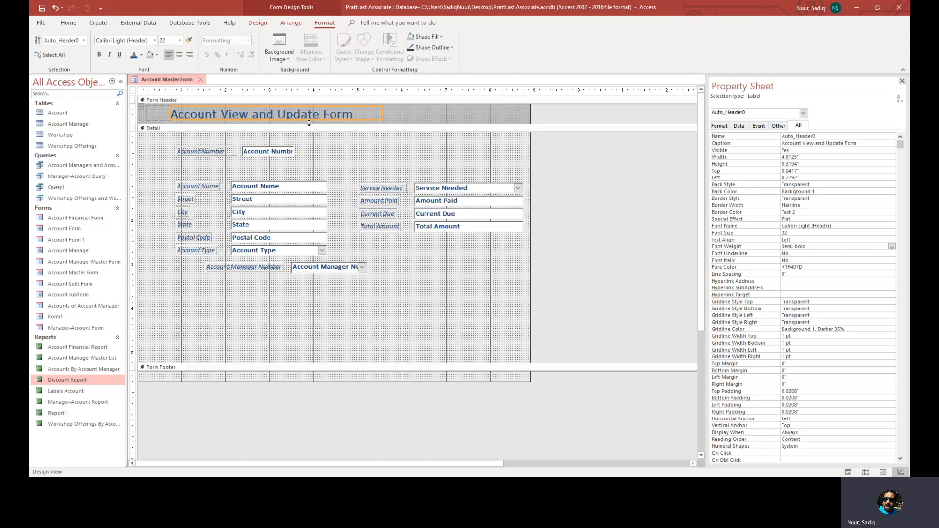
Center the title text in a label about 0.41 inch high and fit the Form Header section's height closely around it
drag(390, 124, 383, 130)
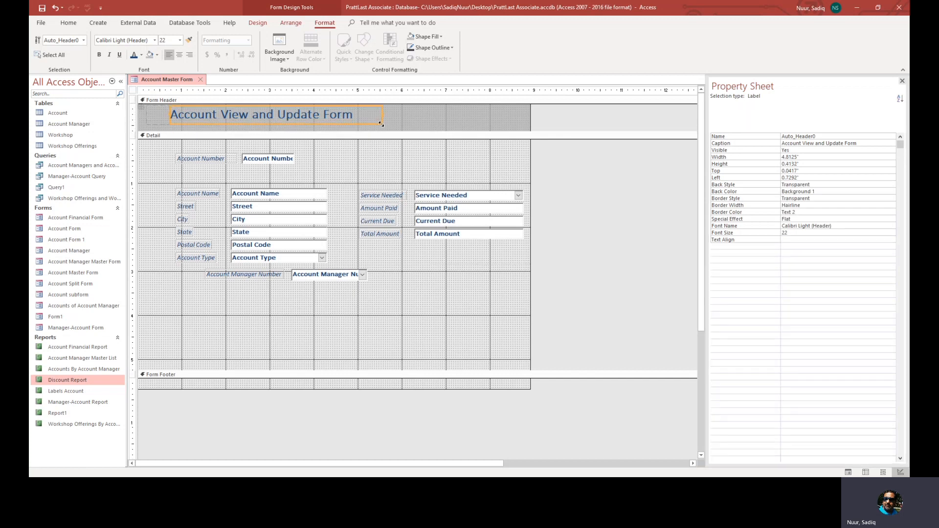
click(179, 55)
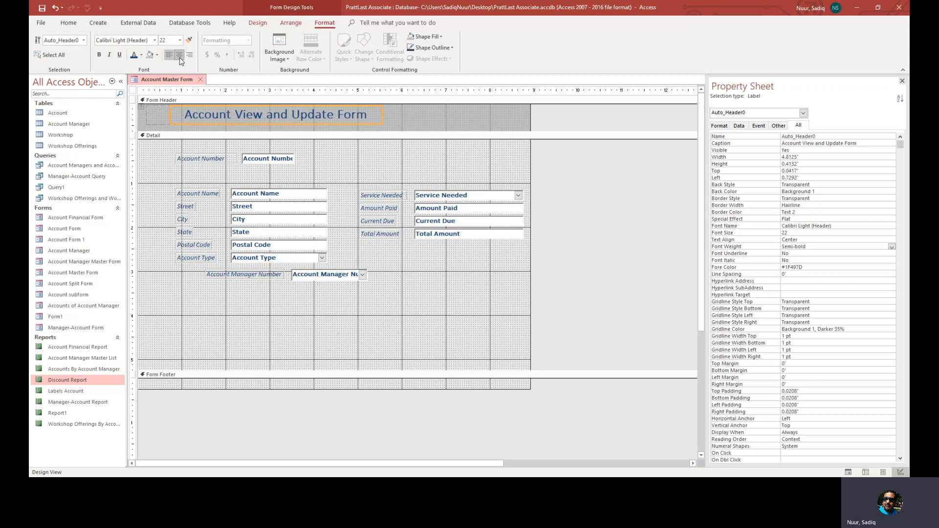
drag(387, 132, 387, 126)
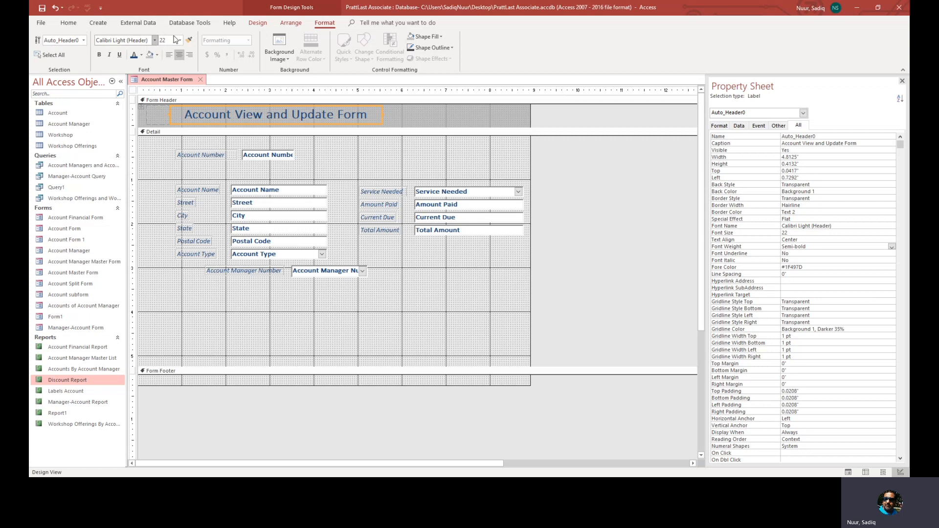
Check the gray header with the enlarged, centered title in Form view and return to Design view
click(259, 23)
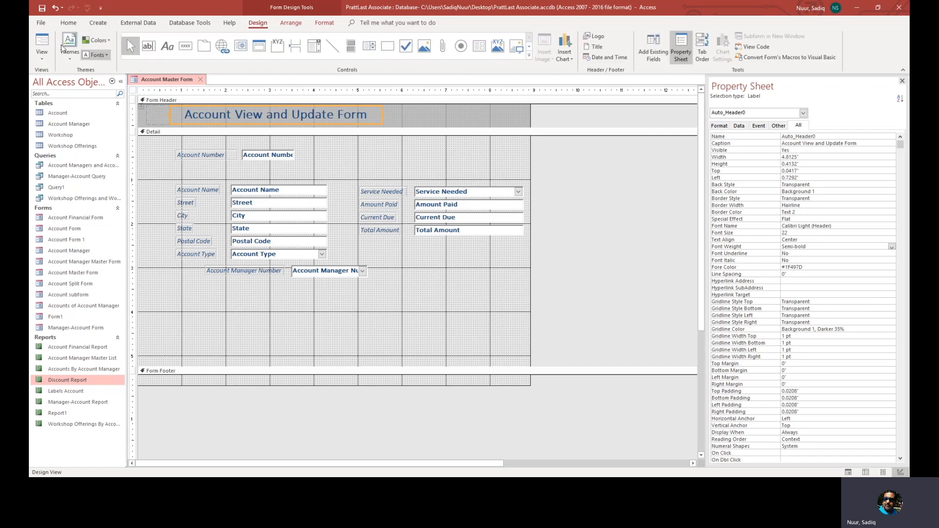
click(42, 41)
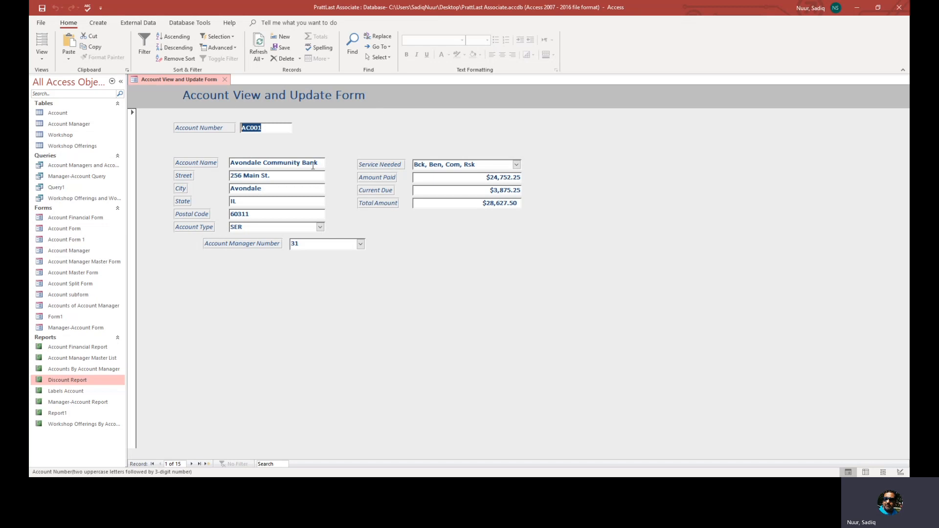
click(43, 60)
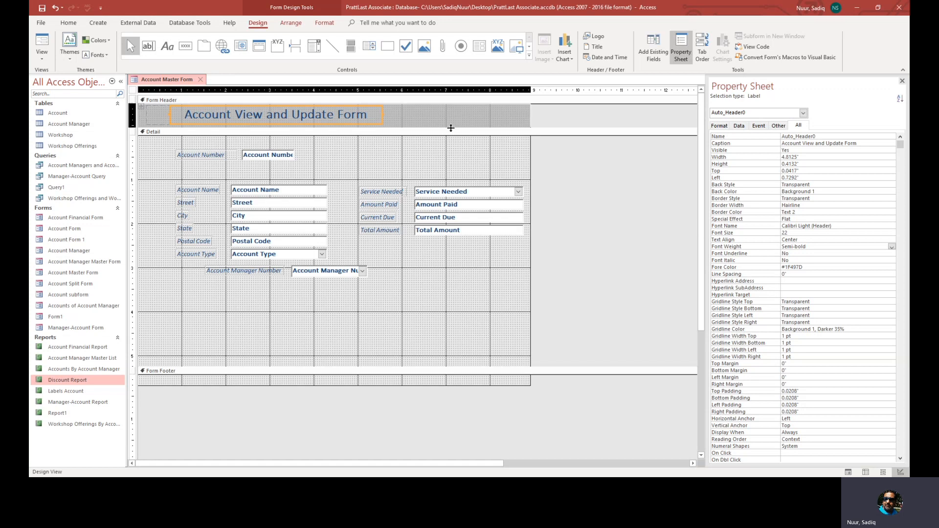
Increase the Form Header section's height and move the Account Number label and text box to about 0.08 inch below the Detail section's top edge
drag(450, 127, 448, 143)
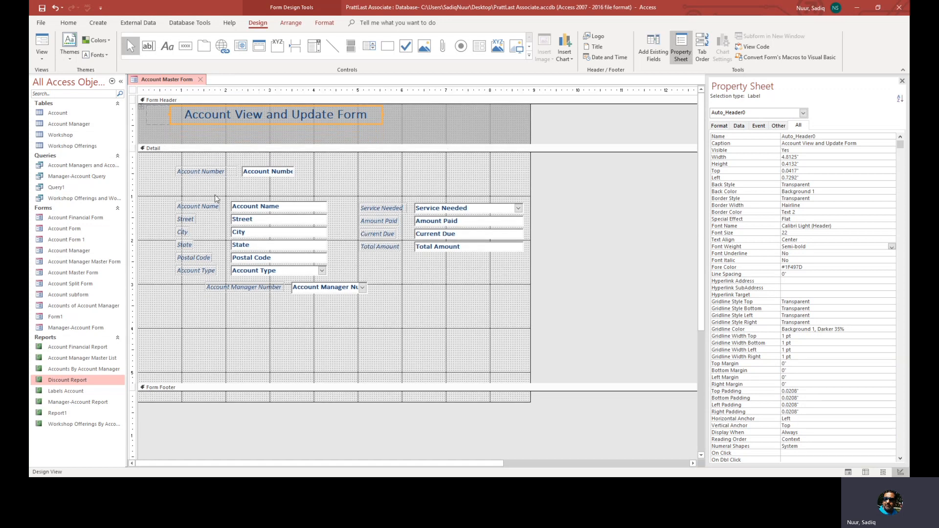
drag(169, 160, 297, 190)
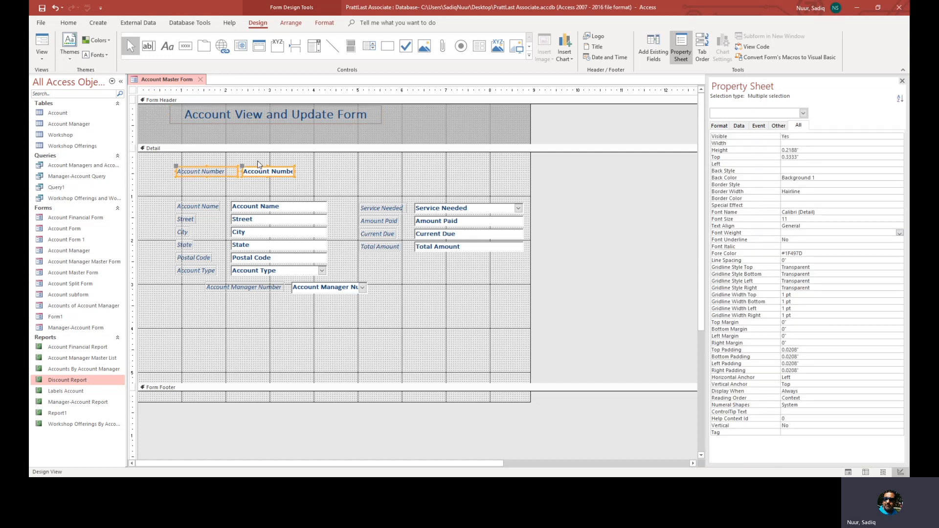
drag(259, 165, 268, 157)
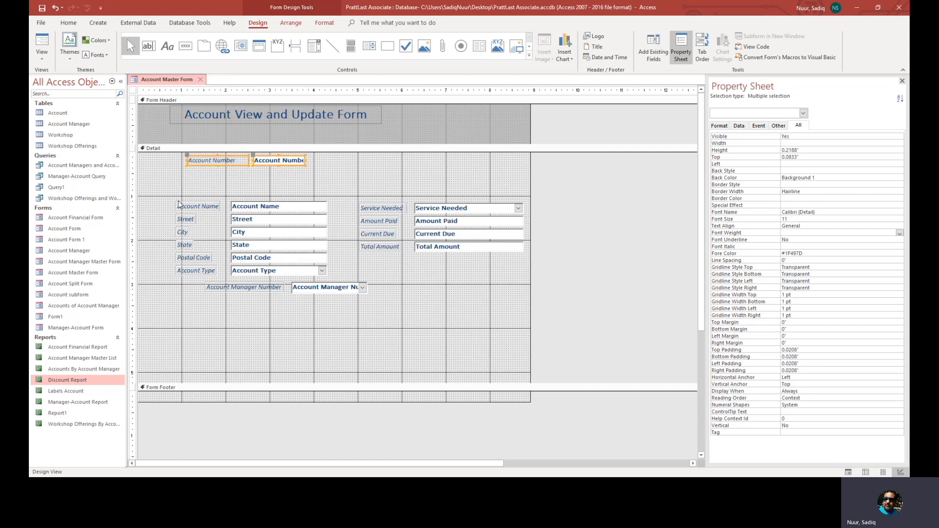
Move both columns of fields and the Account Manager Number combo box together up and left, closely beneath the Account Number field
drag(167, 198, 437, 316)
drag(295, 207, 268, 180)
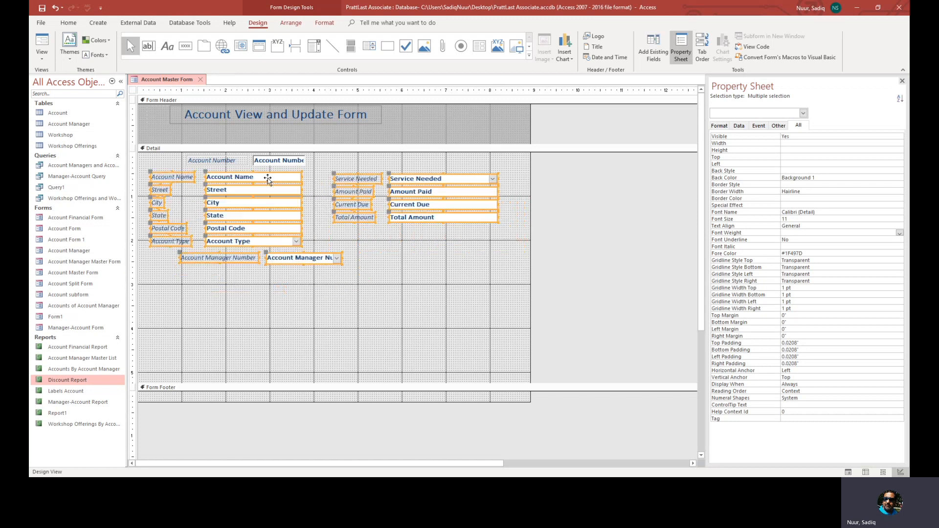
click(284, 314)
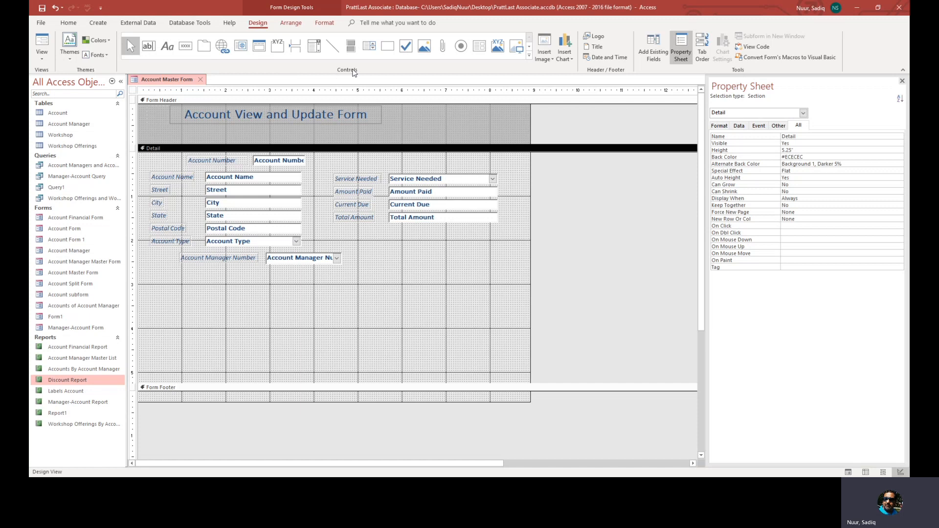
Add a command button below the Account Manager Number field with the Go To Next Record action, the text Next Record and the name Next Record
click(184, 48)
click(184, 48)
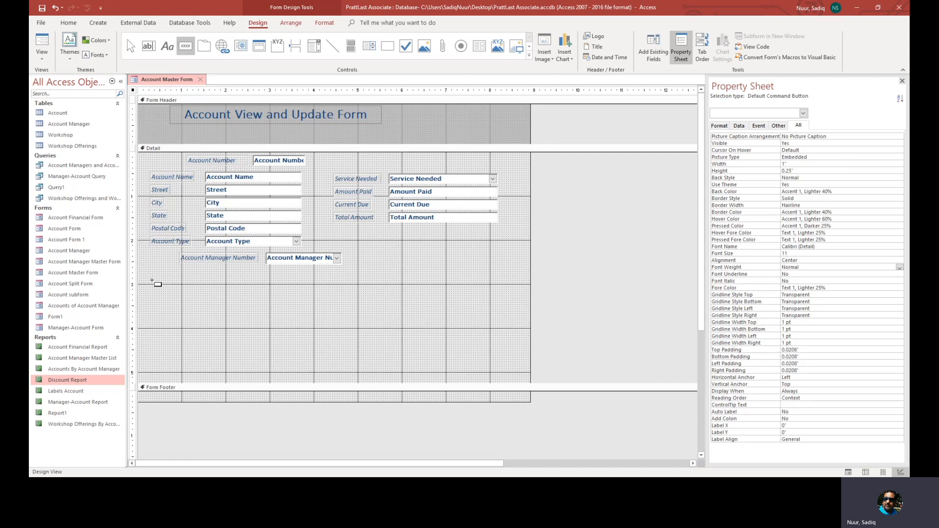
mouse_move(150, 278)
mouse_down()
mouse_move(150, 290)
mouse_move(212, 291)
mouse_up()
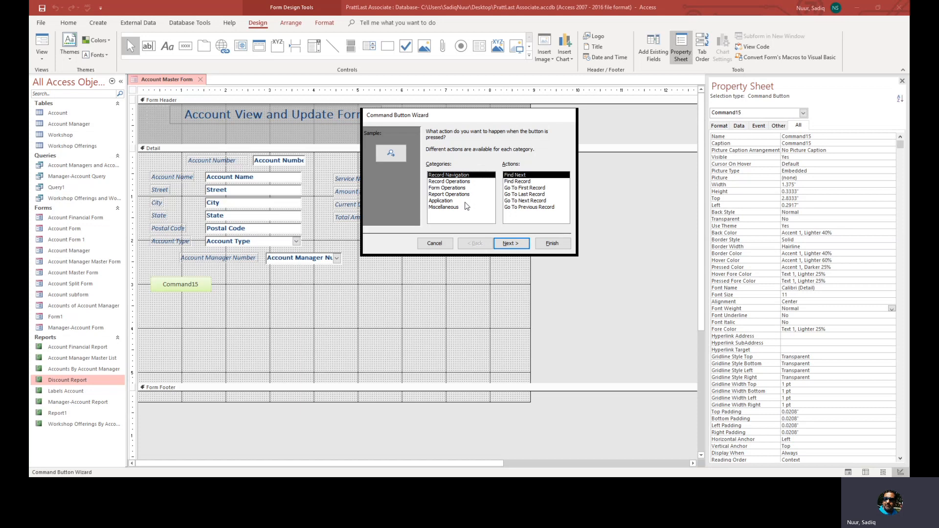
click(527, 201)
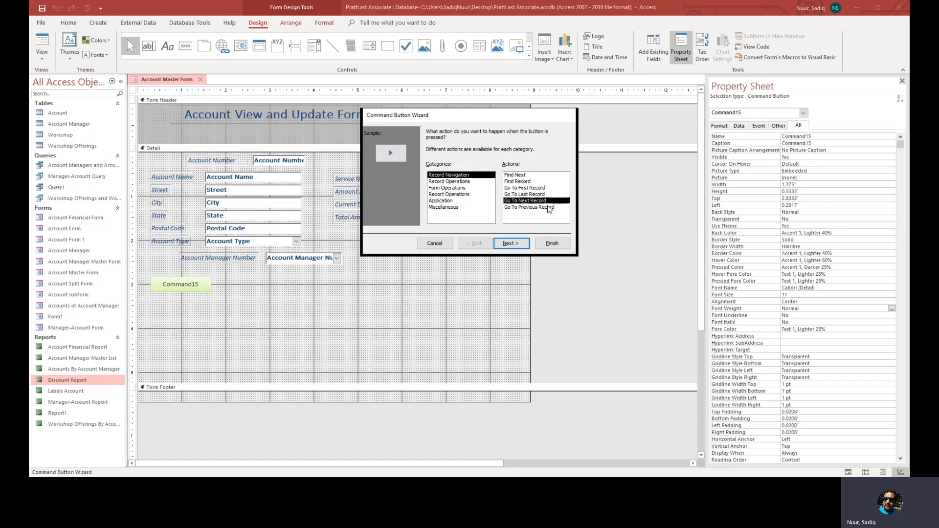
click(511, 243)
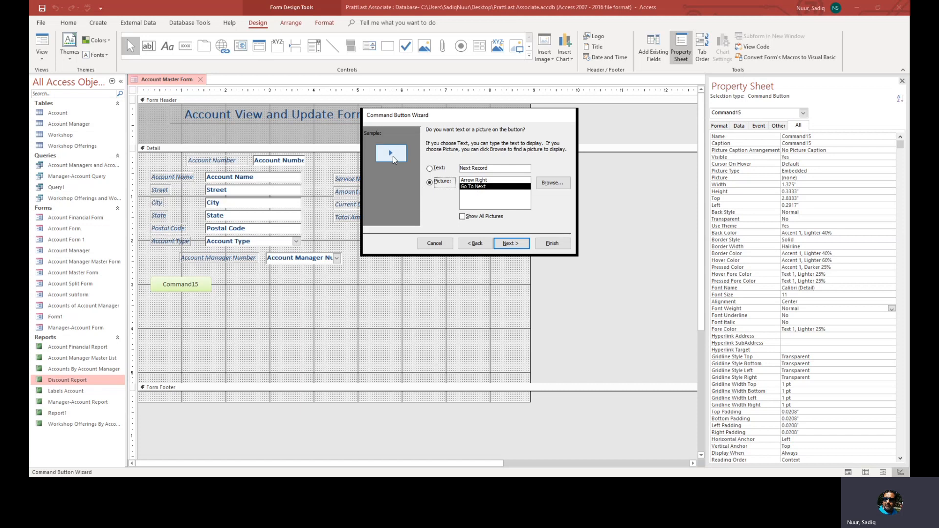
click(479, 181)
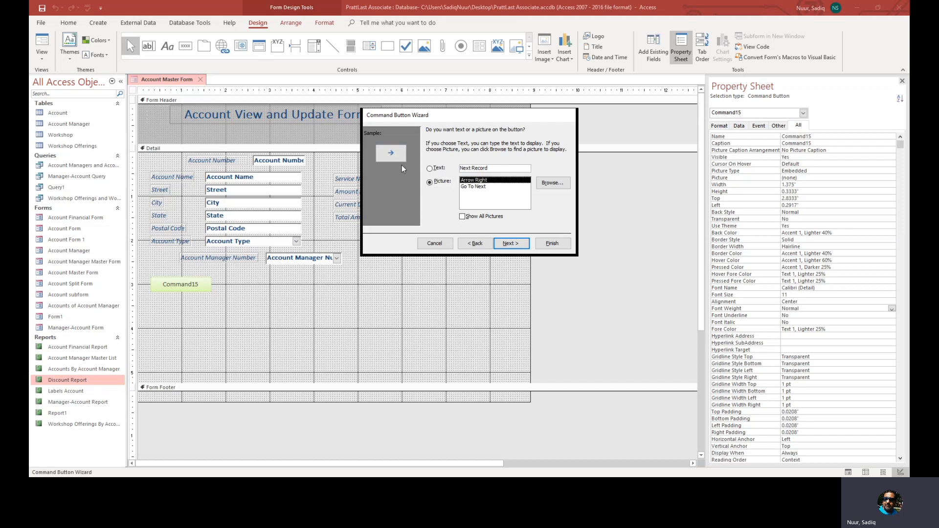
click(431, 169)
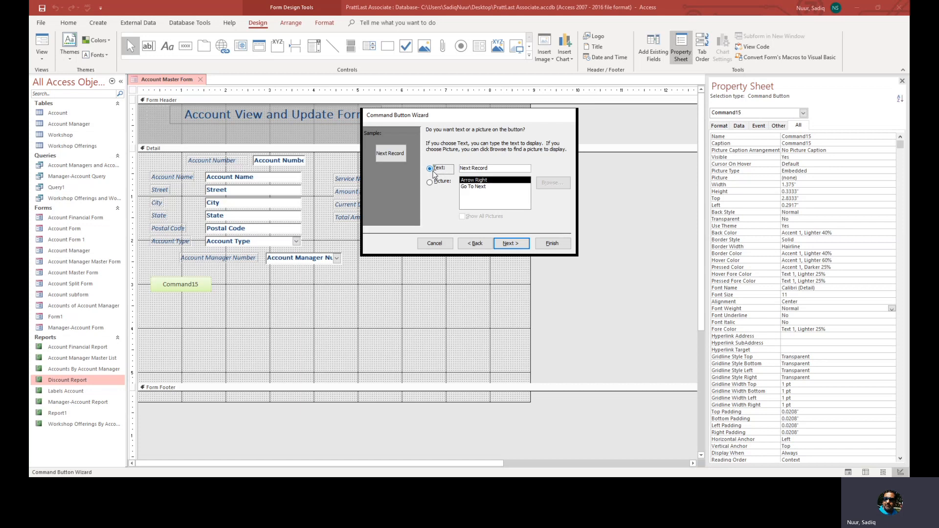
click(512, 244)
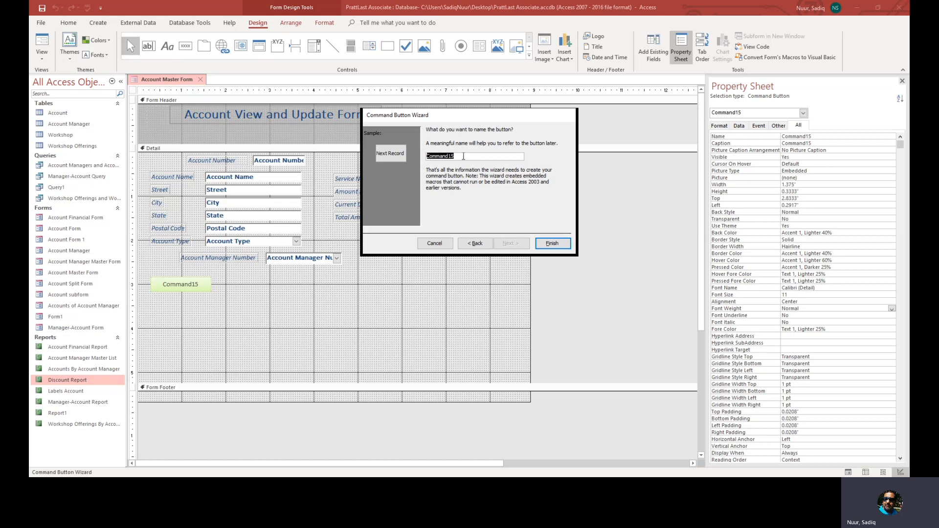
text(Next Record)
click(552, 243)
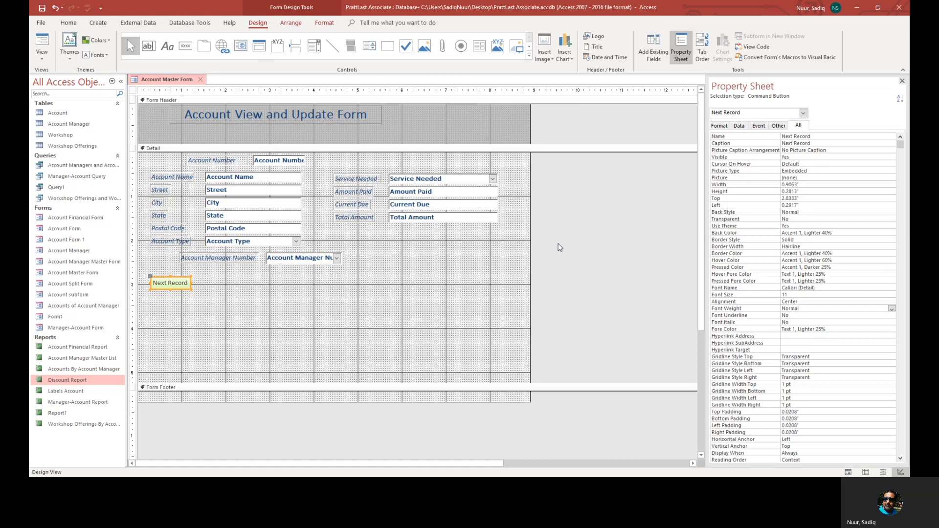
Add a command button beside Next Record with the Go To Previous Record action, the text Previous Record and the name Previous Record
click(188, 47)
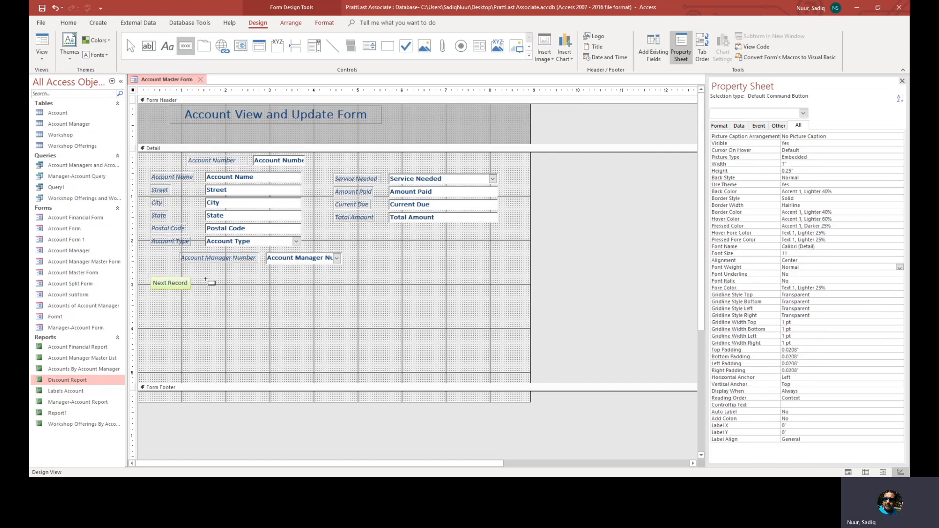
click(200, 283)
drag(199, 282, 266, 291)
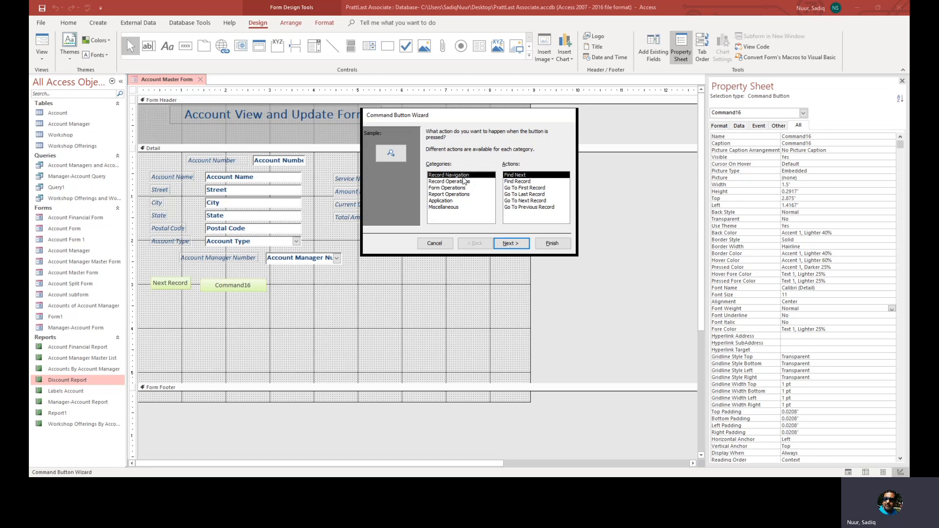
click(532, 210)
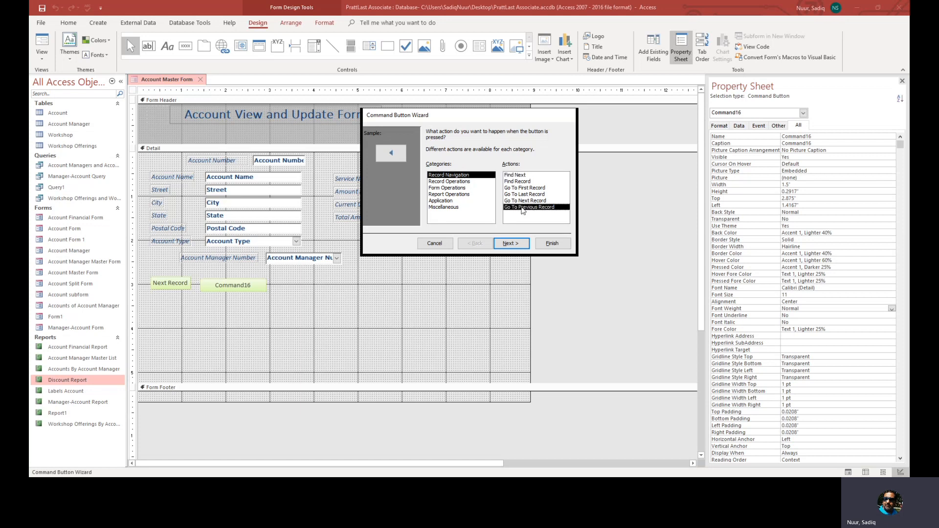
click(520, 246)
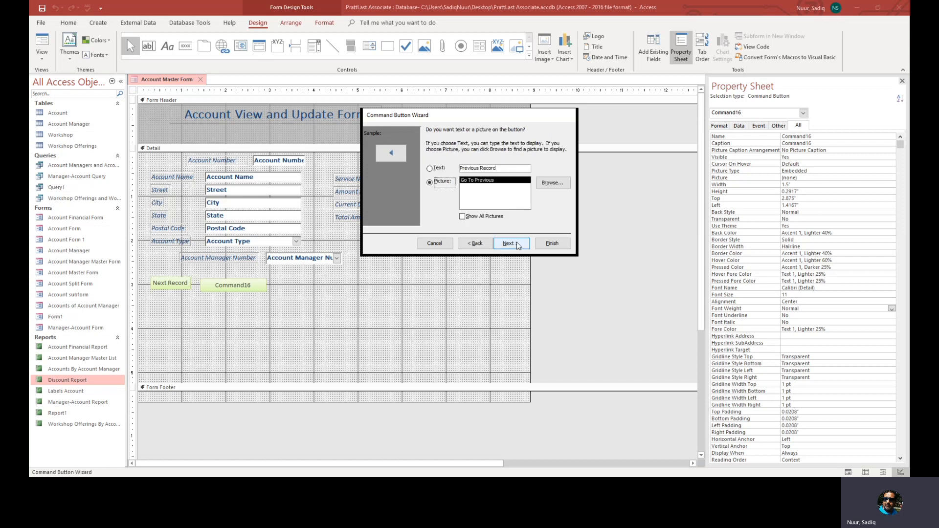
click(431, 170)
click(514, 245)
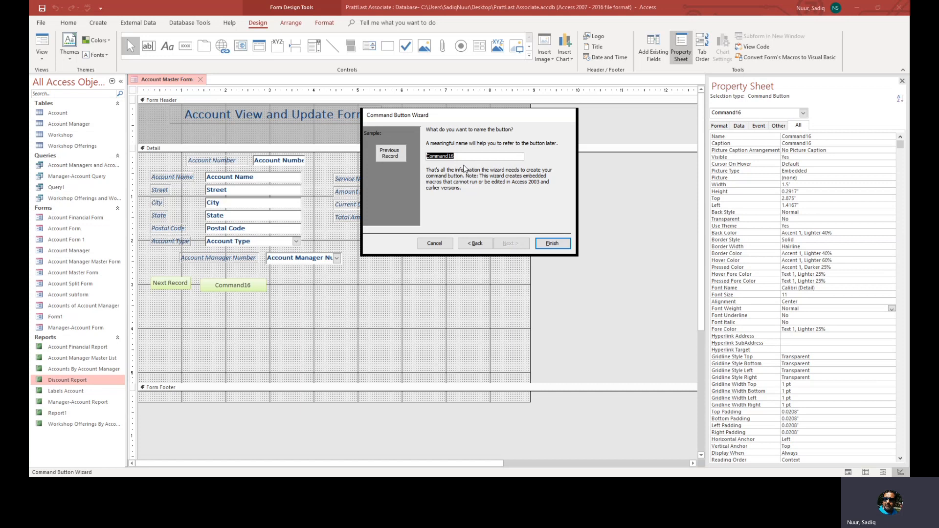
text(Previous Record)
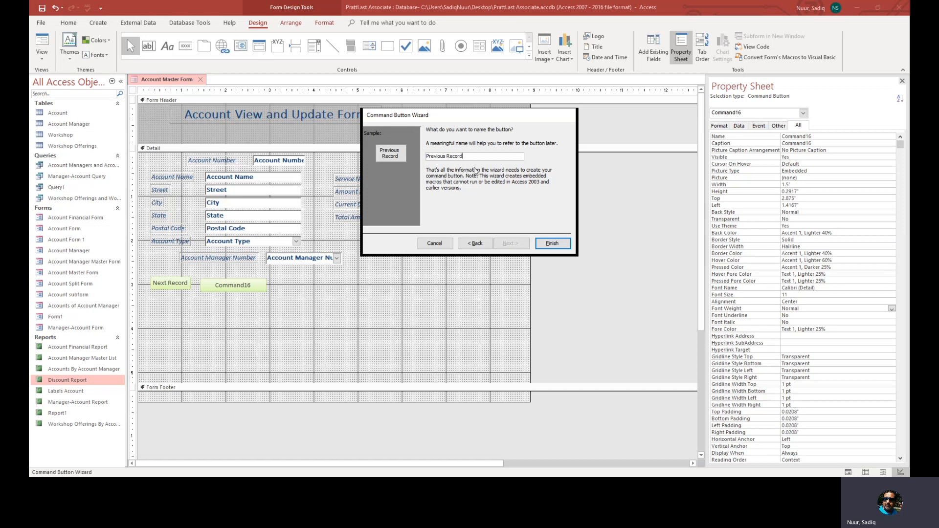
click(548, 245)
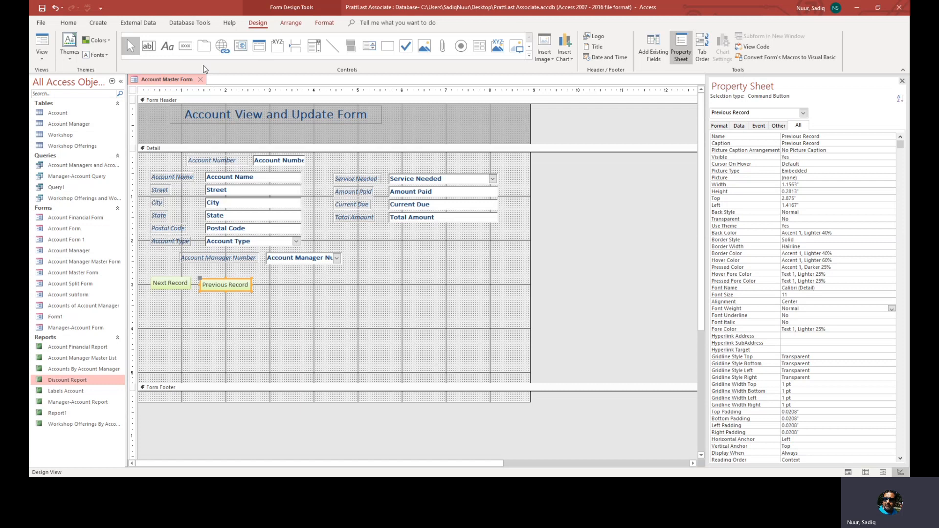
Add a command button beside Previous Record with the Add New Record operation, the text Add Record and the name Add Record
click(185, 46)
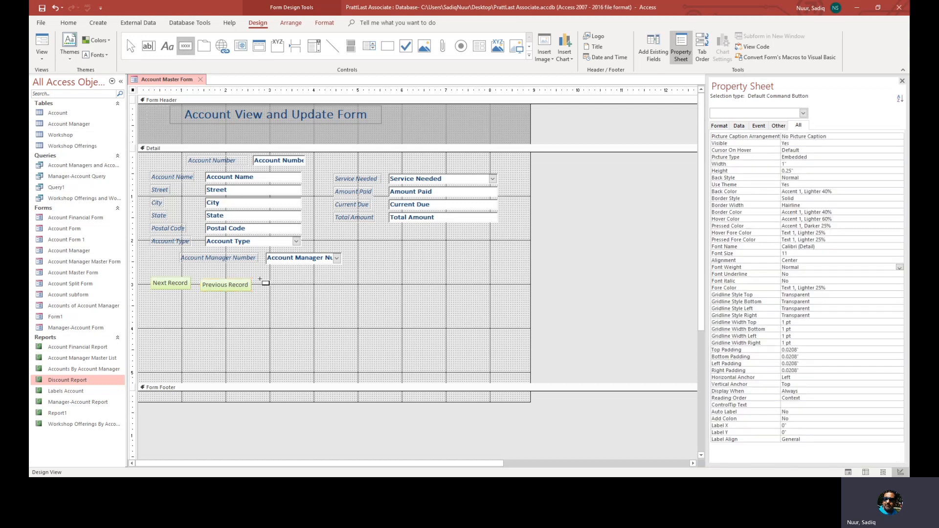
drag(267, 288, 331, 292)
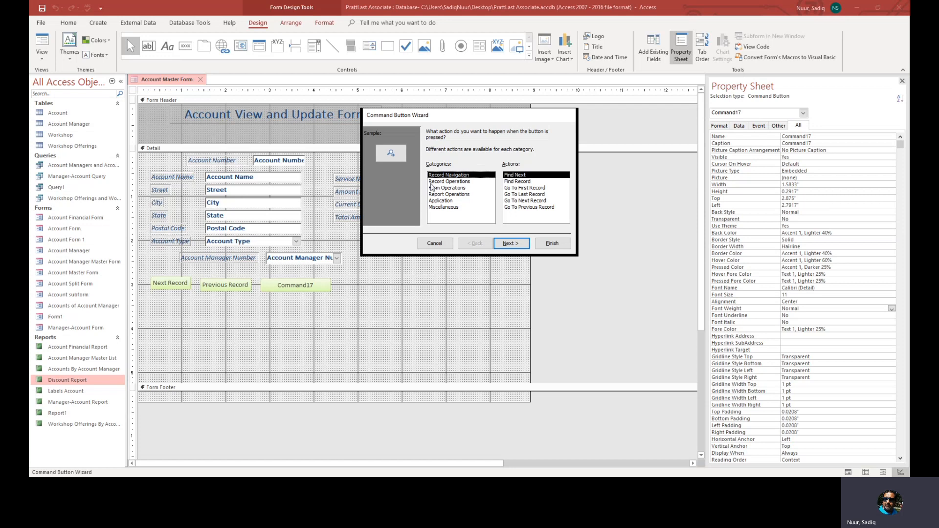
click(451, 182)
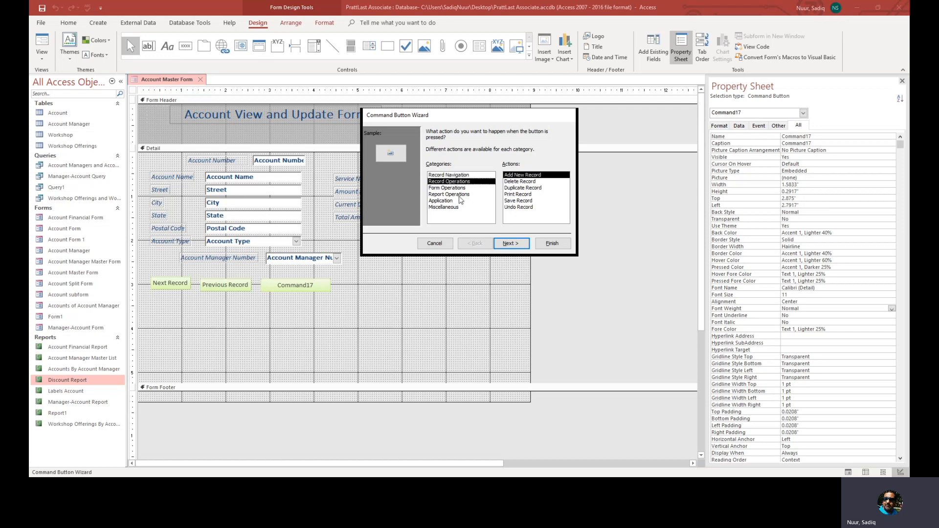
click(511, 244)
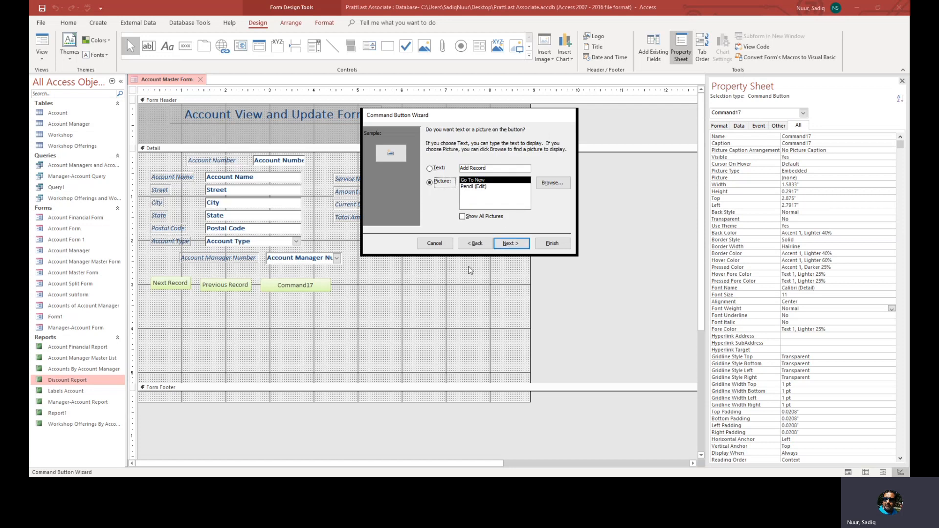
click(430, 168)
click(511, 243)
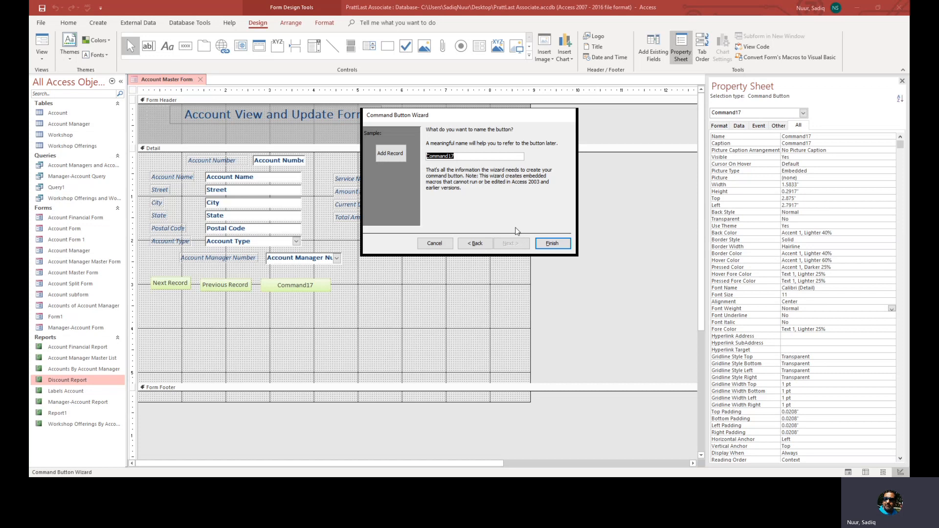
text(Add Record)
click(556, 245)
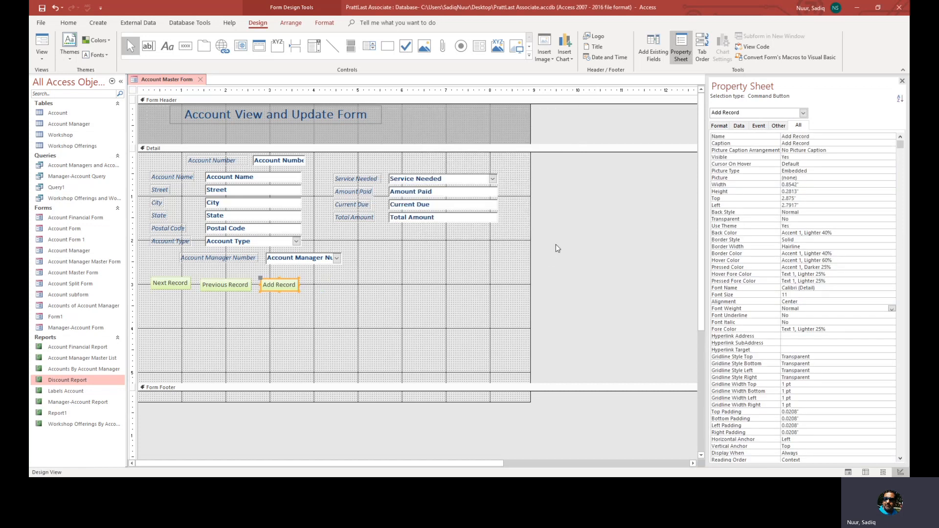
Add a command button beside Add Record with the Delete Record operation and the text Delete Record, keeping its default name
click(186, 47)
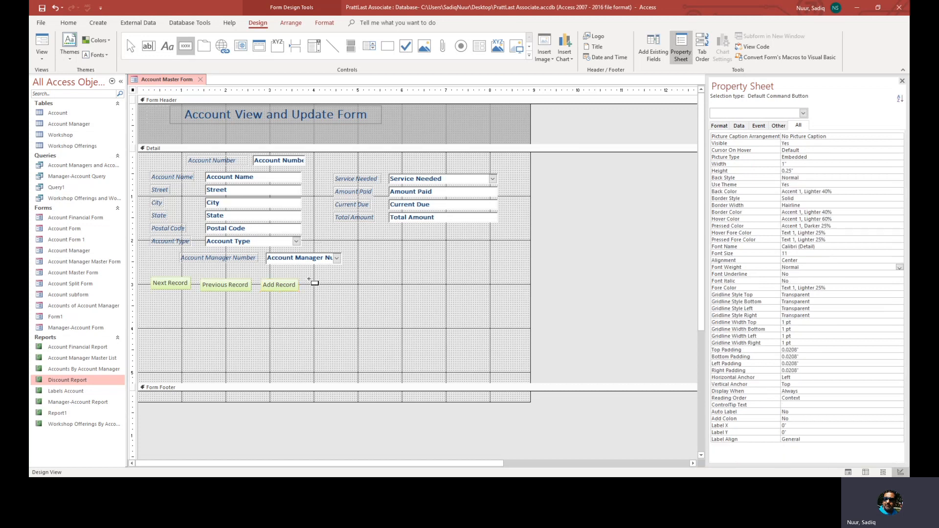
mouse_move(309, 280)
mouse_down()
mouse_move(328, 291)
mouse_move(385, 293)
mouse_up()
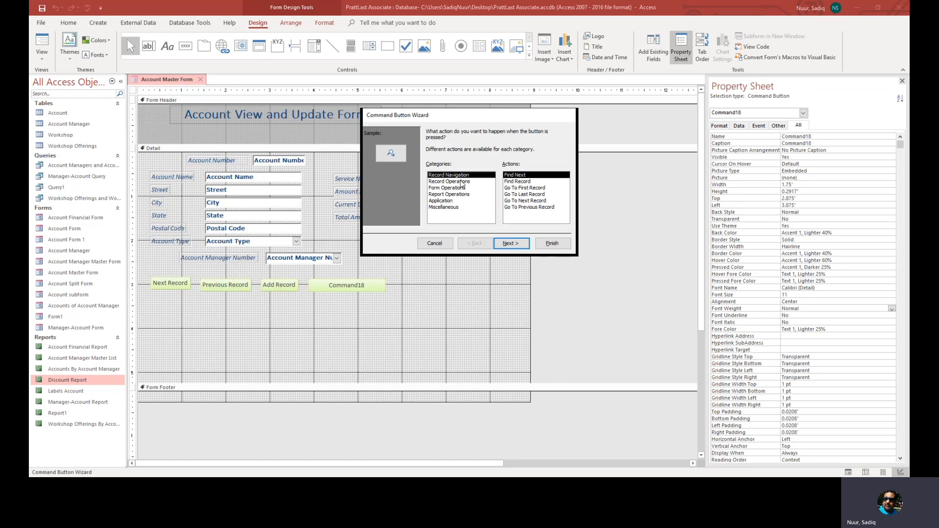
click(459, 182)
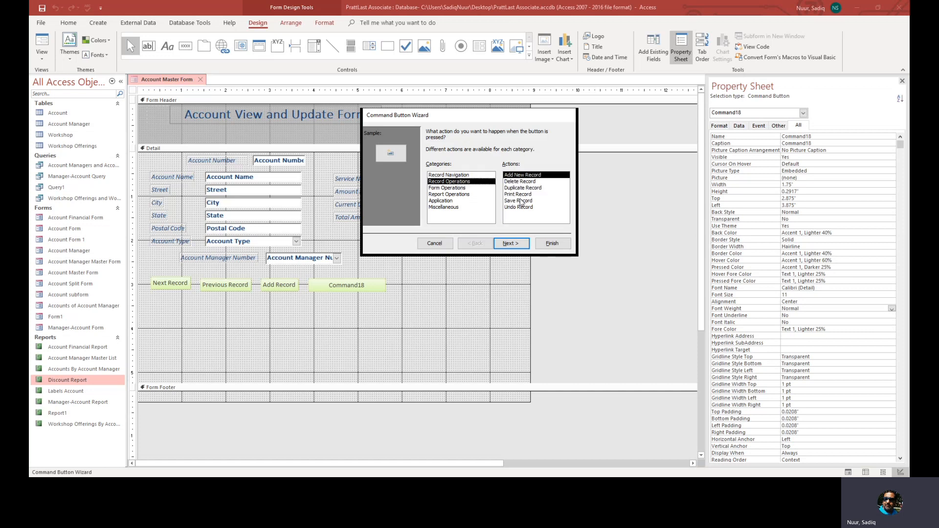
click(527, 181)
click(510, 246)
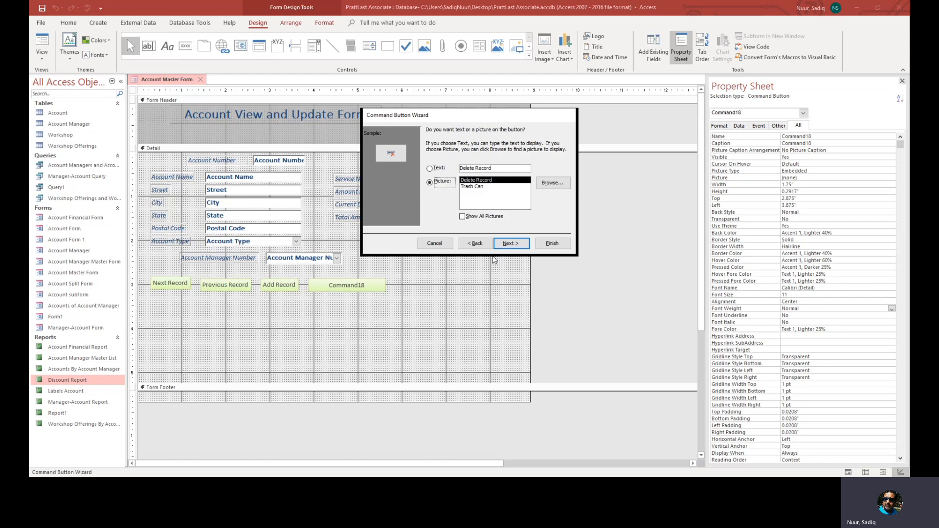
click(519, 245)
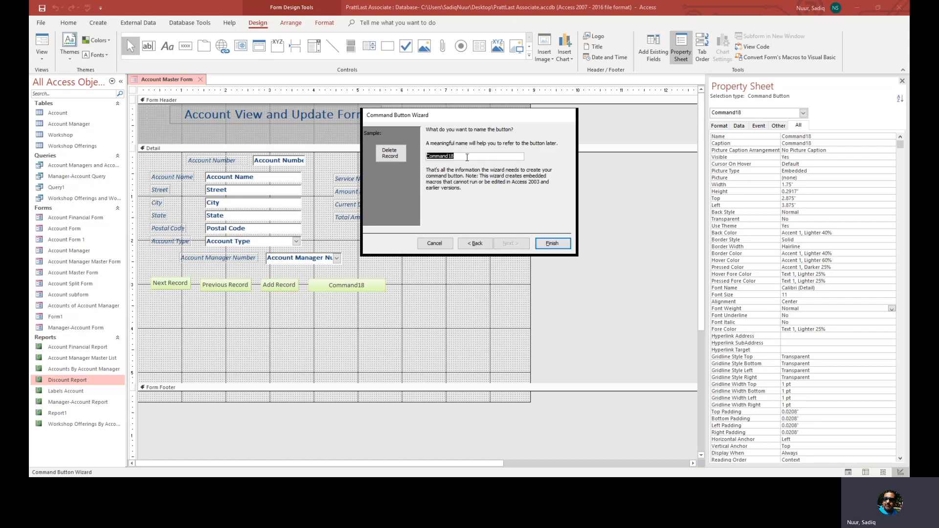
click(556, 245)
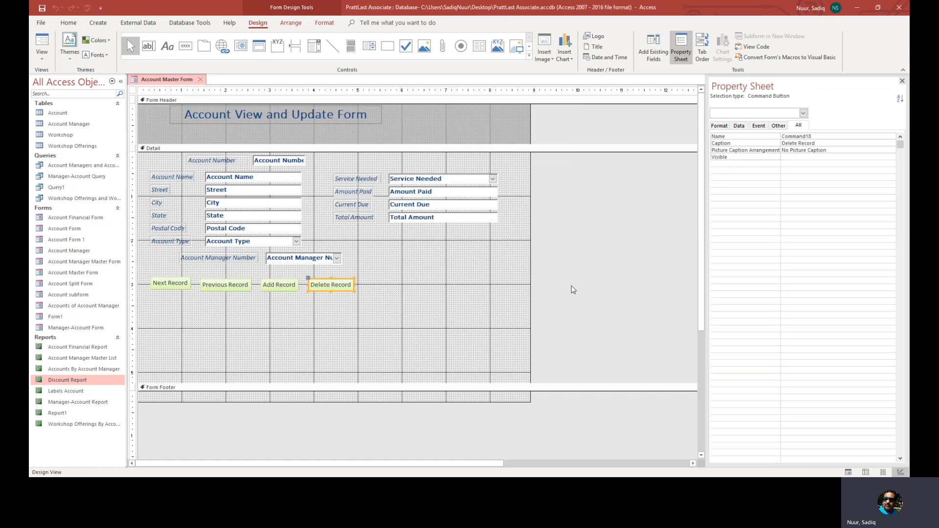
Add a command button beside Delete Record with the Save Record operation and the text Save Record, keeping its default name
click(187, 46)
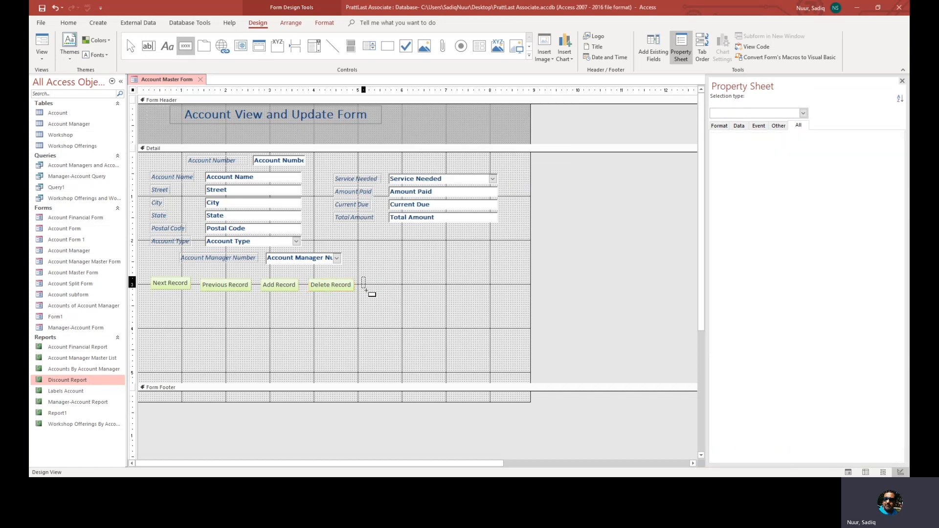
drag(366, 290, 422, 292)
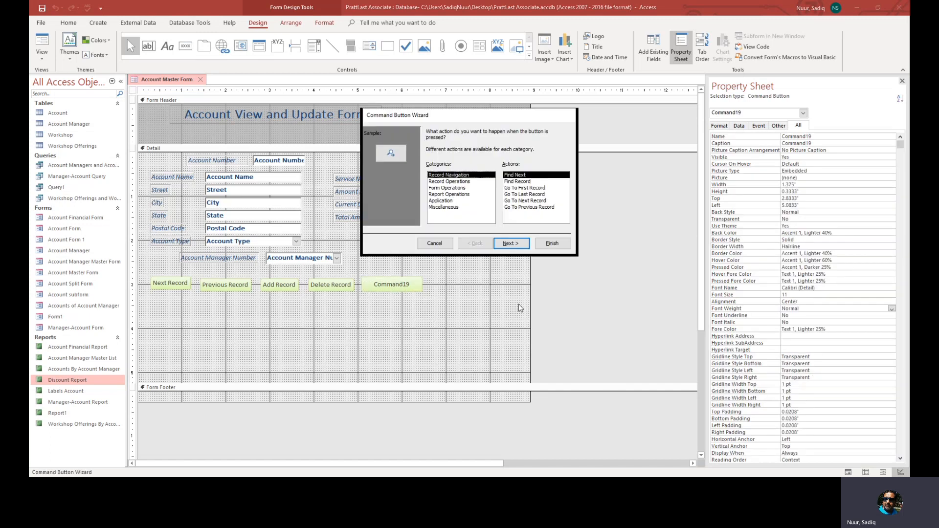
click(450, 182)
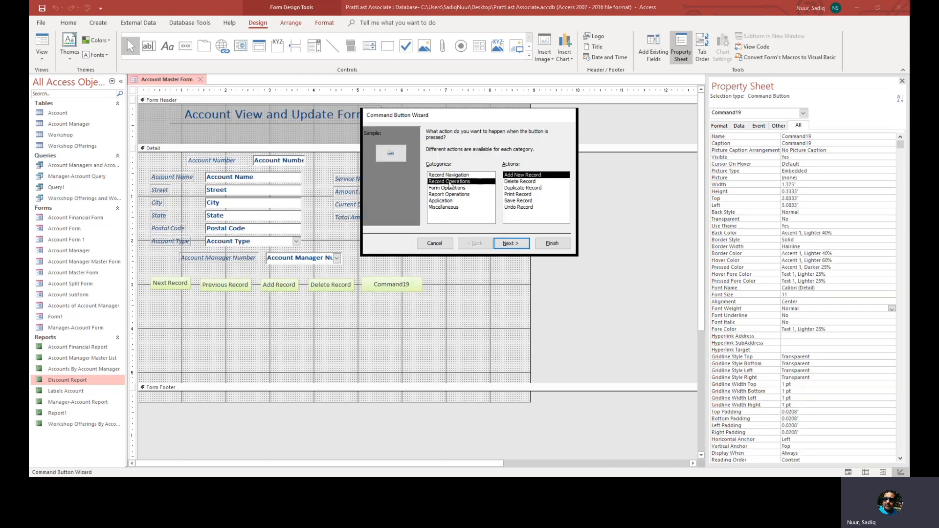
click(518, 201)
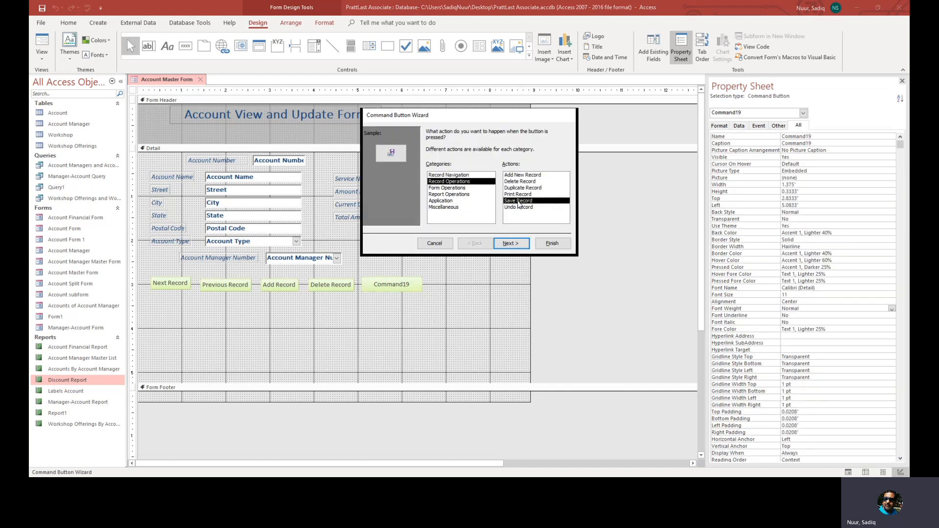
click(511, 243)
click(431, 168)
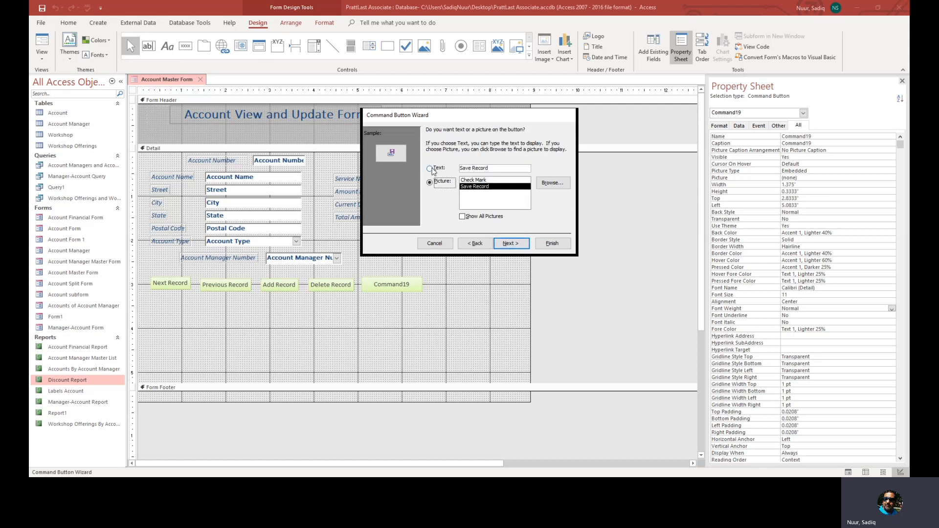
click(510, 244)
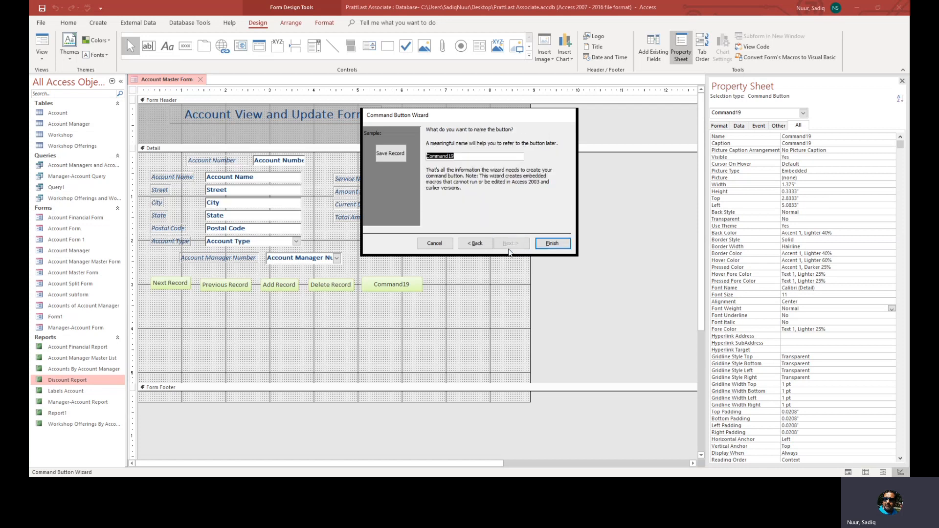
click(550, 244)
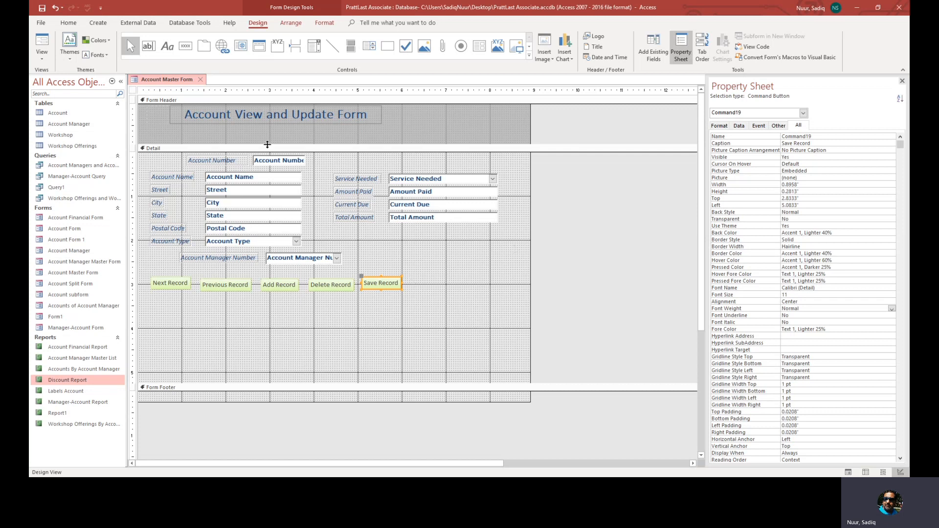
Add a command button beside Save Record with the Close Form operation and the text Close Form, keeping its default name
click(186, 46)
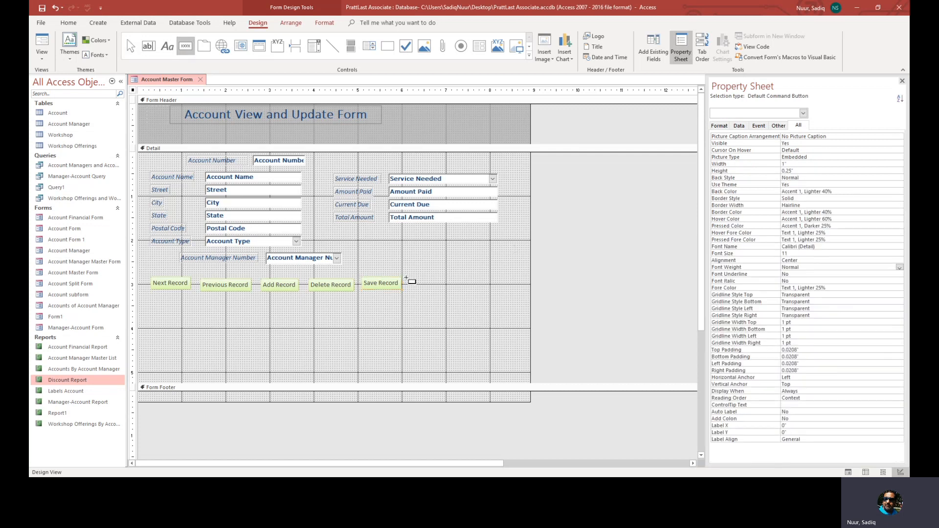
mouse_move(406, 279)
mouse_down()
mouse_move(419, 294)
mouse_move(460, 293)
mouse_up()
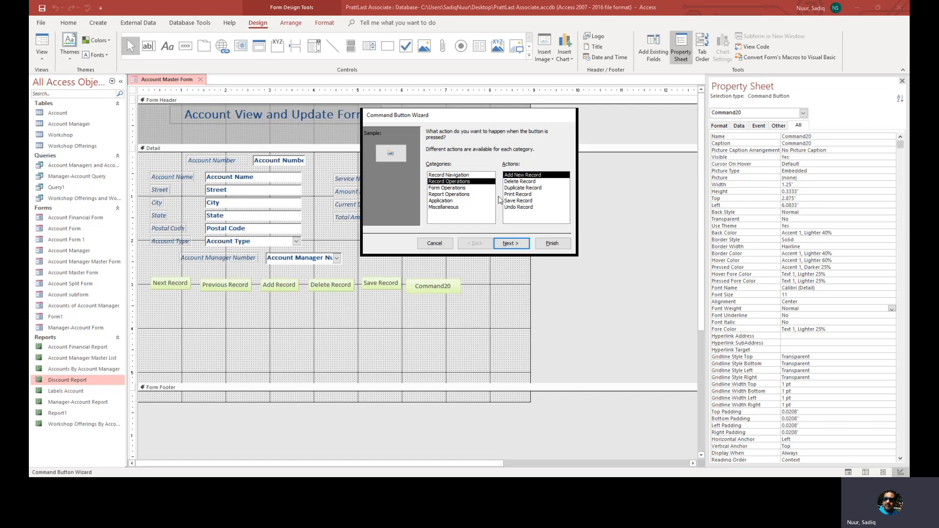
click(445, 189)
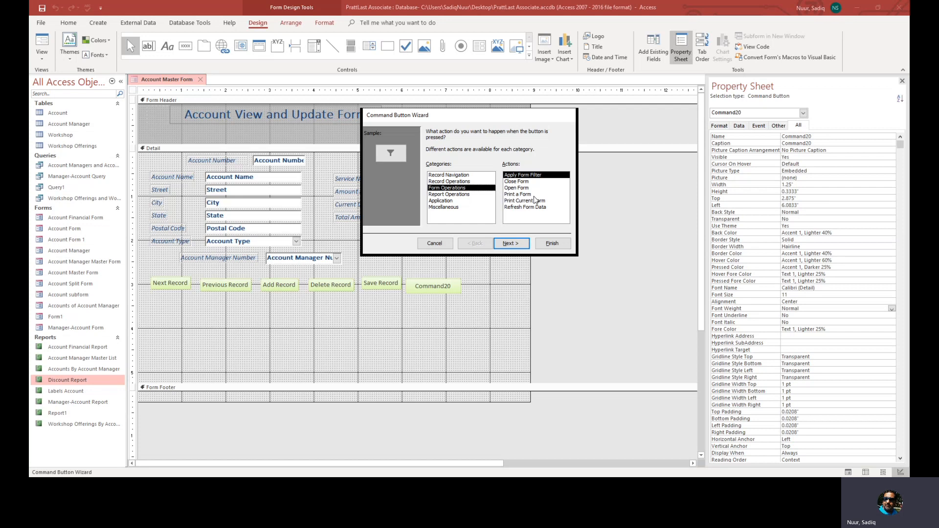
click(450, 181)
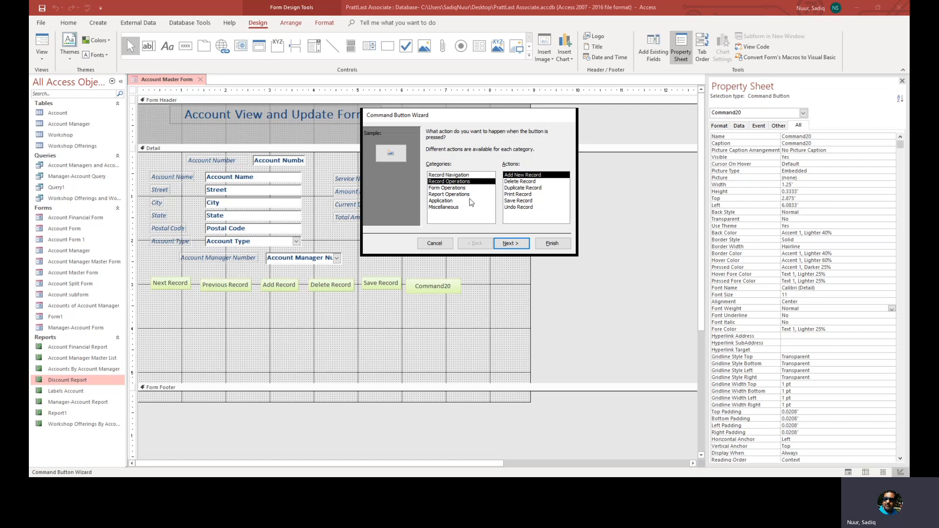
click(441, 189)
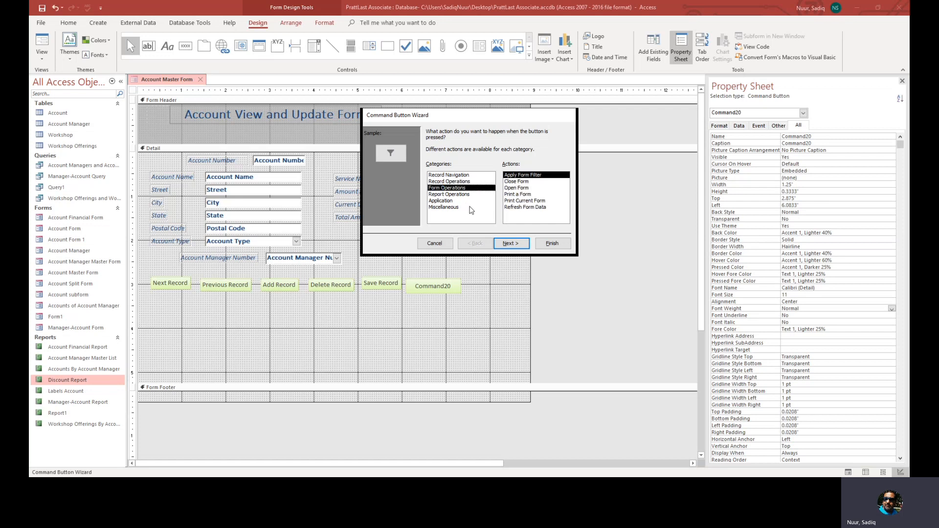
click(515, 182)
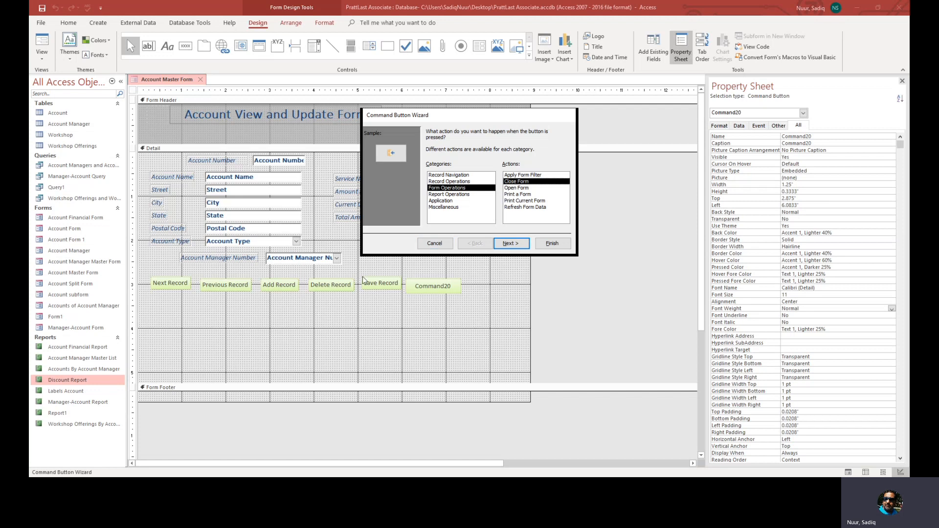
click(513, 246)
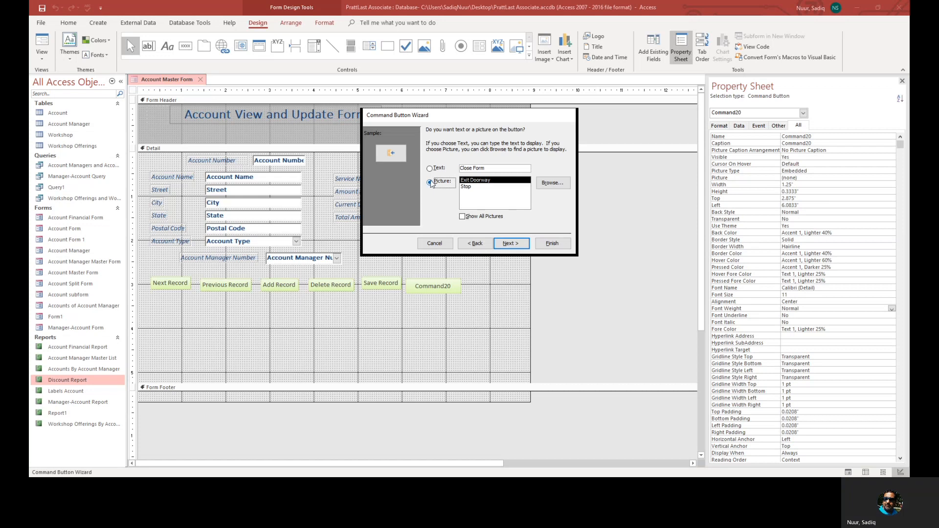
click(430, 169)
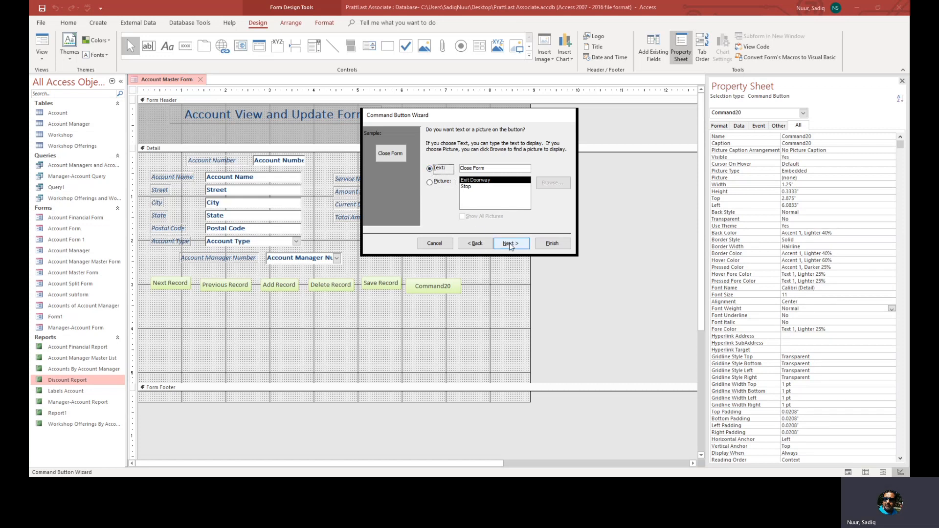
click(510, 245)
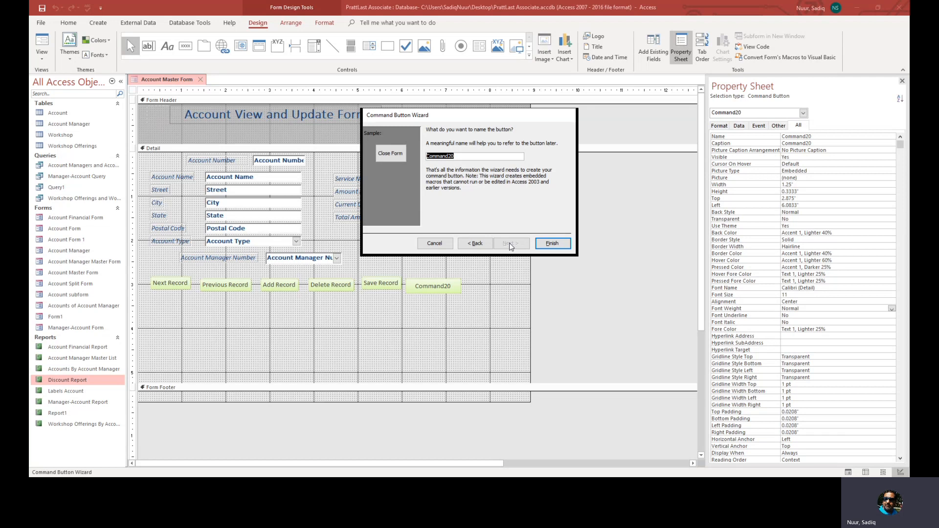
click(552, 243)
click(482, 319)
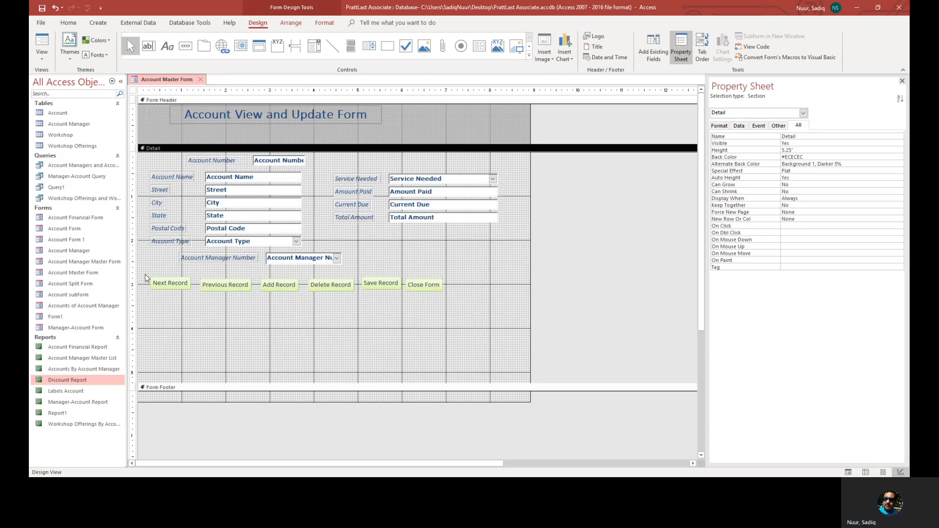
Align the six command buttons below Account Manager Number to the grid and to their top edges
drag(145, 278, 453, 297)
click(440, 325)
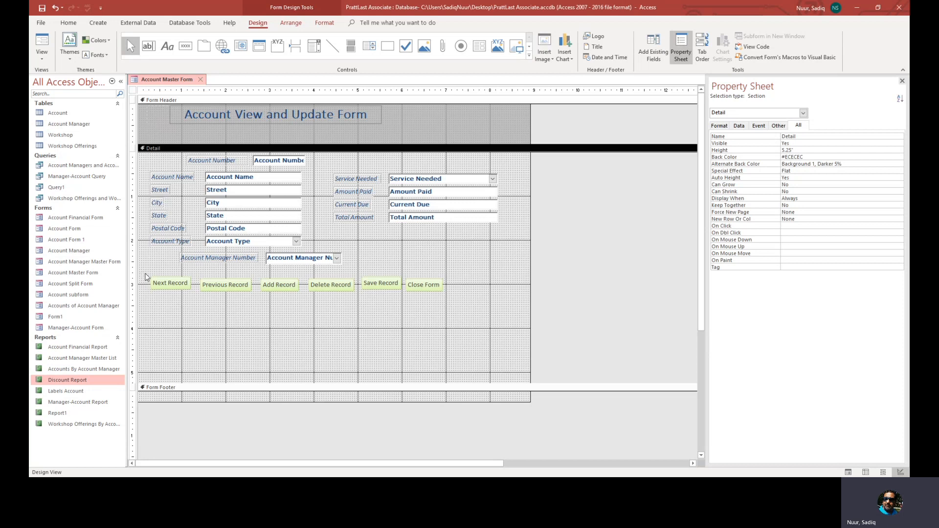
drag(146, 277, 464, 312)
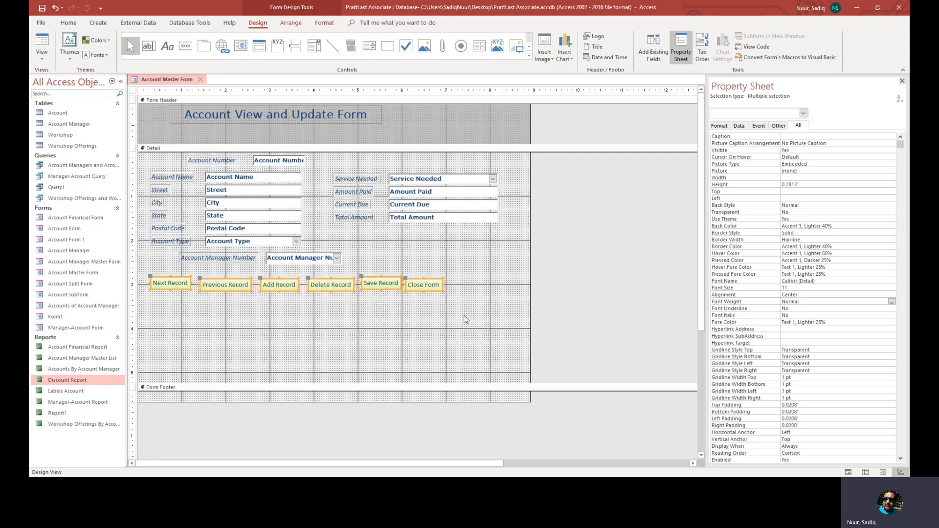
click(292, 24)
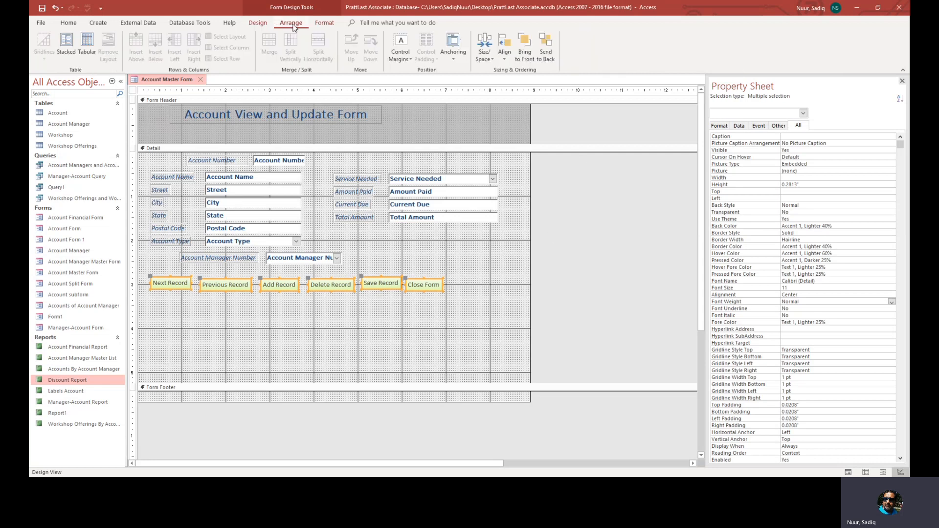
click(504, 60)
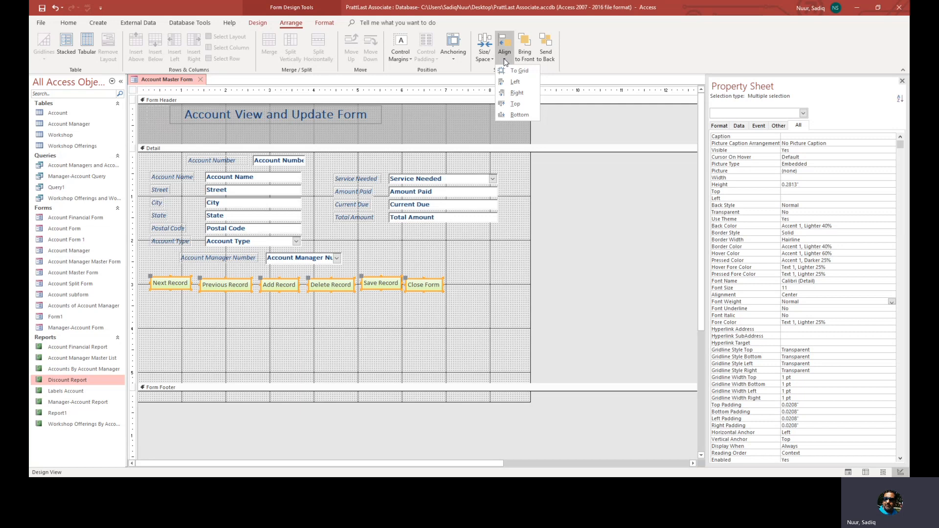
click(518, 71)
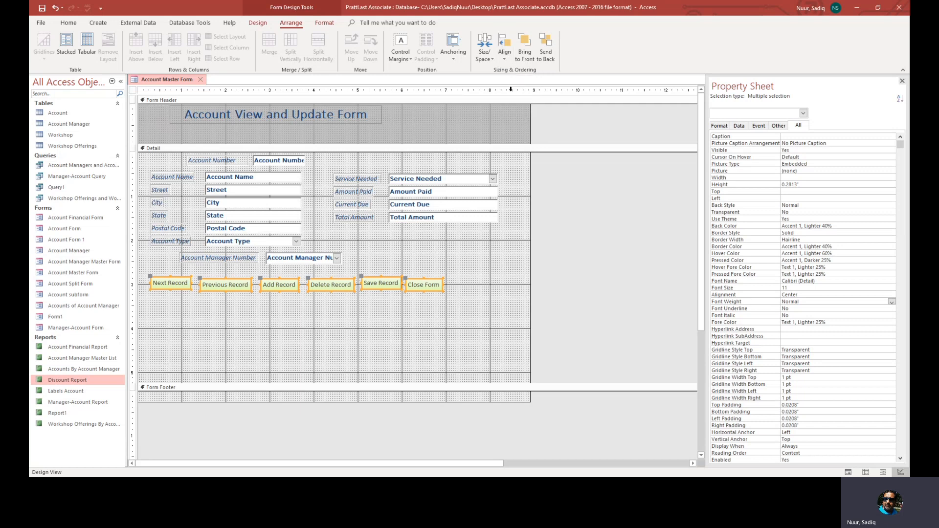
click(505, 57)
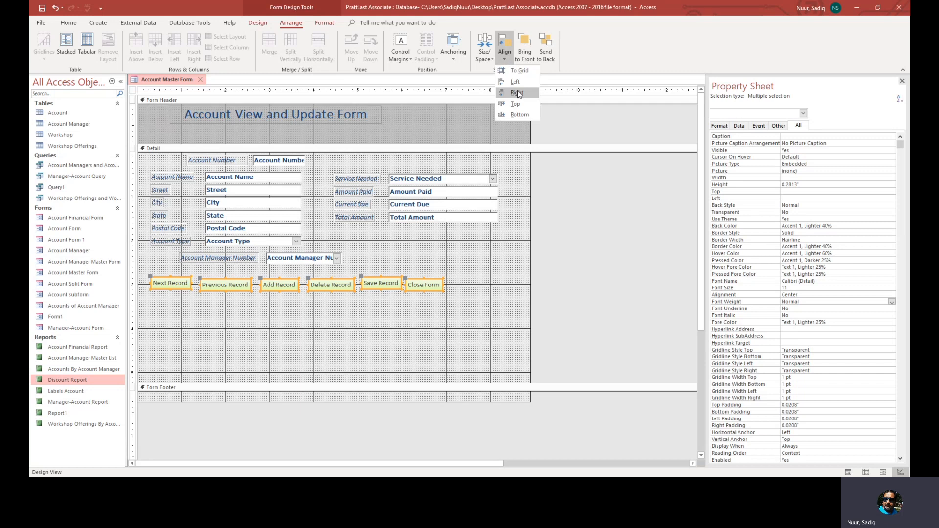
click(516, 104)
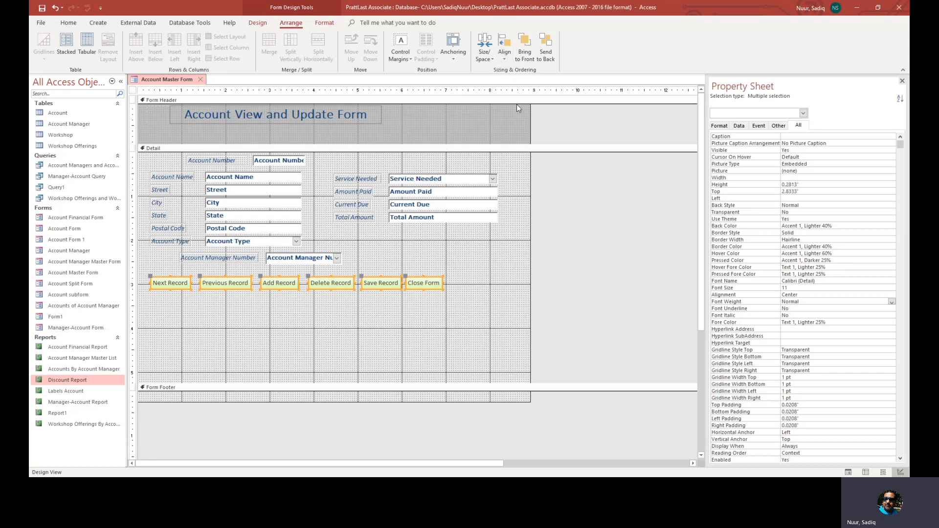
Size the six command buttons to the shortest and move the row up to 2.6667", just below Account Manager Number
click(506, 63)
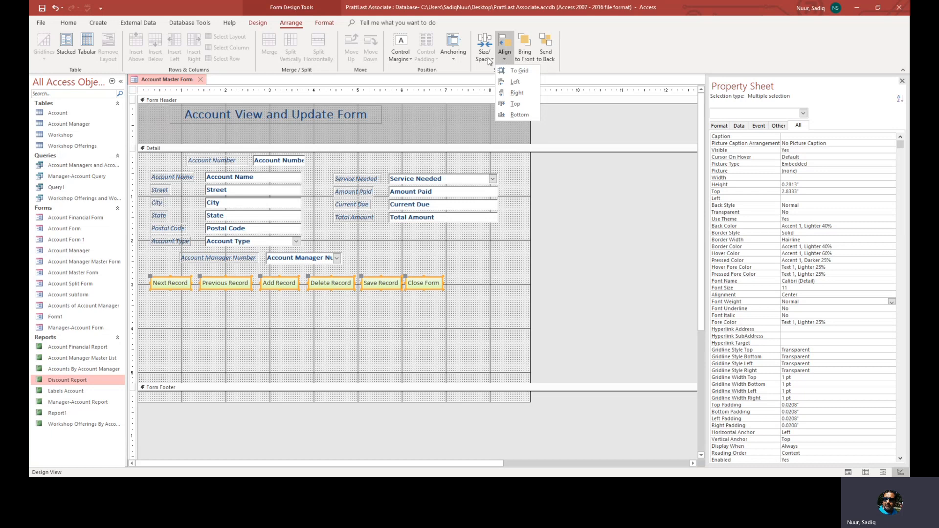
click(493, 61)
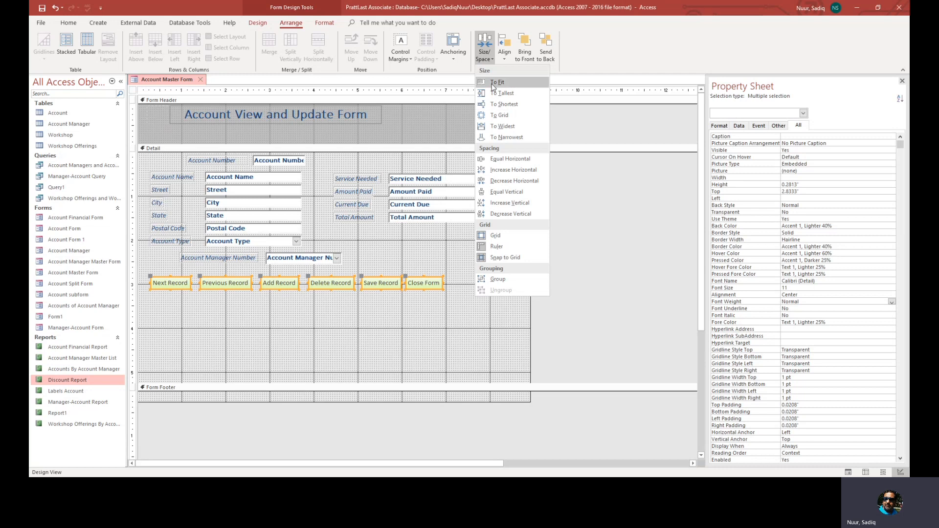
click(517, 104)
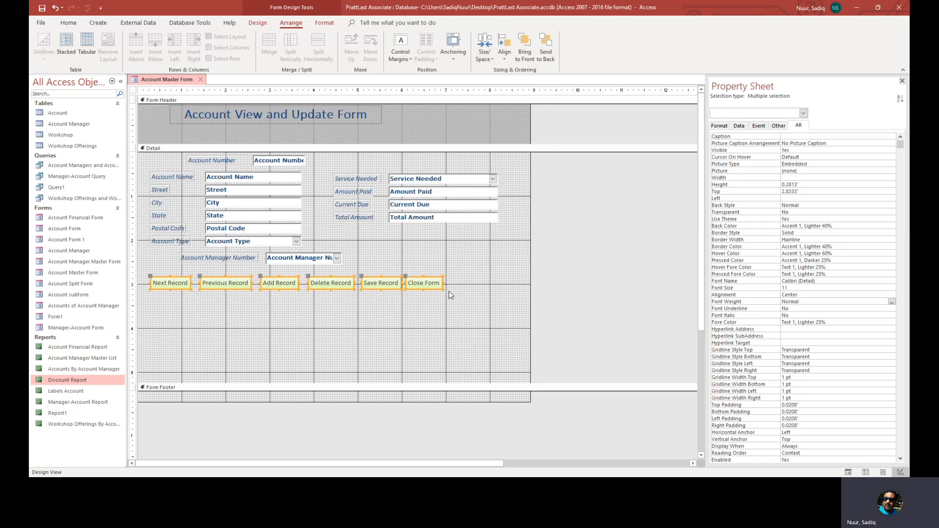
click(450, 333)
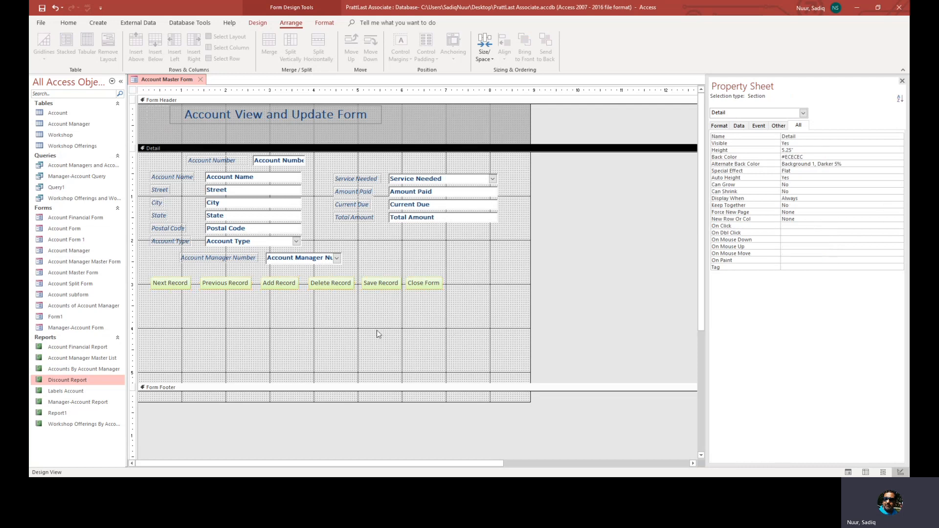
drag(144, 275, 446, 307)
drag(386, 277, 386, 270)
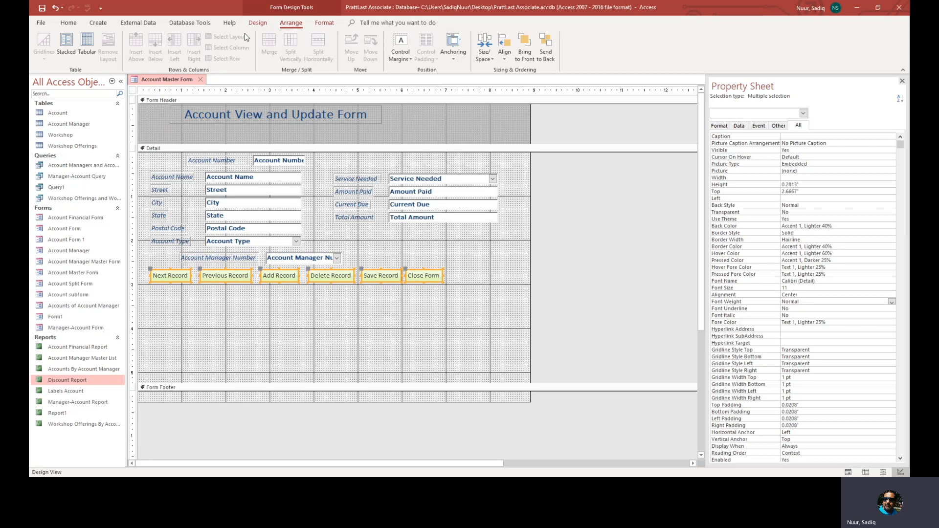
Test the Next Record, Previous Record and Add Record buttons in Form view and return to Design view
click(258, 22)
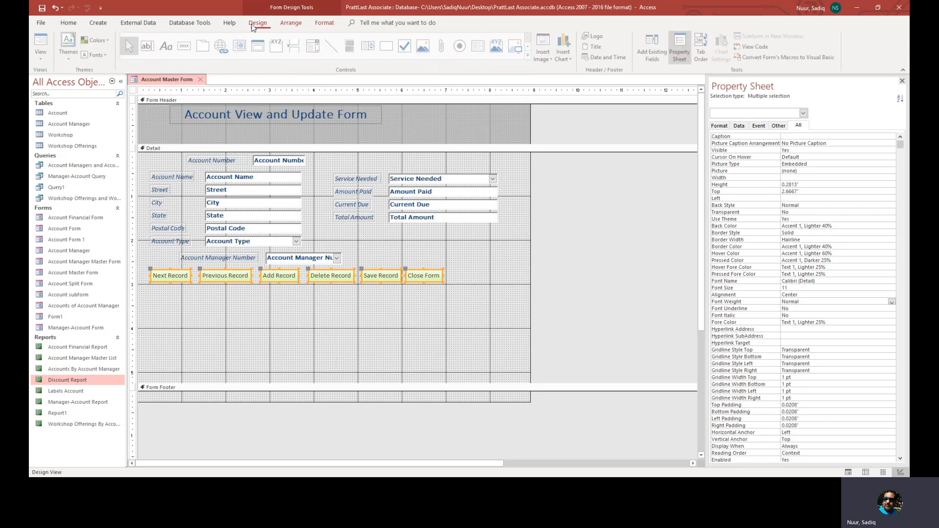
click(42, 41)
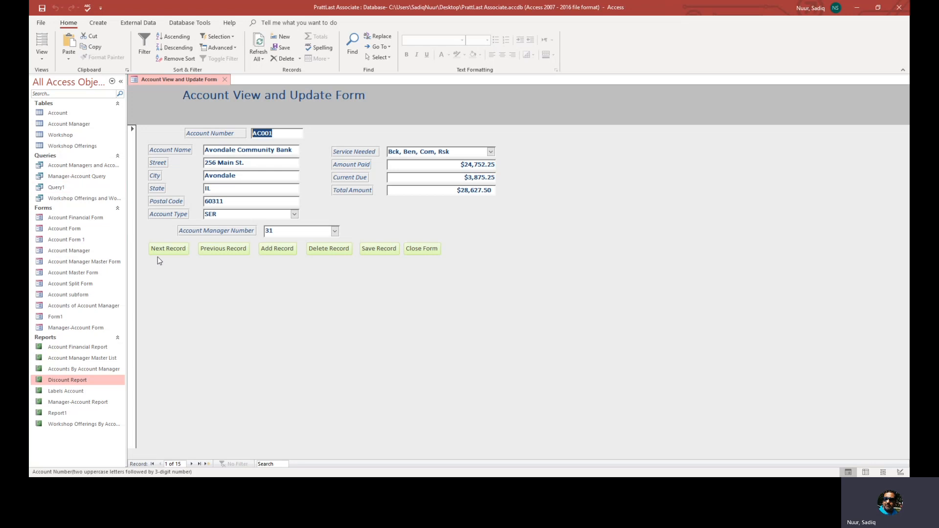
click(168, 250)
click(168, 249)
click(168, 249)
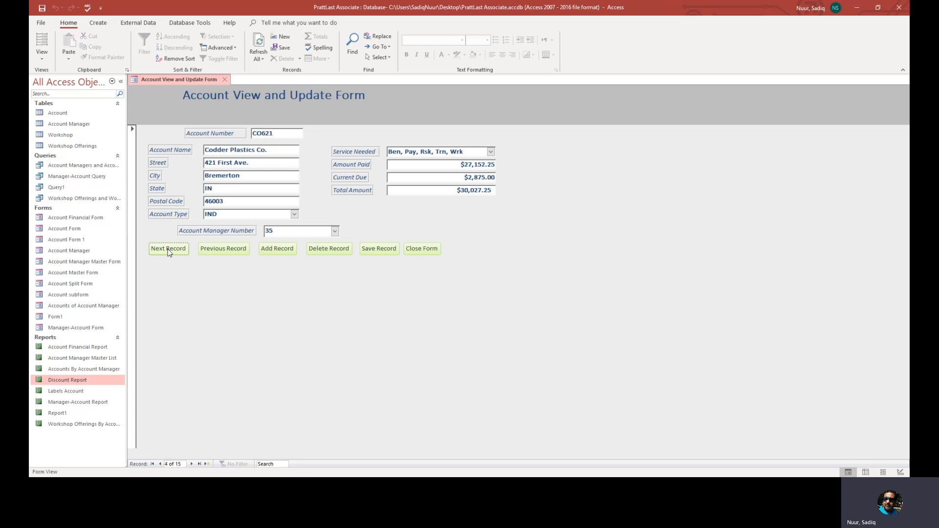
click(225, 250)
click(225, 250)
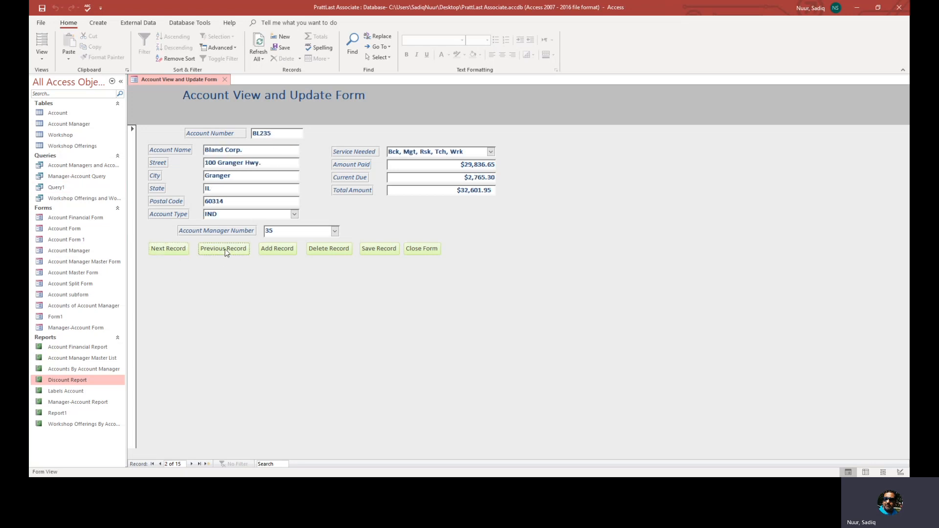
click(285, 250)
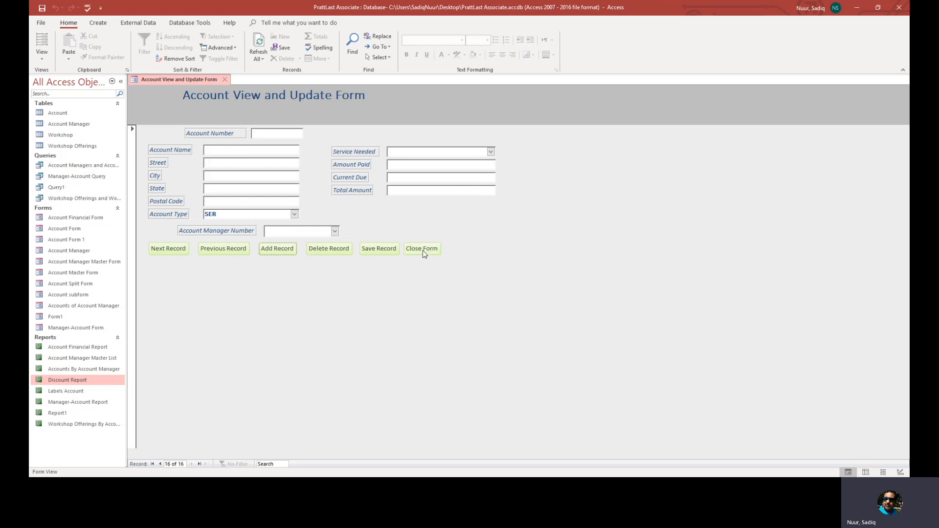
click(43, 61)
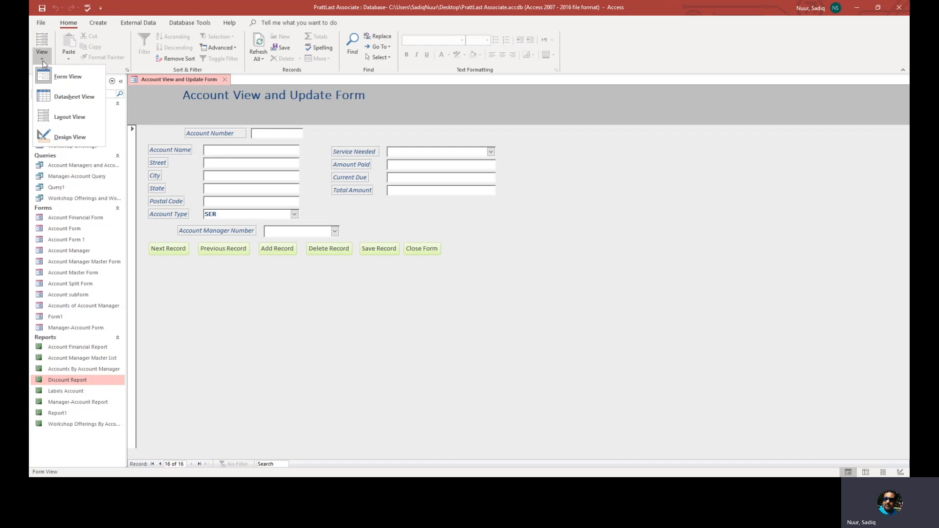
click(63, 135)
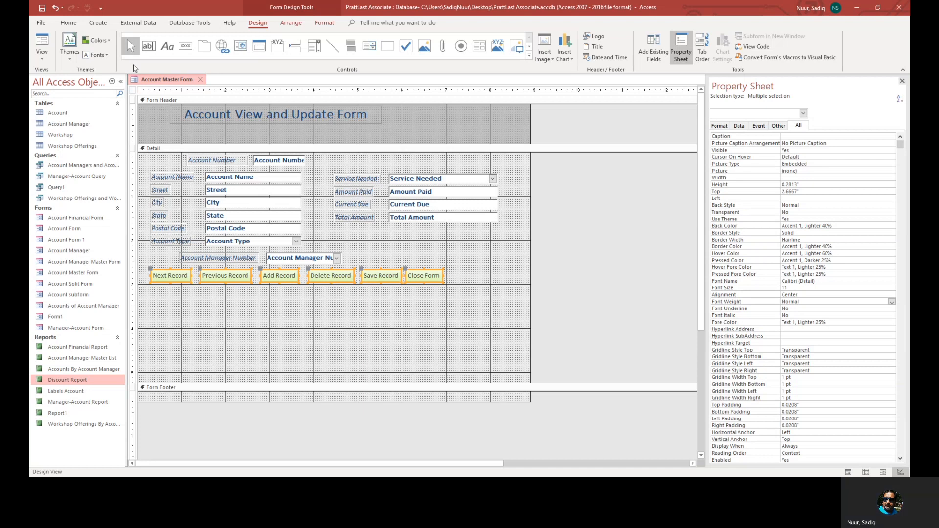
Add a combo box about 1.875" wide in the form header below the title, set to find a record based on the selected value
click(313, 47)
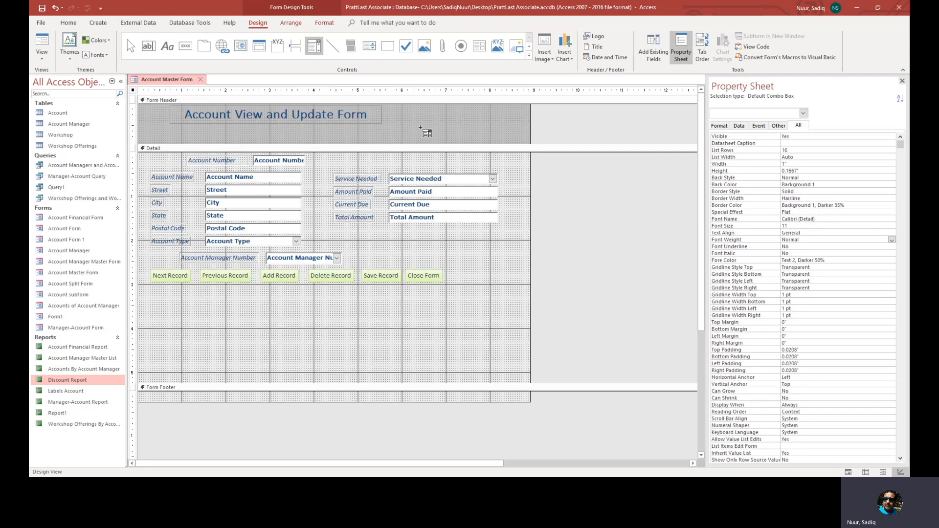
drag(420, 128, 503, 140)
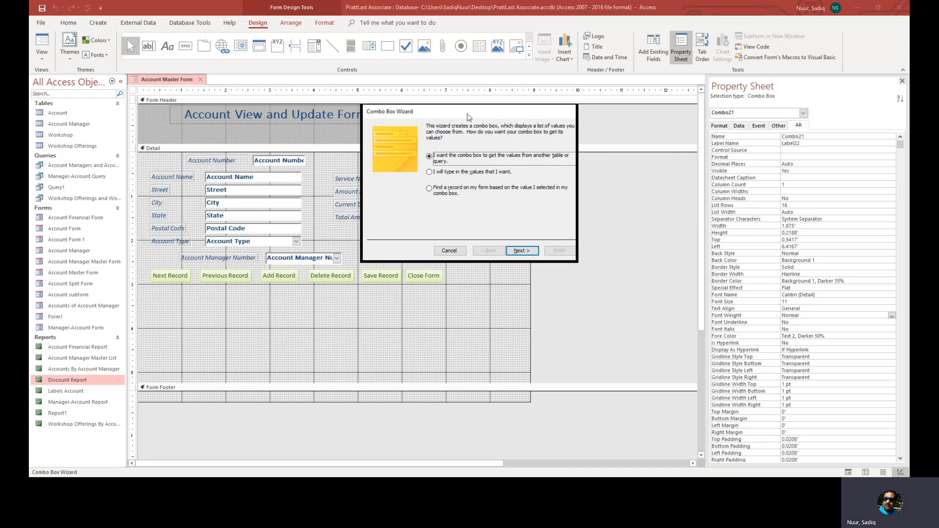
drag(467, 114, 462, 117)
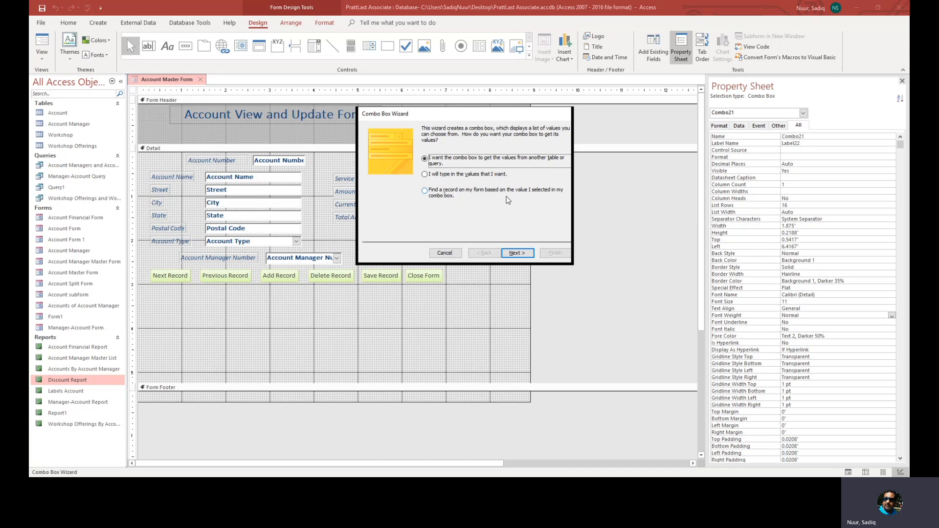
click(429, 194)
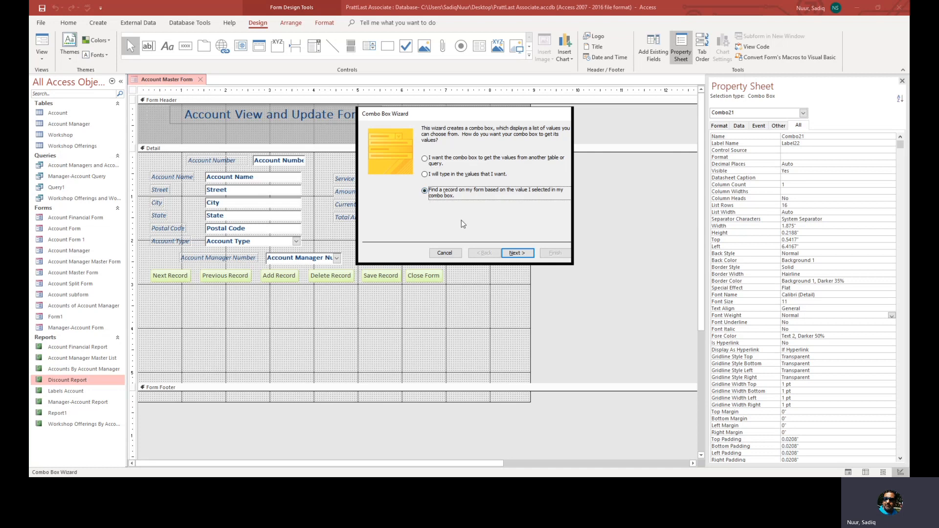
click(518, 254)
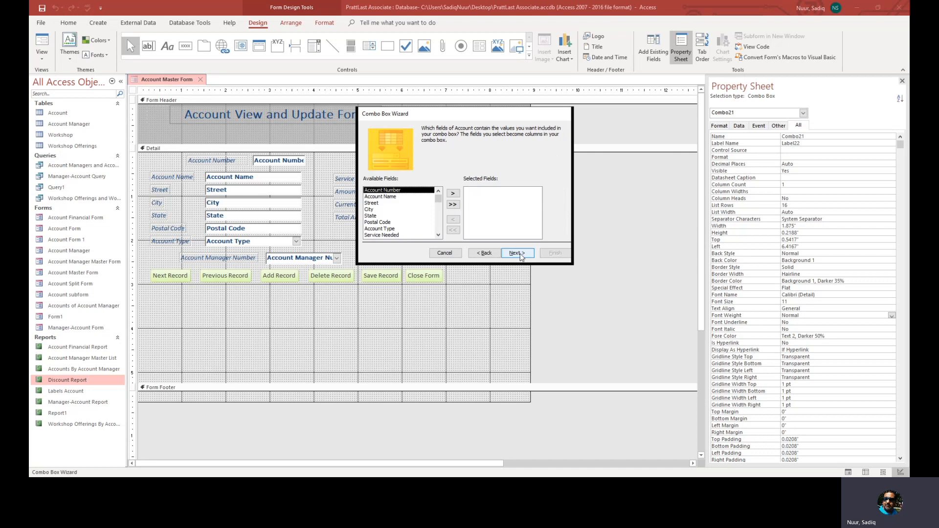
Include the Account Name field in the combo box and widen its column to fit the full account names
click(394, 198)
click(455, 193)
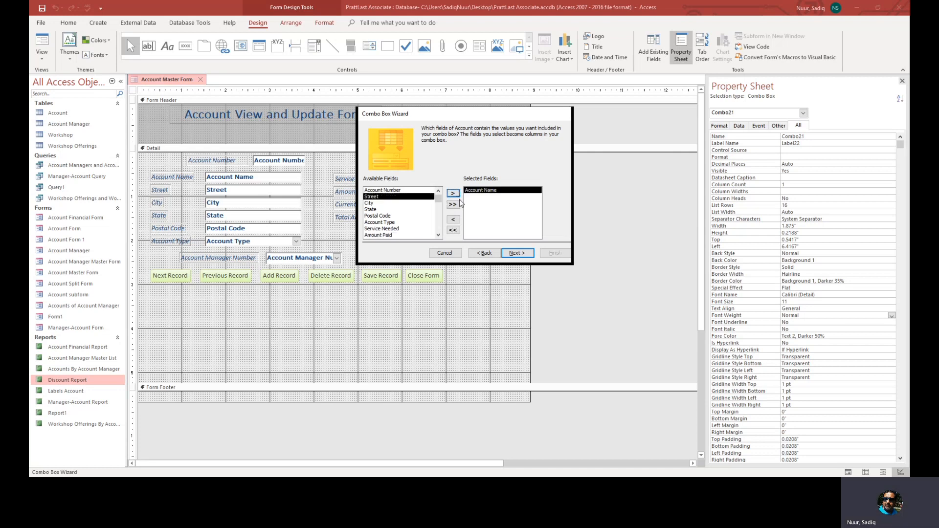
click(518, 252)
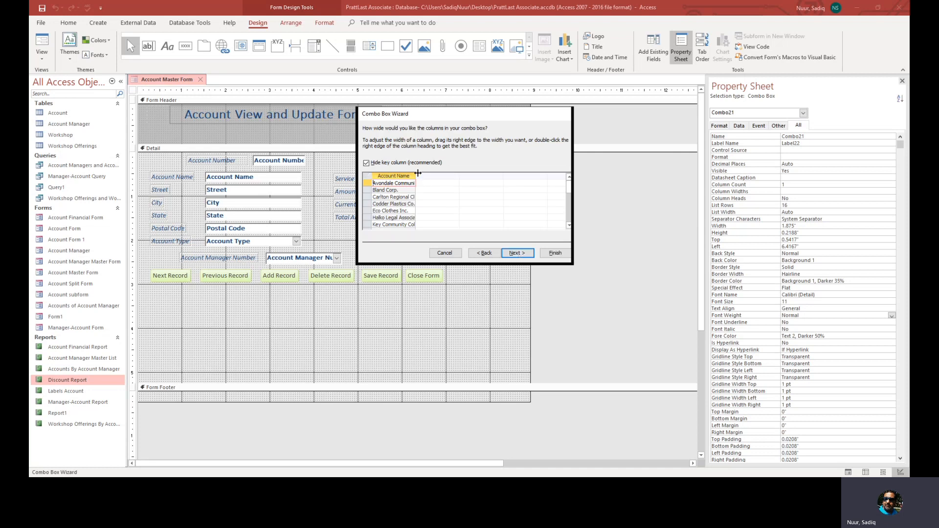
drag(414, 176, 453, 177)
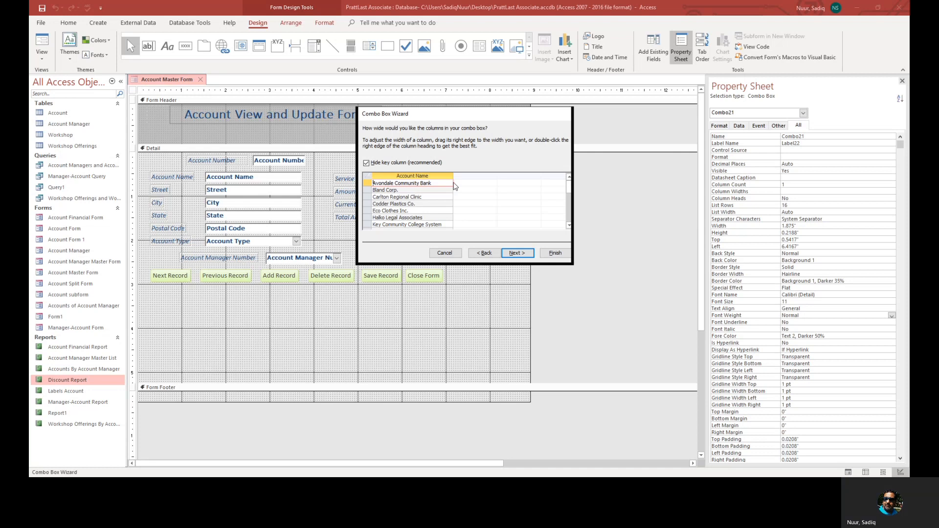
click(519, 253)
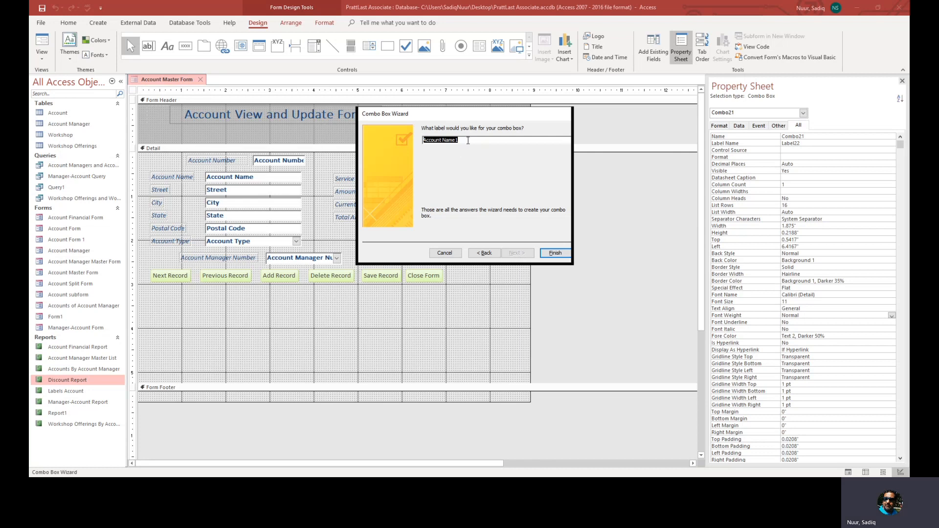
Label the combo box &Name to Find and finish the wizard
drag(469, 141, 405, 141)
text(&Name to Find)
click(553, 252)
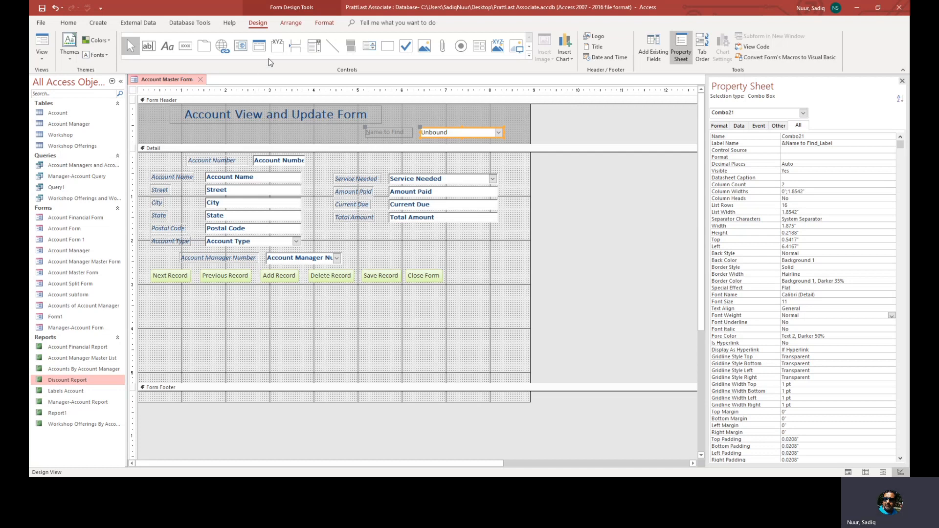
Draw a rectangle about 3.58" by 0.29" around the Name to Find label and combo box, and close the property sheet
click(386, 47)
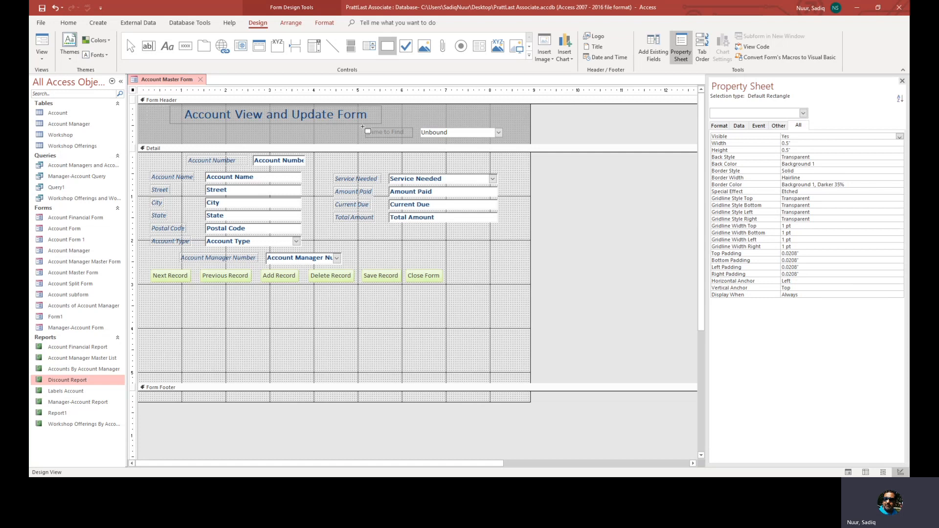
drag(359, 125, 517, 139)
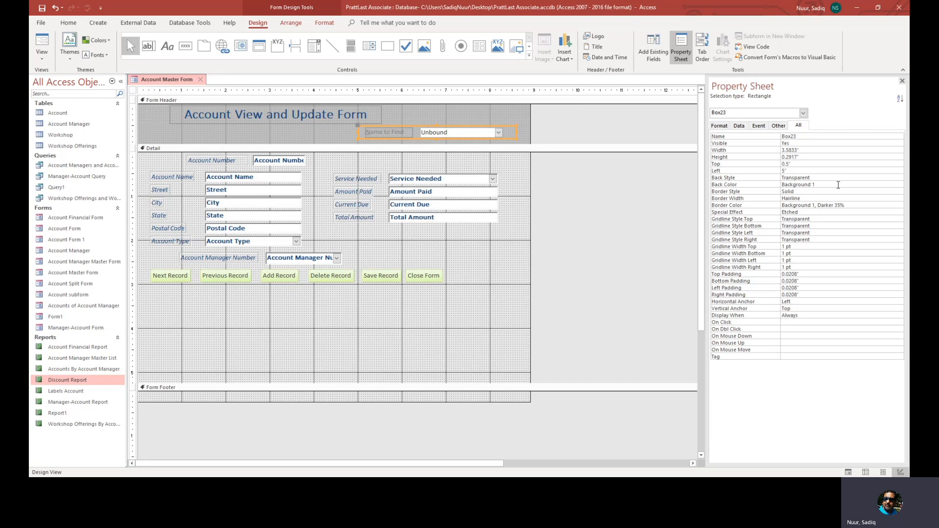
click(903, 82)
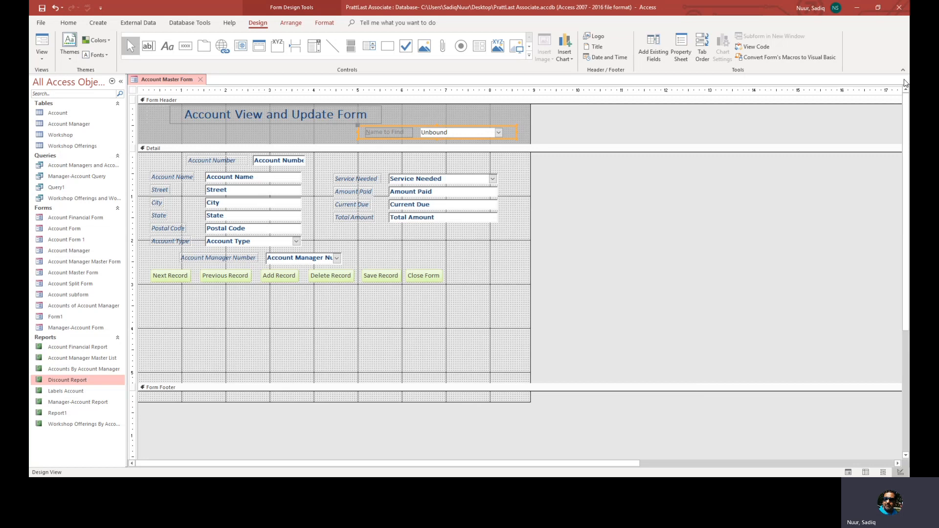
Test the combo box in Form view by finding Carlton Regional Clinic and Lancaster County Hospital, and return to Design view
click(42, 43)
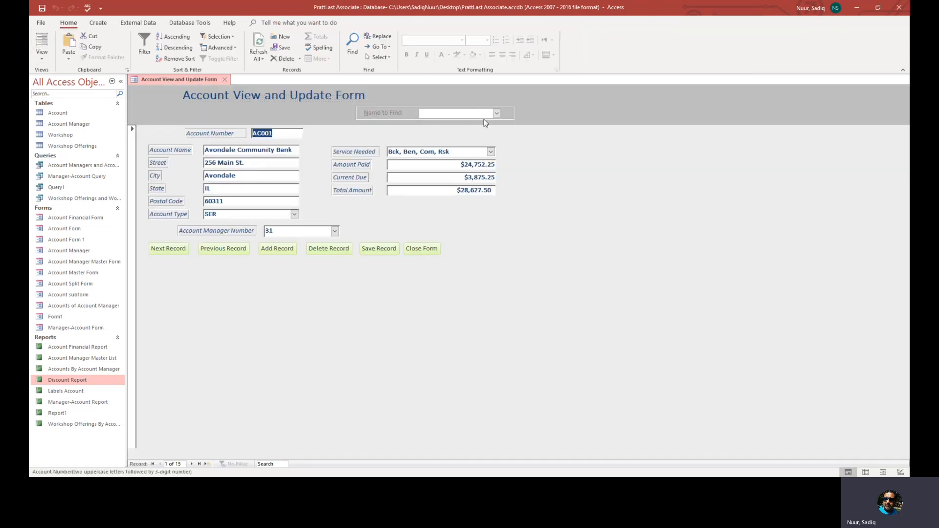
click(497, 113)
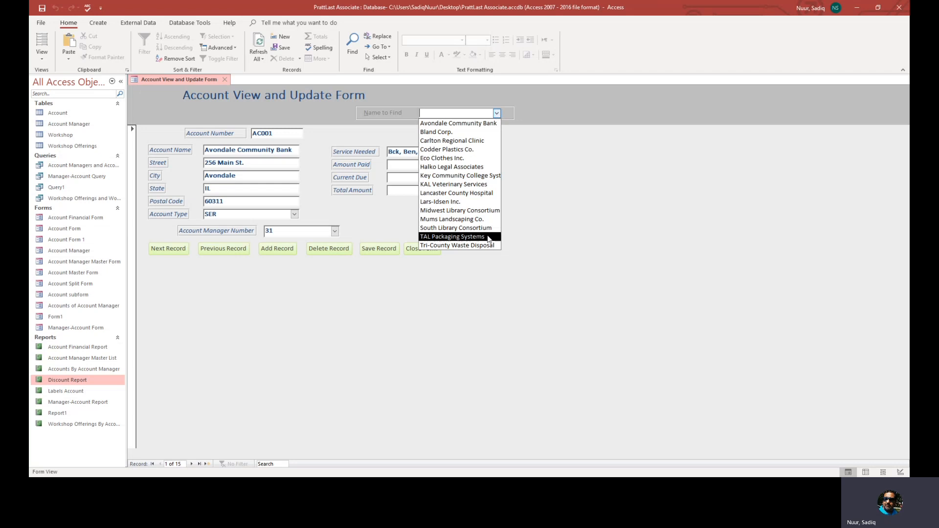
click(478, 141)
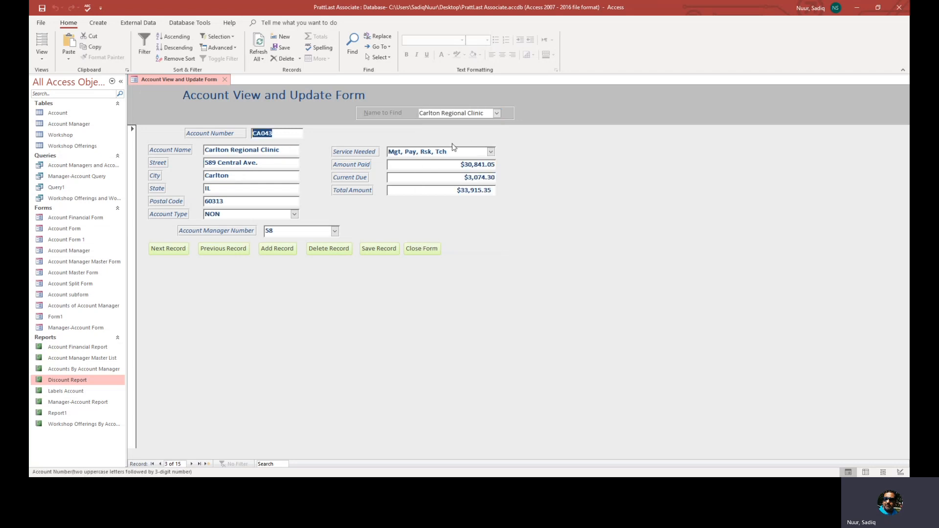
click(497, 113)
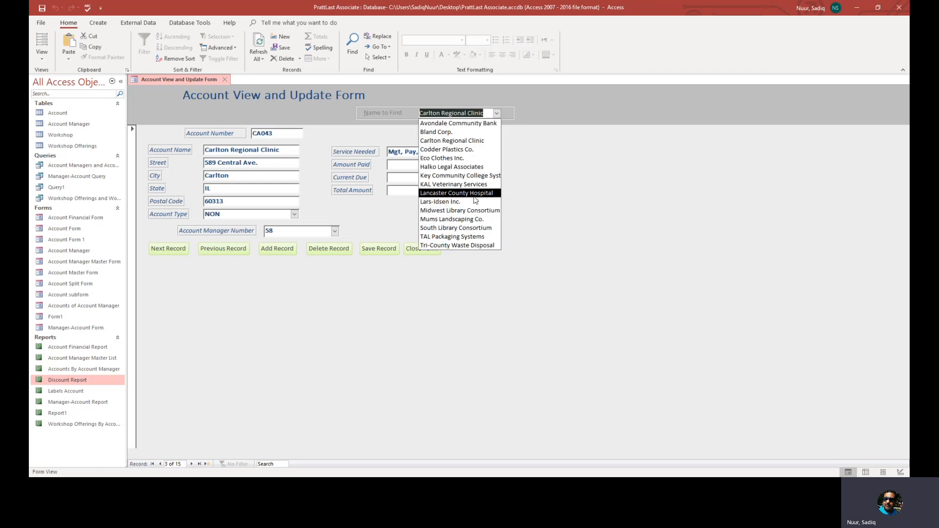
click(471, 192)
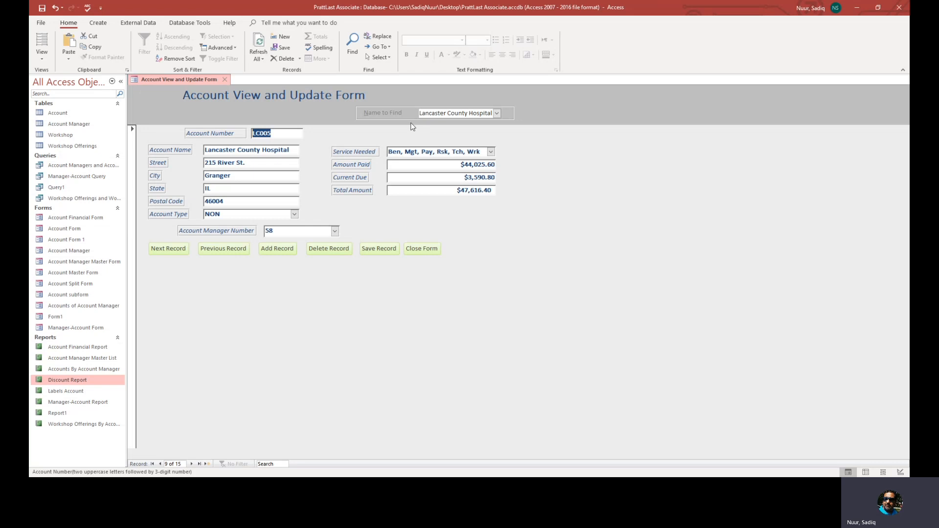
click(42, 58)
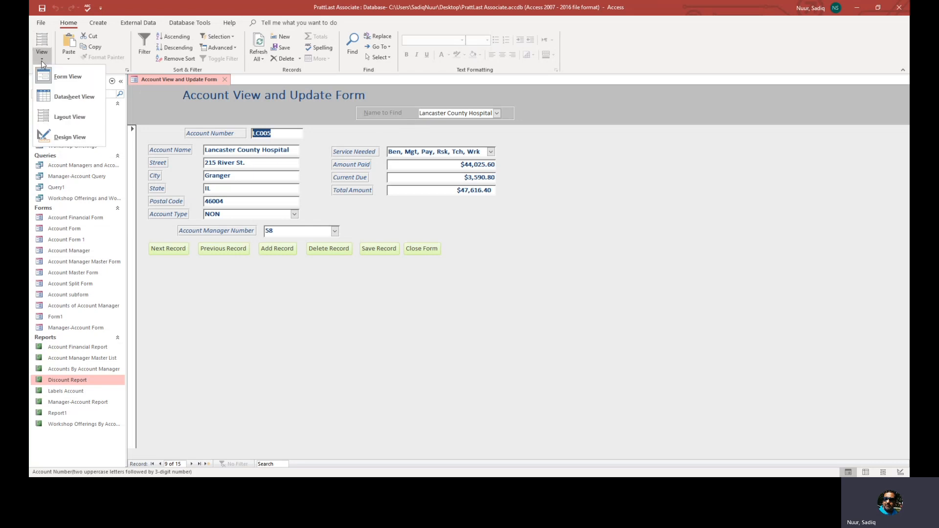
click(61, 140)
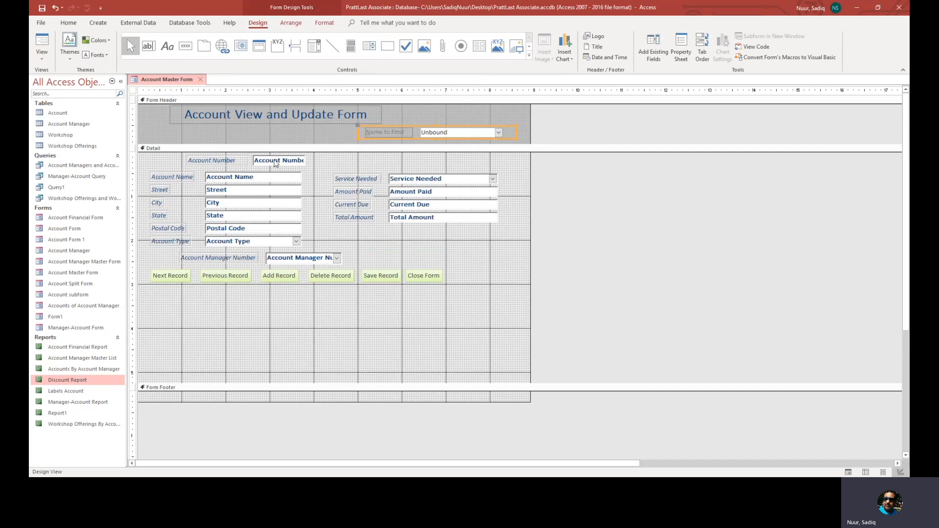
Make the Name to Find label in the form header bold with a red font color
click(375, 133)
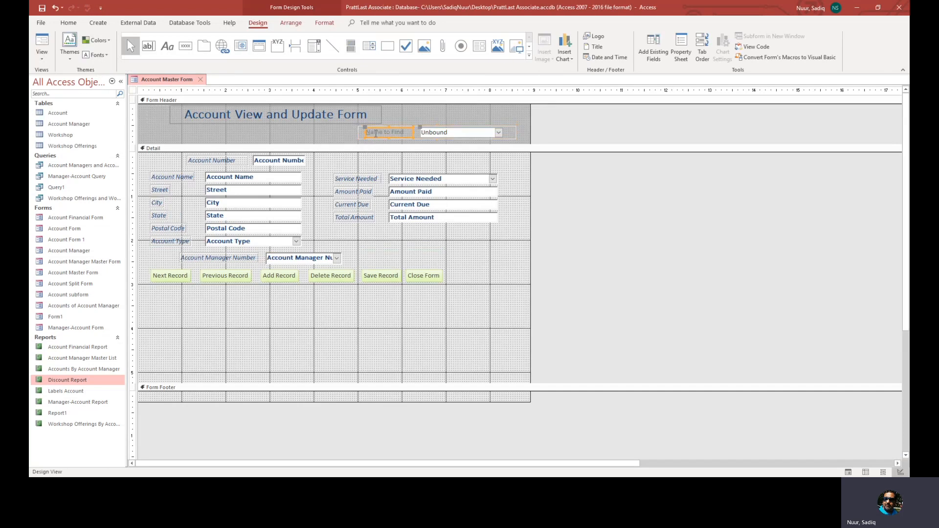
click(323, 24)
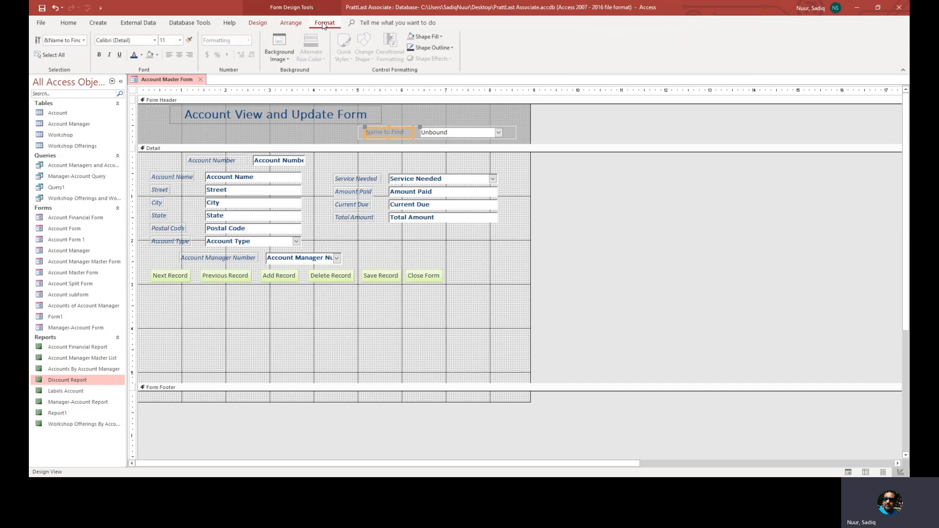
click(100, 55)
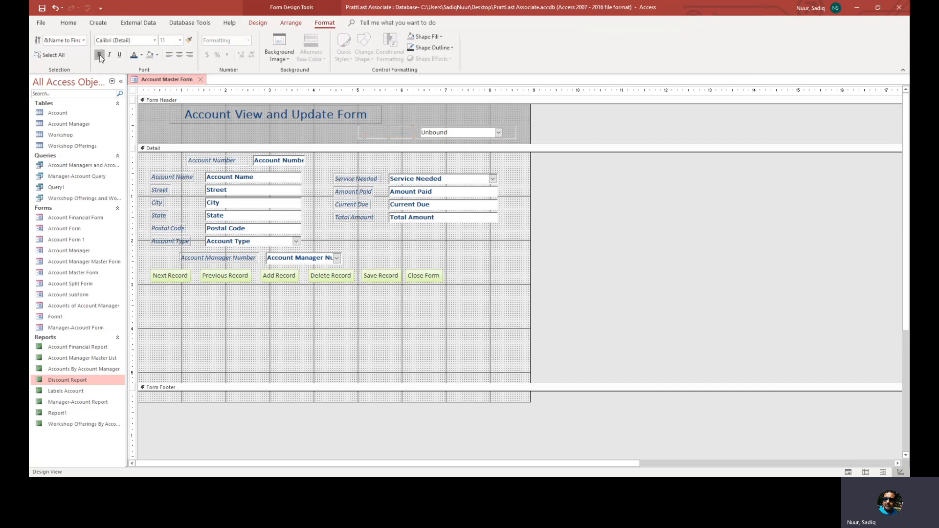
click(133, 54)
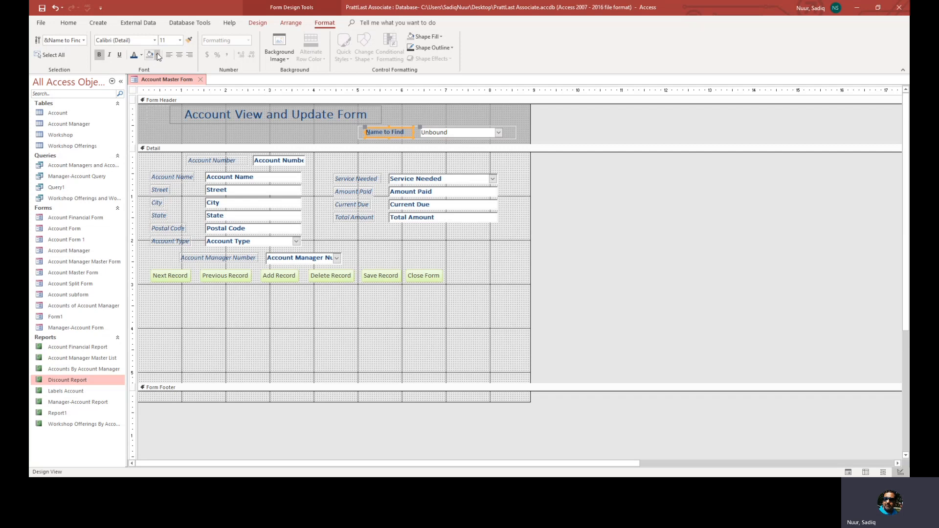
click(141, 54)
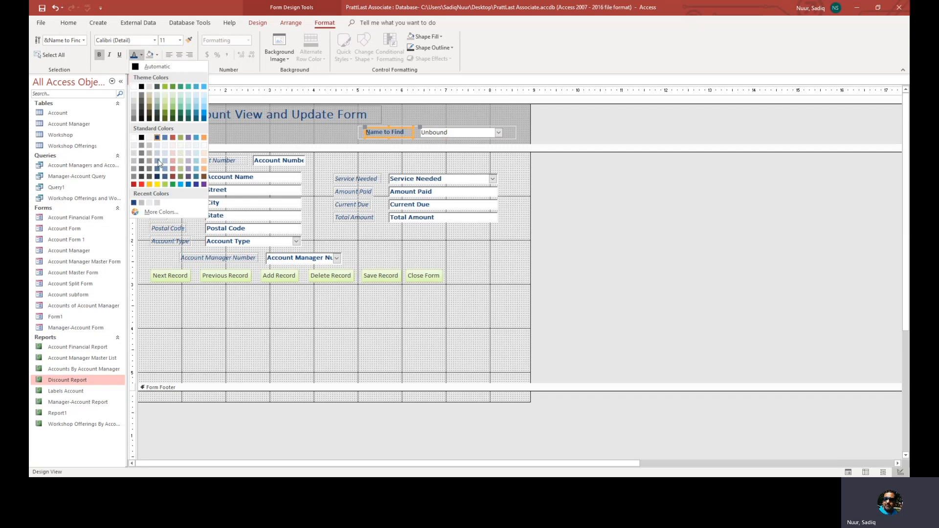
click(141, 186)
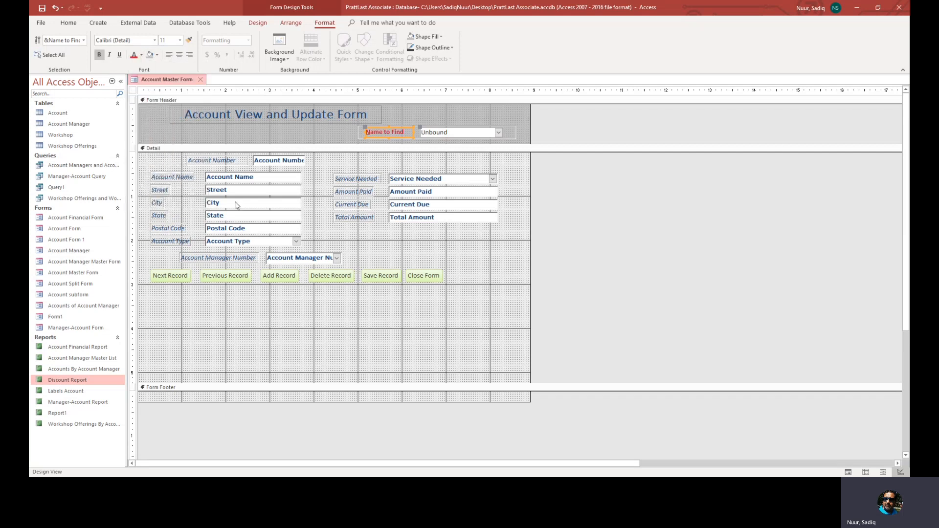
click(531, 279)
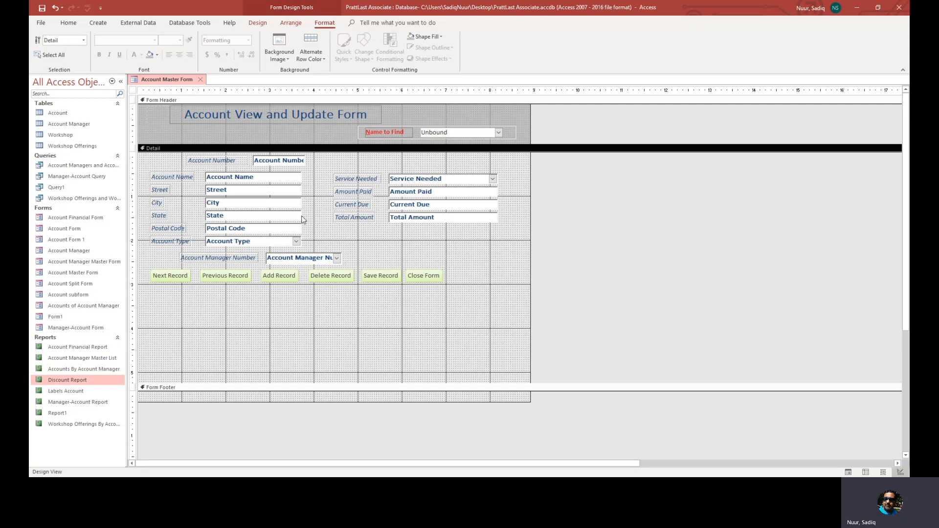
Check the Add Record button and the Name to Find list in Form view, and return to Design view
click(257, 22)
click(43, 44)
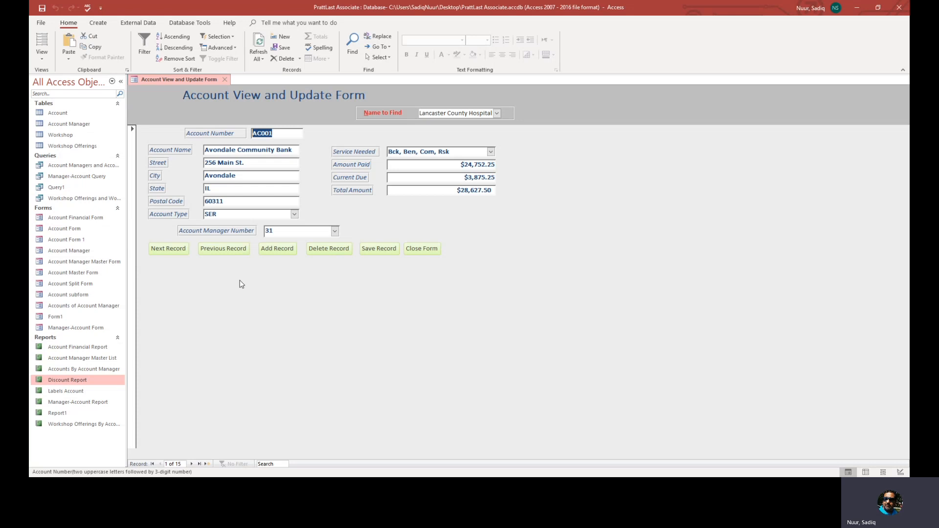
click(283, 248)
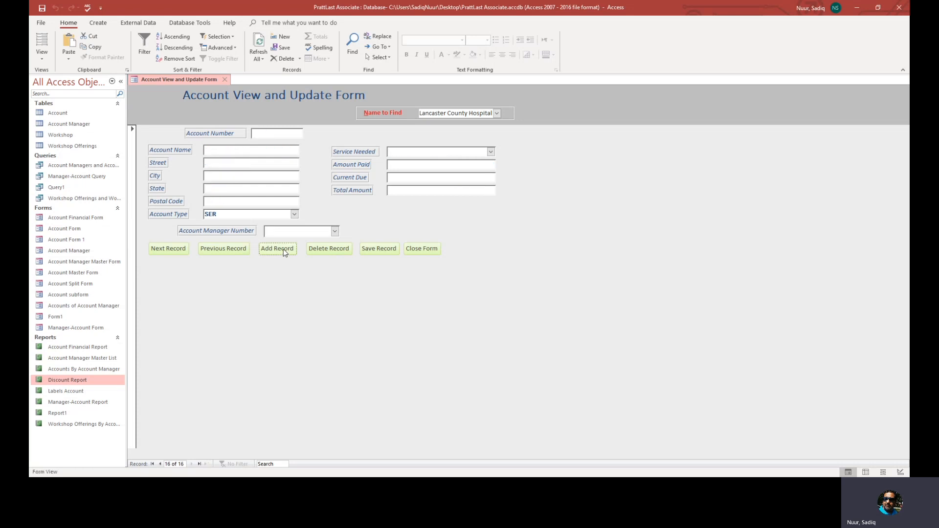
click(263, 132)
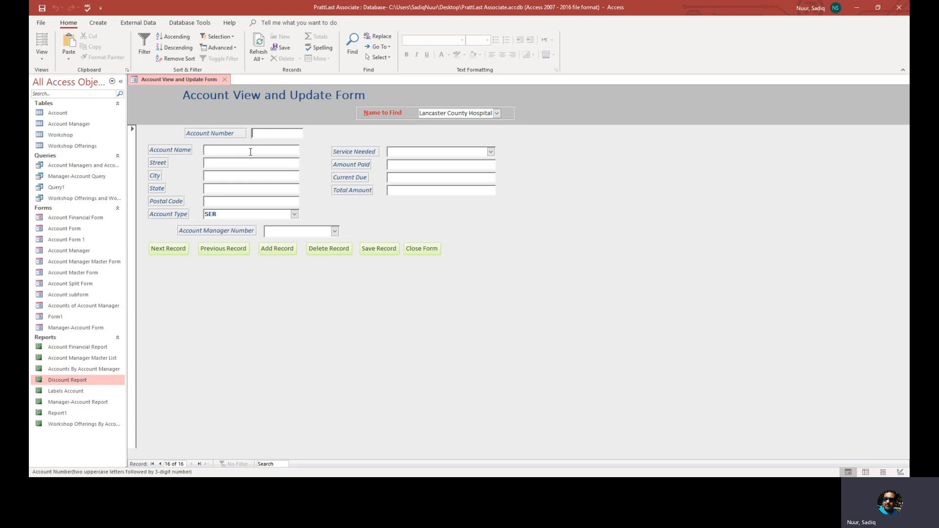
click(497, 114)
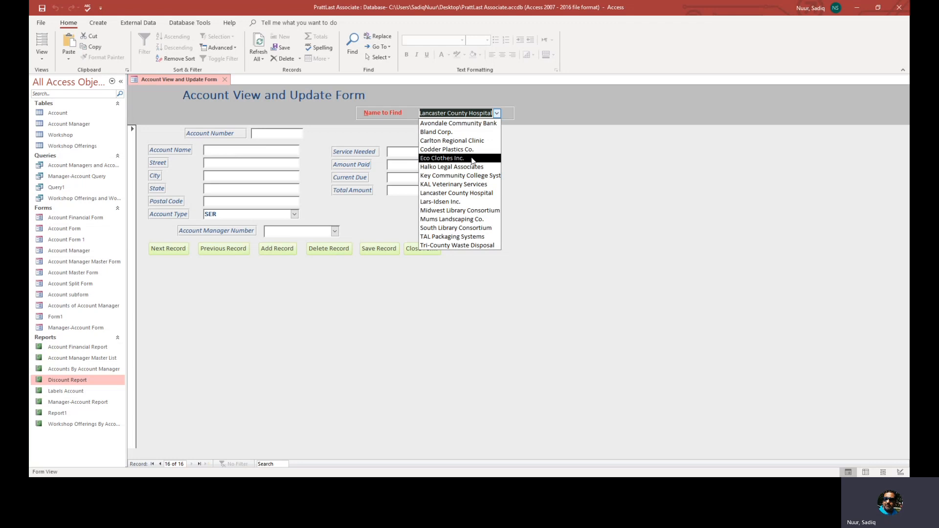
click(43, 60)
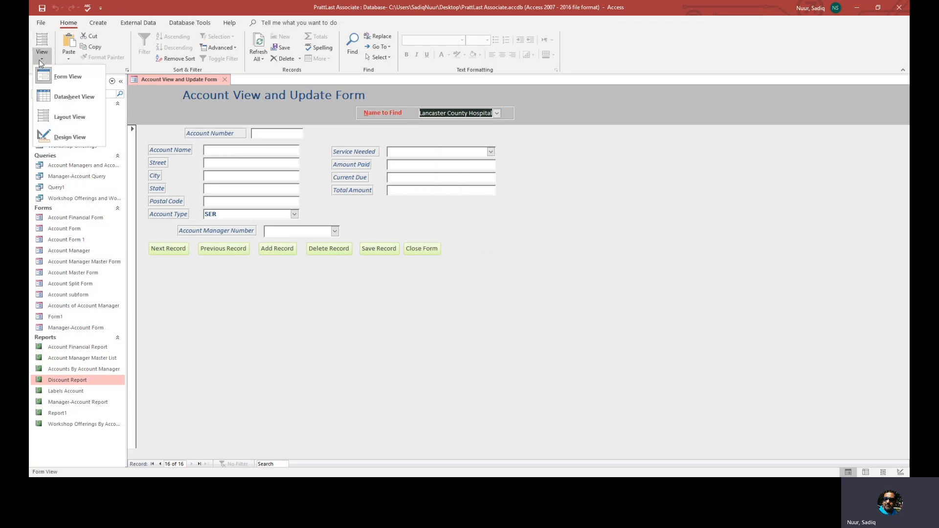
click(62, 138)
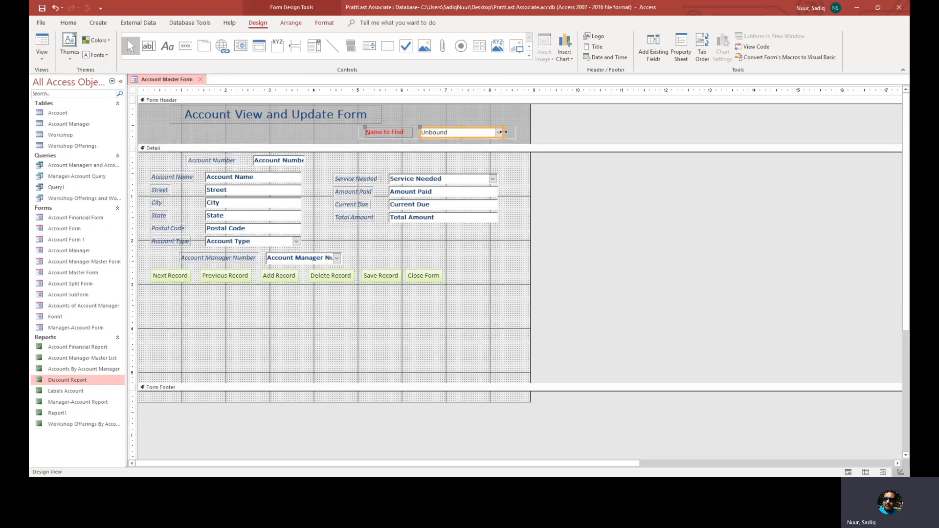
Widen the Name to Find combo box almost to the right edge of its surrounding rectangle
click(502, 132)
drag(503, 132, 516, 133)
Rename the Account Number text box control as Account_Number in its properties
click(269, 162)
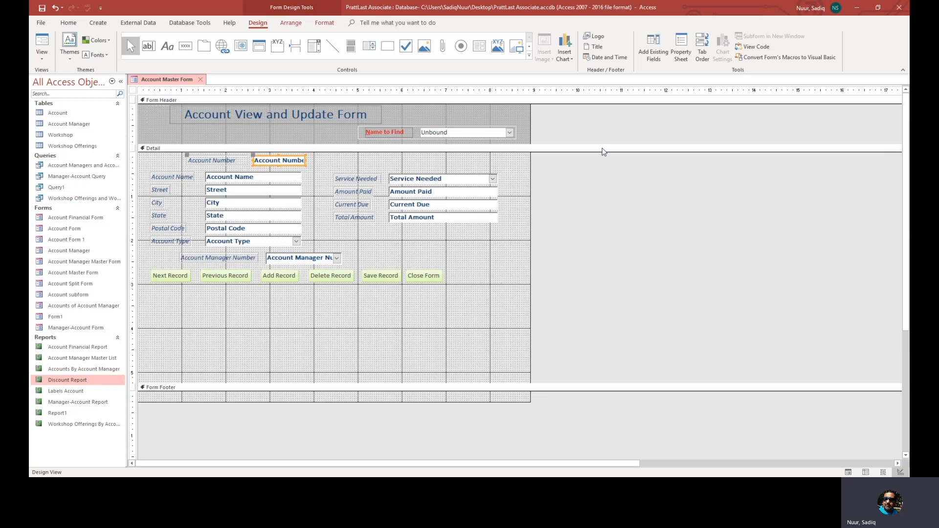
click(682, 49)
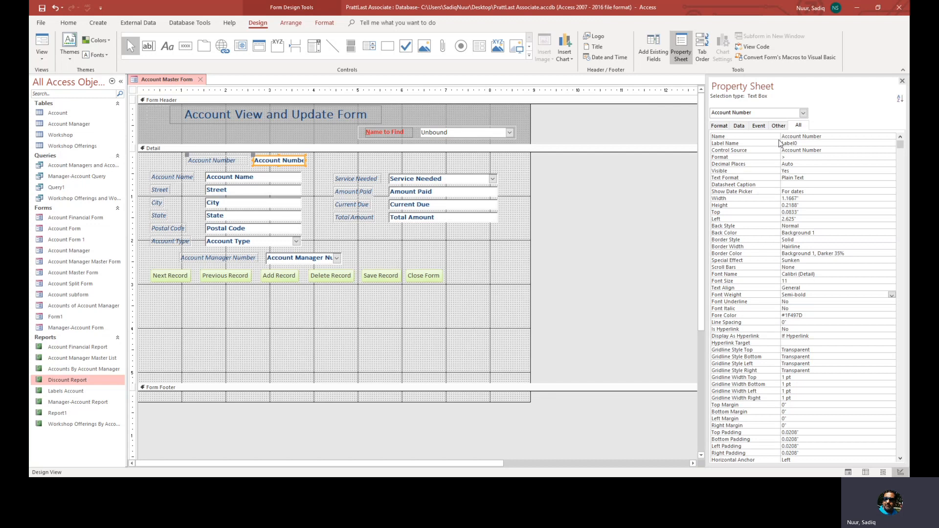
click(801, 137)
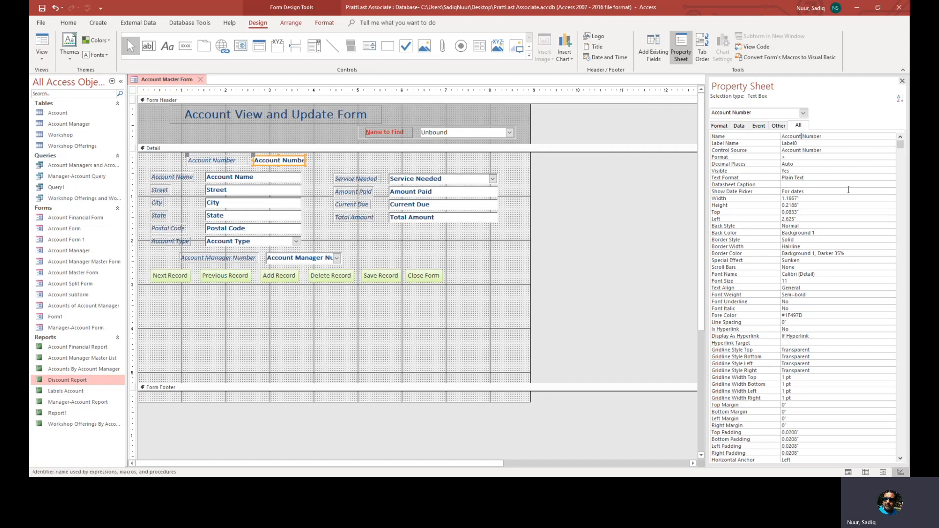
text(_)
key(Delete)
click(802, 150)
Add a GoToControl action with control name Account_Number to the Add Record button's On Click macro
click(277, 275)
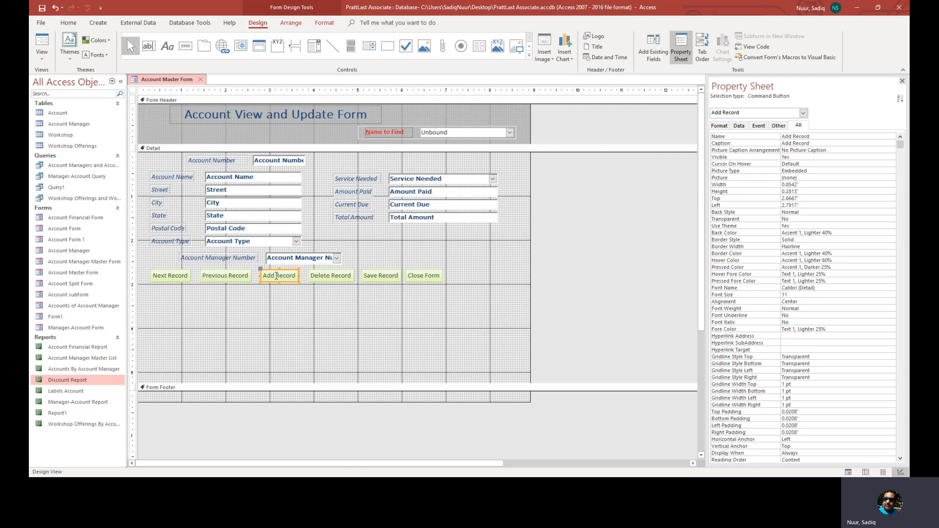
right_click(277, 277)
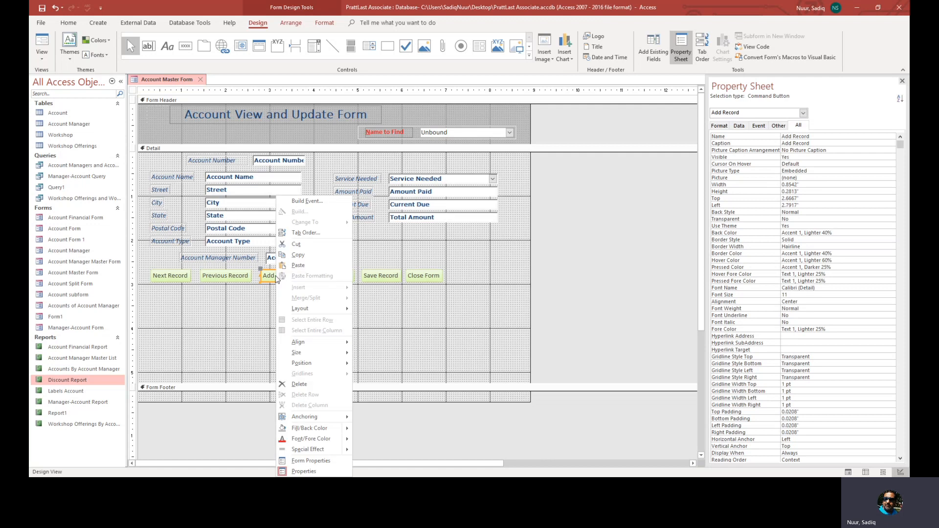
click(298, 202)
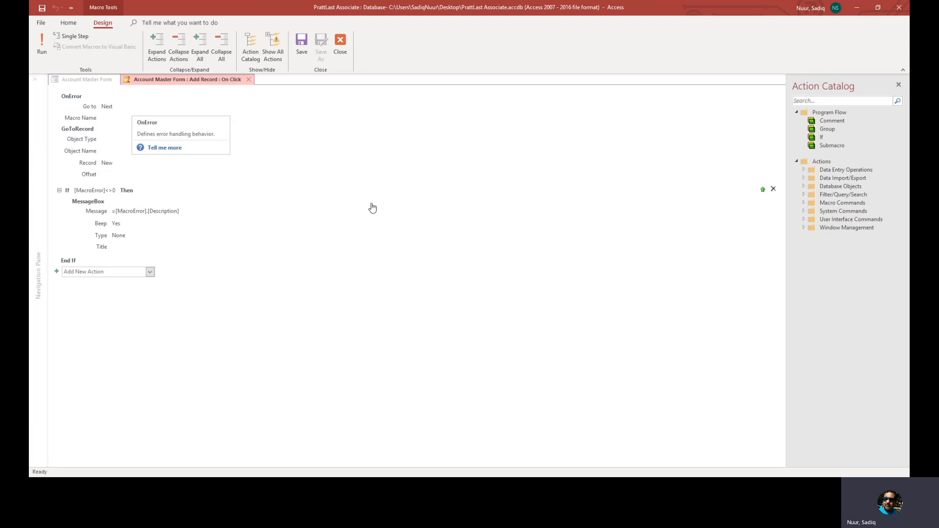
click(804, 187)
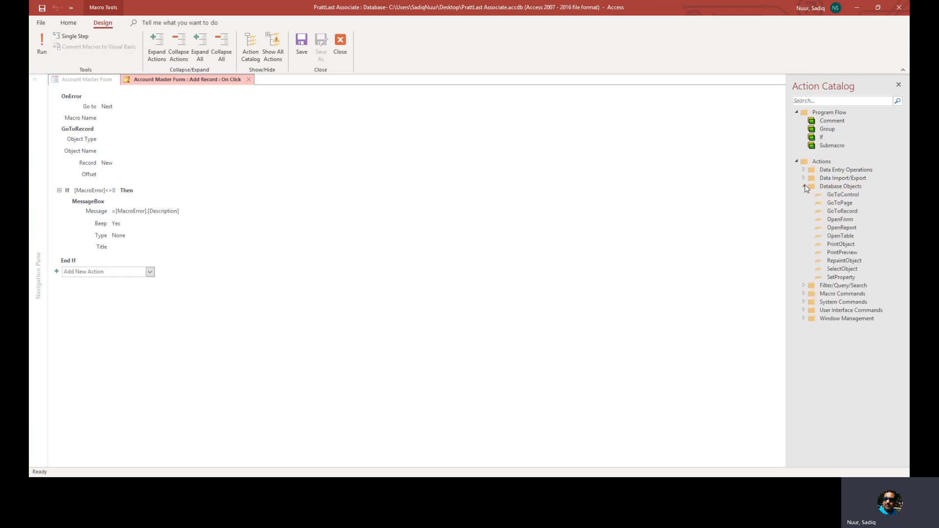
click(838, 195)
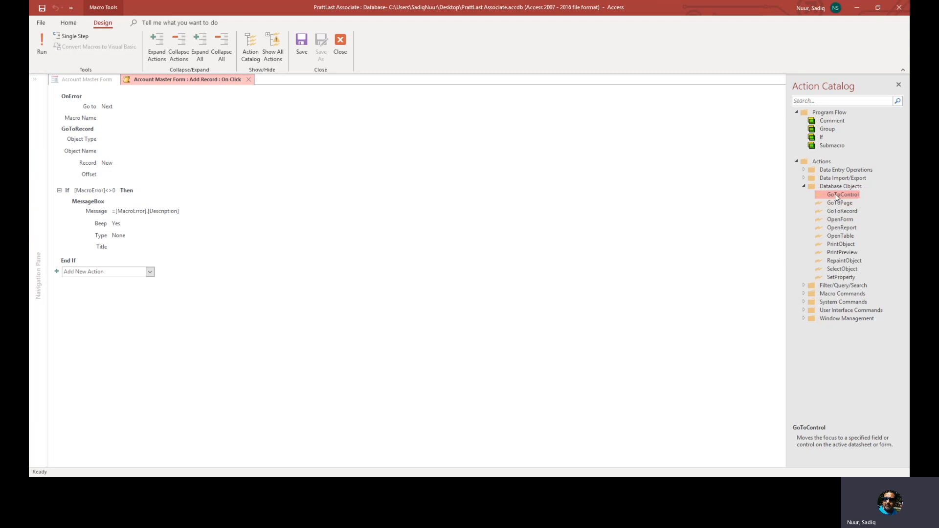
double_click(836, 195)
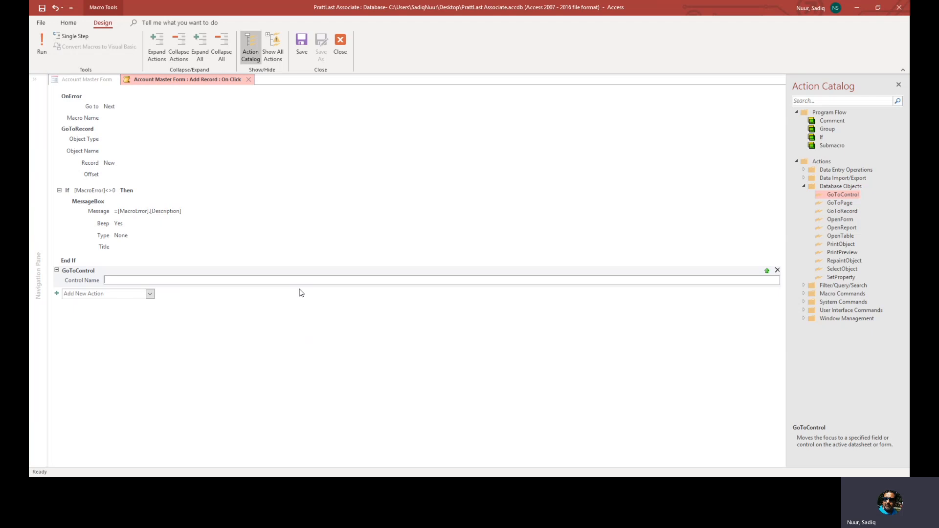
text(A)
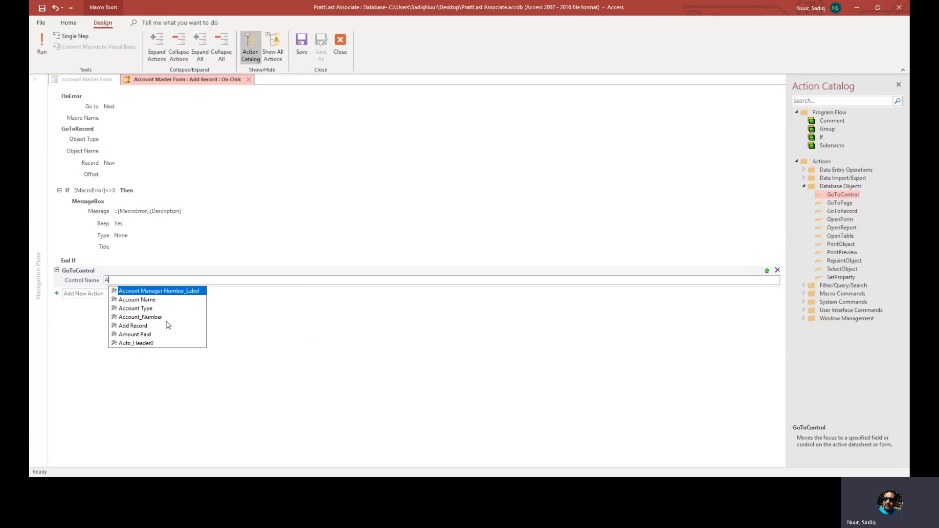
click(137, 318)
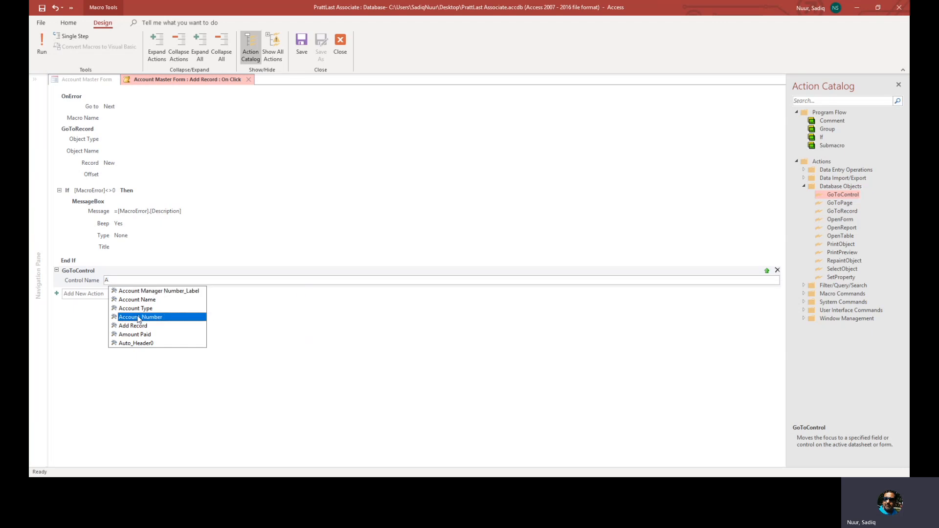
click(138, 319)
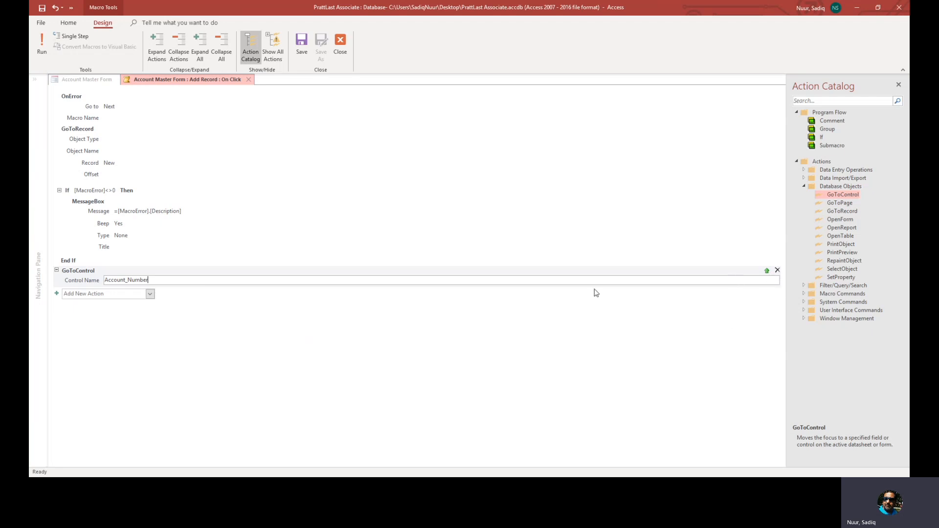
Move the GoToControl action out of the If block to directly below the GoToRecord action
click(768, 271)
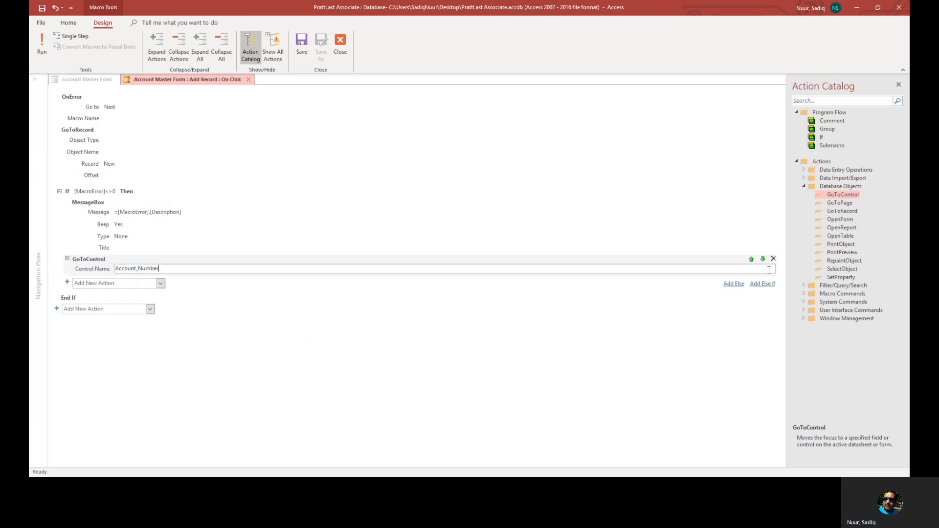
click(752, 259)
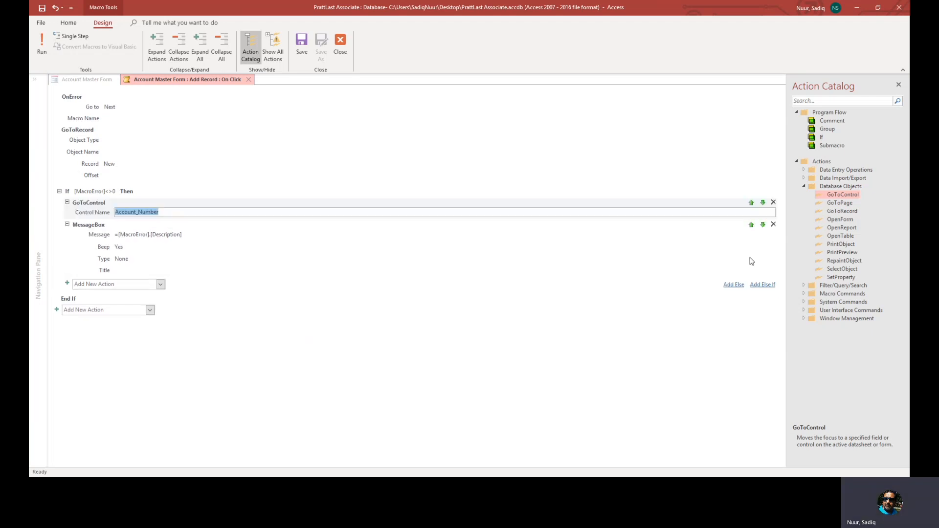
click(751, 258)
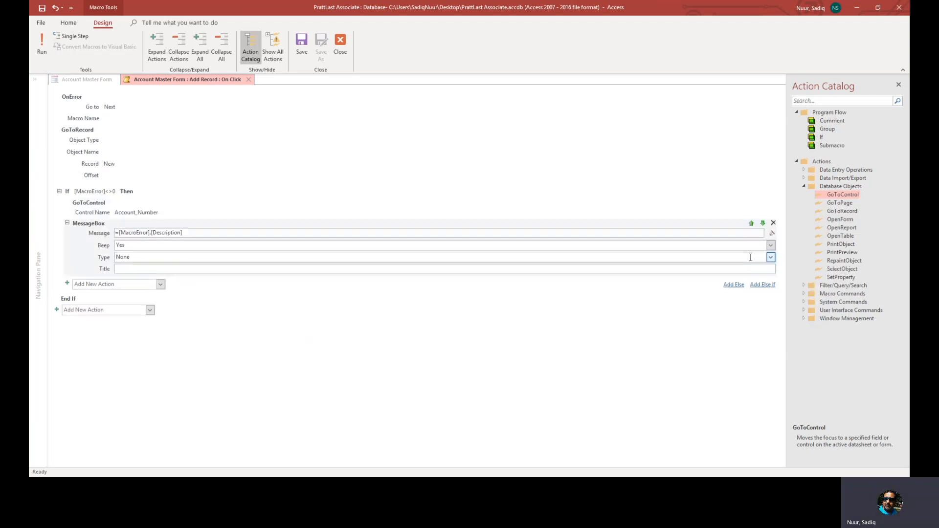
click(751, 223)
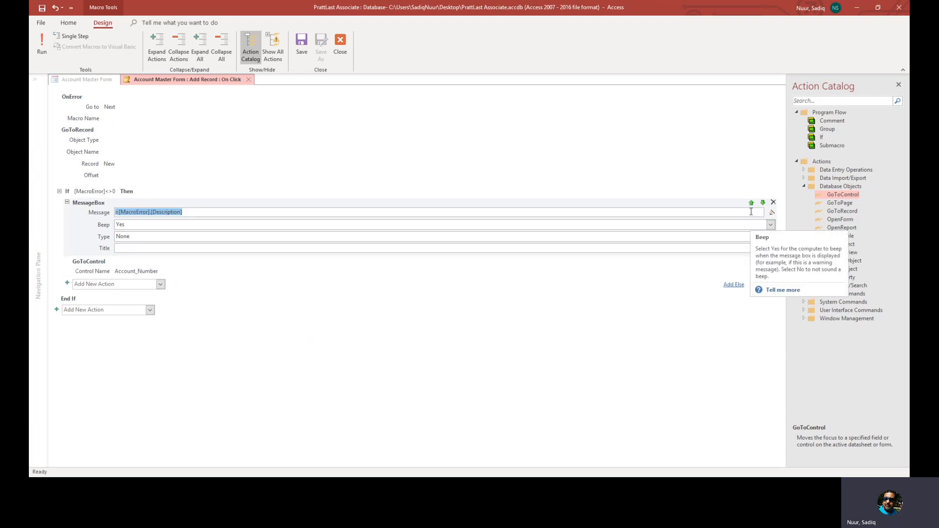
click(751, 203)
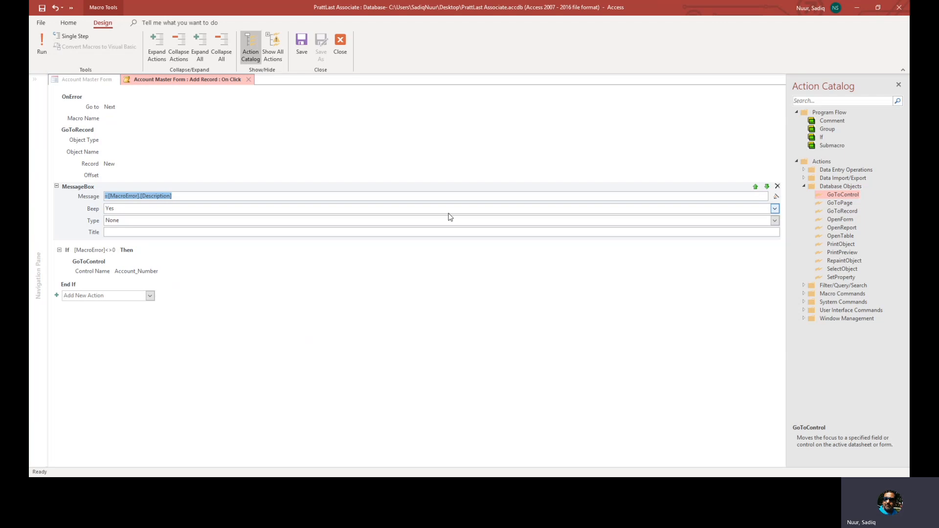
click(56, 185)
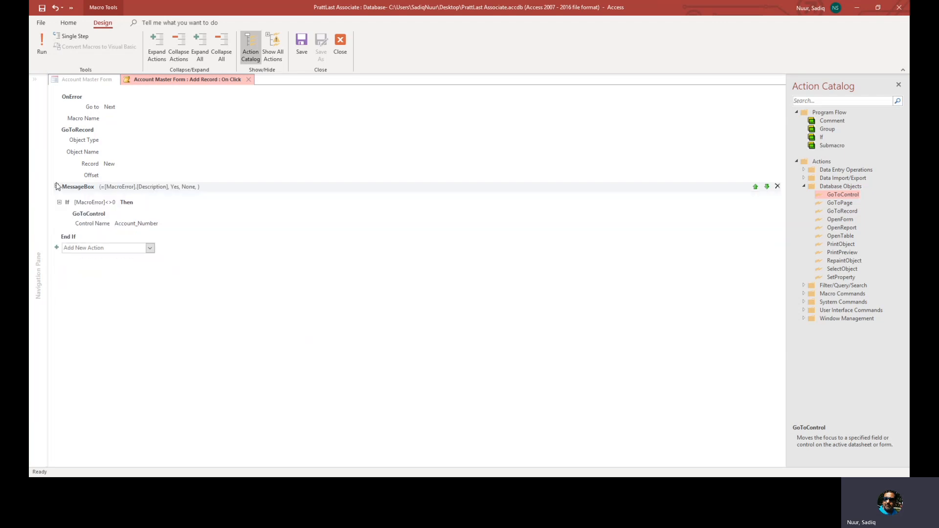
click(93, 217)
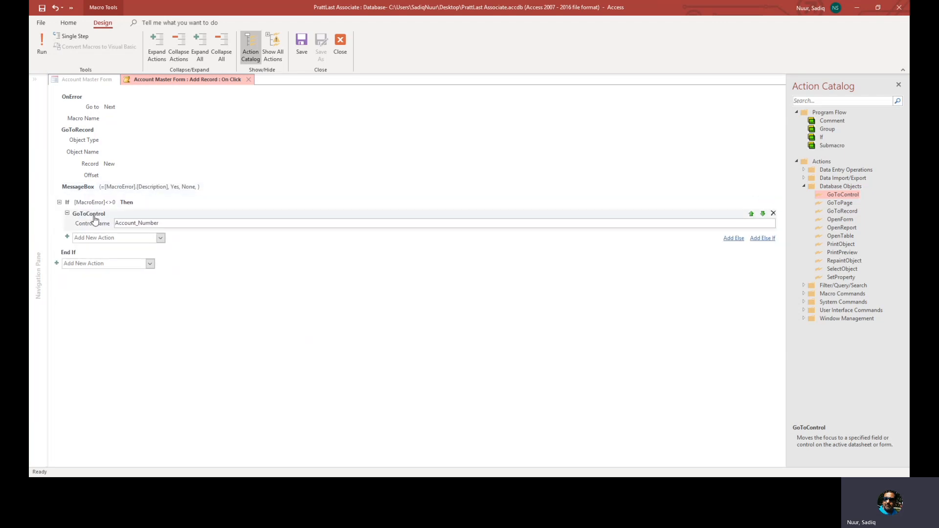
click(751, 215)
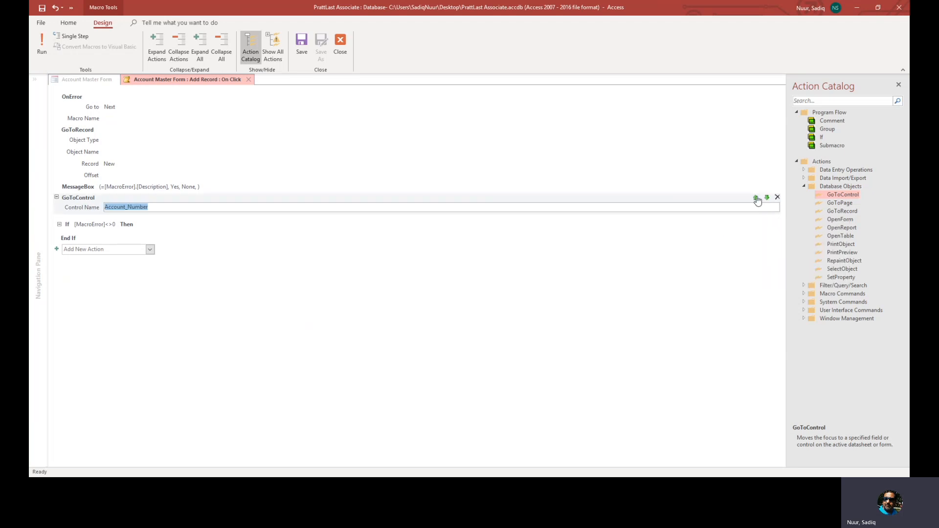
click(756, 198)
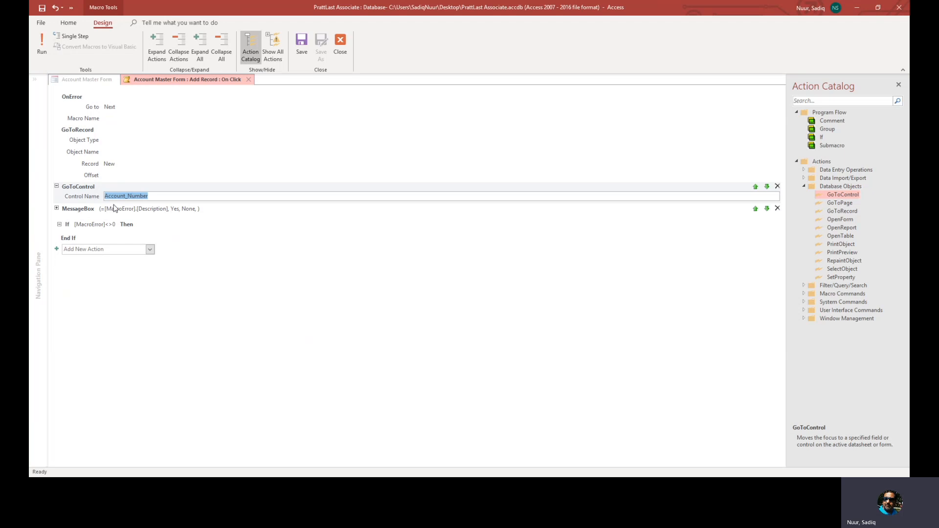
Return the MessageBox action to the If block of the macro and close the macro
mouse_move(75, 138)
mouse_move(89, 211)
click(214, 210)
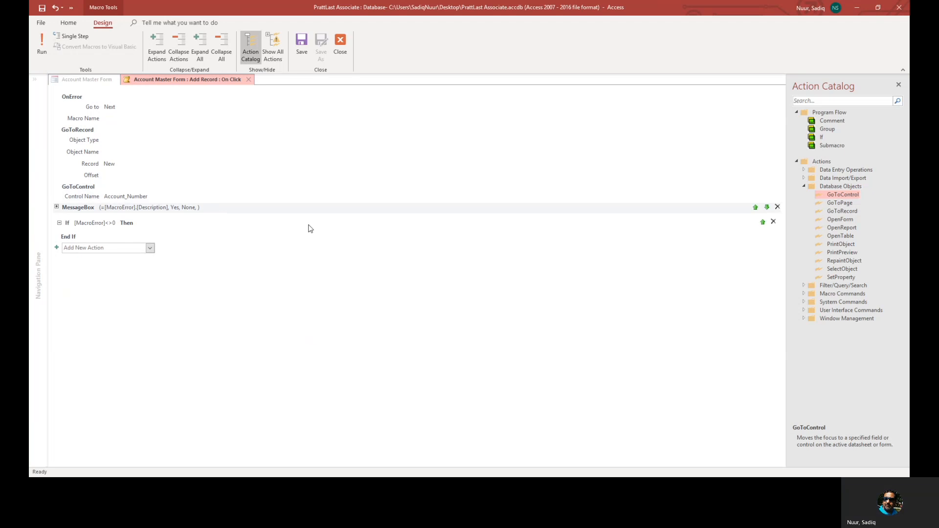
click(767, 207)
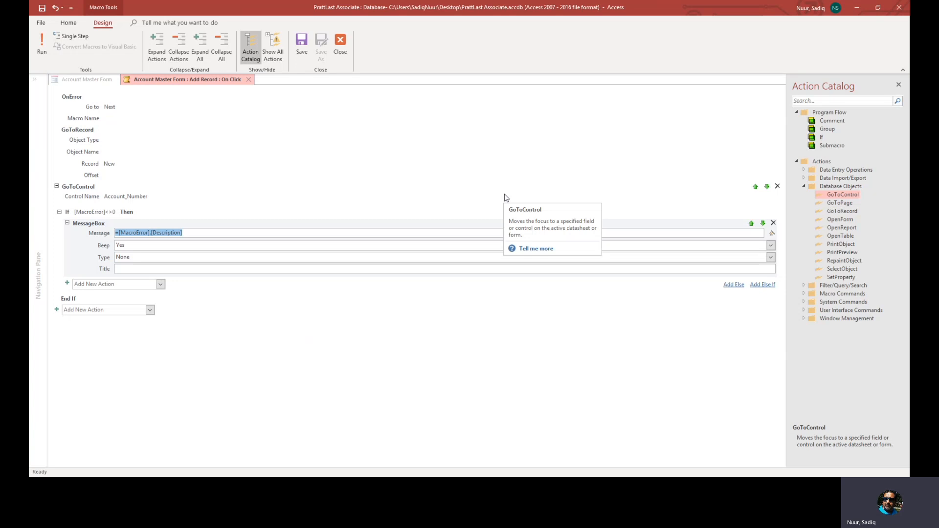
click(442, 341)
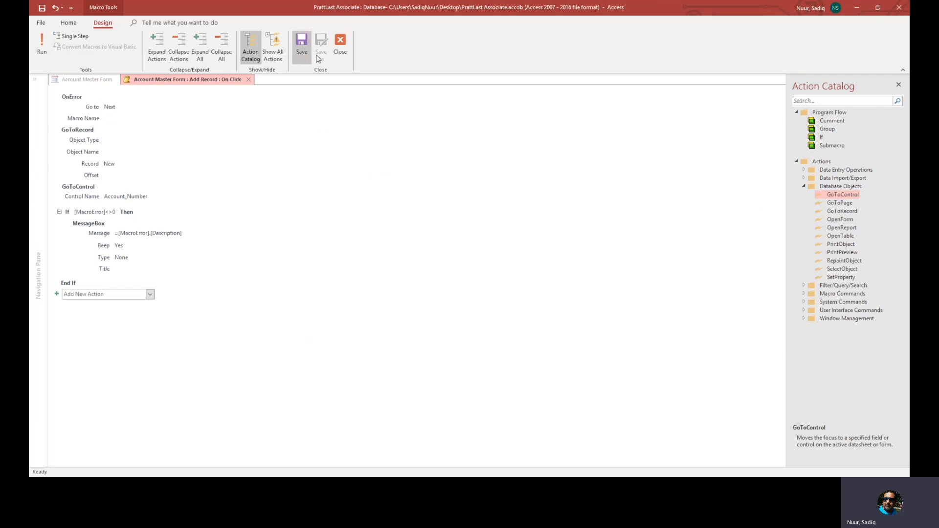
click(341, 44)
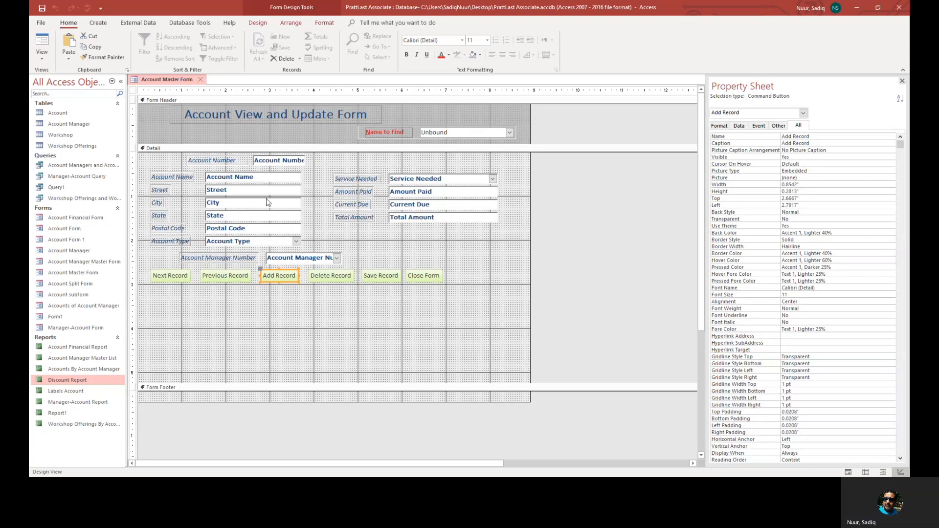
Test the Add Record button in Form view by starting a new record and entering and erasing M in Account Number
click(41, 40)
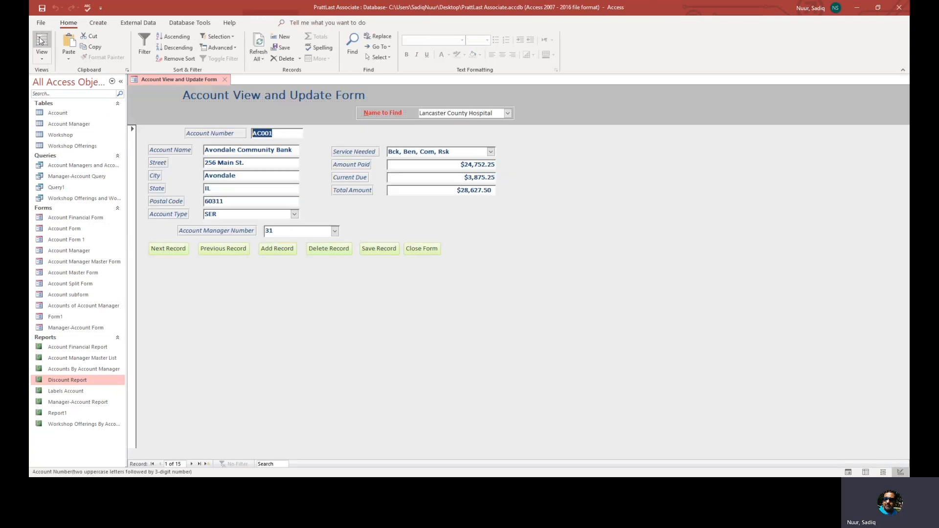
click(274, 249)
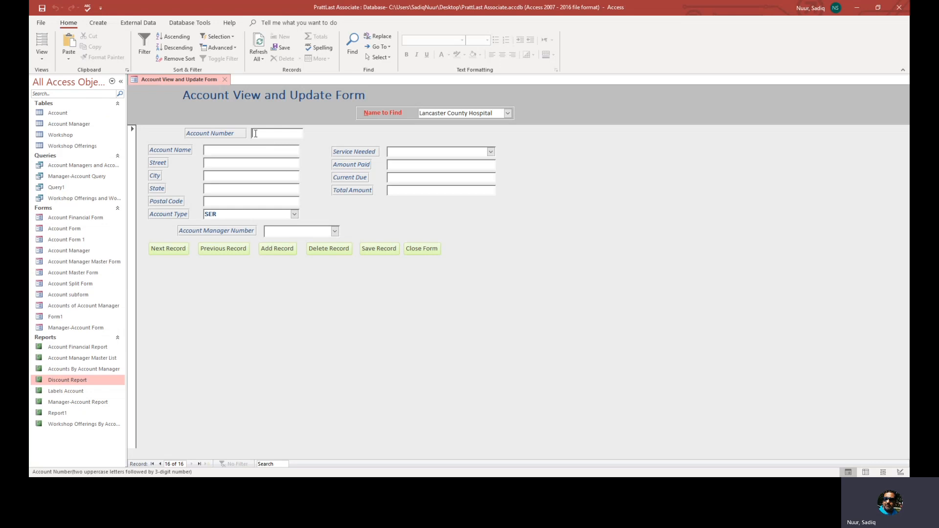
text(M)
key(BackSpace)
Delete the unfinished new record and return the form to Design view
click(43, 58)
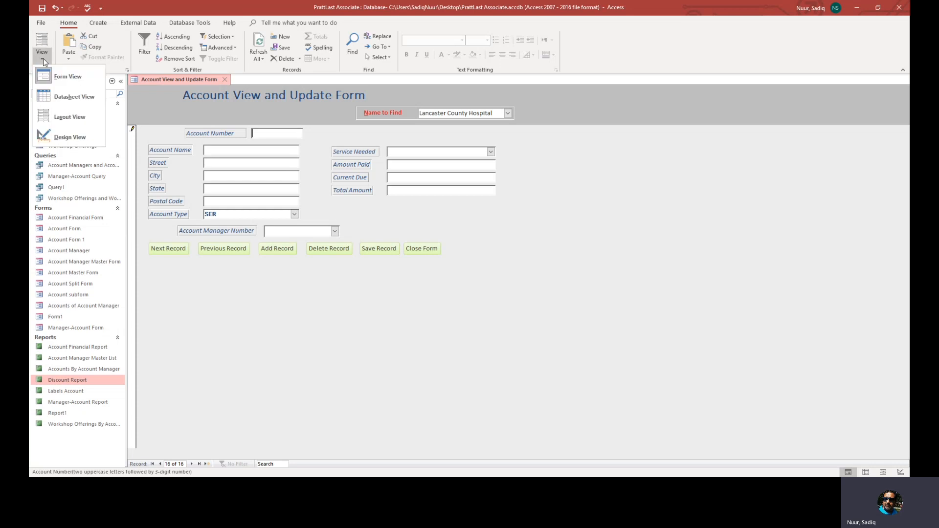
click(72, 138)
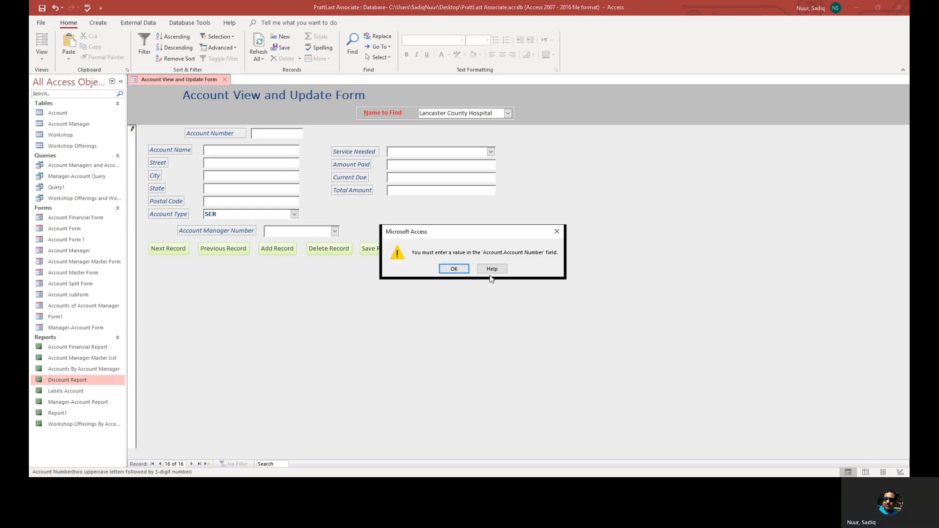
click(558, 232)
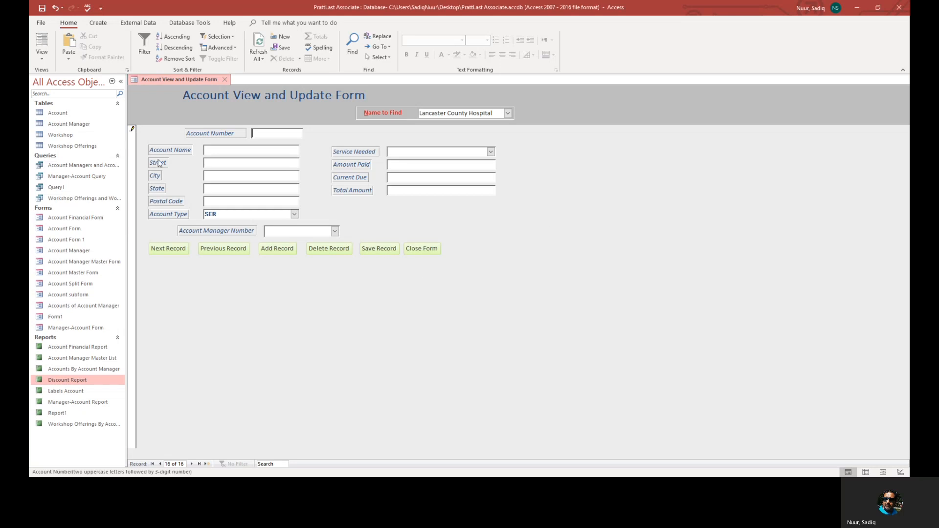
click(325, 250)
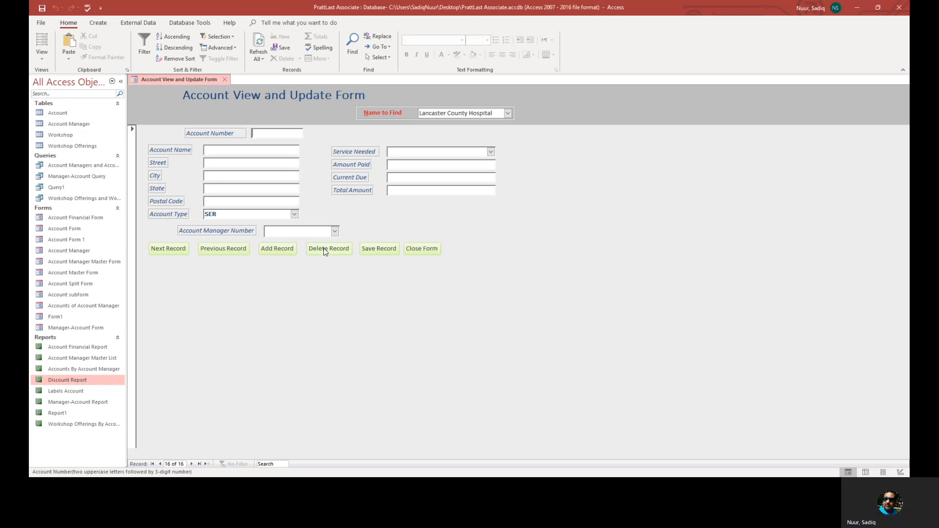
click(46, 61)
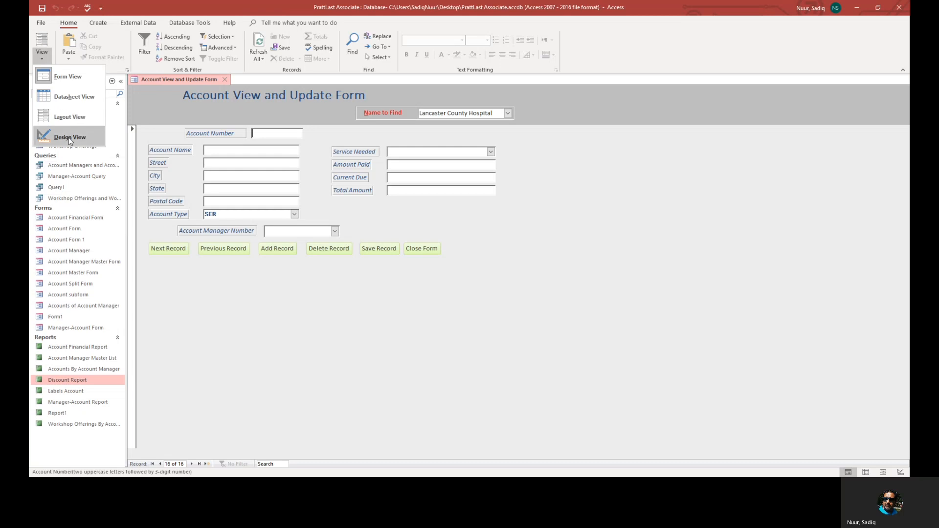
click(68, 137)
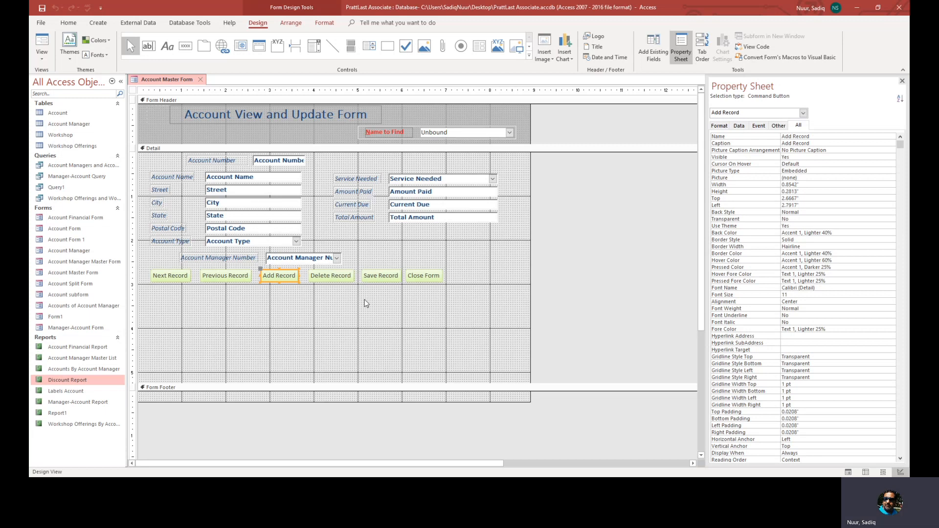
Rename the unbound search combo box in the form header as Name_to_find
click(449, 134)
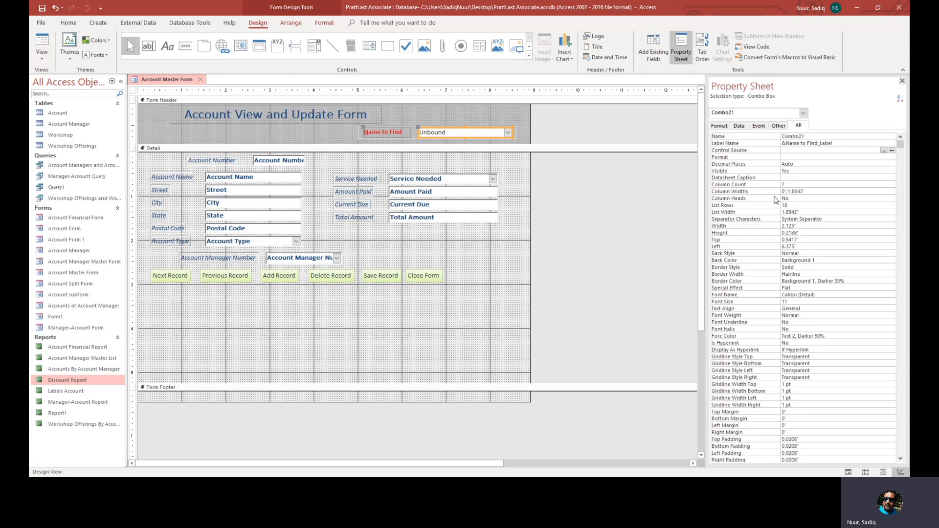
double_click(814, 136)
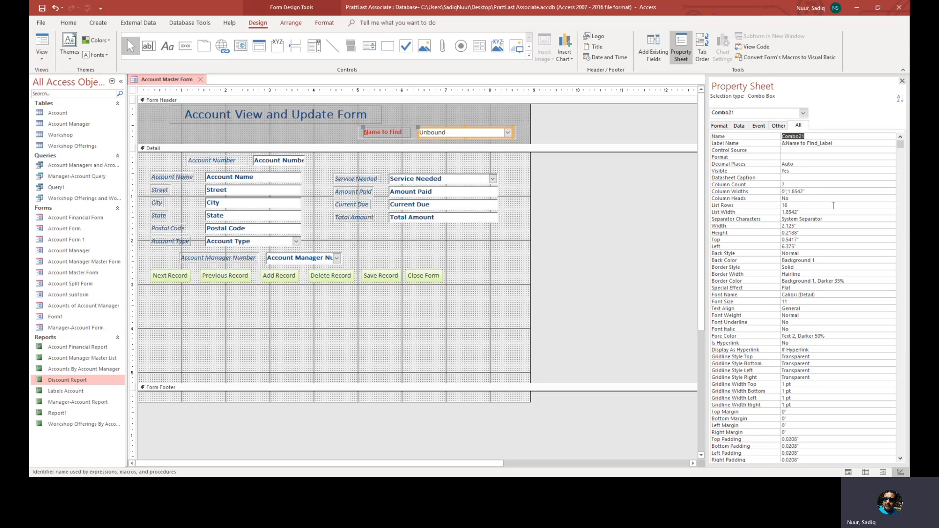
text(Nam)
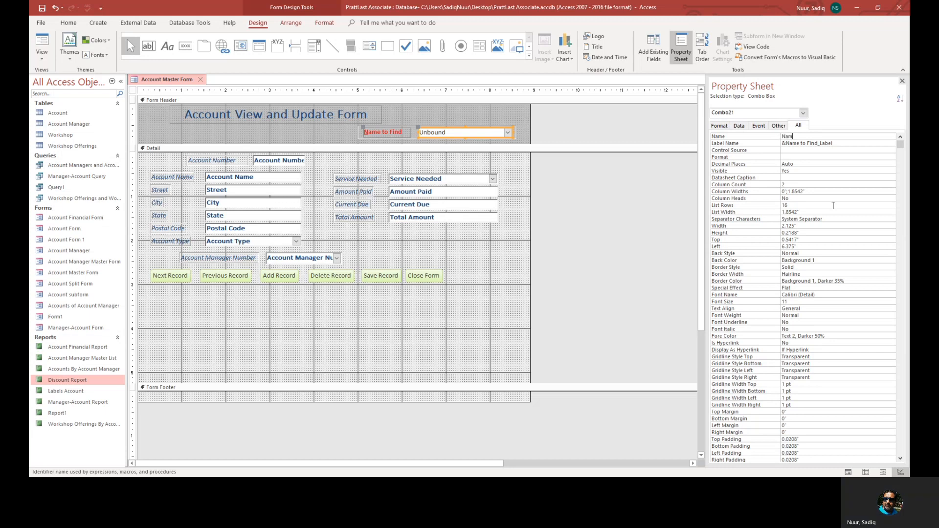
text(e_t)
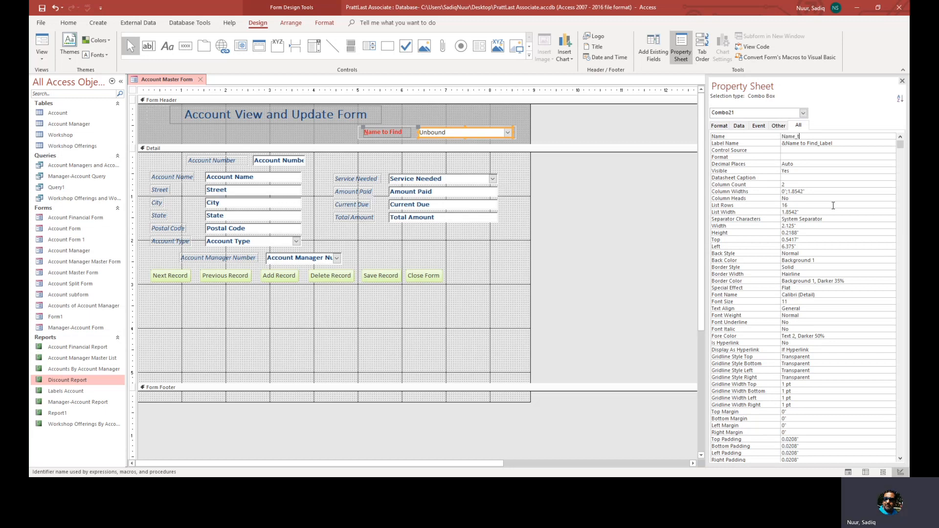
text(o_find)
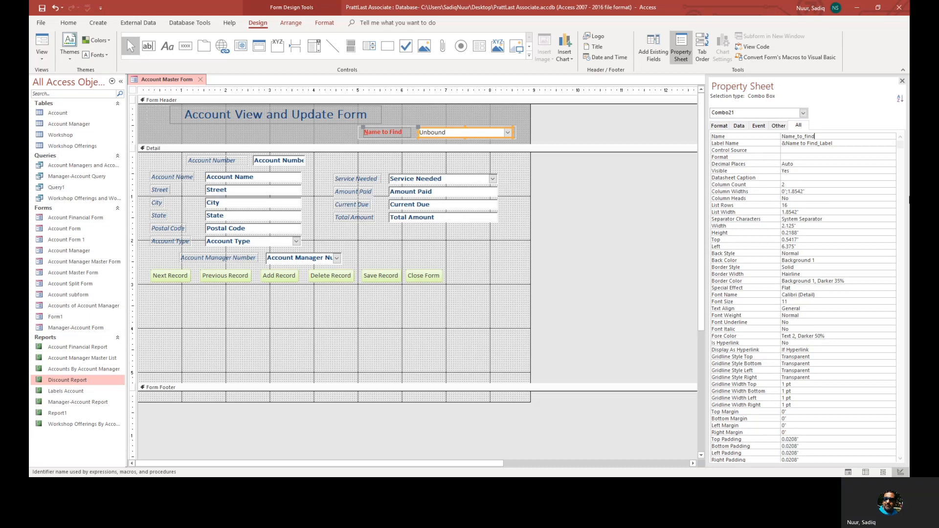
Sort Account Name in descending order in the search combo box's Row Source query, then save and close the query
drag(897, 141, 901, 473)
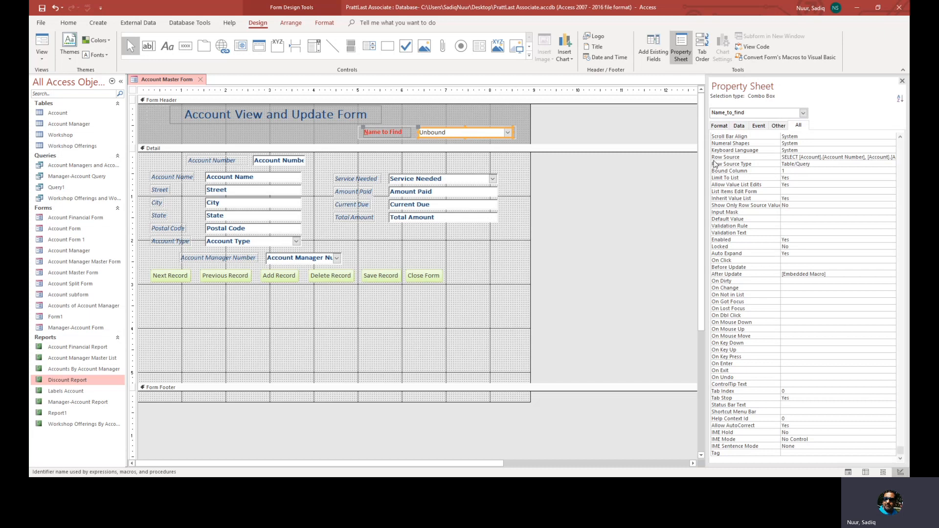
click(825, 157)
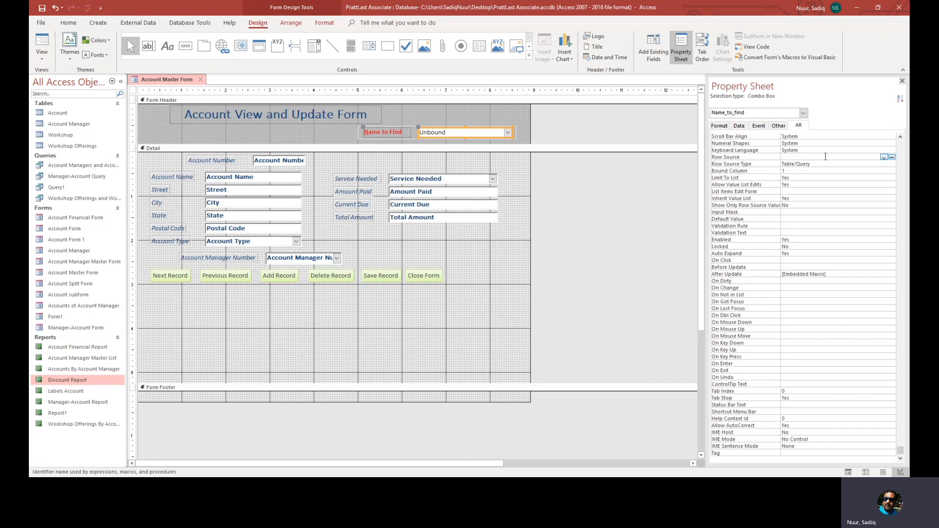
click(892, 158)
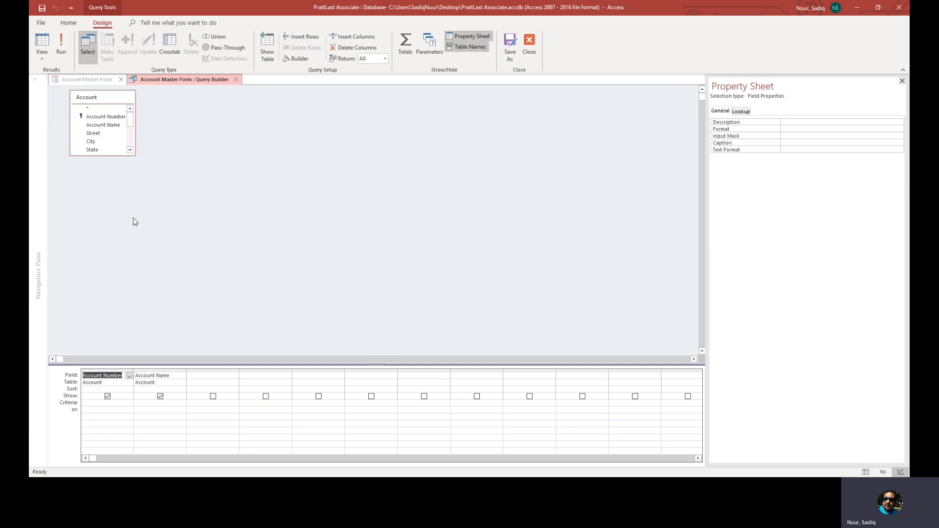
click(163, 389)
click(183, 391)
click(177, 401)
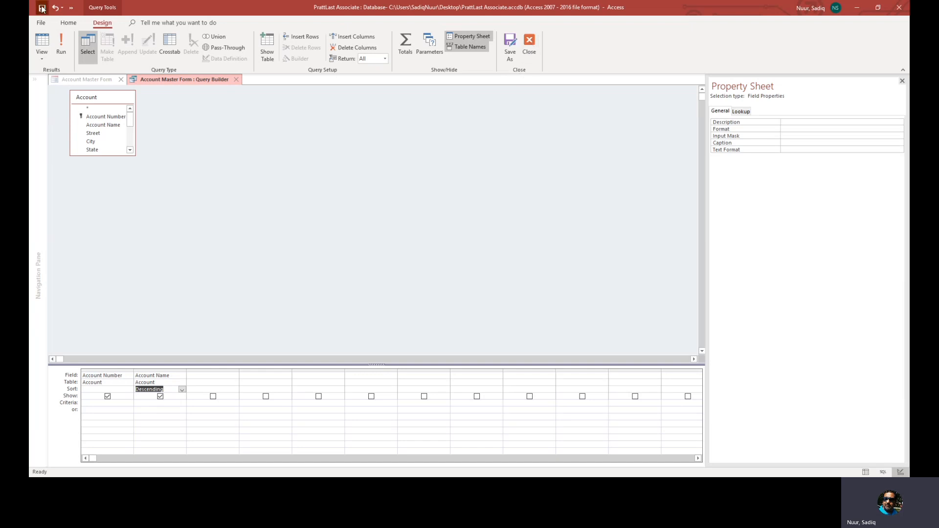
click(531, 44)
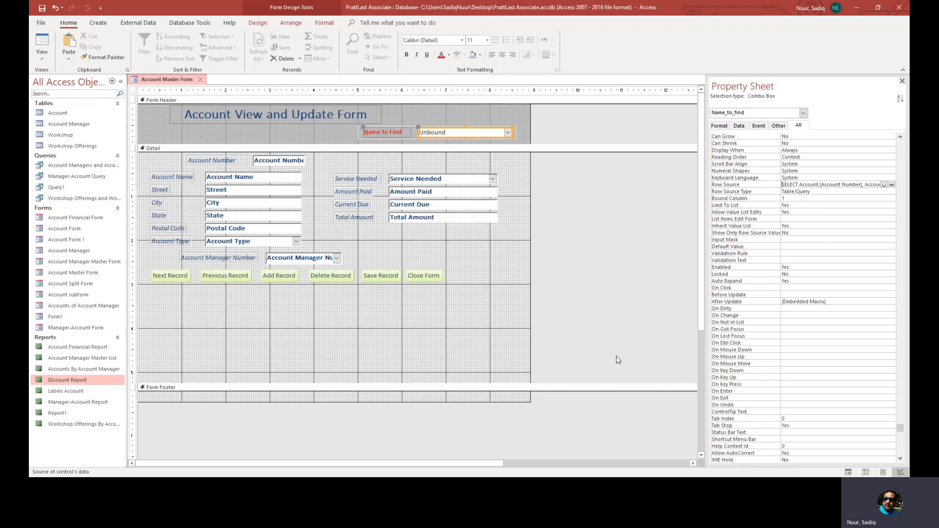
Create an event procedure for the whole form's On Current event with the Code Builder
click(132, 91)
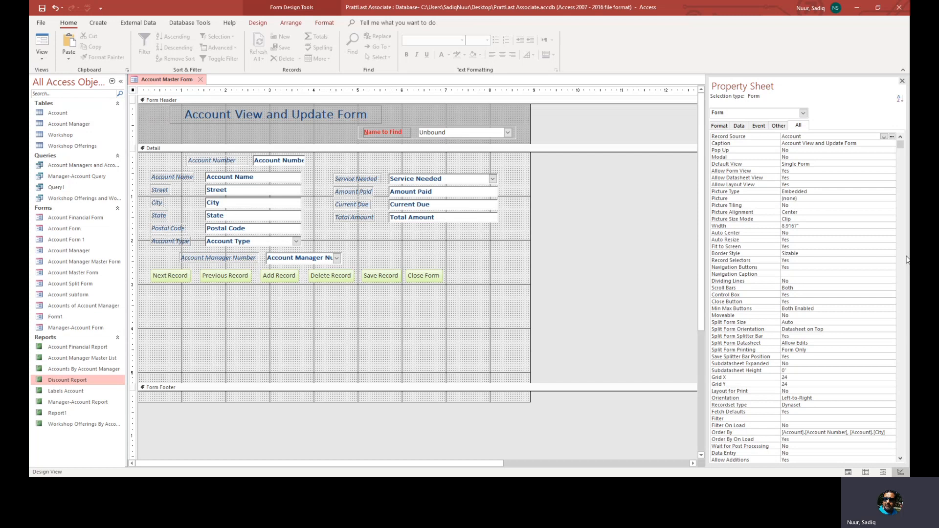
drag(902, 143, 902, 186)
click(759, 125)
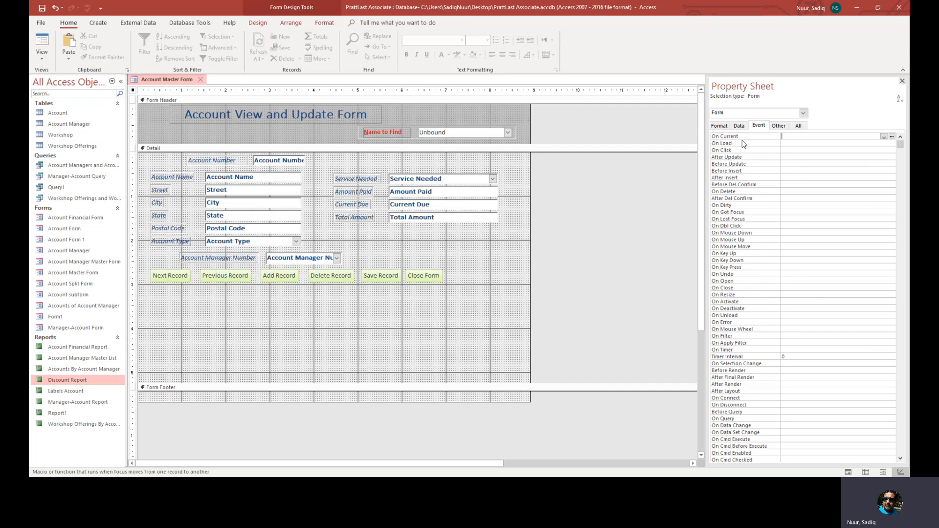
click(893, 137)
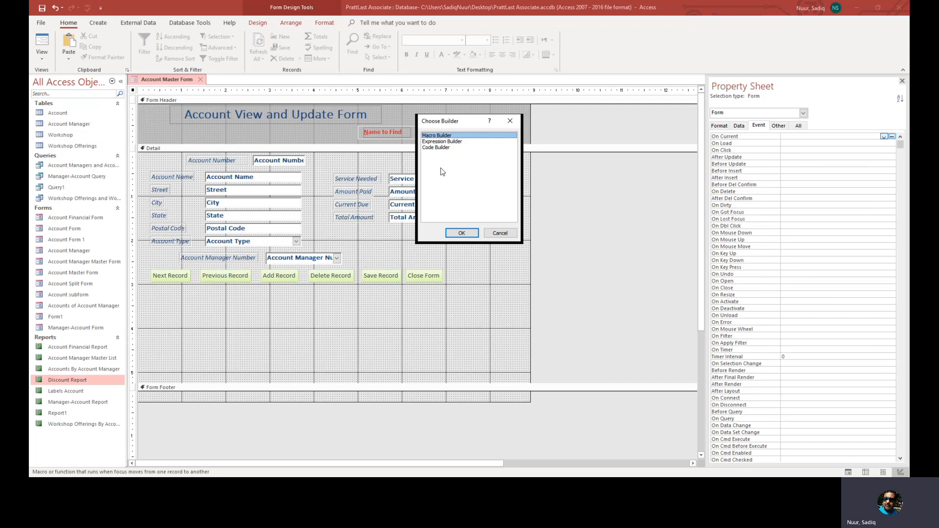
click(441, 148)
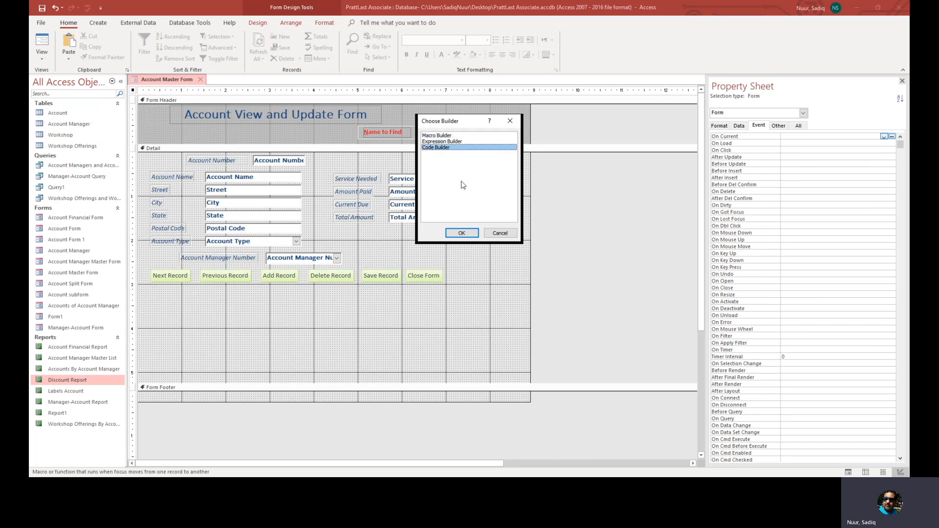
click(470, 236)
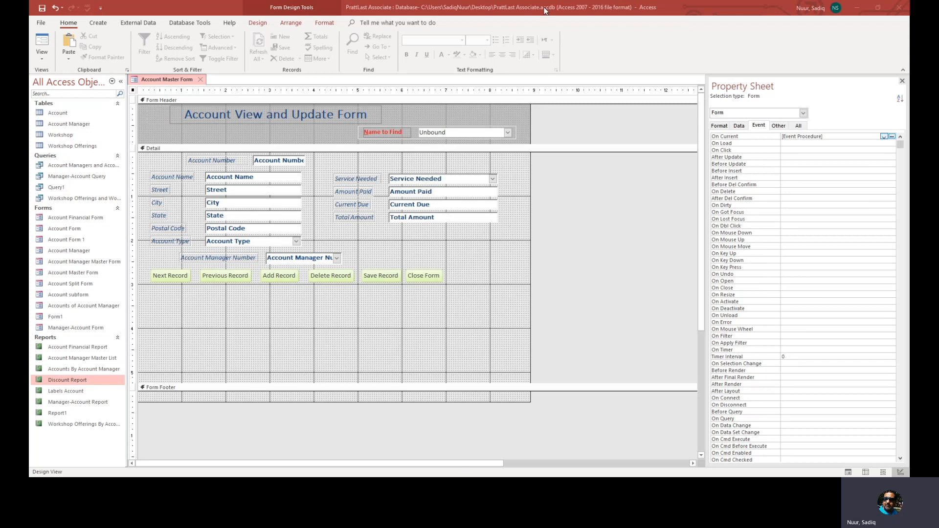
Close the Account Master Form and start a new query in Design view
click(900, 49)
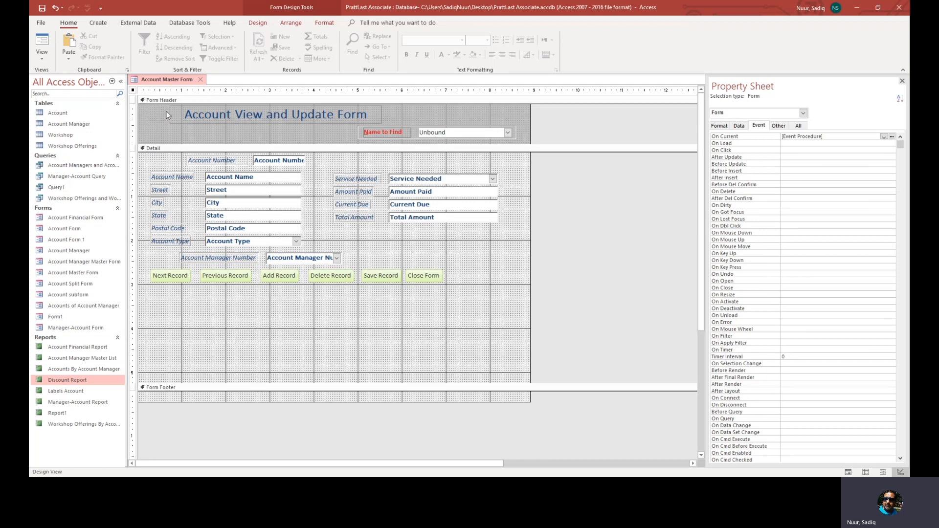
click(199, 79)
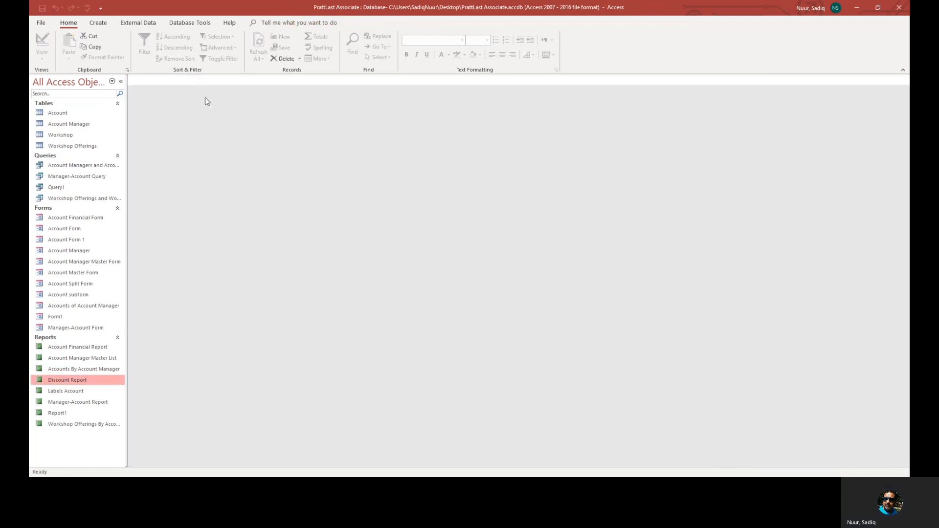
click(106, 25)
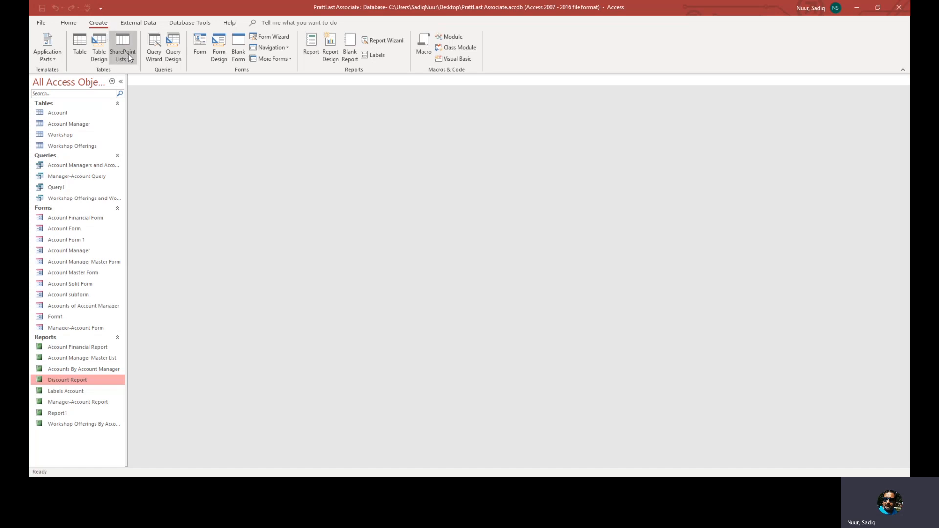
click(175, 52)
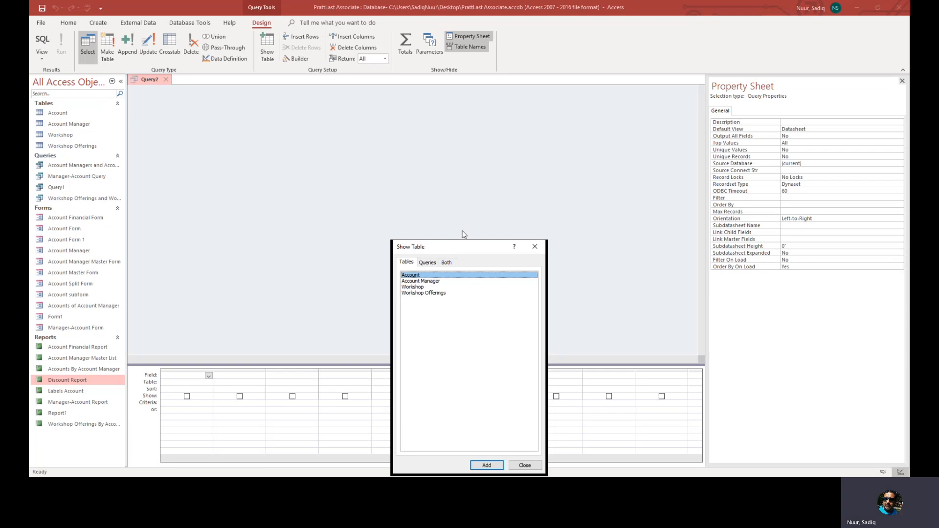
Add the Account Manager, Account and Workshop Offerings tables to the new query
drag(462, 250, 577, 119)
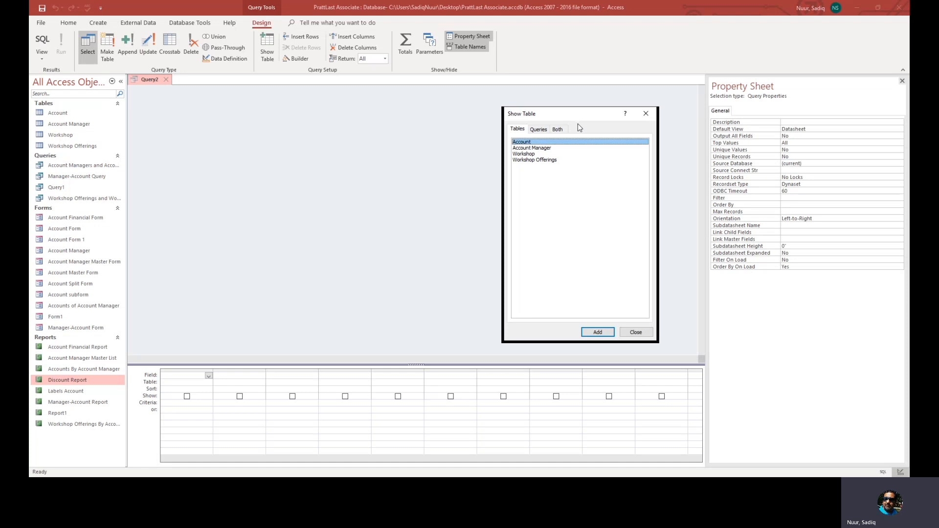
double_click(548, 149)
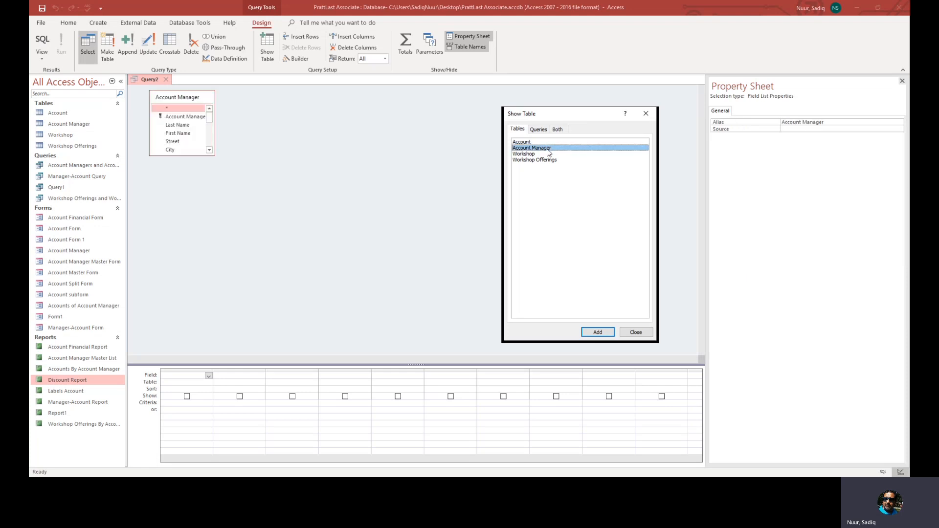
double_click(531, 142)
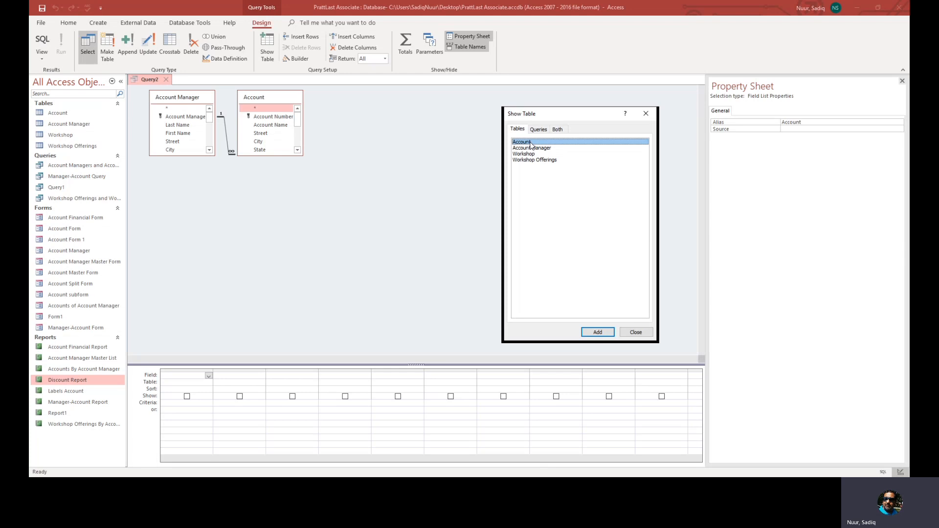
double_click(532, 161)
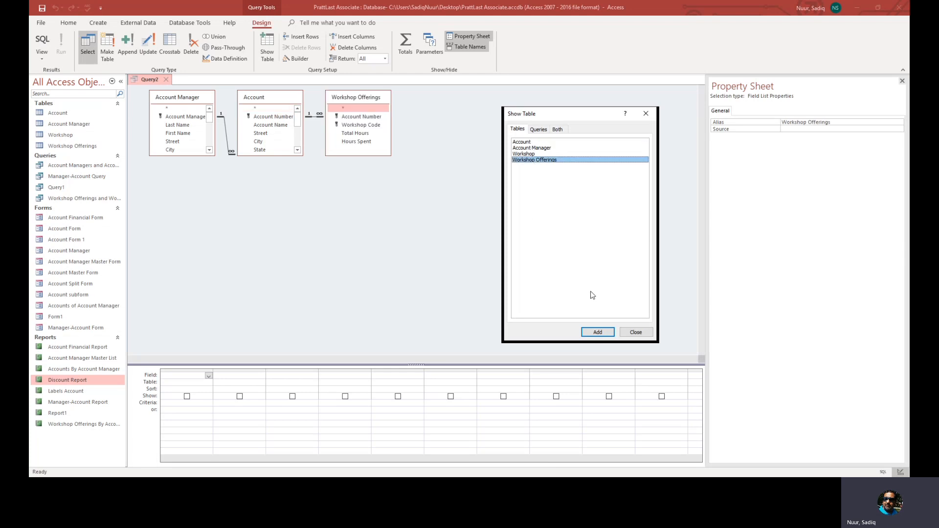
click(636, 333)
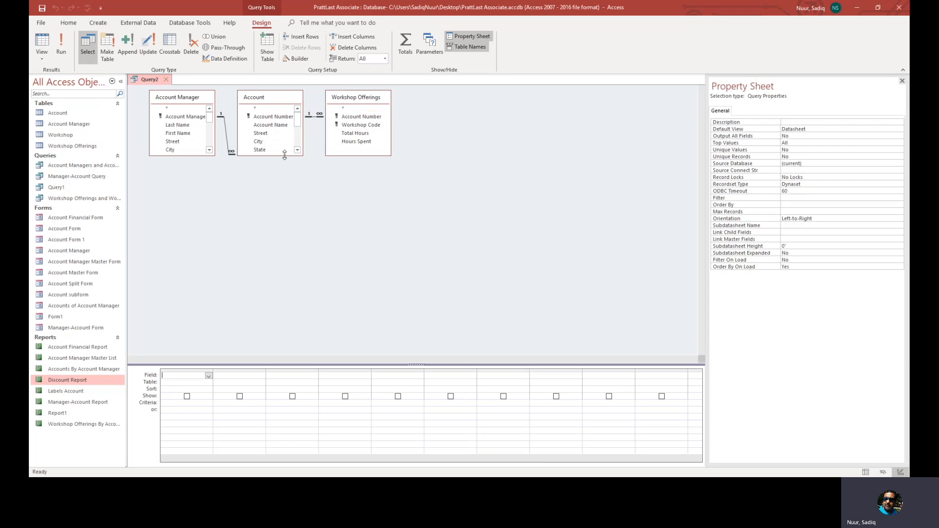
Enlarge the Account and Account Manager field lists to show all fields, and collapse the Account Notes and Service Needed subfields
drag(284, 155, 285, 258)
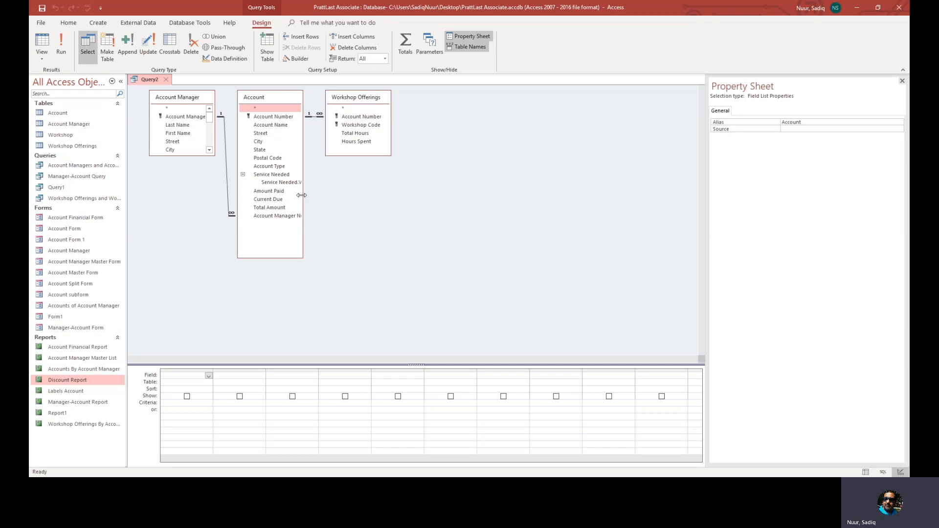
drag(301, 196, 322, 195)
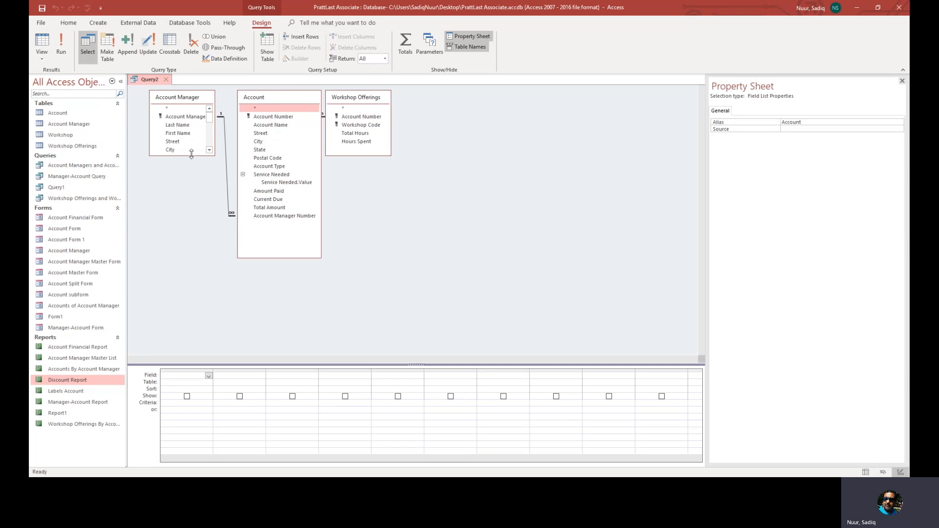
drag(191, 155, 193, 283)
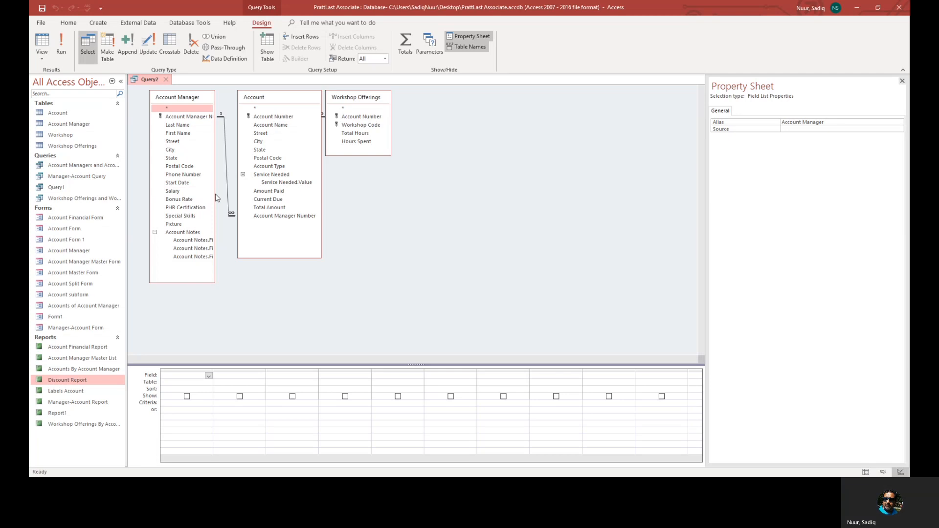
drag(215, 197, 224, 198)
click(155, 233)
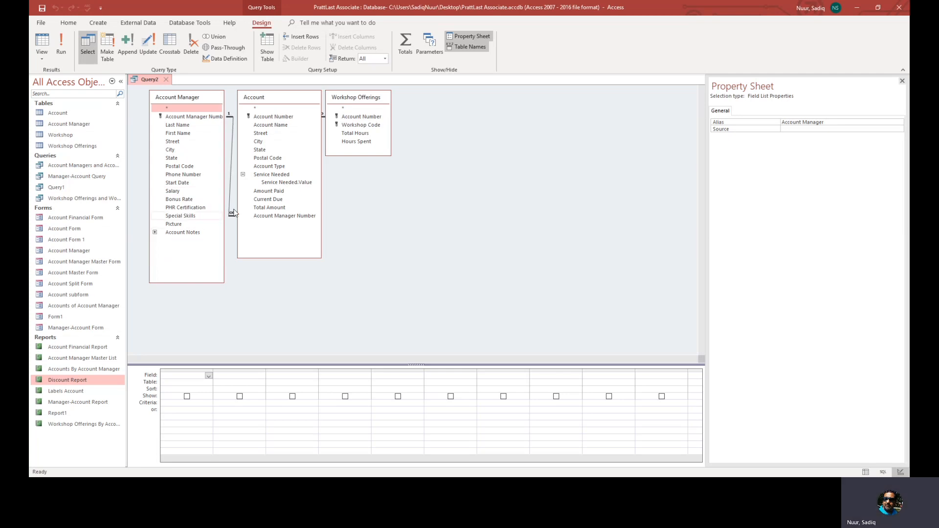
click(243, 175)
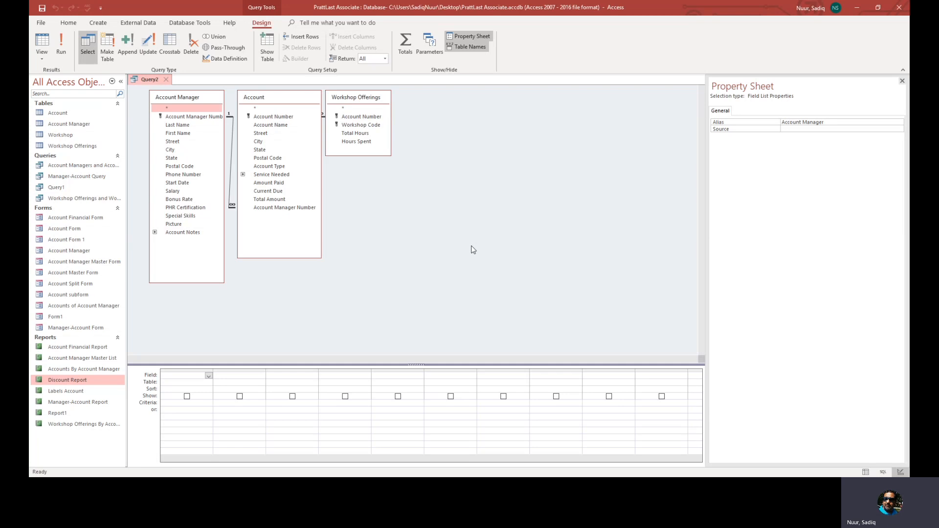
Add Account Manager Number, Account Number from Account, and Workshop Code and Hours Spent from the enlarged Workshop Offerings list to the query grid
double_click(186, 117)
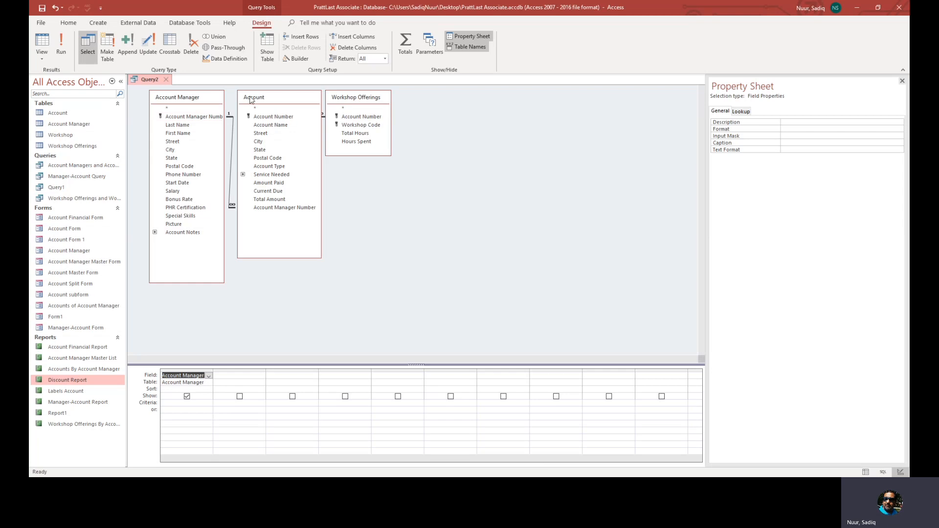
click(274, 119)
double_click(274, 118)
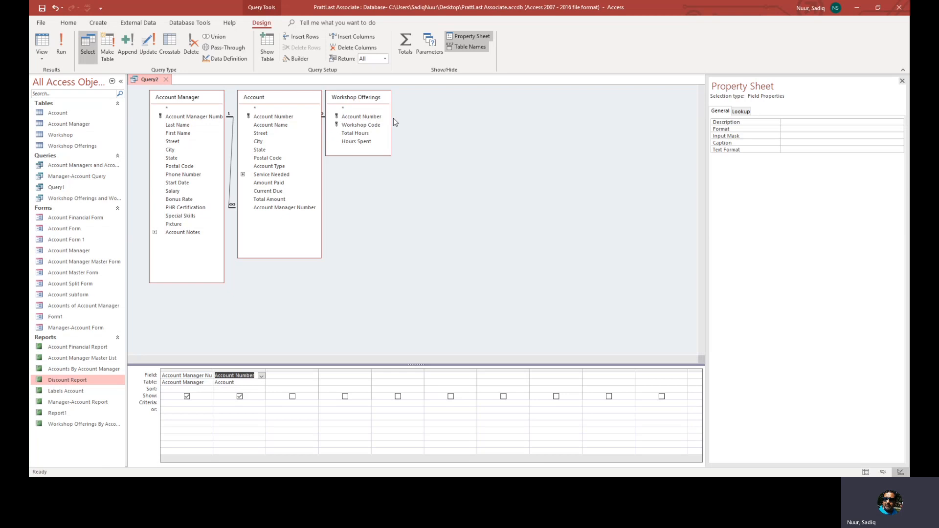
drag(389, 118, 413, 125)
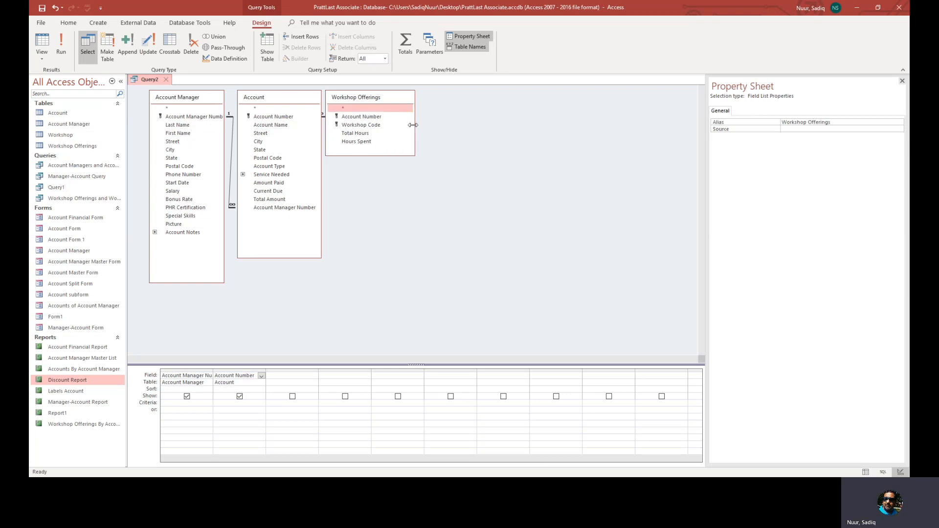
drag(377, 156, 380, 189)
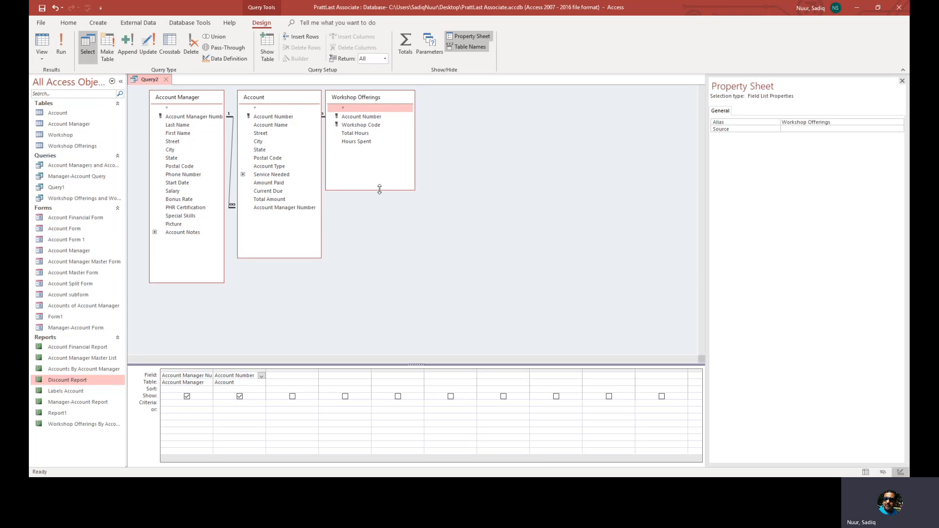
double_click(373, 126)
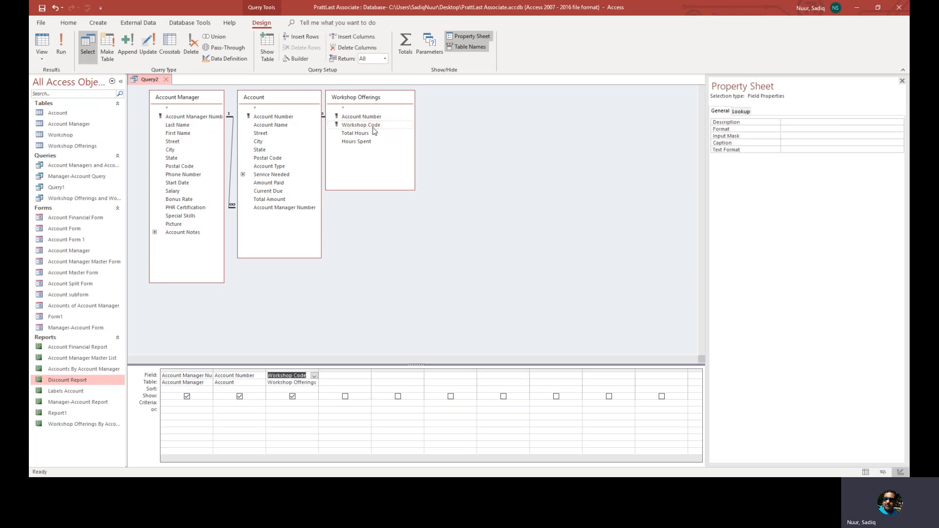
double_click(366, 143)
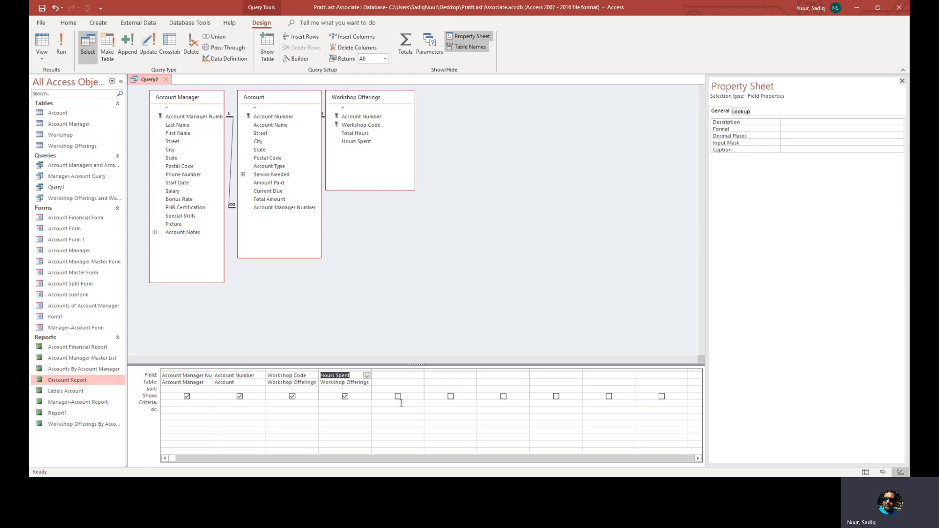
Add a calculated field after Hours Spent with the expression "Hours Remaining: [Total Hours]-[Hours Spent]"
right_click(387, 377)
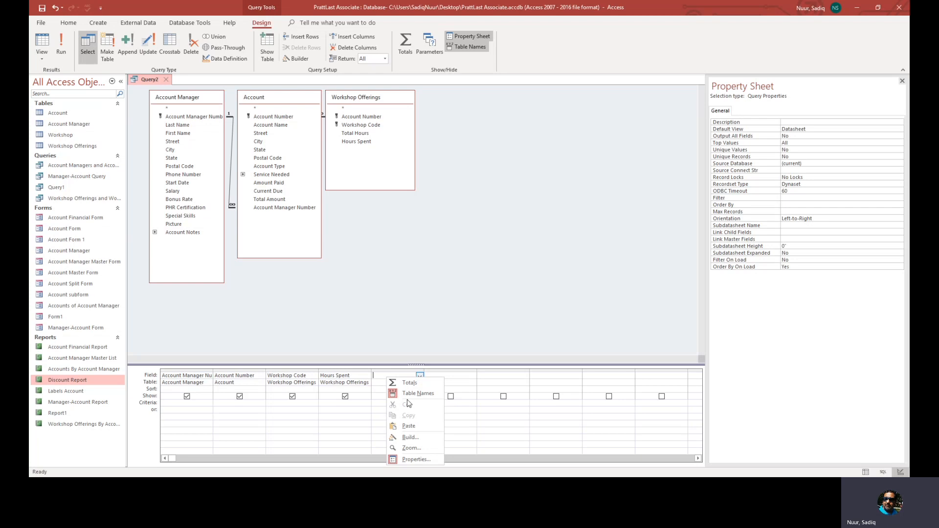
click(411, 448)
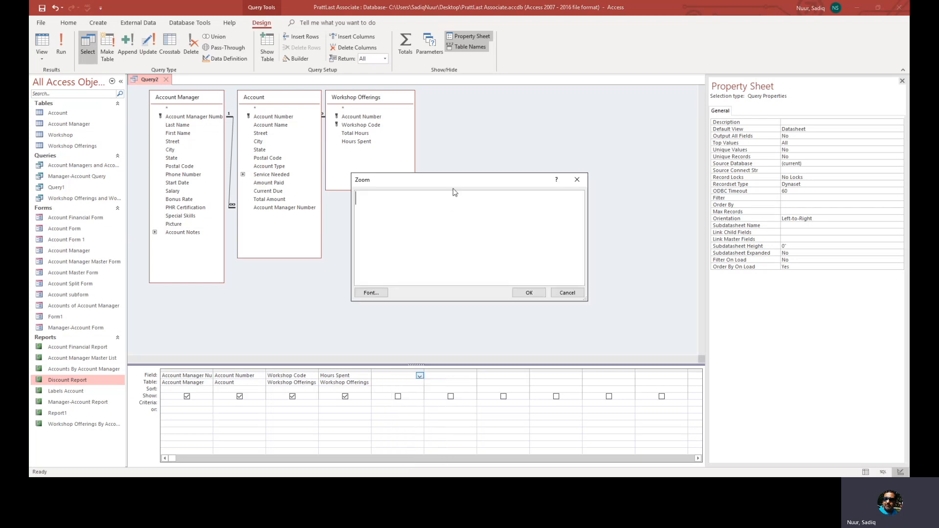
drag(457, 185, 476, 218)
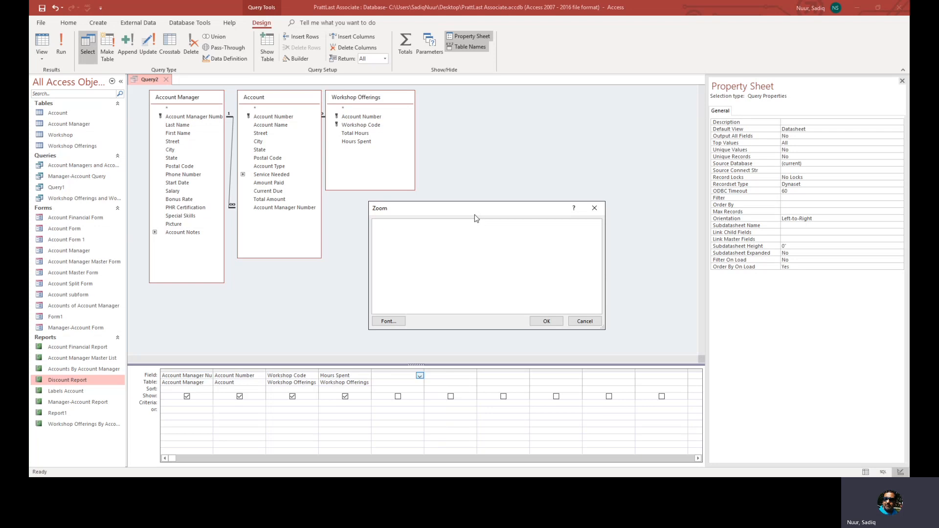
text(Hours Remaining)
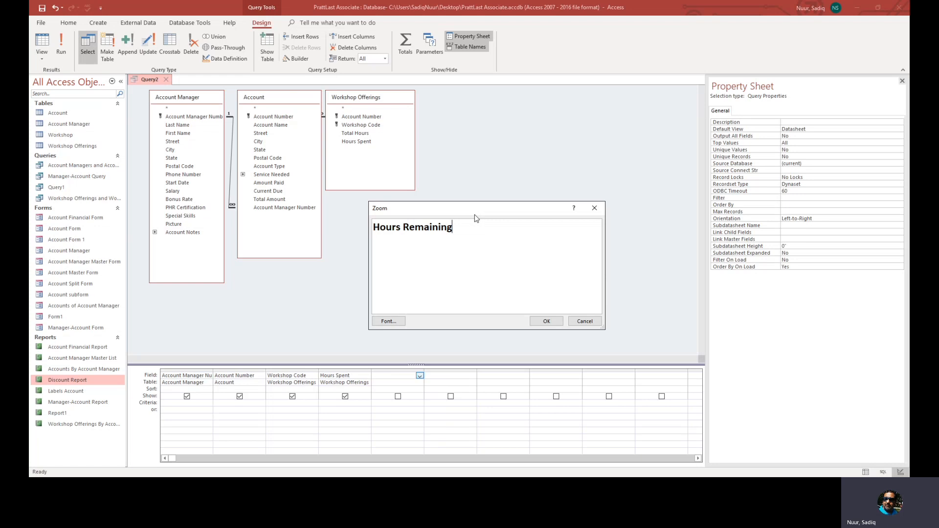
text(: )
text(Tot)
key(BackSpace)
key(BackSpace)
key(BackSpace)
text([Total Hours]-[Hours)
text(Spent)
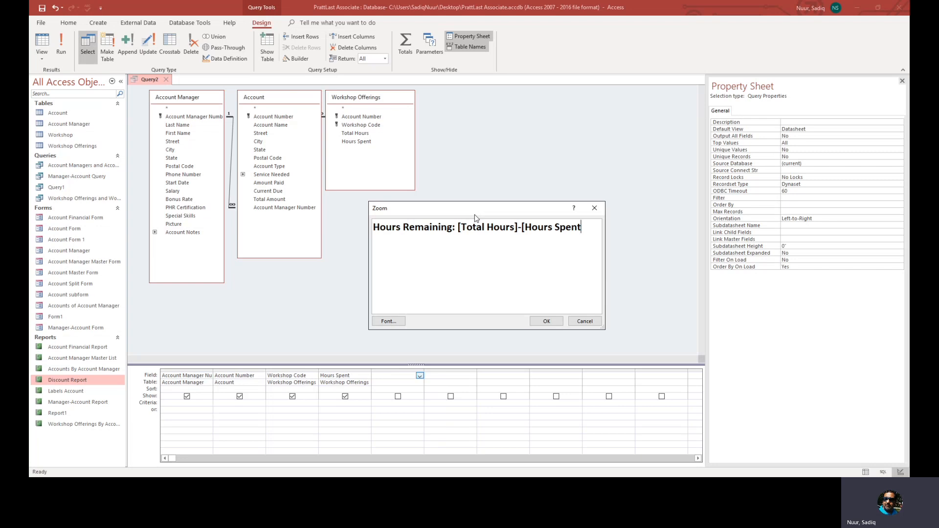
text(])
click(547, 321)
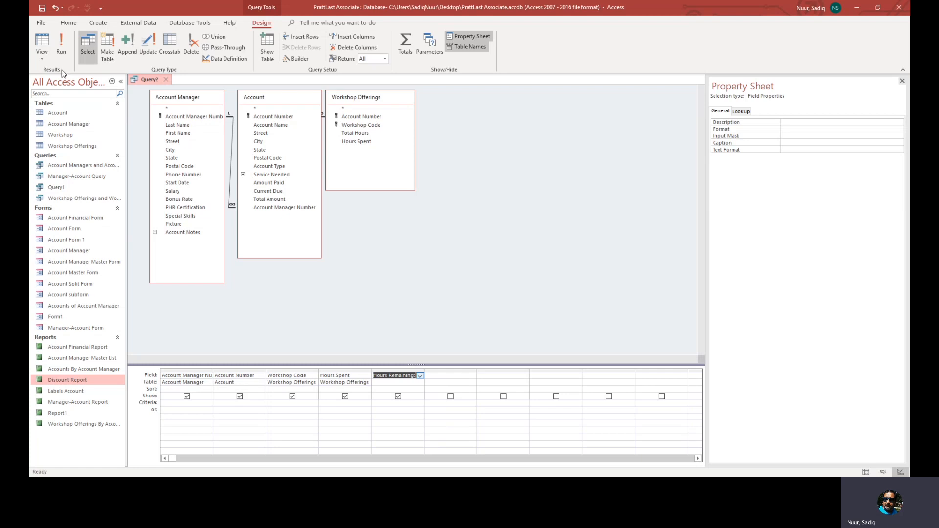
Run the query and fit the widths of the Hours Remaining and Hours Spent columns to their contents
click(60, 44)
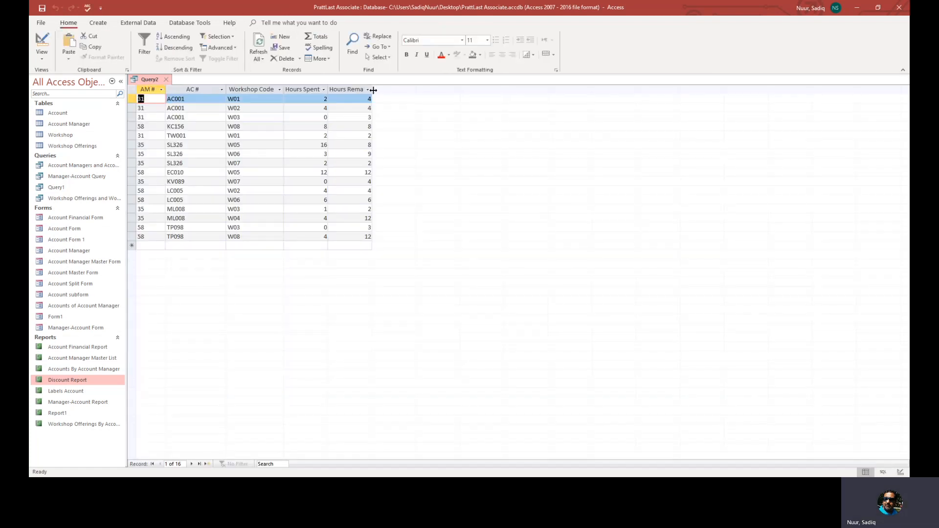
double_click(374, 90)
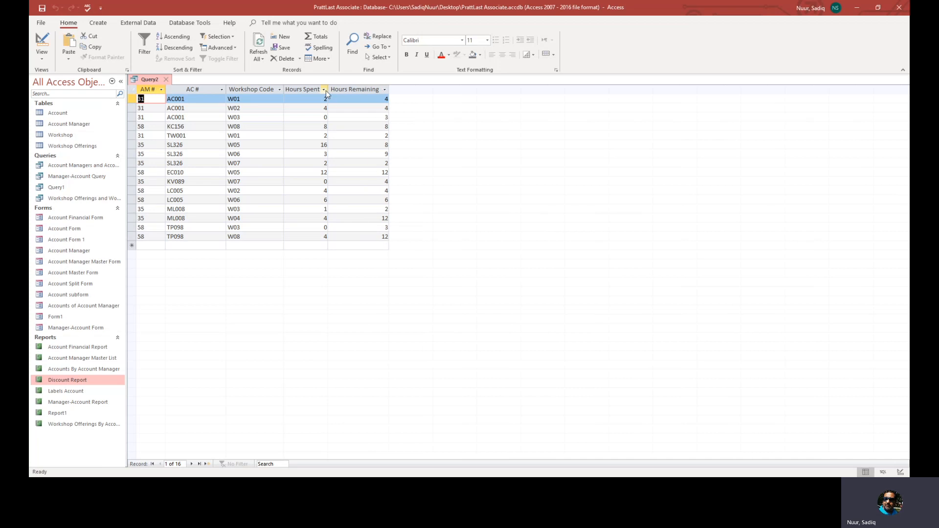
double_click(328, 90)
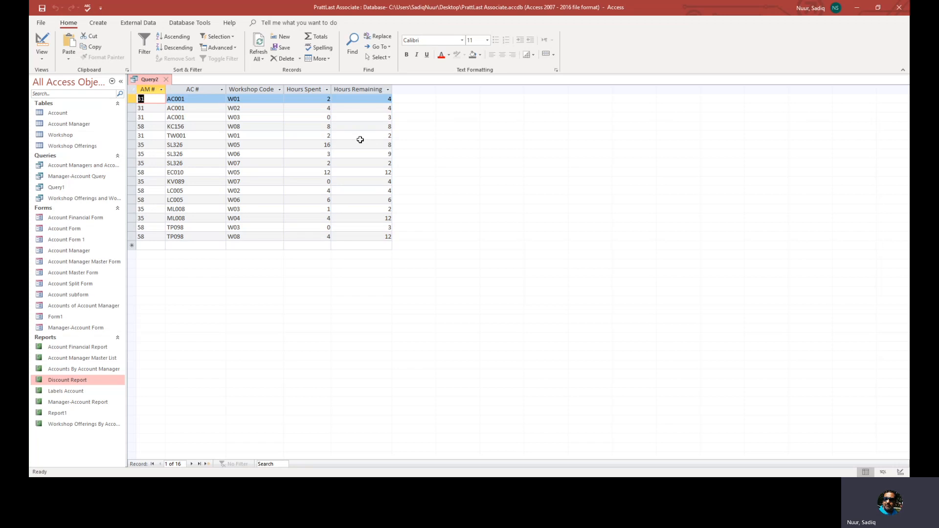
Save the query as "Managers and Workshop Offerings" and close it
click(42, 8)
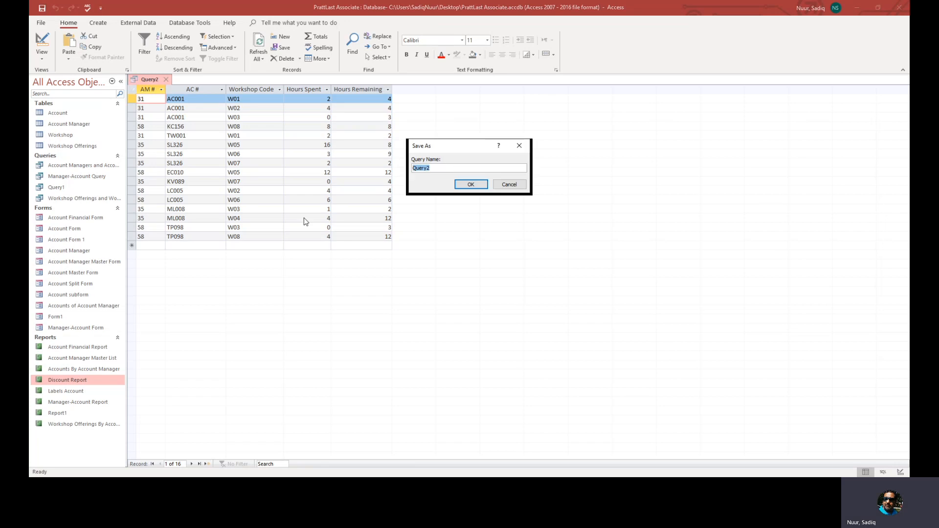
text(Managers and Workshop Offerings)
click(470, 184)
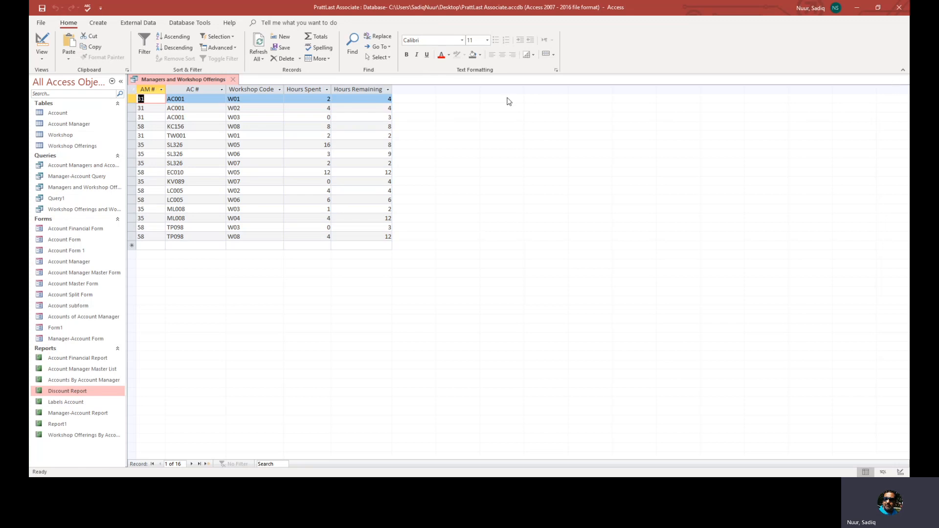
click(232, 80)
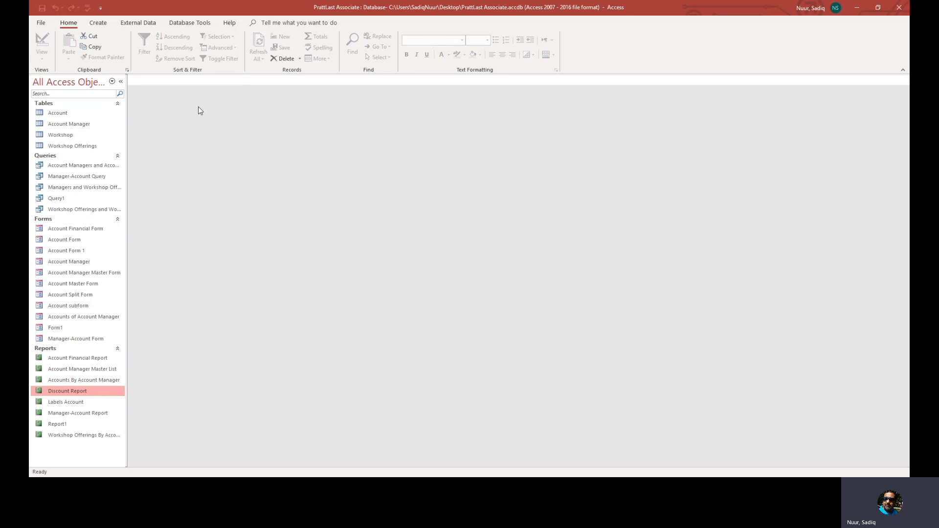
Create a blank form in Design view and display the complete list of the form's properties
click(100, 25)
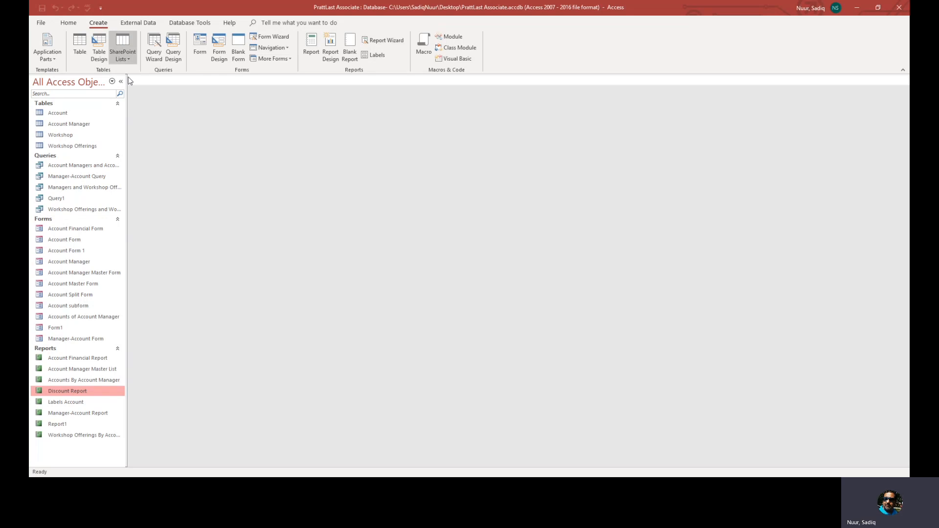
click(218, 49)
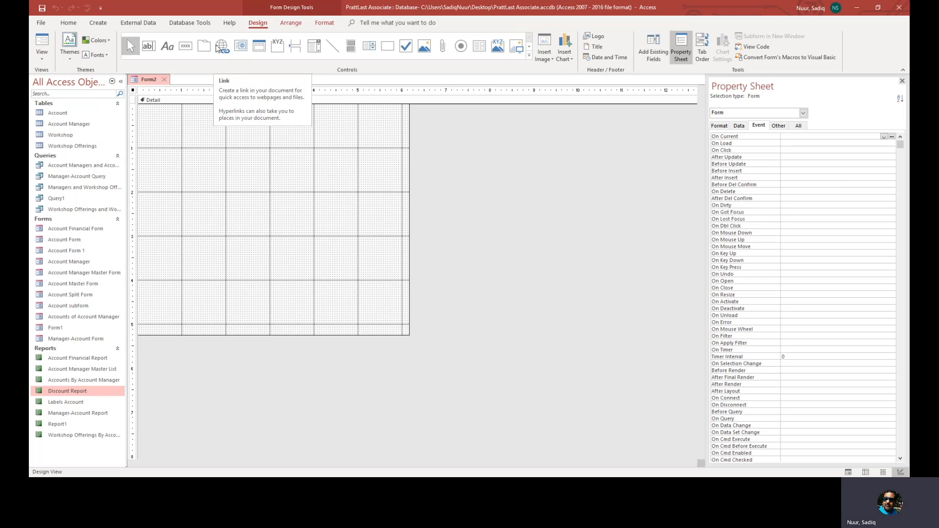
click(133, 92)
click(802, 129)
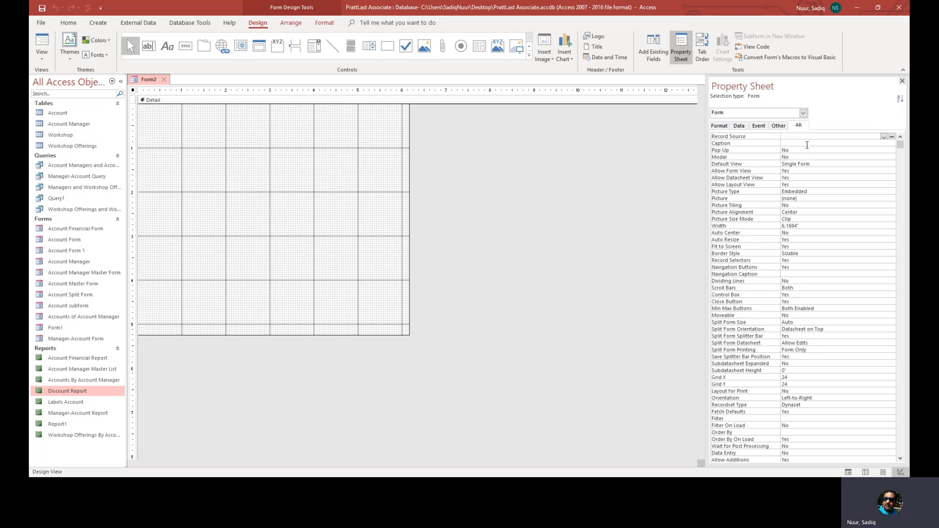
Set the form's record source to the Account Manager table and close the form properties
click(806, 136)
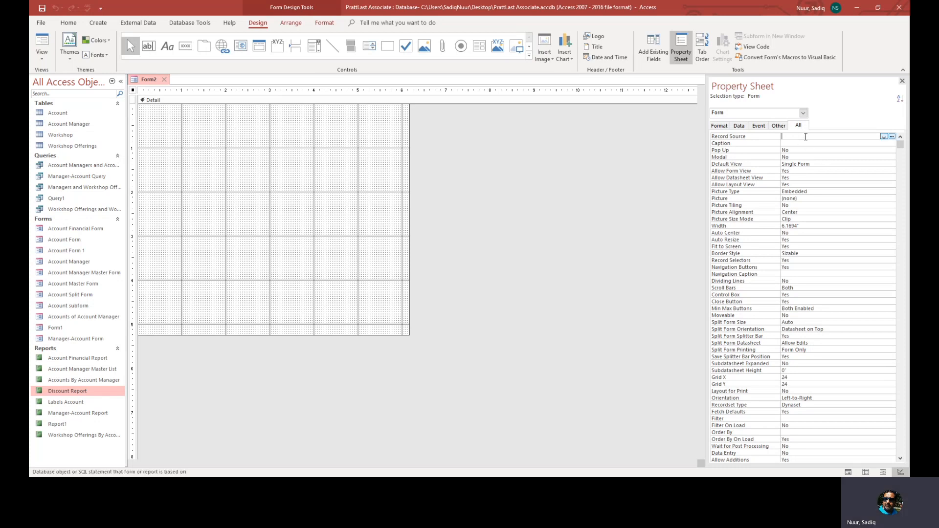
click(885, 137)
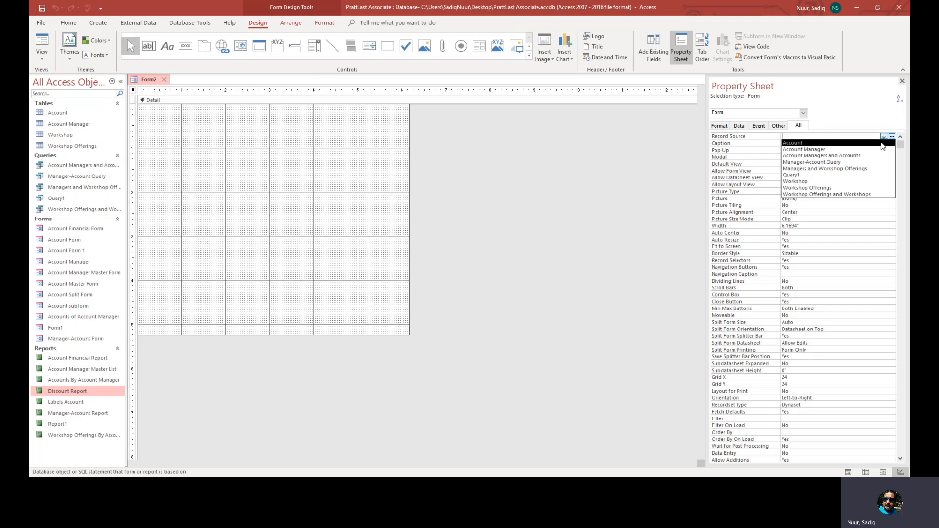
click(872, 149)
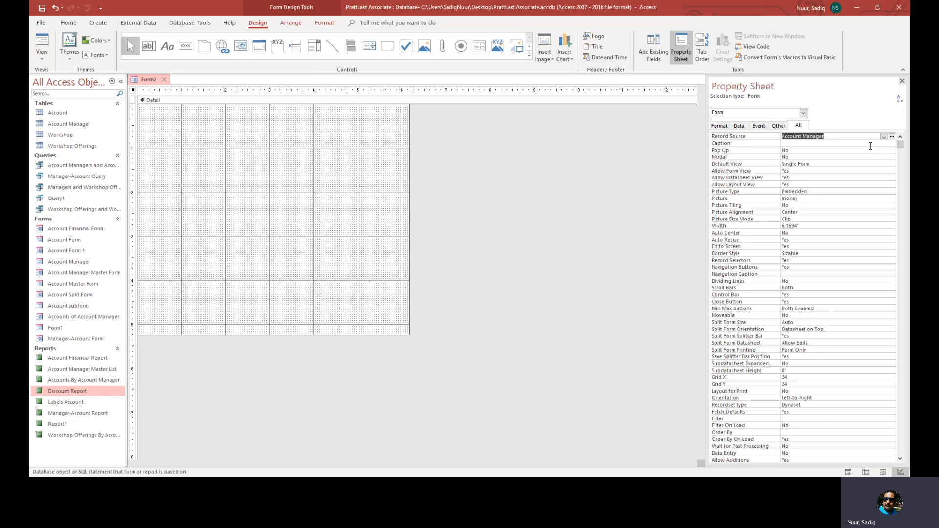
click(902, 80)
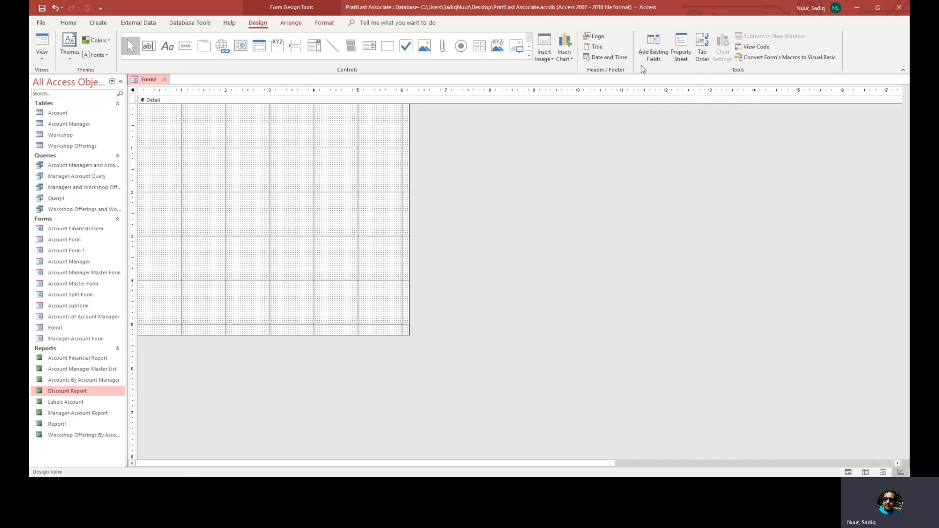
Place the Account Manager Number field near the top of the Detail section and change its label to "Account Manager Number:"
click(651, 47)
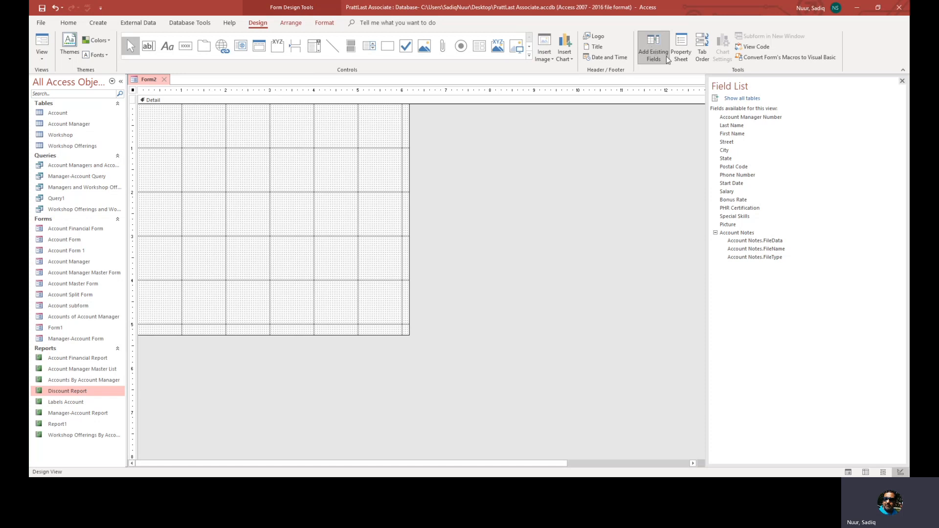
drag(733, 116, 248, 127)
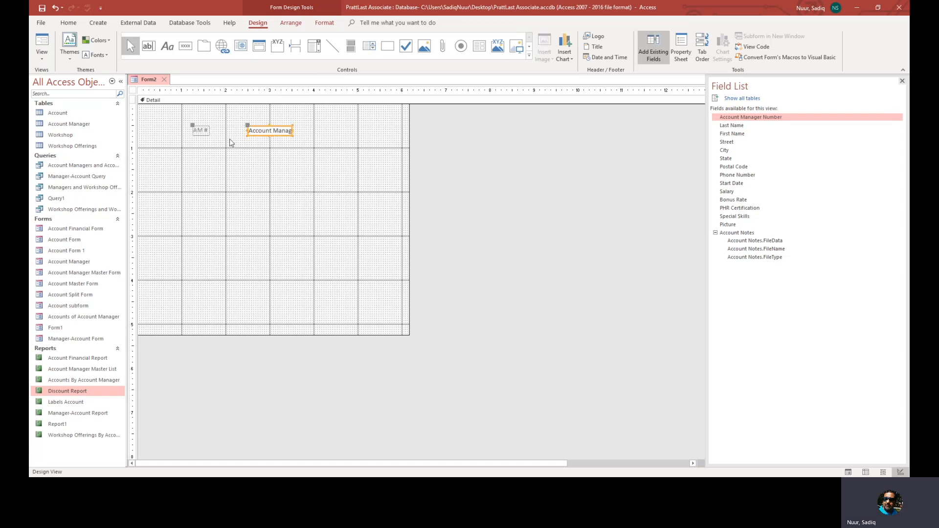
click(195, 130)
text(c)
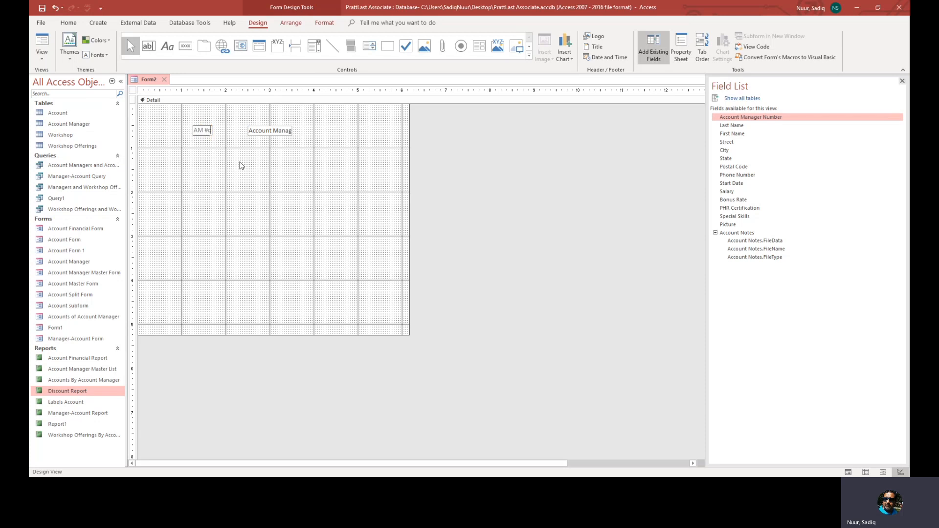
key(BackSpace)
key(BackSpace)
key(BackSpace)
key(BackSpace)
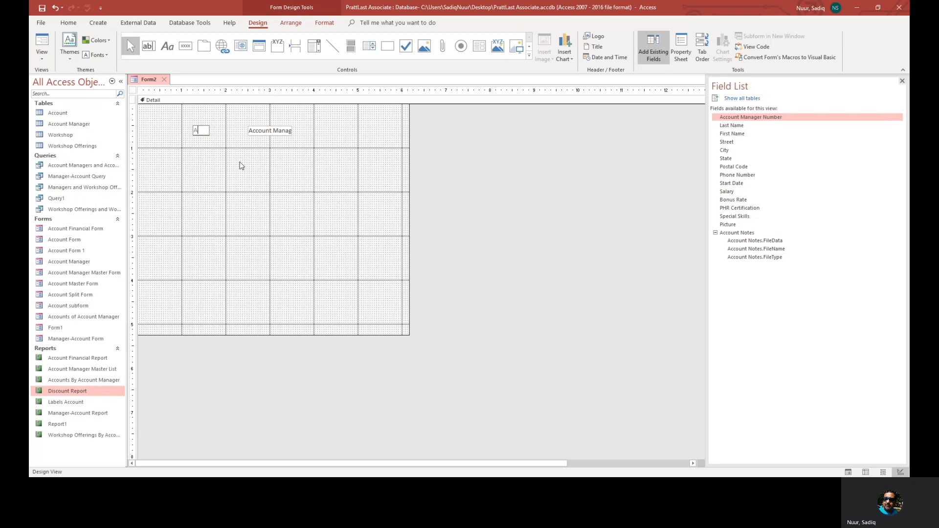
text(ccount )
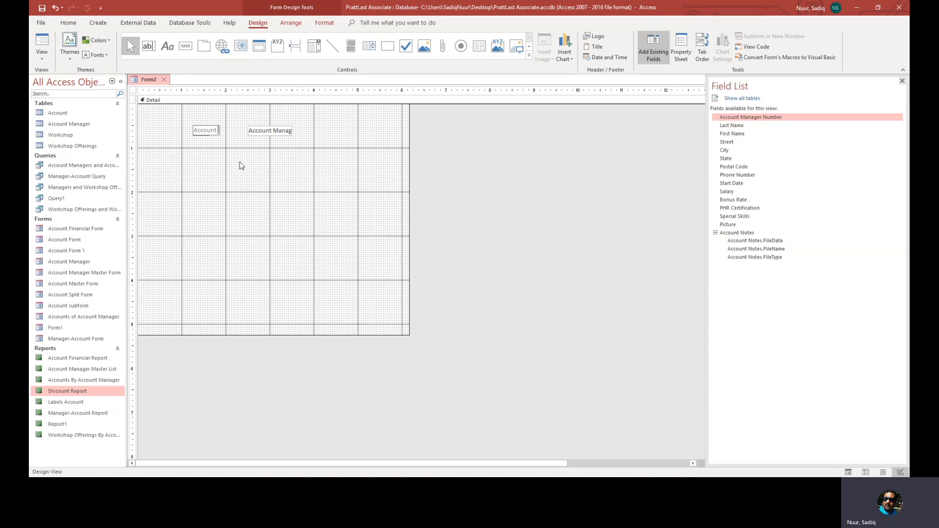
text(Manager Number:)
click(241, 164)
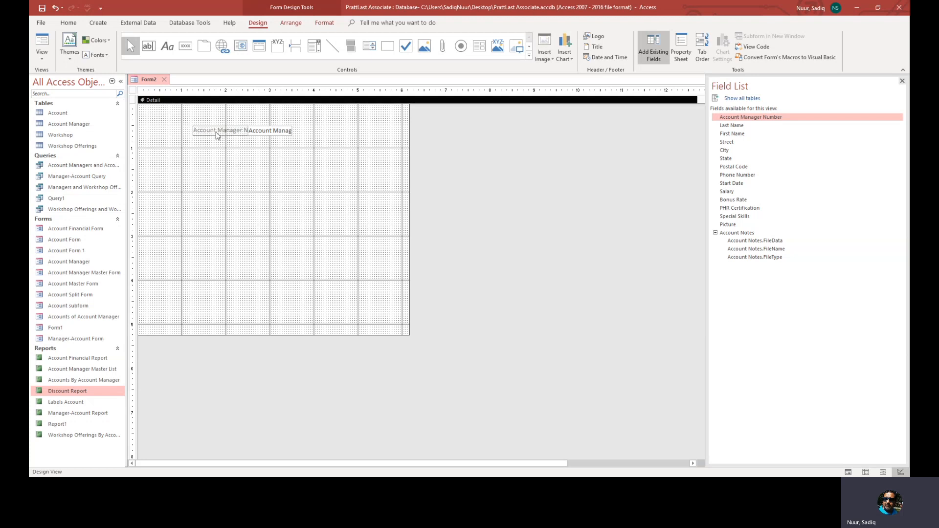
Move the Account Manager Number label and text box into one row without overlap, and slightly widen the text box
click(215, 133)
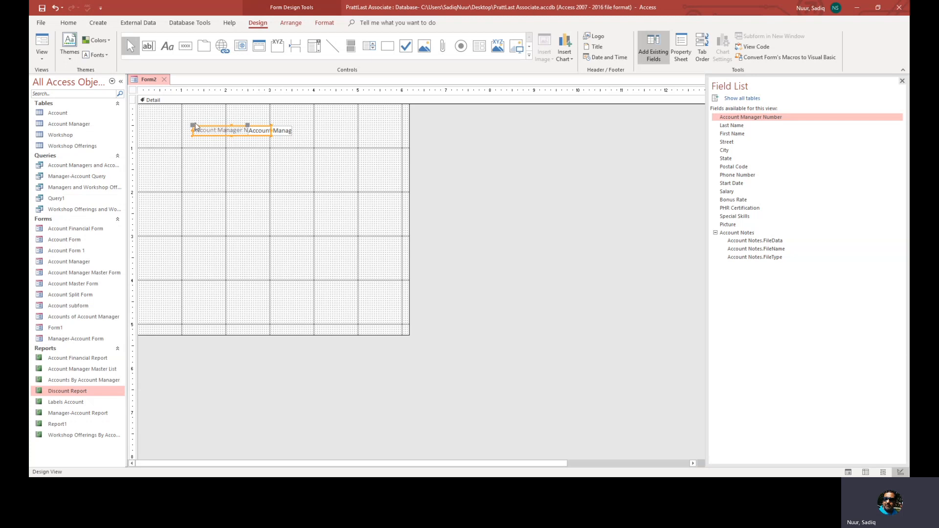
drag(193, 127, 149, 119)
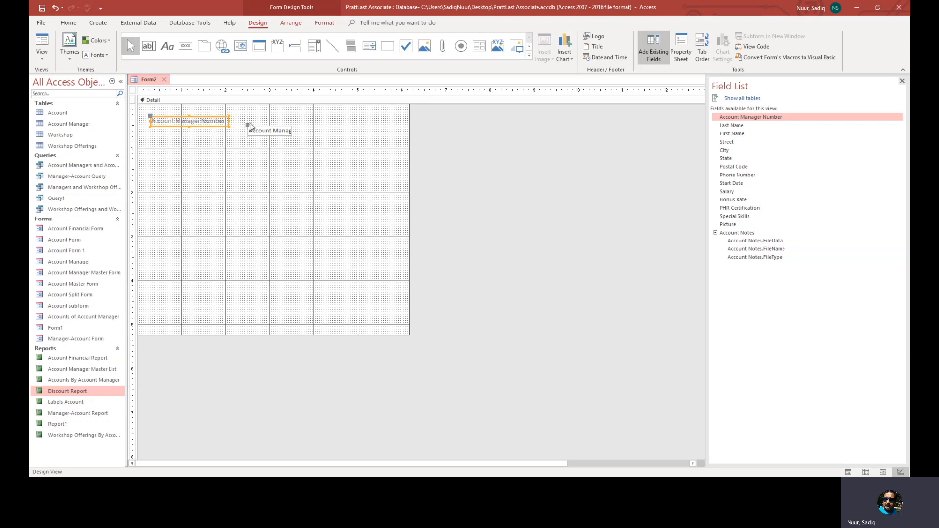
drag(247, 126, 241, 118)
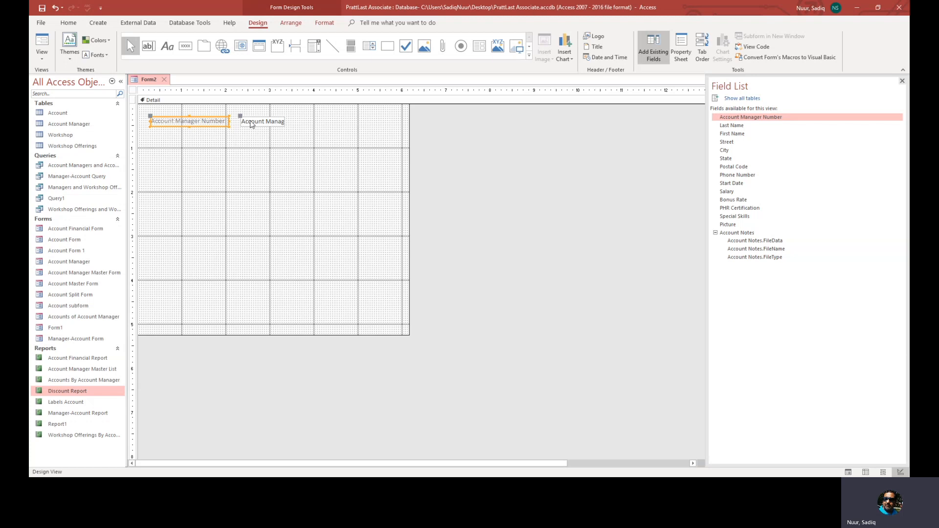
click(282, 125)
drag(287, 120, 290, 121)
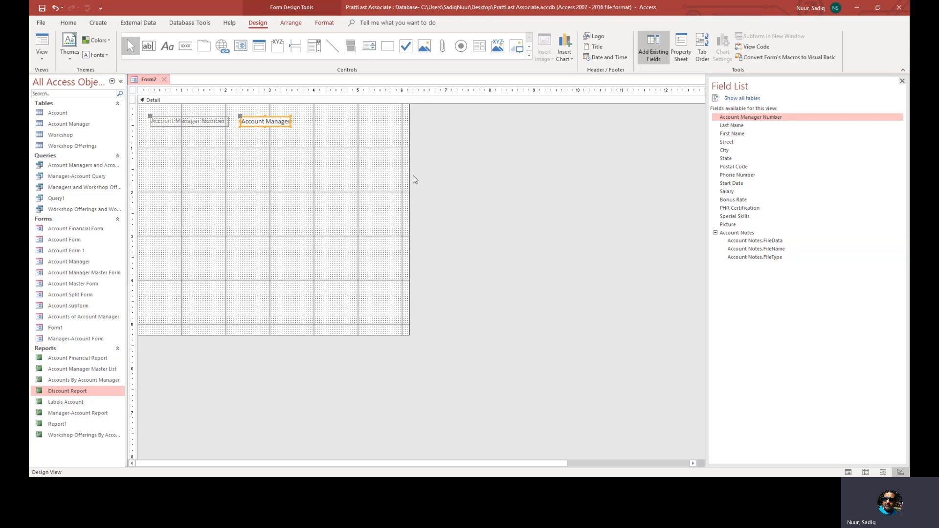
Widen the form to about 6.7 inches and draw an unbound text box beside the Account Manager Number field
drag(410, 176, 433, 175)
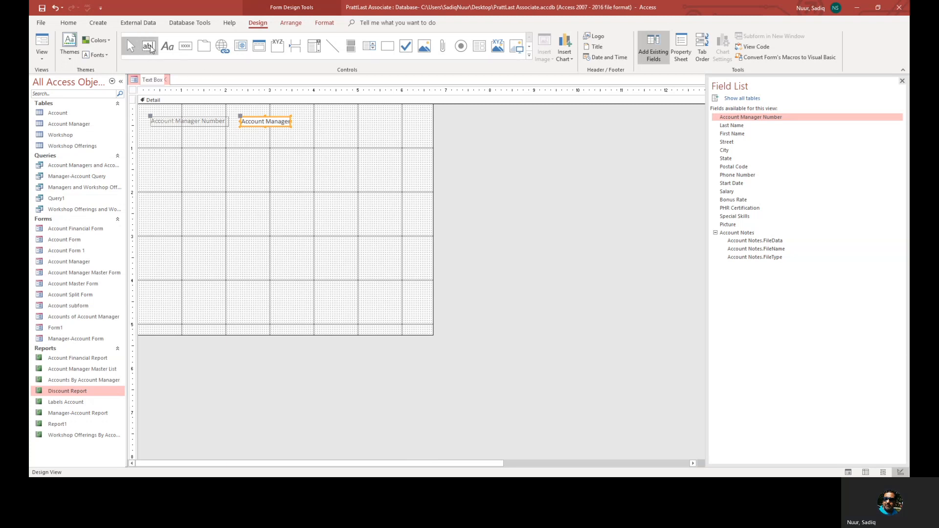
click(149, 47)
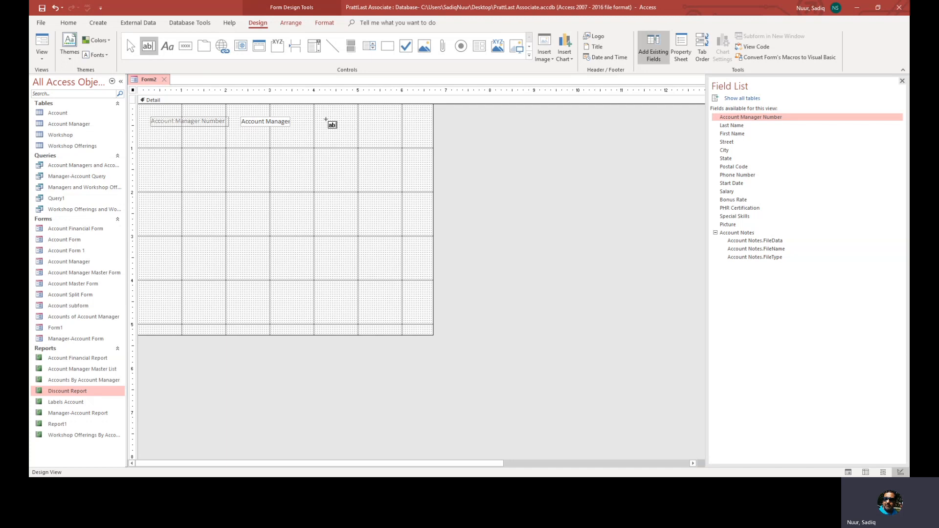
drag(314, 118, 417, 137)
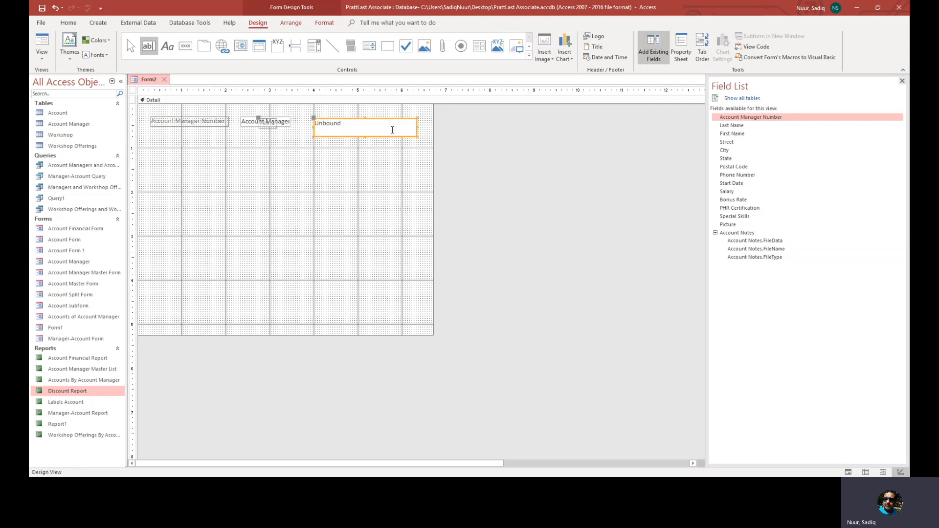
click(377, 116)
click(378, 123)
drag(378, 121, 383, 116)
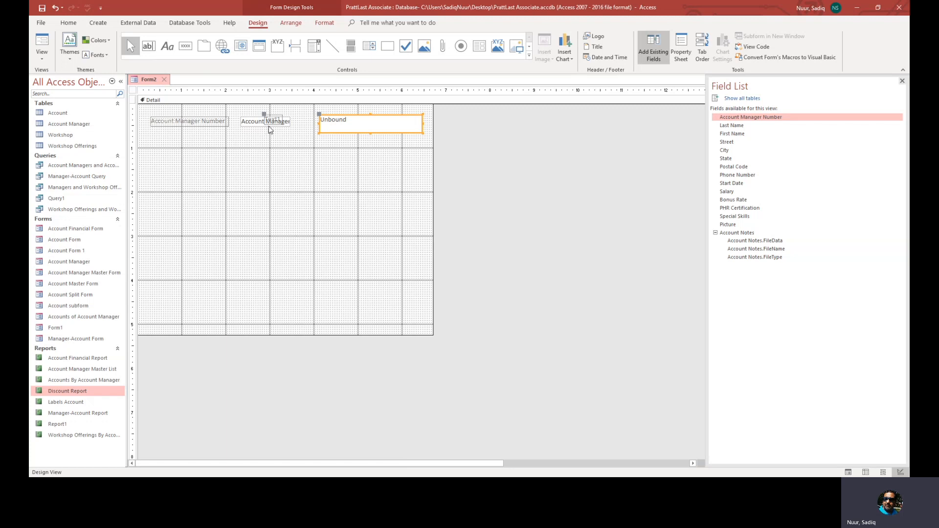
Delete the attached label of the unbound text box and reduce the box's height
click(272, 119)
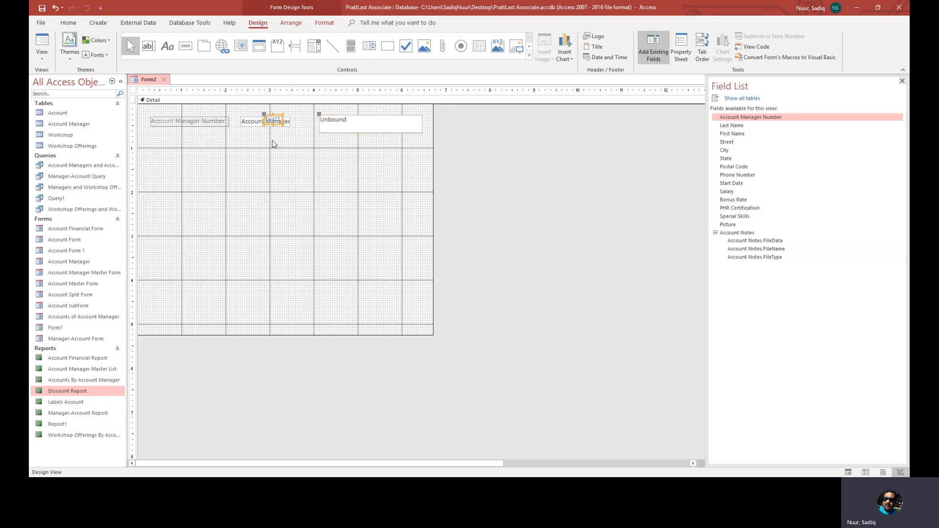
key(Delete)
click(359, 130)
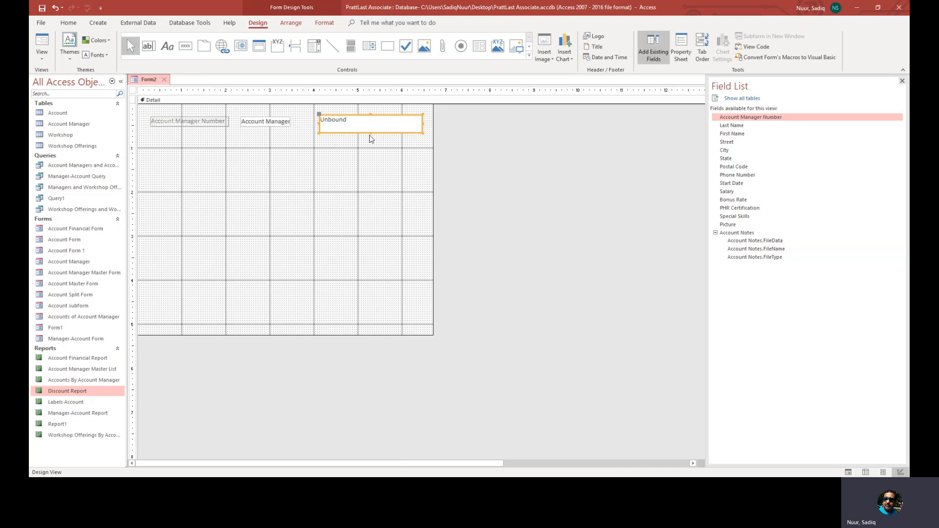
drag(369, 133, 366, 129)
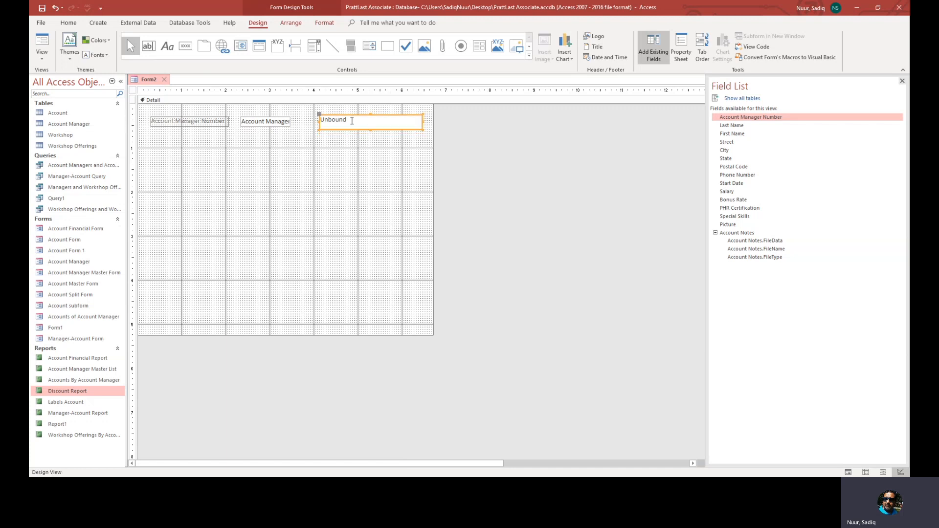
Enter the expression =[First Name]&' '&[Last Name] in the unbound text box
click(352, 123)
text(=)
text(()
text(First)
text( Name)
text(])
text(&)
text(&)
text([)
text(Last)
text( Name)
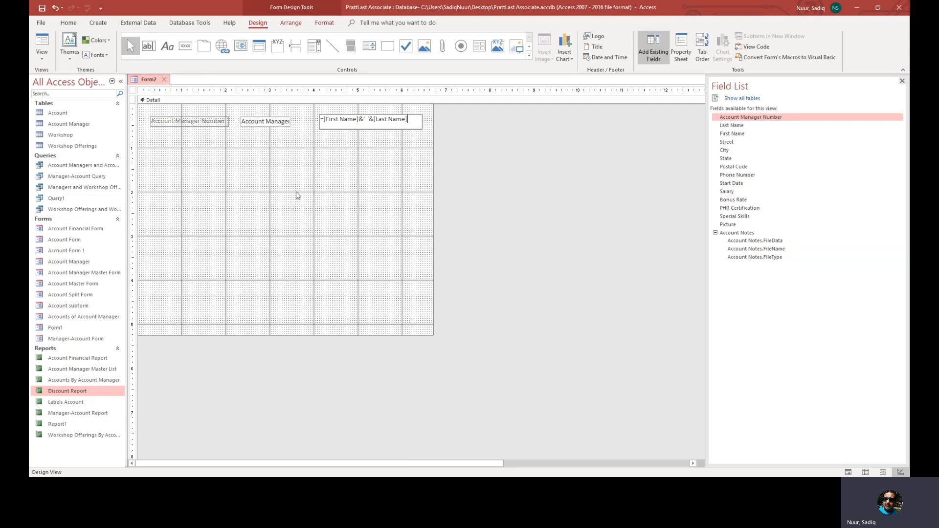
click(312, 192)
Reduce the full-name text box's height a little more and move it closer to the Account Manager Number box
click(350, 128)
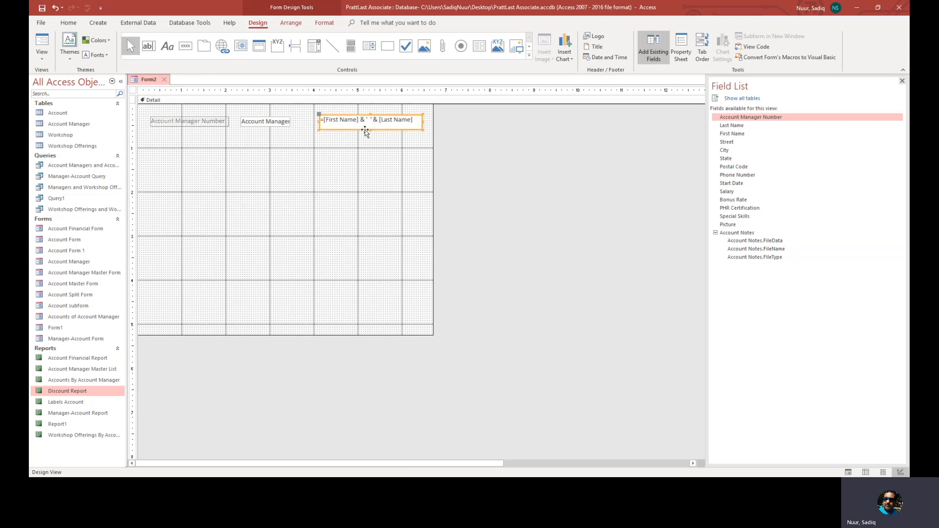
drag(371, 128, 370, 125)
click(369, 141)
click(339, 119)
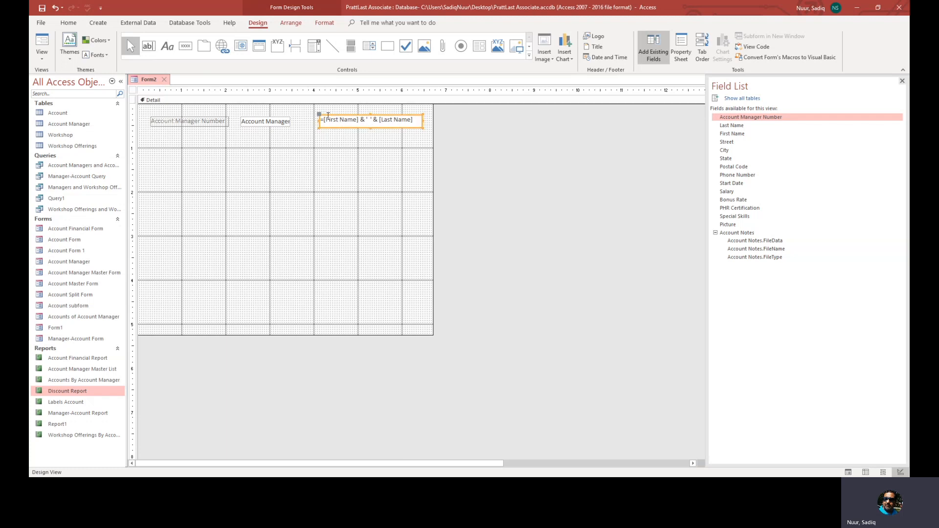
click(327, 116)
drag(327, 116, 311, 115)
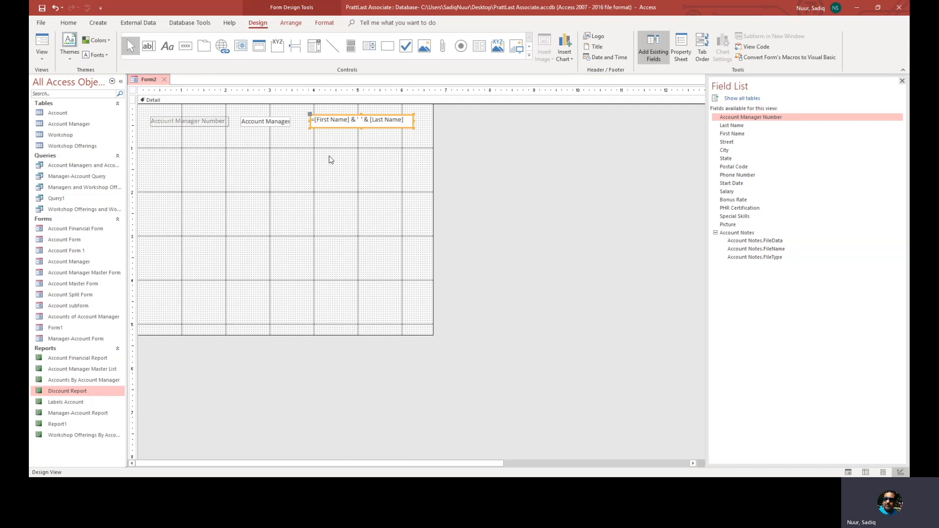
click(336, 170)
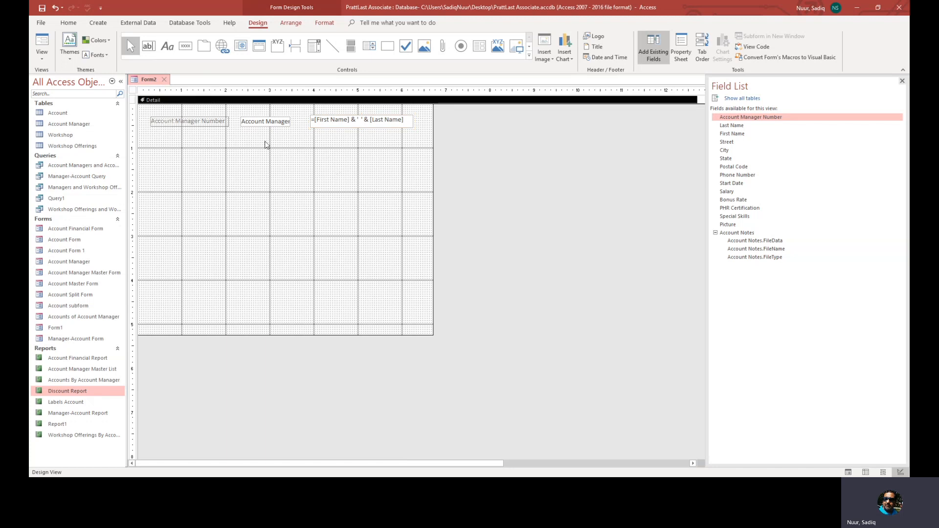
Nudge the Account Manager Number text box and its label up to line up with the full-name box
click(266, 123)
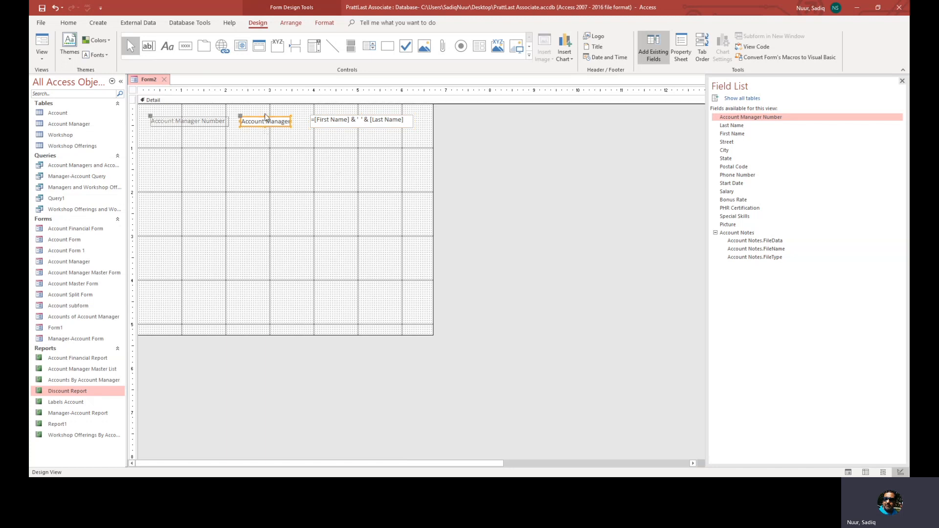
click(264, 118)
click(264, 116)
click(188, 119)
drag(188, 116, 188, 114)
click(211, 175)
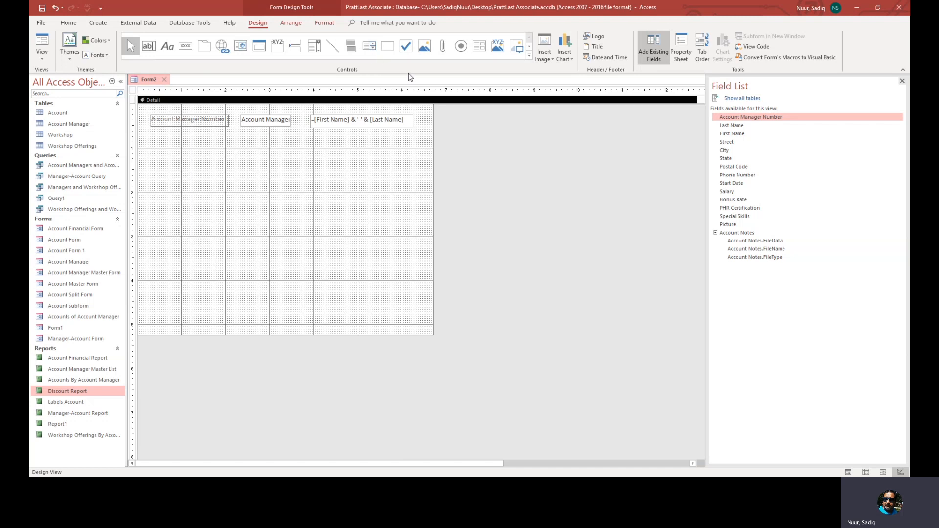
Draw a tab control about 6 inches wide below the fields and set its first page's caption to "Datasheet"
click(201, 47)
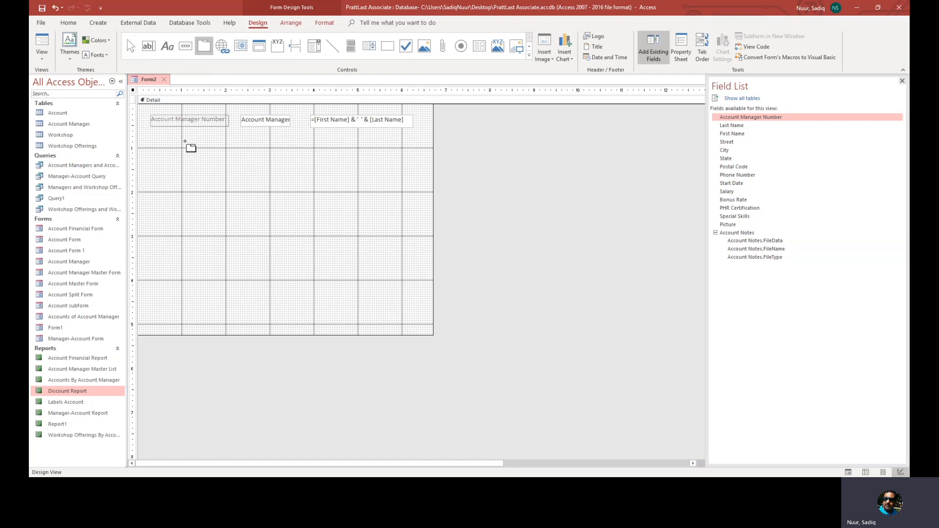
drag(152, 153, 417, 264)
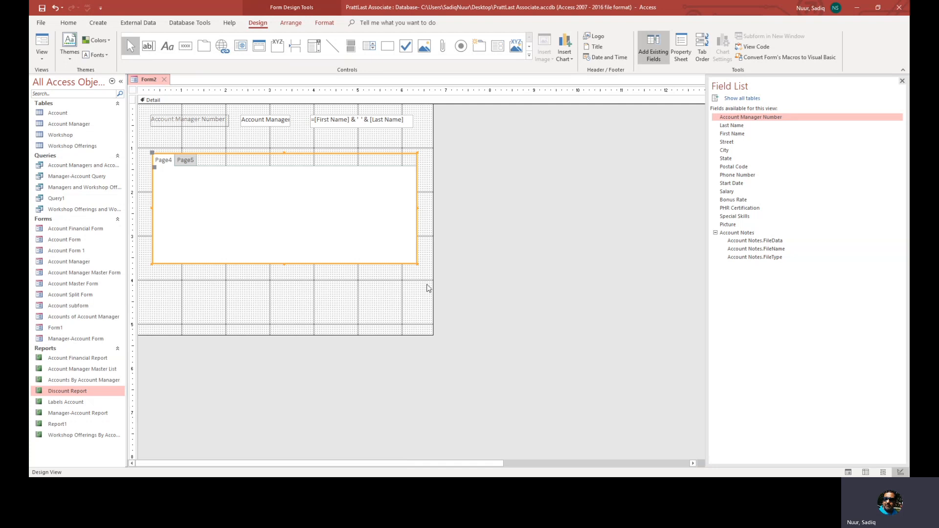
click(165, 162)
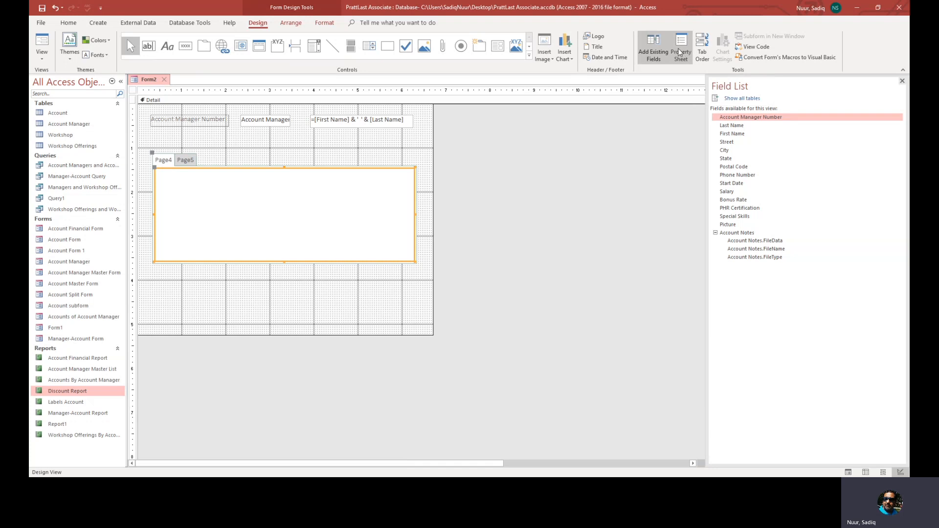
click(678, 48)
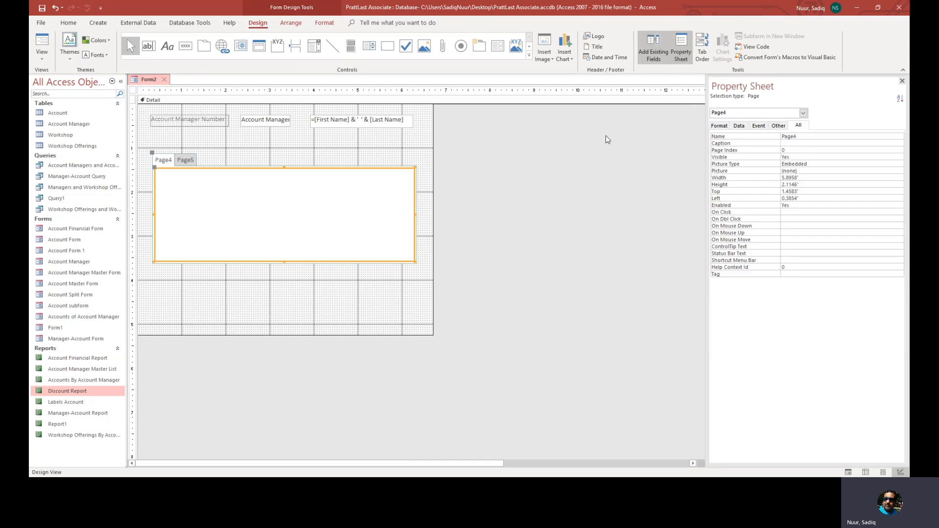
click(801, 136)
double_click(792, 136)
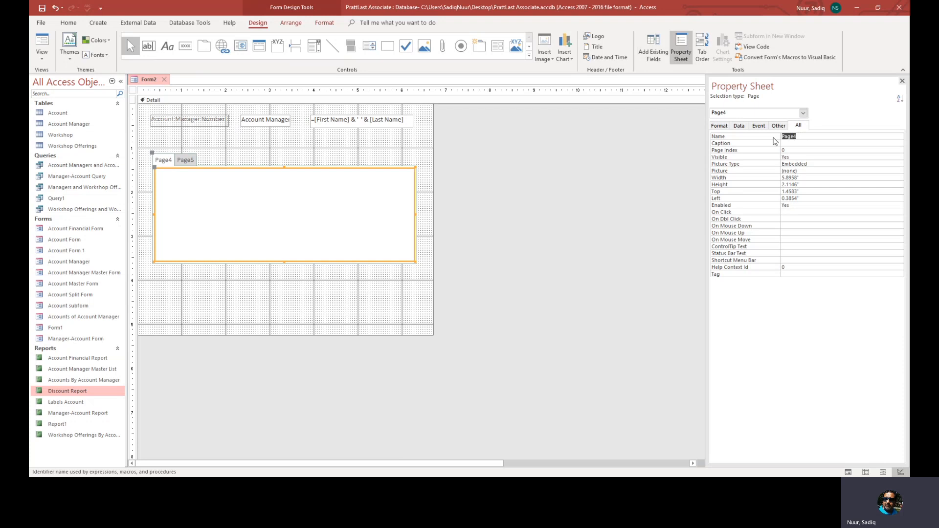
click(792, 144)
text(Datasheet)
Set the caption of the tab control's second page to "Charts"
click(188, 161)
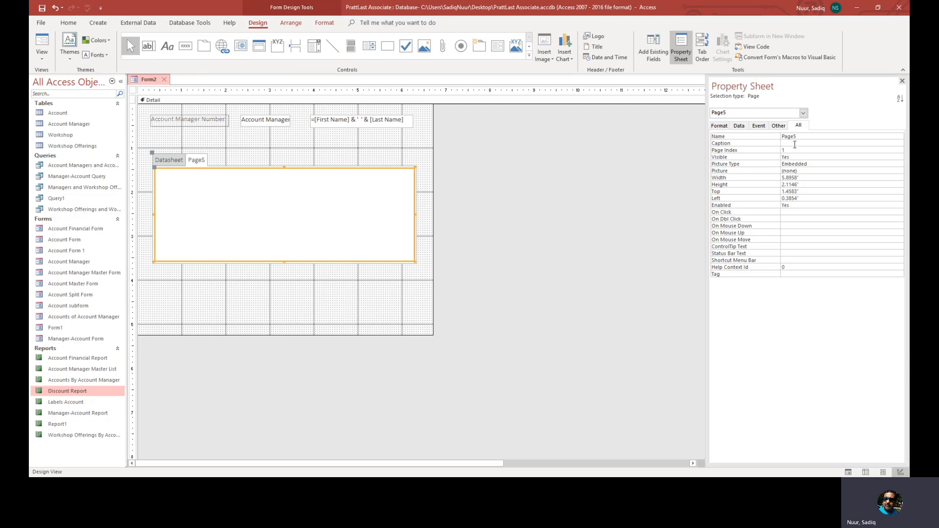
click(794, 143)
text(Charts)
click(658, 201)
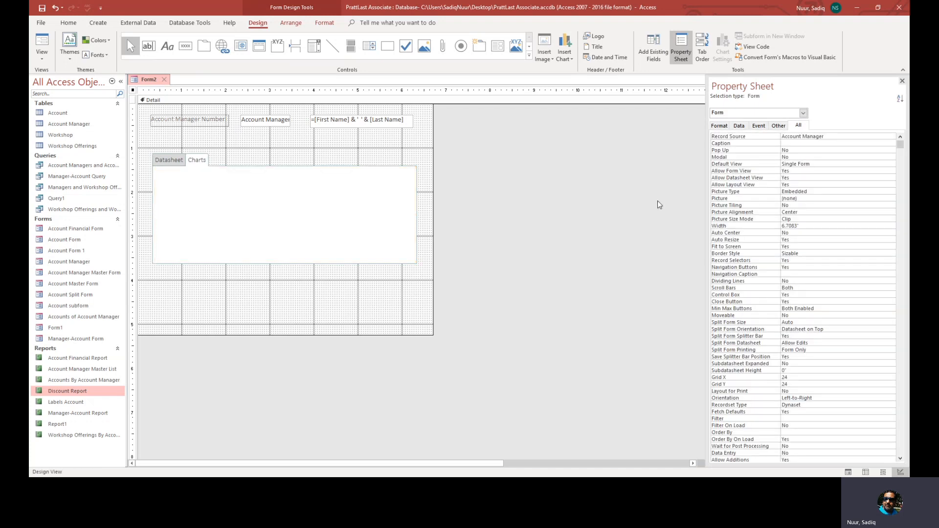
click(195, 162)
click(216, 167)
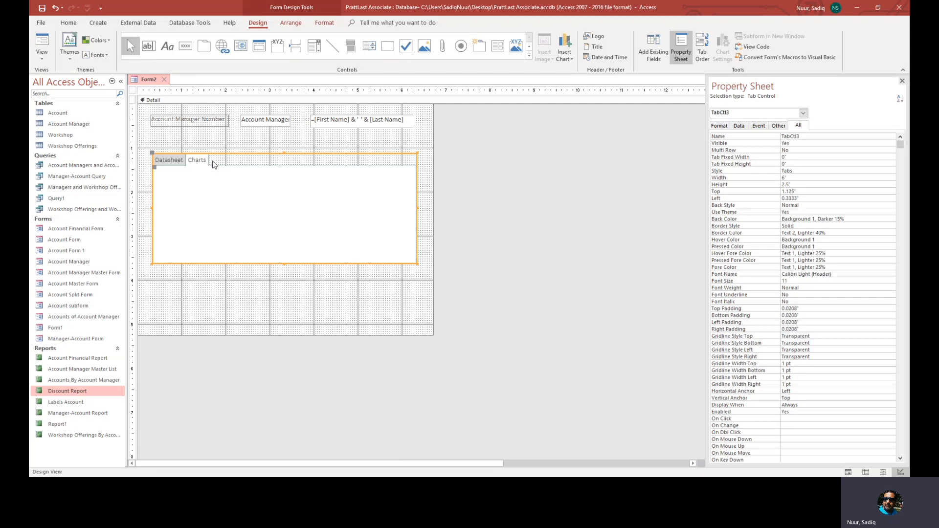
right_click(214, 164)
click(337, 200)
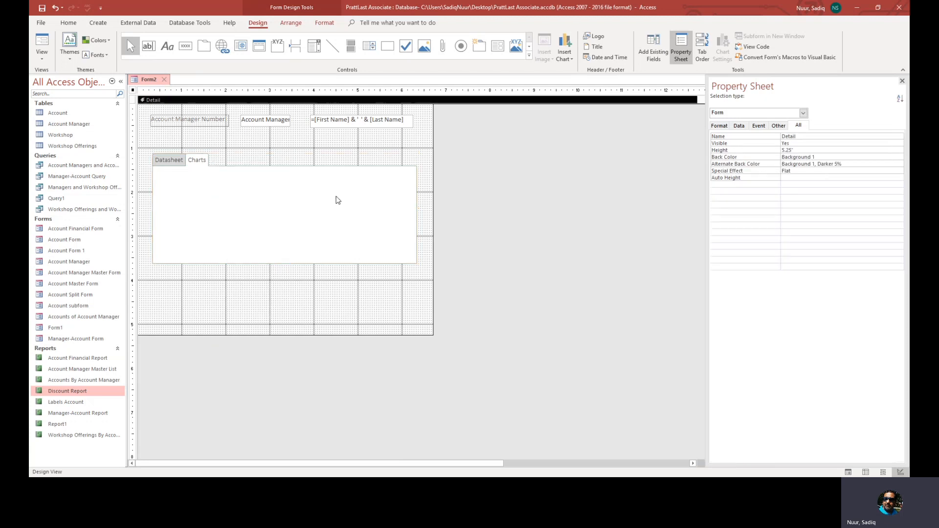
click(279, 168)
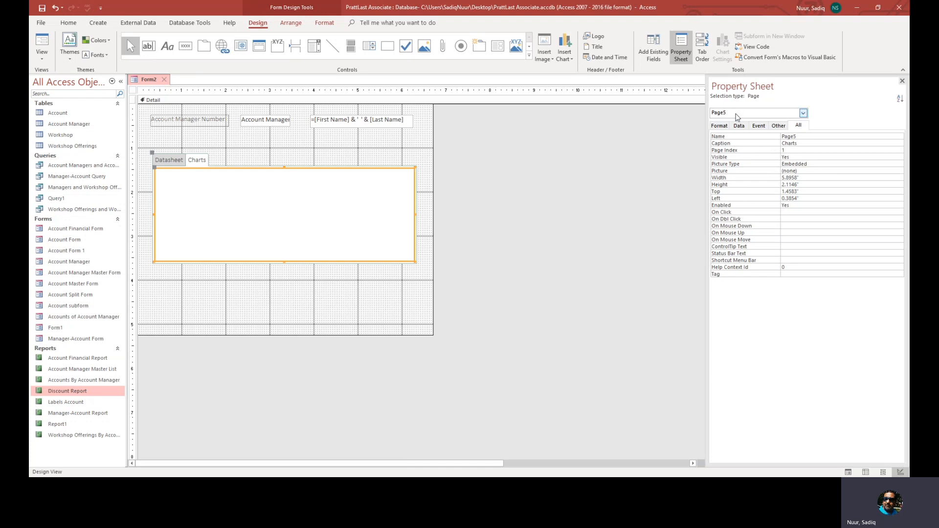
click(341, 207)
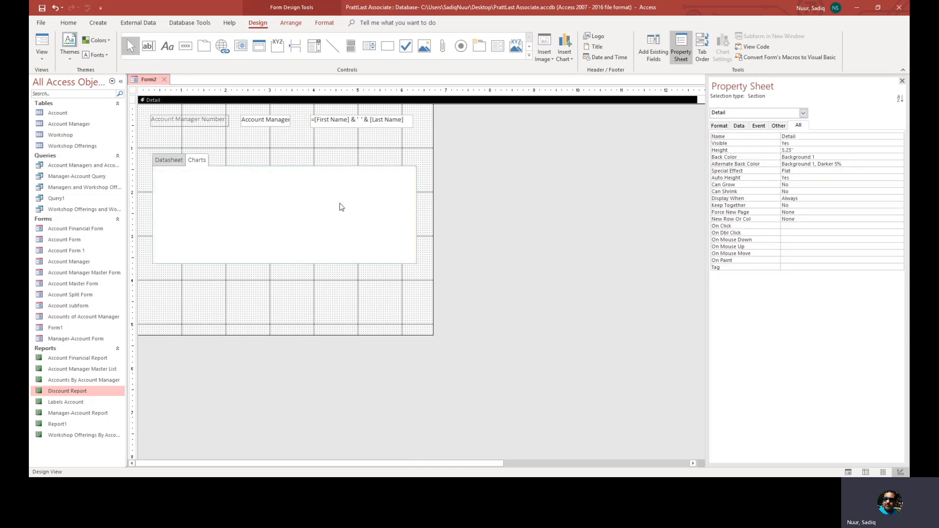
Draw a subform control about 5.67 inches wide and 1.75 inches high on the tab control's open Charts page
click(161, 159)
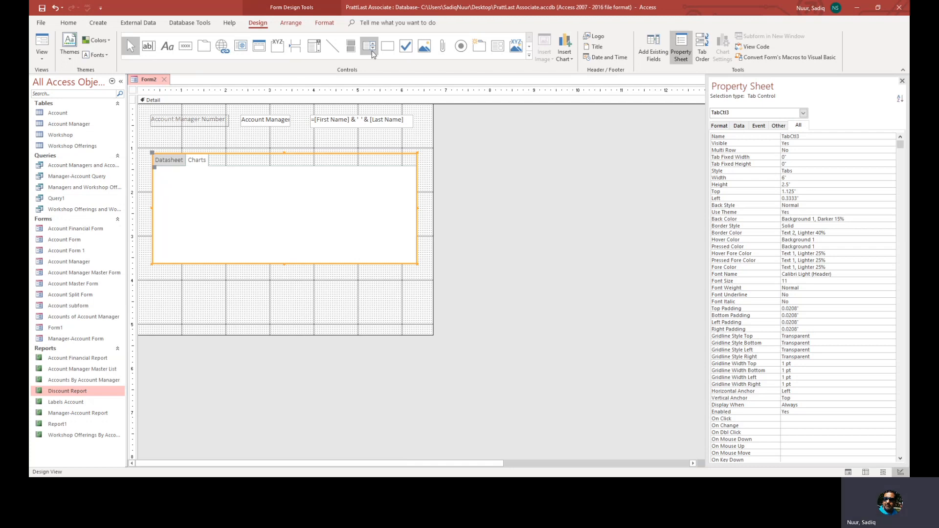
click(498, 46)
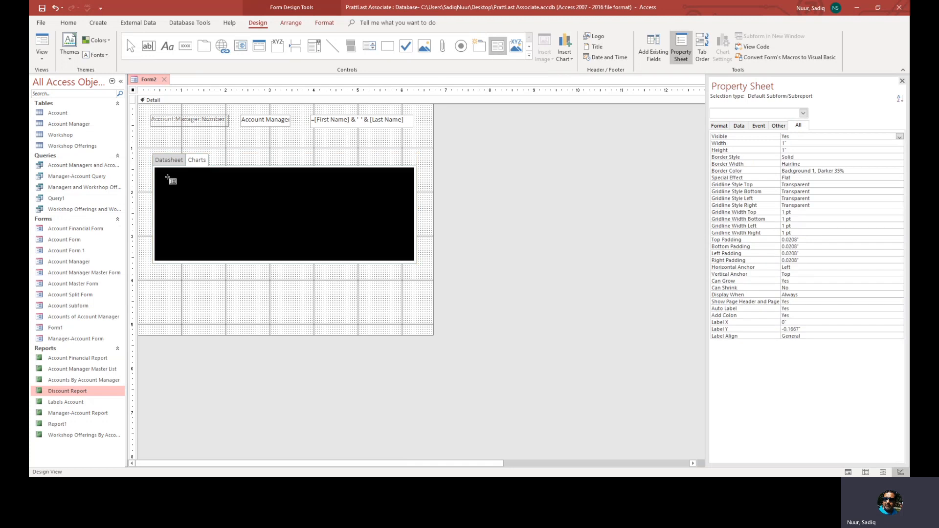
drag(156, 175, 405, 255)
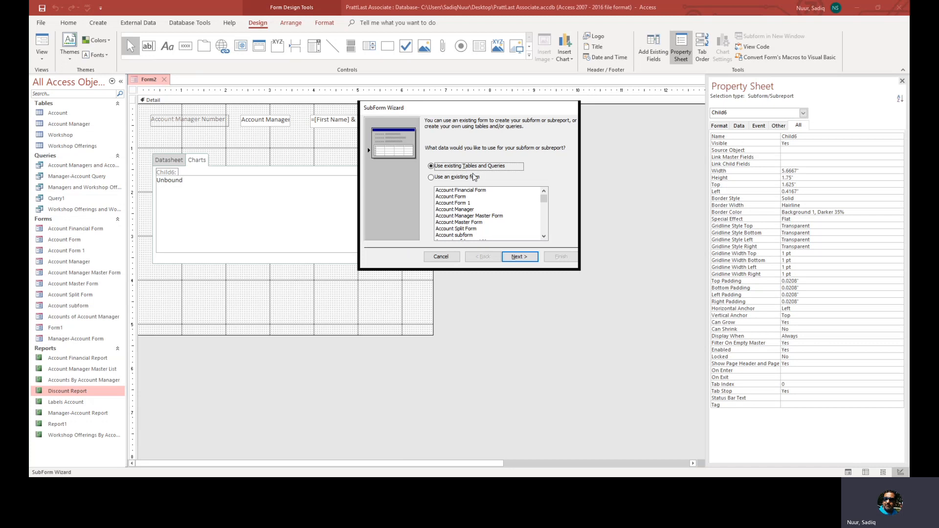
Base the subform on all fields of the Managers and Workshop Offerings query, linked to the main form by Account Manager Number
click(520, 257)
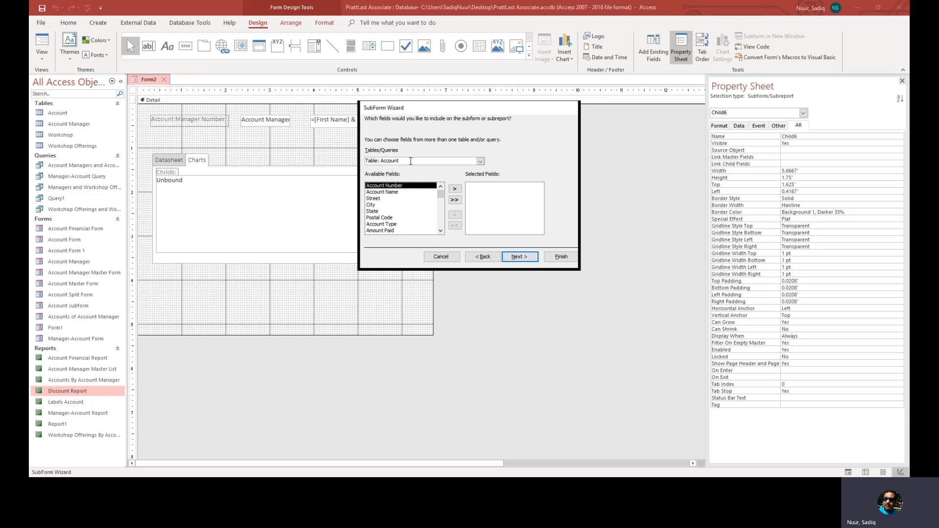
click(481, 161)
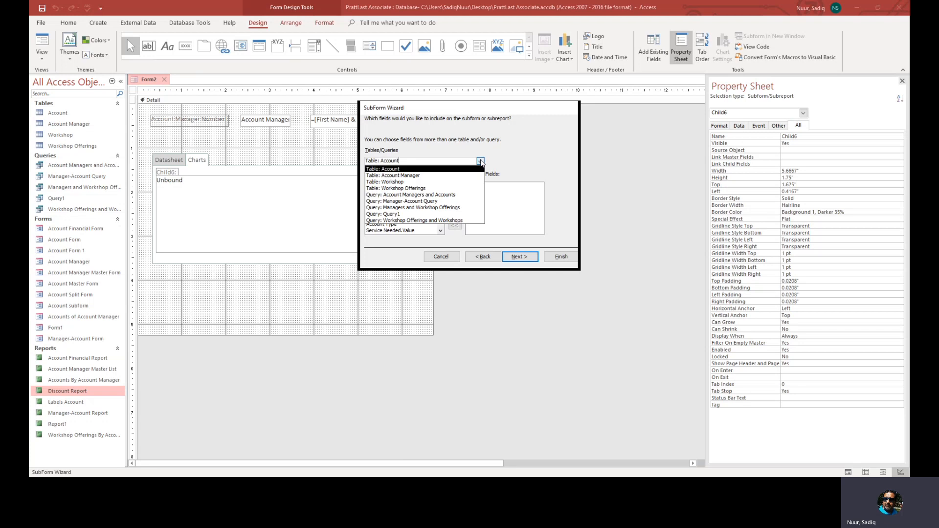
click(470, 208)
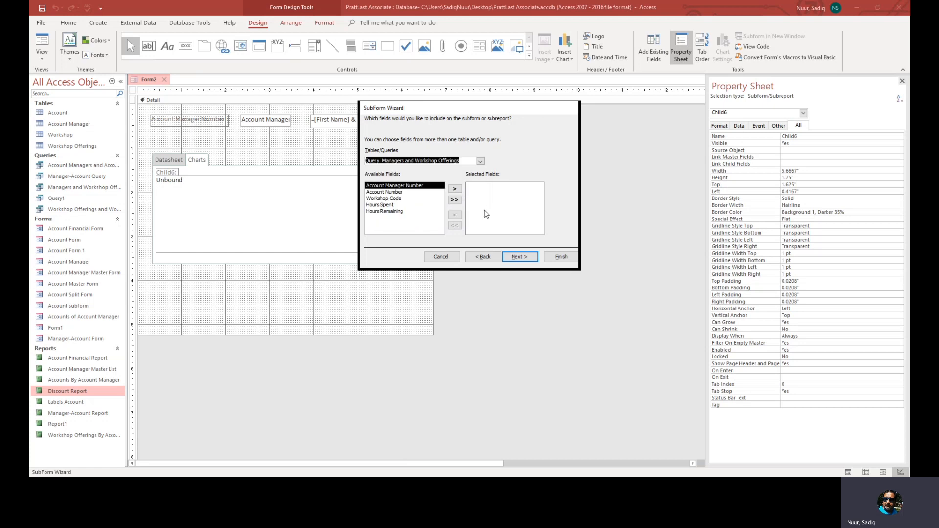
click(454, 200)
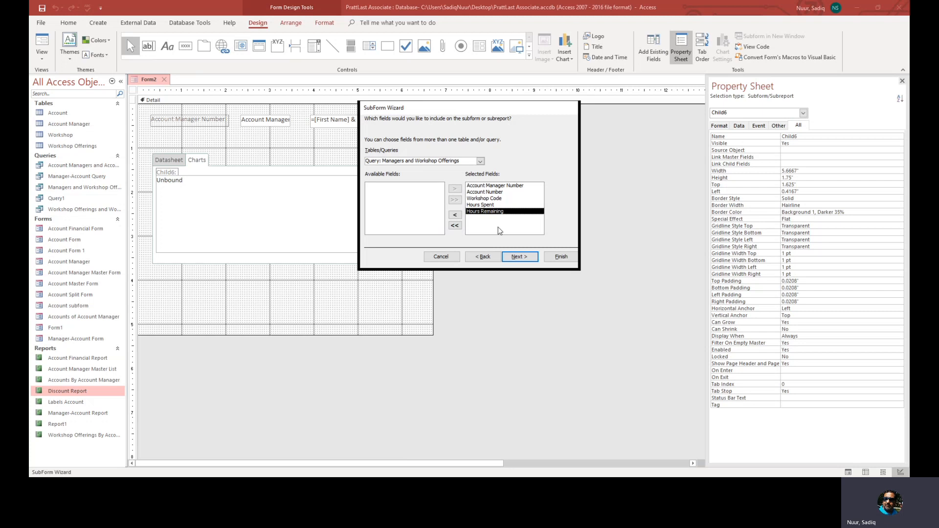
click(522, 260)
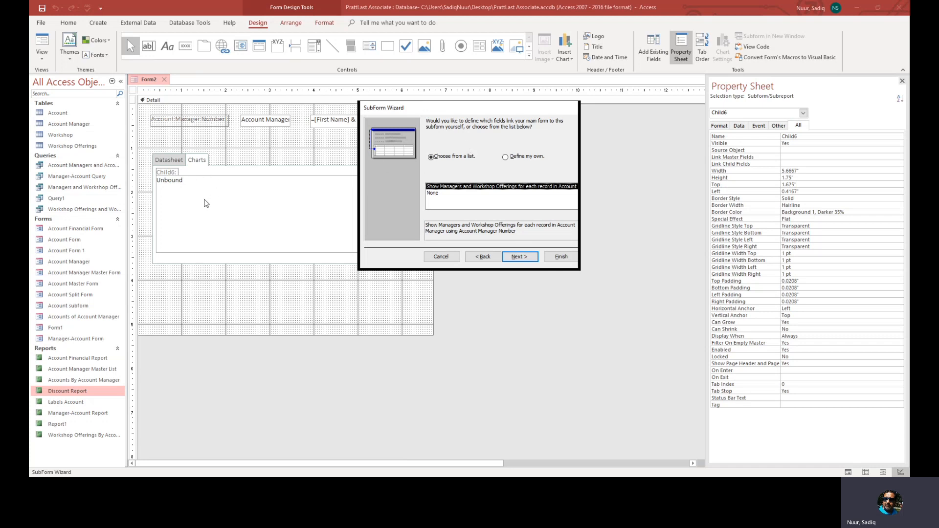
click(522, 259)
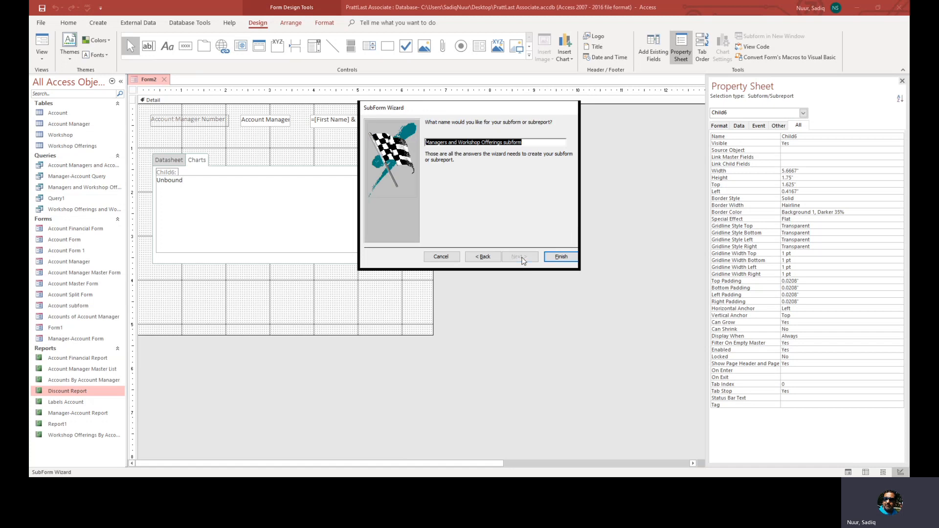
Name the subform "Workshop Offerings for Manager", finish the wizard and widen the subform control to about 5.67 inches
click(460, 142)
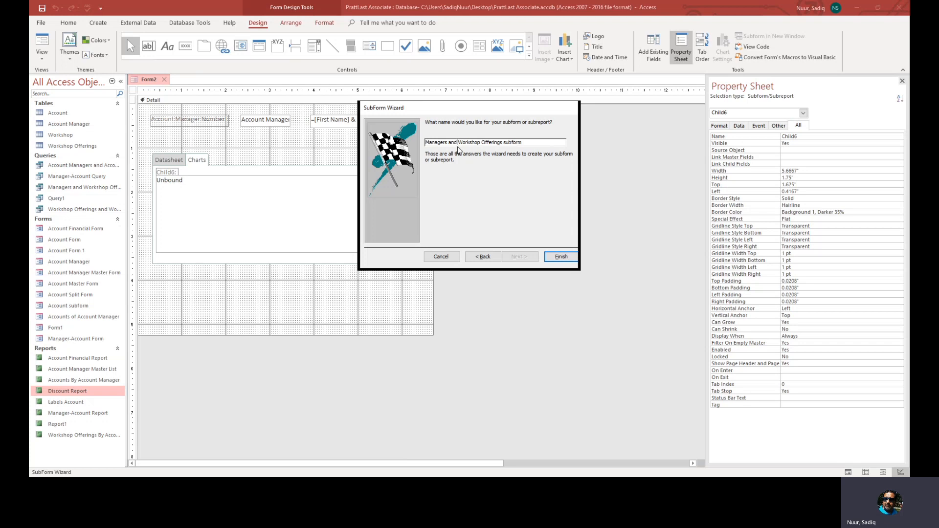
key(BackSpace)
key(BackSpace)
key(BackSpace)
key(BackSpace)
key(BackSpace)
key(BackSpace)
key(BackSpace)
key(BackSpace)
key(BackSpace)
key(BackSpace)
key(BackSpace)
key(BackSpace)
key(BackSpace)
text(for Manager)
key(Delete)
key(Delete)
key(Delete)
key(Delete)
key(Delete)
key(Delete)
click(561, 258)
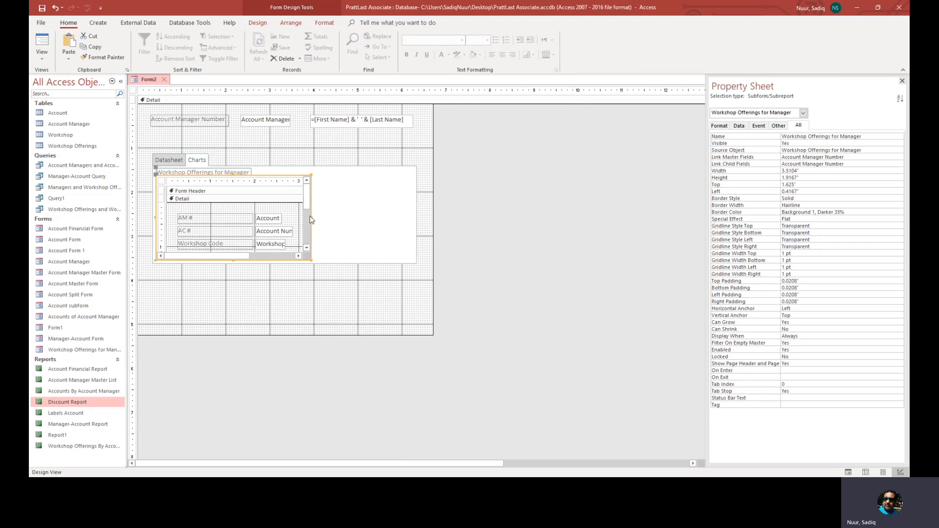
drag(311, 216, 407, 216)
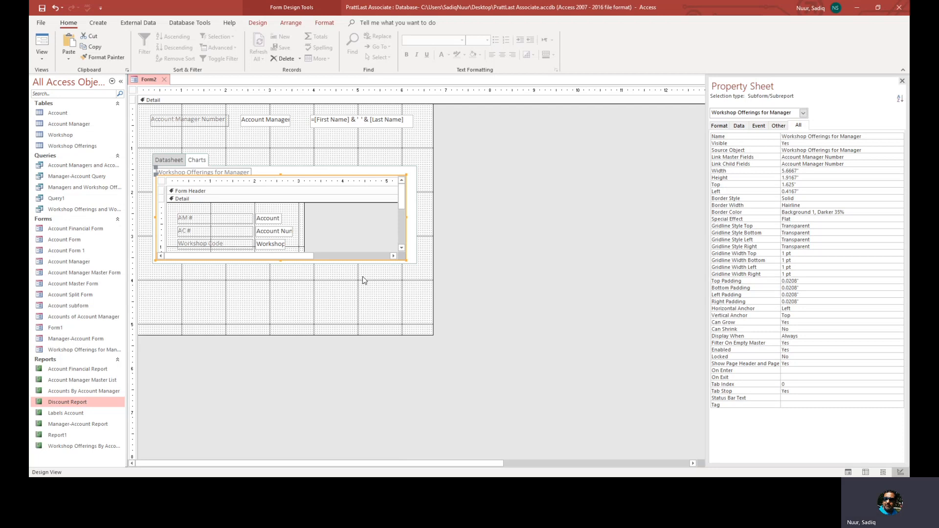
Fit all datasheet columns of the Workshop Offerings for Manager form to their contents and bring the form into Design view
click(75, 351)
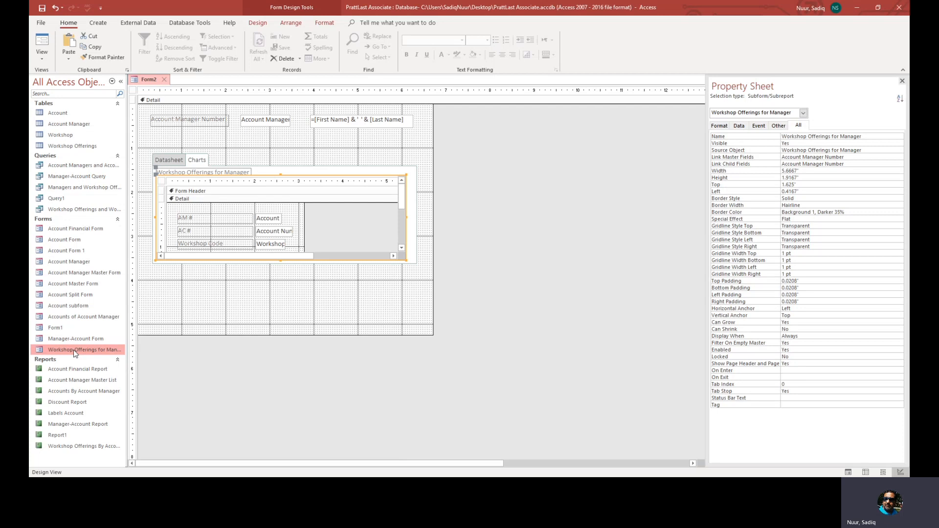
double_click(73, 350)
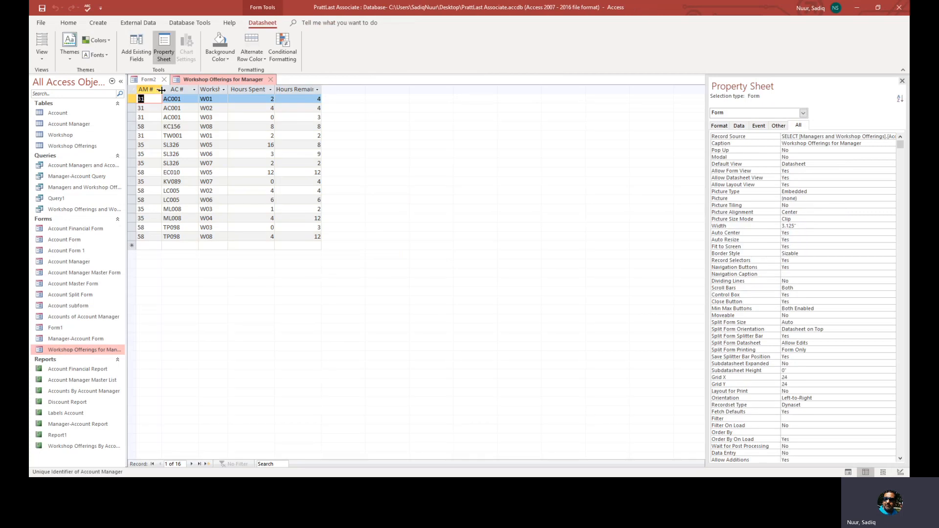
double_click(162, 90)
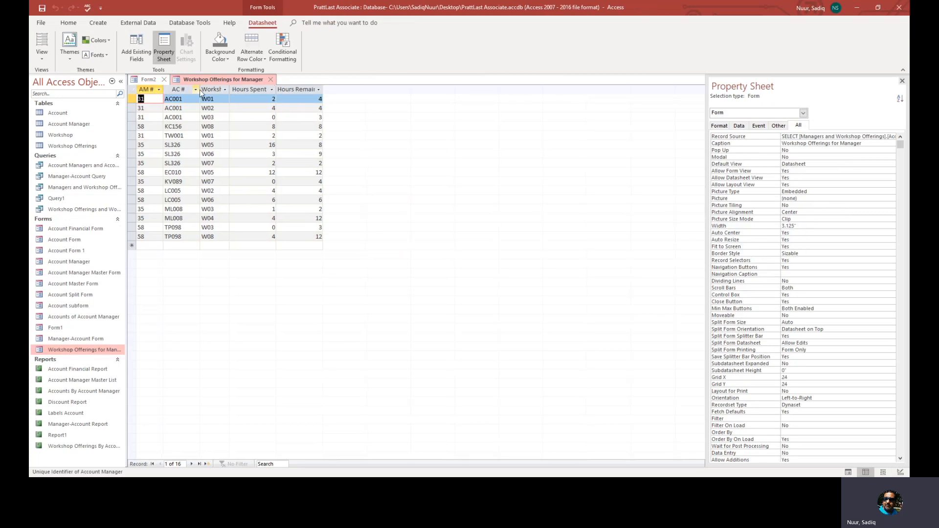
double_click(199, 90)
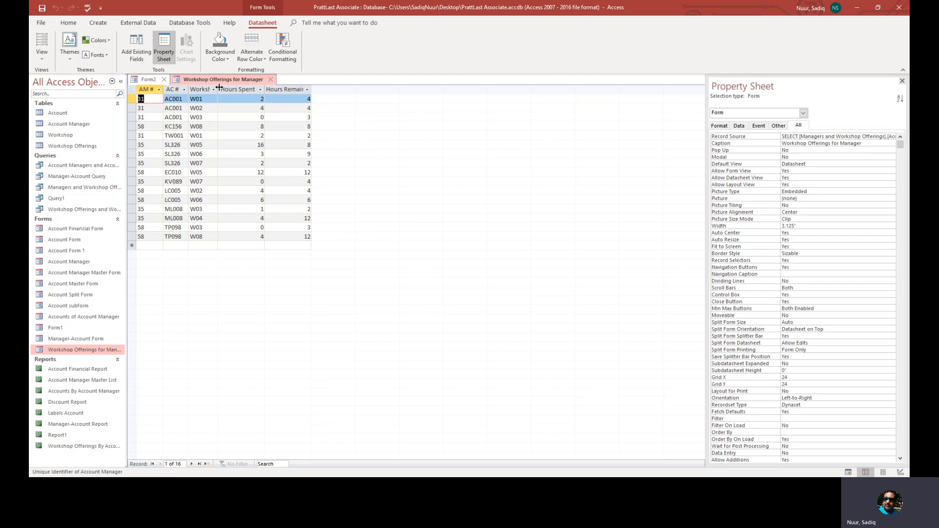
double_click(219, 89)
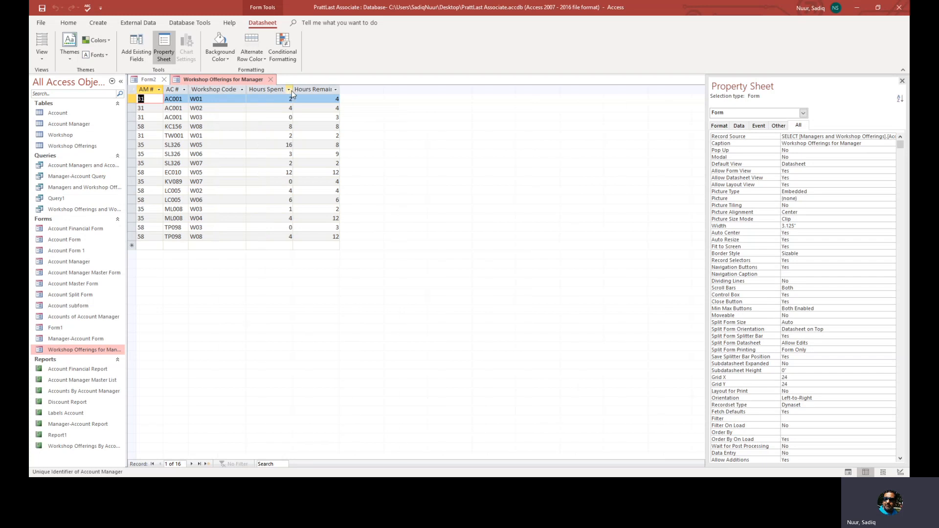
double_click(293, 91)
double_click(340, 90)
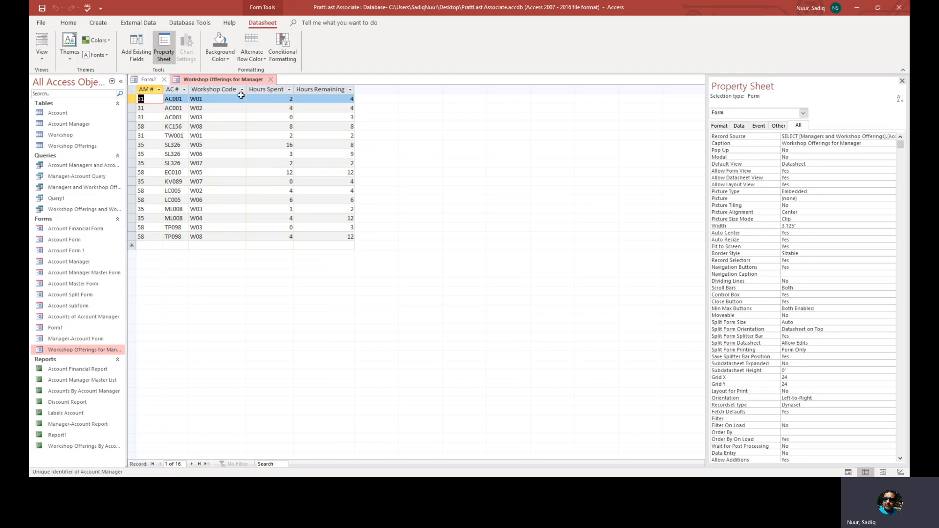
click(41, 54)
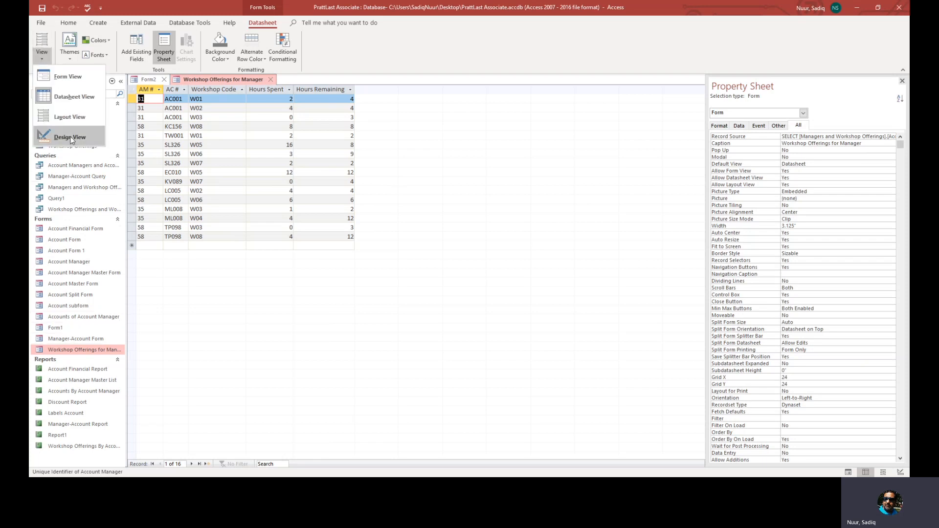
click(71, 139)
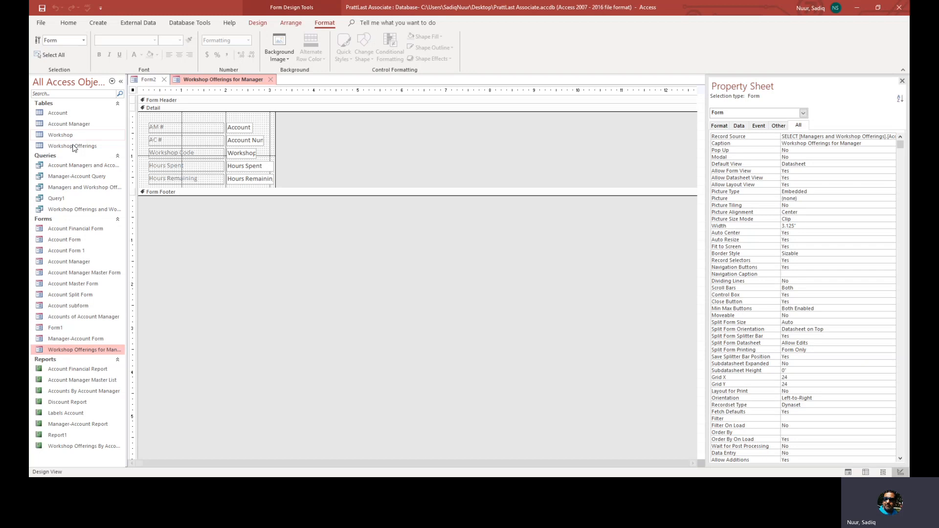
Change the caption of the AM # label to "Account Manager #"
click(153, 126)
click(153, 126)
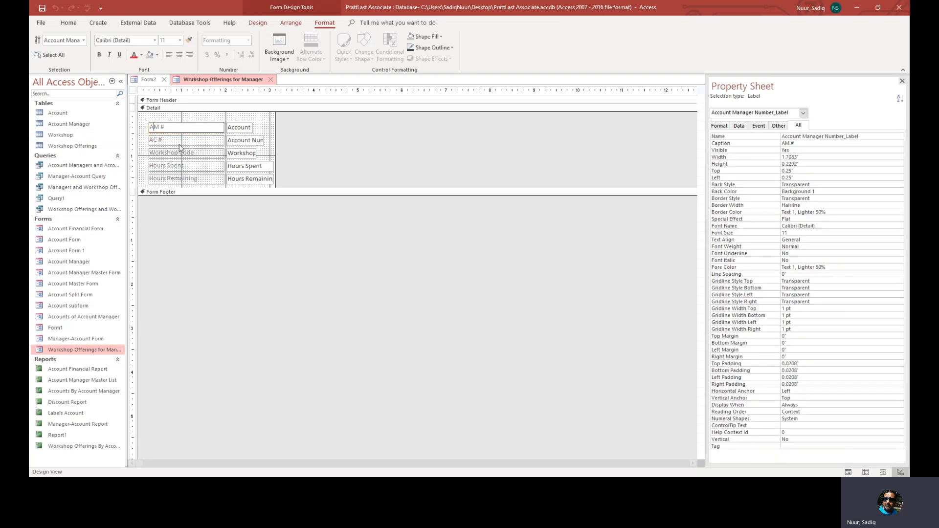
text(ccount)
text( M)
text(ana)
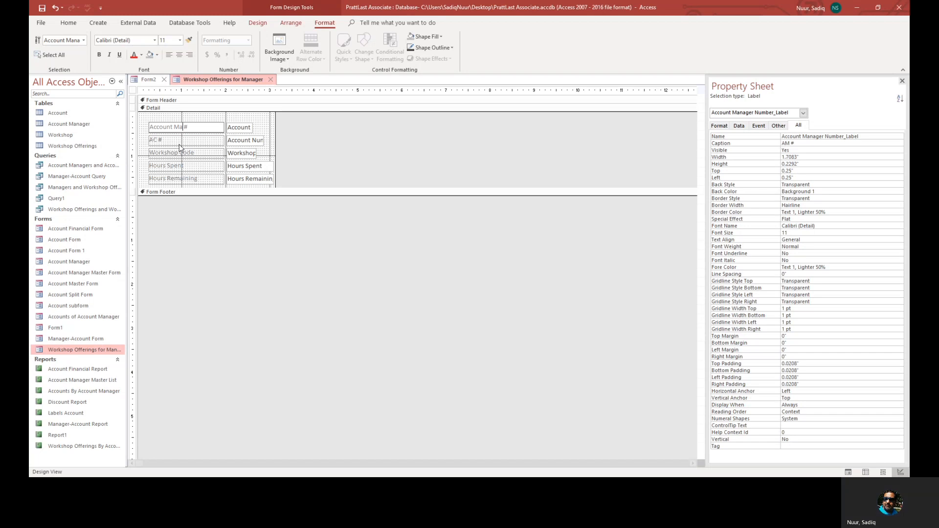
text(r)
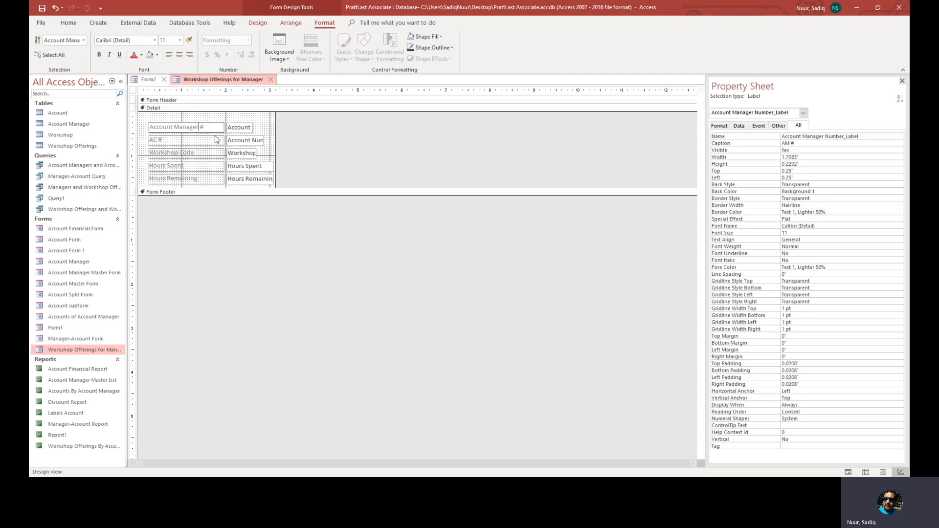
click(263, 124)
Delete the account manager number label and its text box from the form's Detail section
click(202, 130)
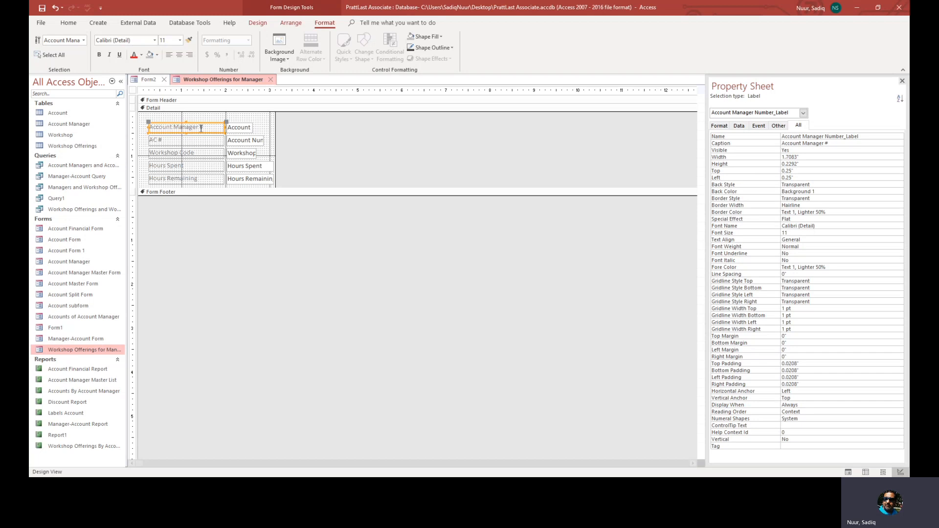
key(Delete)
click(230, 129)
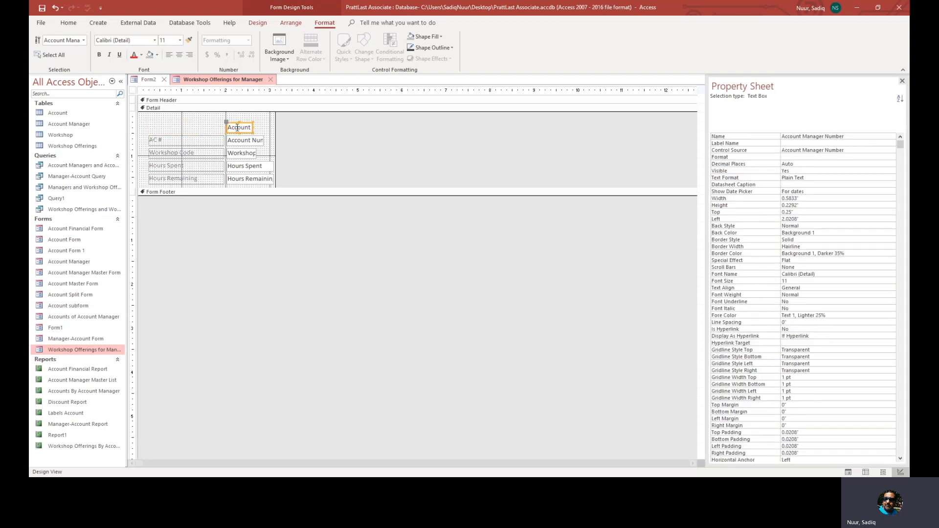
key(Delete)
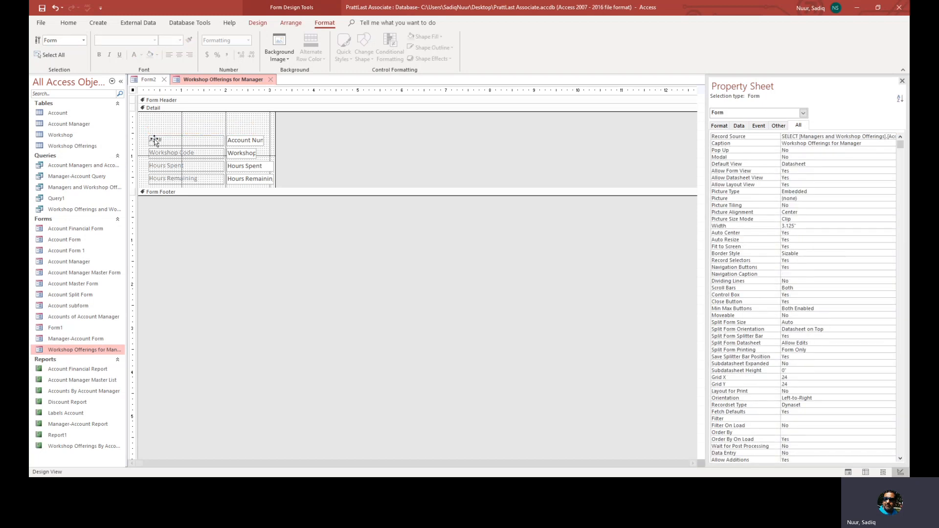
Change the caption of the AC # label to "Account Number"
click(155, 142)
text(ccount )
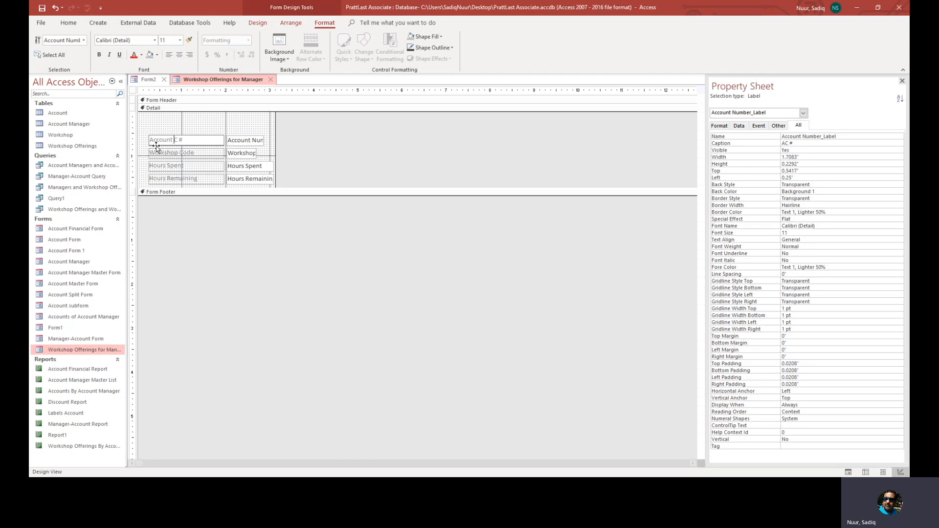
text(Number)
key(Delete)
key(Delete)
click(179, 130)
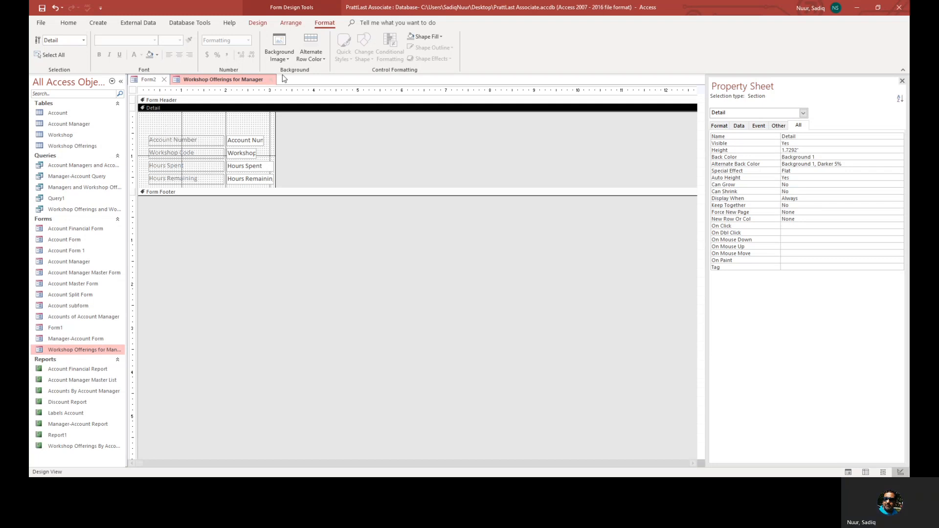
Close the Workshop Offerings for Manager form with its design changes saved and reopen it in Datasheet view
click(271, 79)
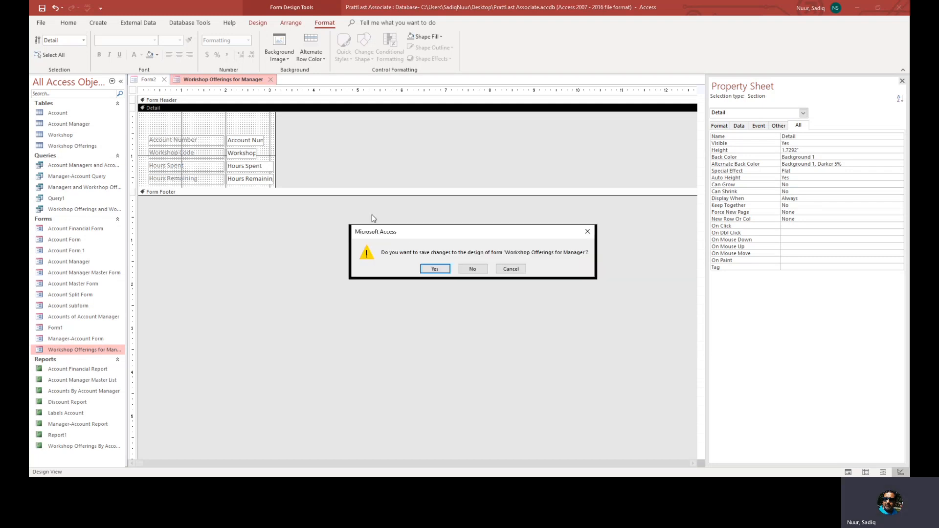
click(437, 269)
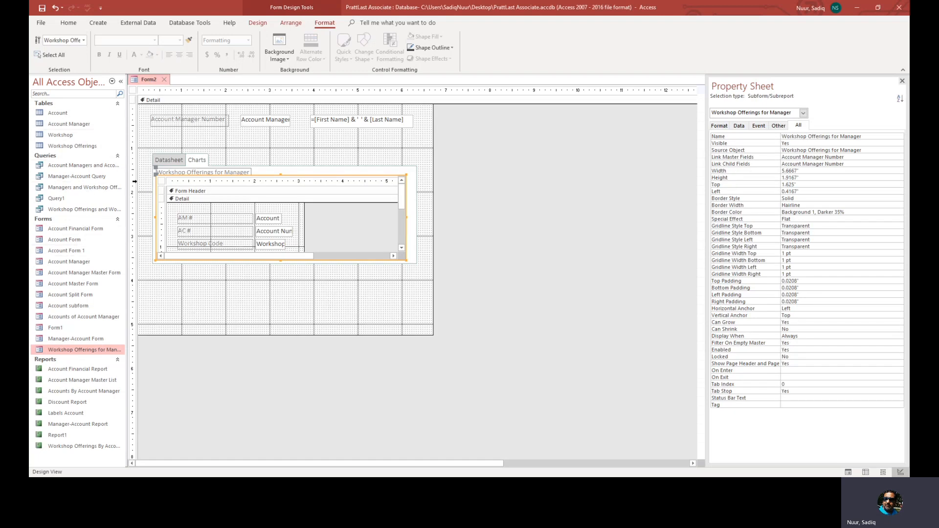
double_click(75, 350)
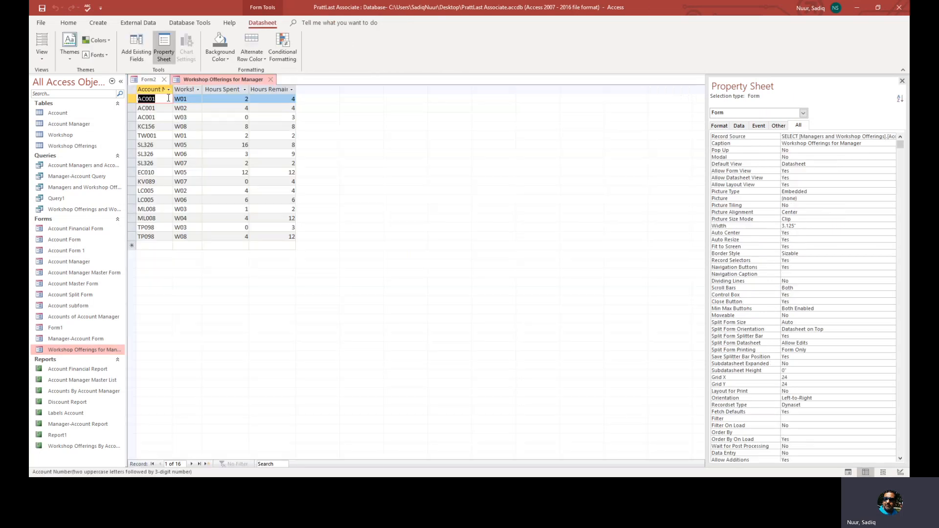
Fit the Account Number, Workshop Code and Hours Remaining columns to their contents, and close the Workshop Offerings for Manager form
double_click(174, 90)
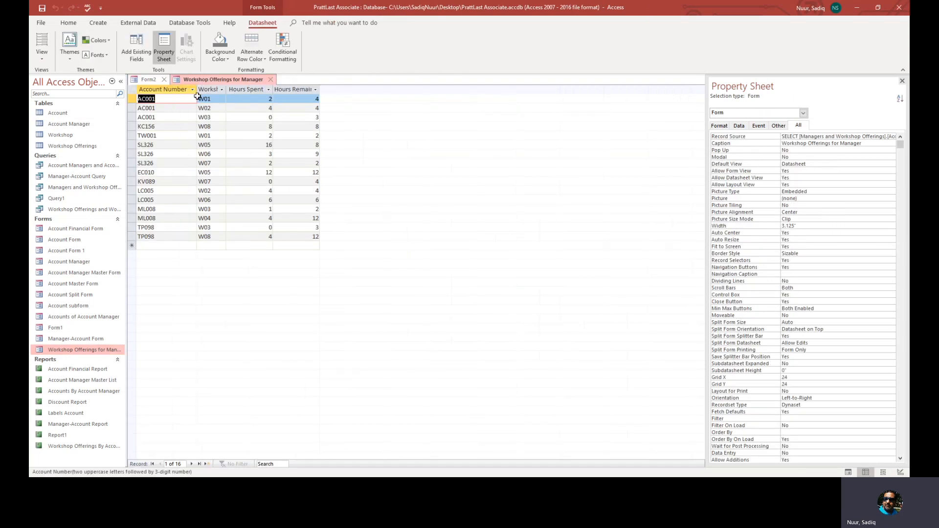
double_click(226, 90)
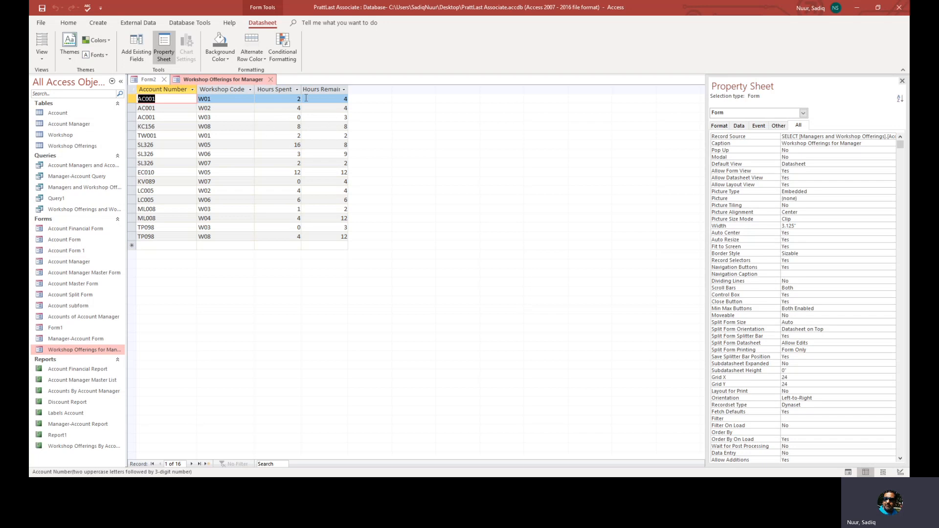
double_click(347, 90)
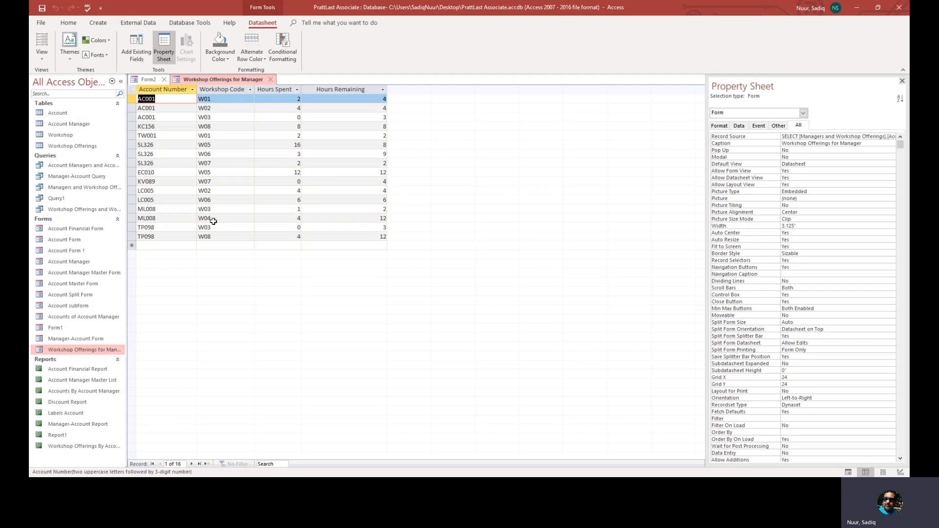
click(275, 79)
click(273, 79)
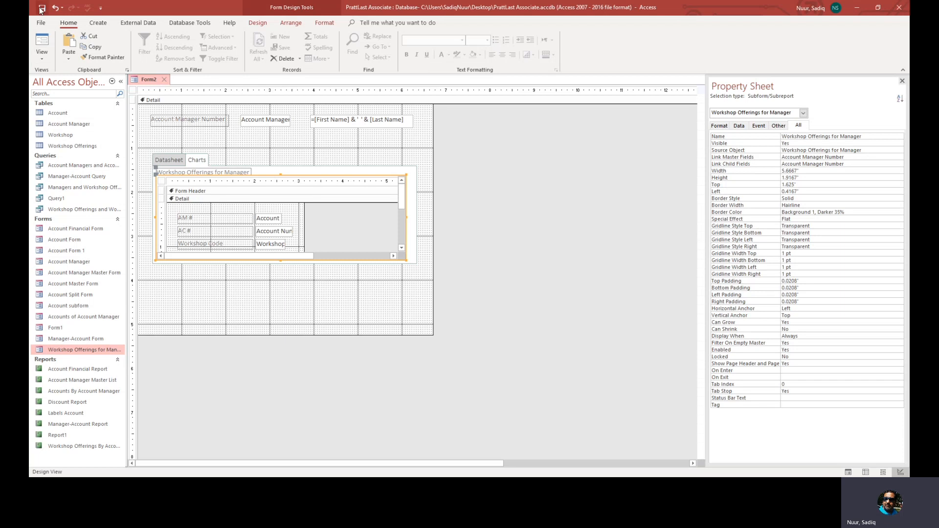
Close Form2 and save its design under the name "Manager Workshop Data"
click(164, 80)
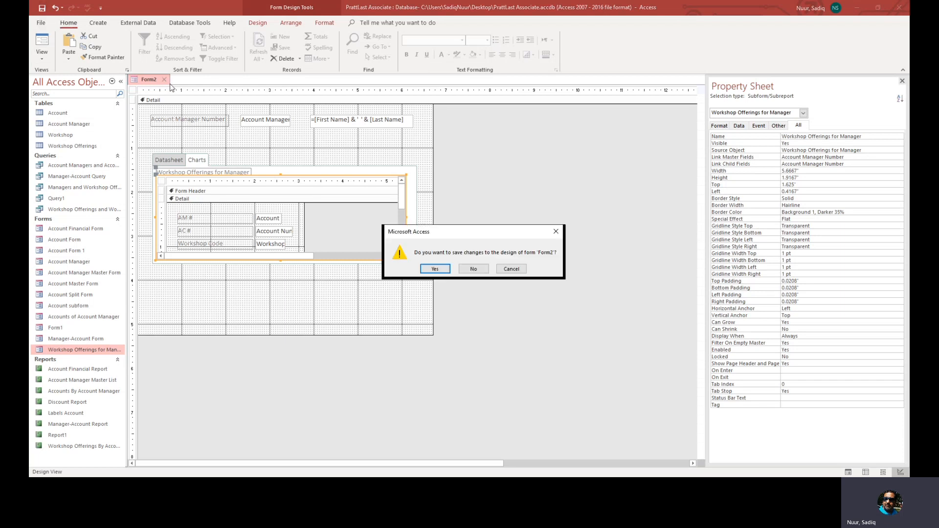
click(434, 269)
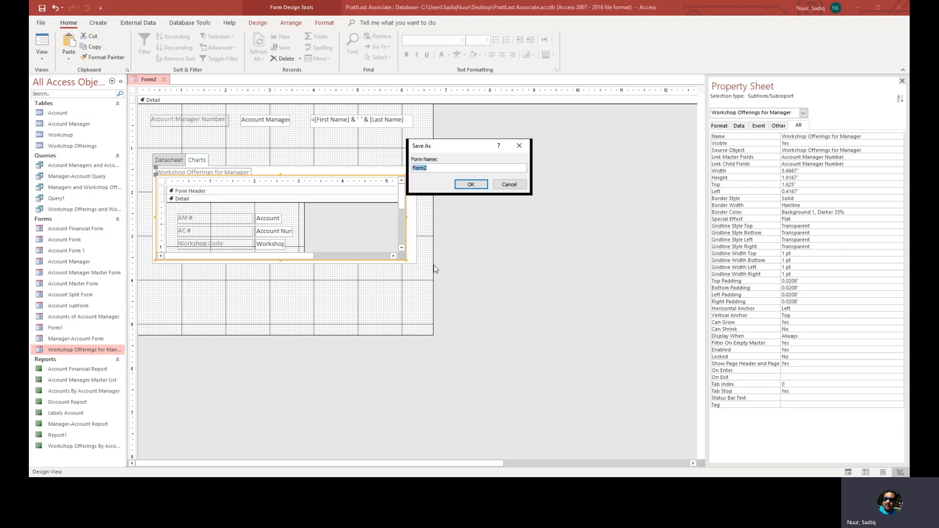
text(Manager Workshop Data)
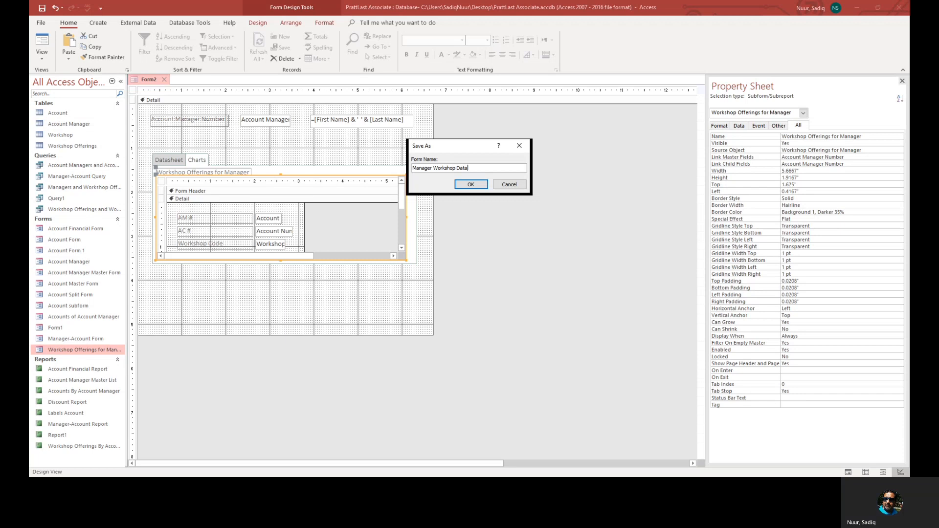
click(471, 185)
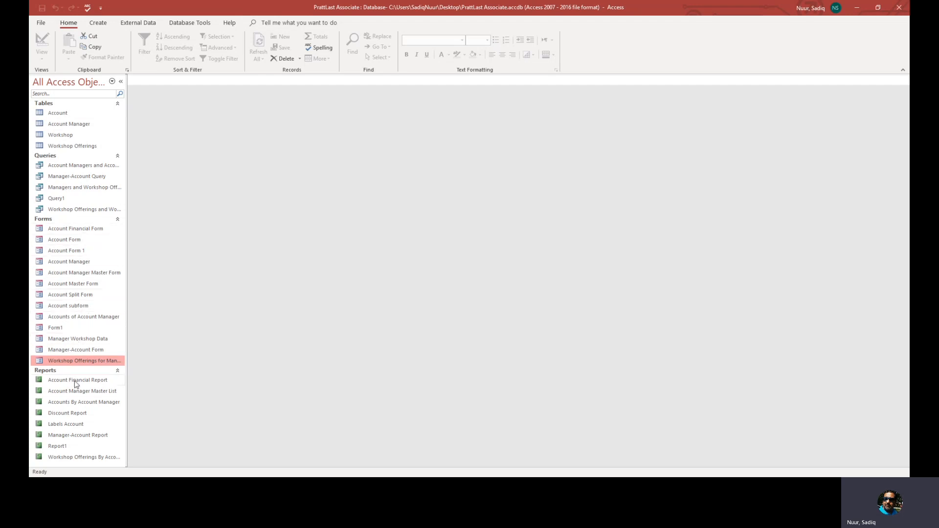
Open the Manager Workshop Data form and compare the contents of its Datasheet and Charts pages
double_click(77, 339)
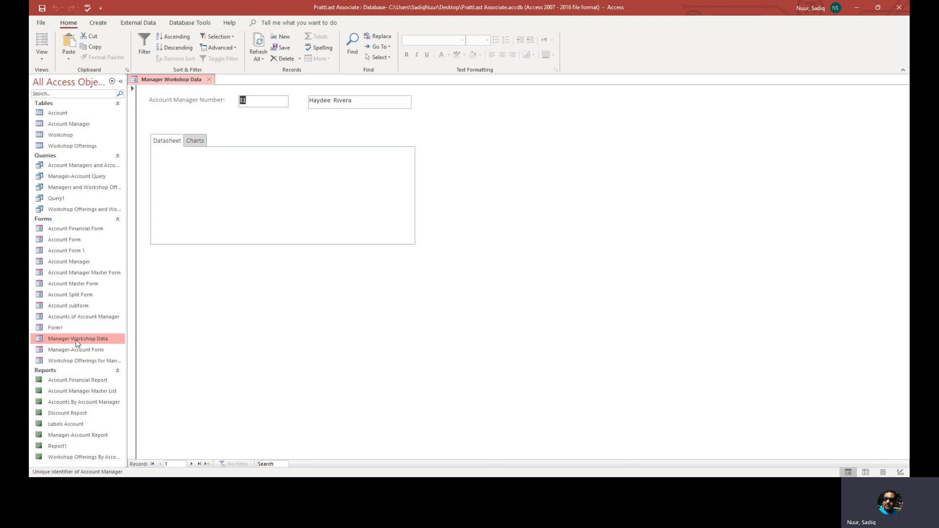
click(170, 142)
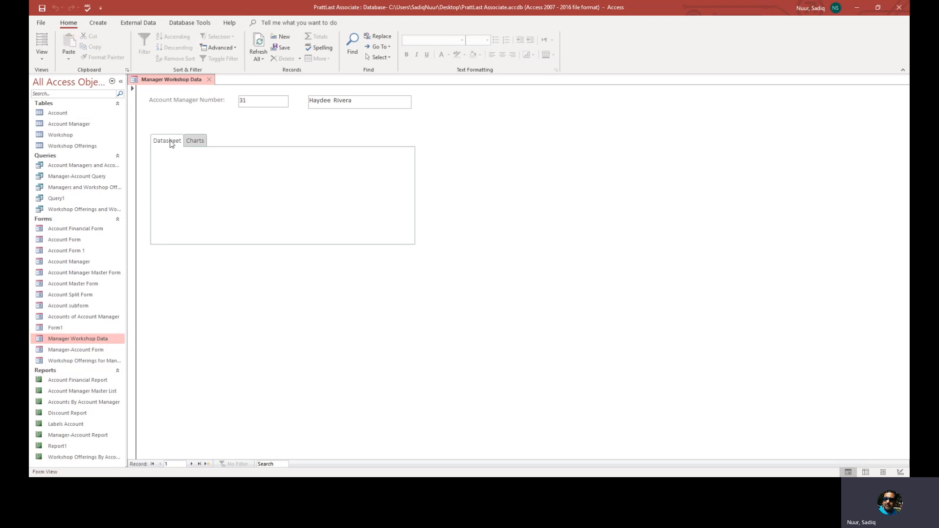
click(198, 143)
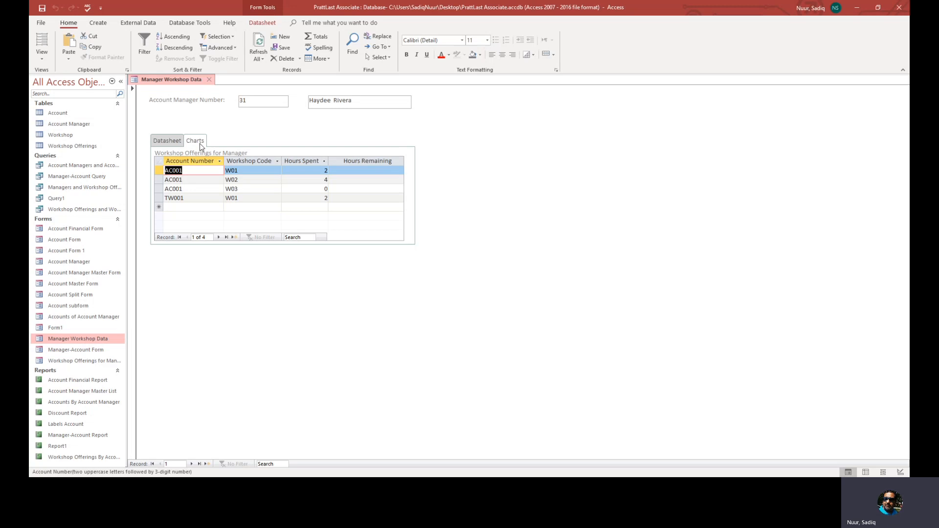
click(175, 143)
click(195, 143)
click(167, 144)
click(197, 142)
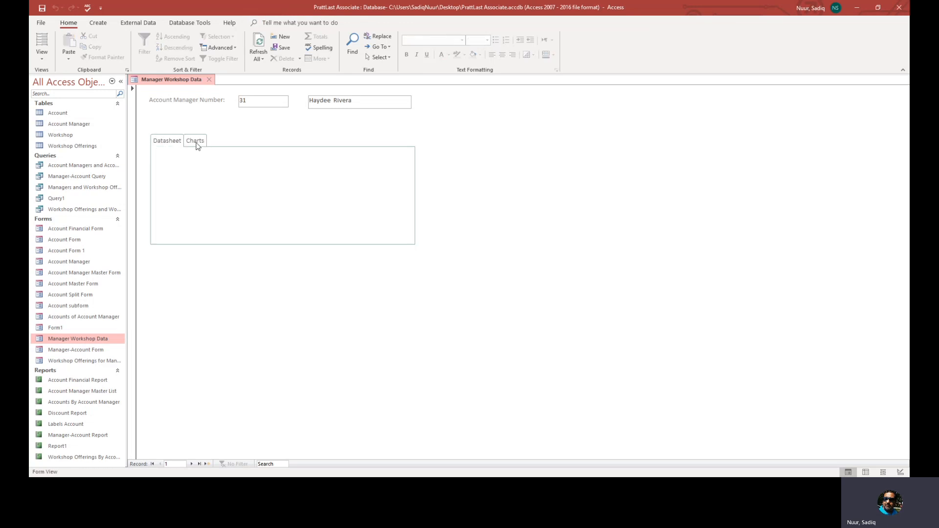
click(163, 145)
click(195, 142)
click(166, 143)
Switch the Manager Workshop Data form to Design view and delete the Workshop Offerings for Manager subform from the Charts page
click(44, 57)
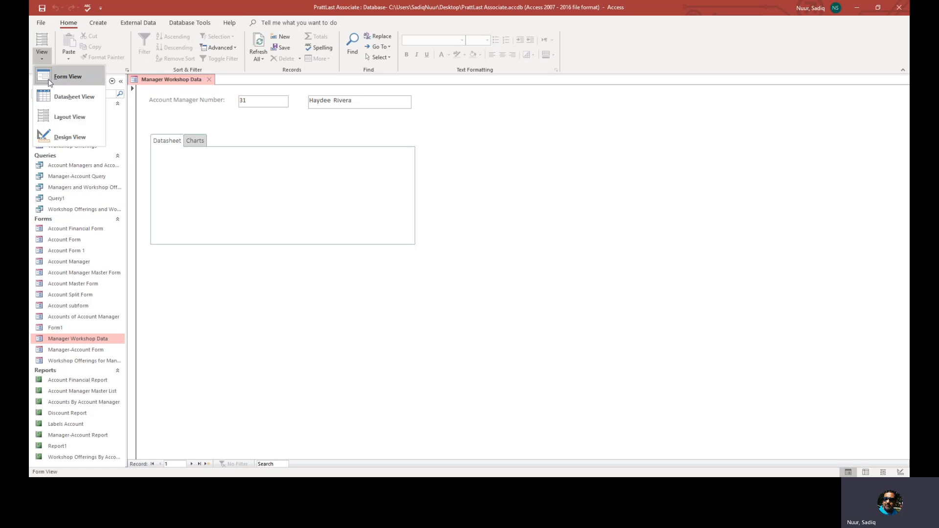
click(69, 137)
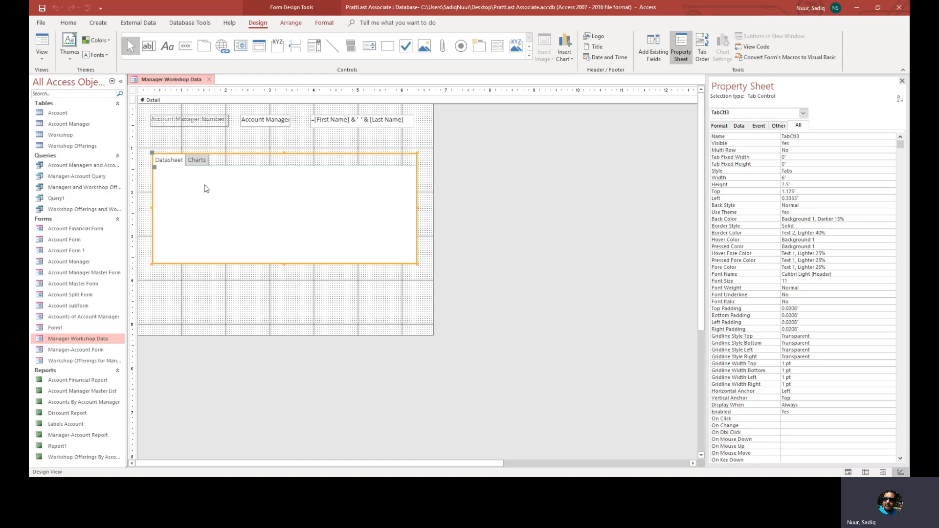
click(205, 189)
click(196, 162)
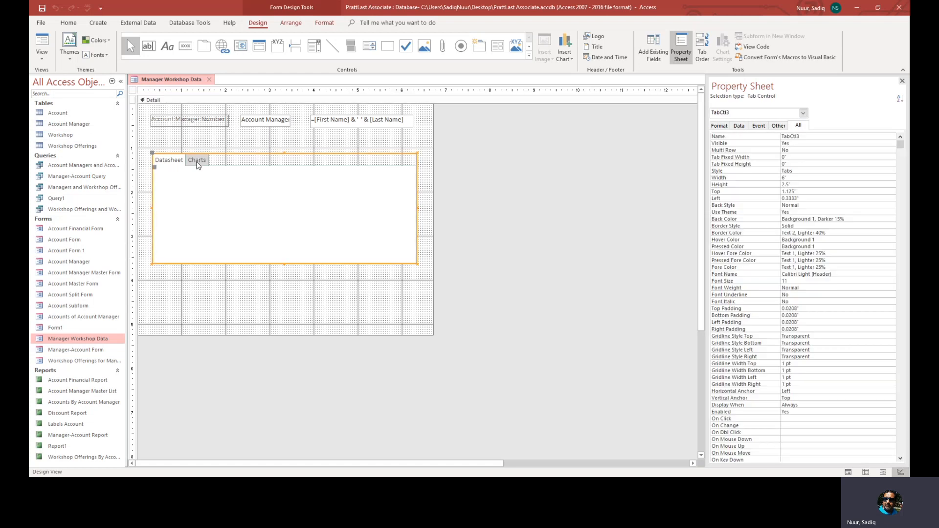
click(165, 176)
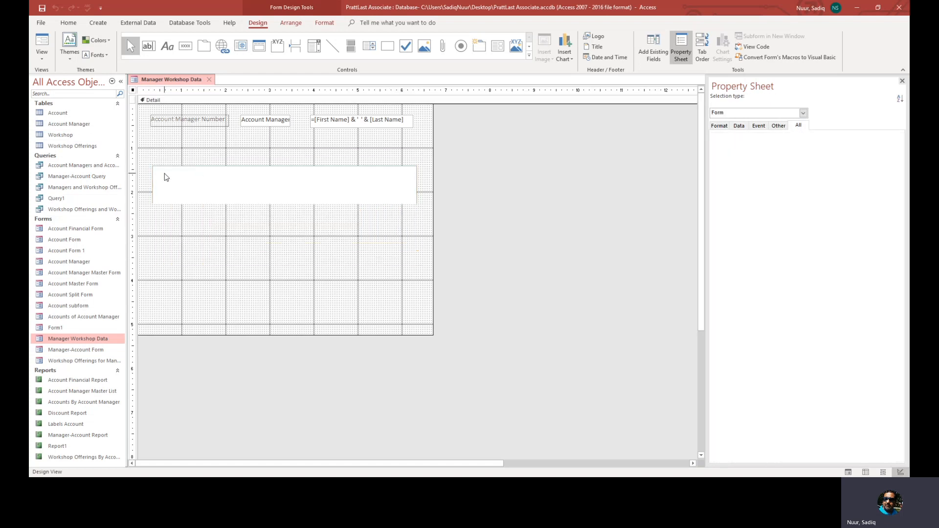
click(192, 163)
click(176, 165)
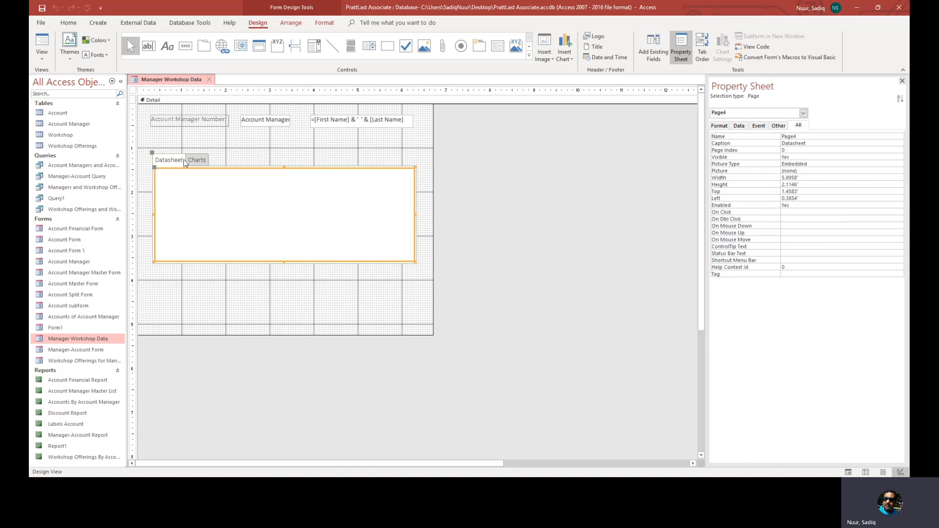
click(198, 163)
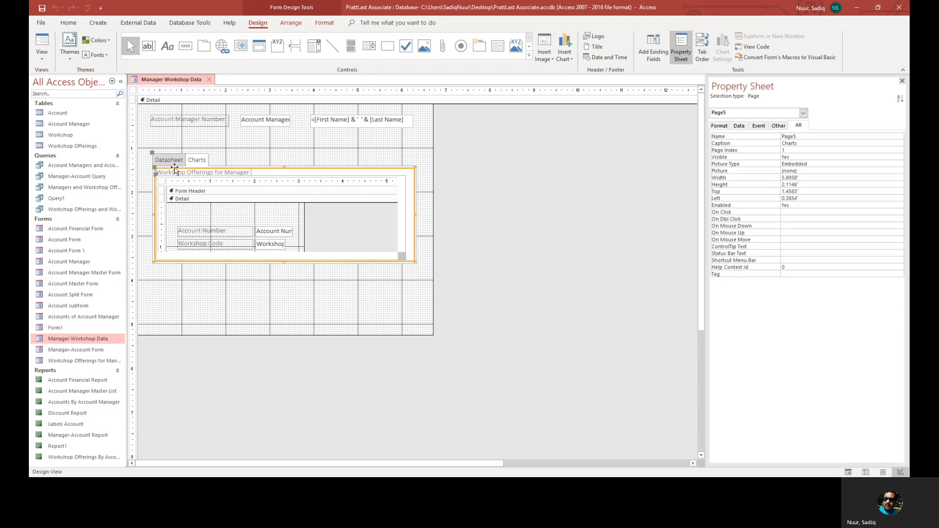
click(323, 220)
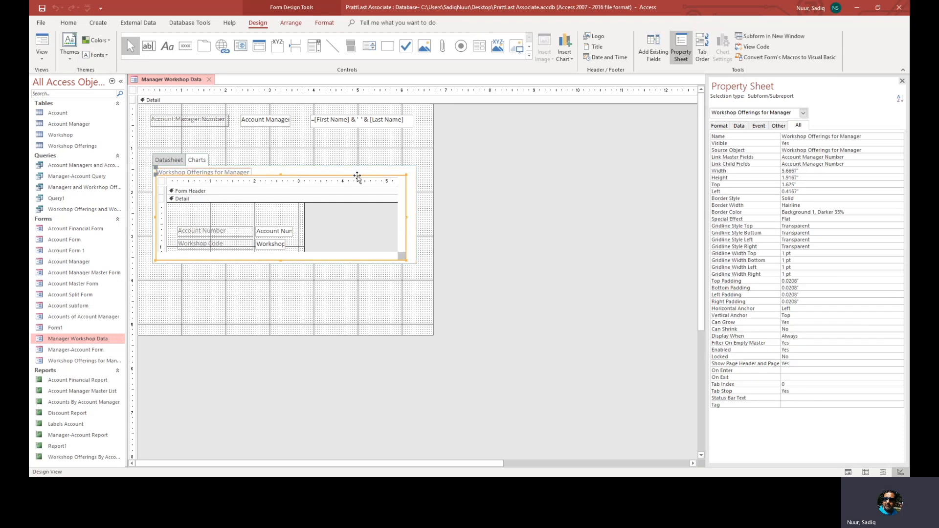
click(358, 179)
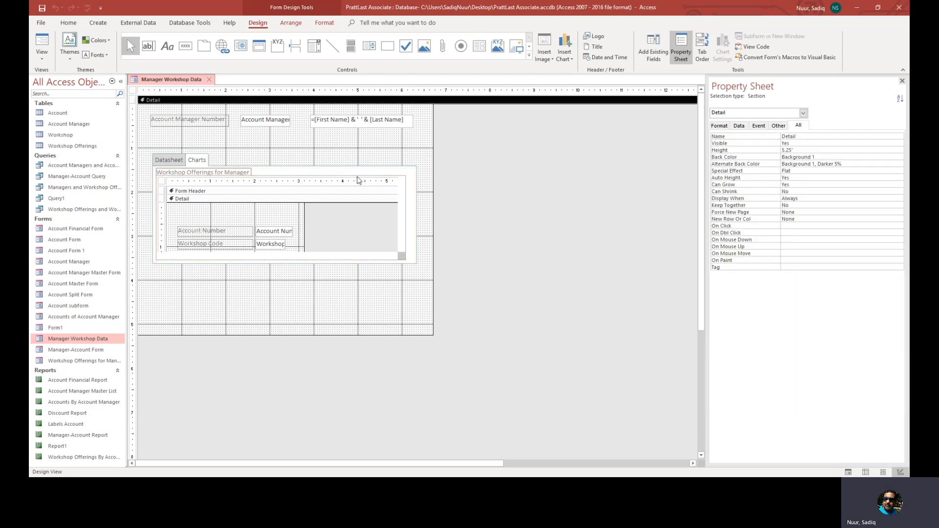
key(Delete)
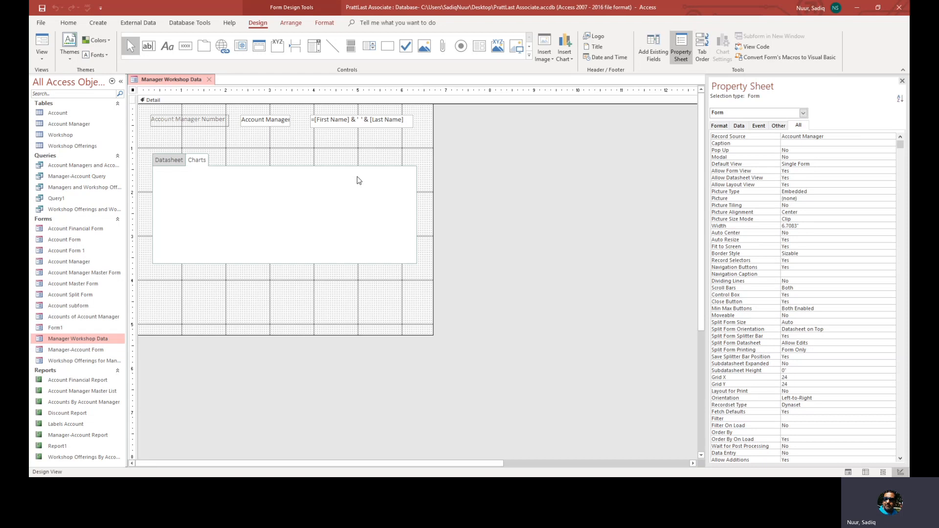
Draw a subform control about 5.67" wide and 1.88" high on the Datasheet page of the tab control
click(172, 164)
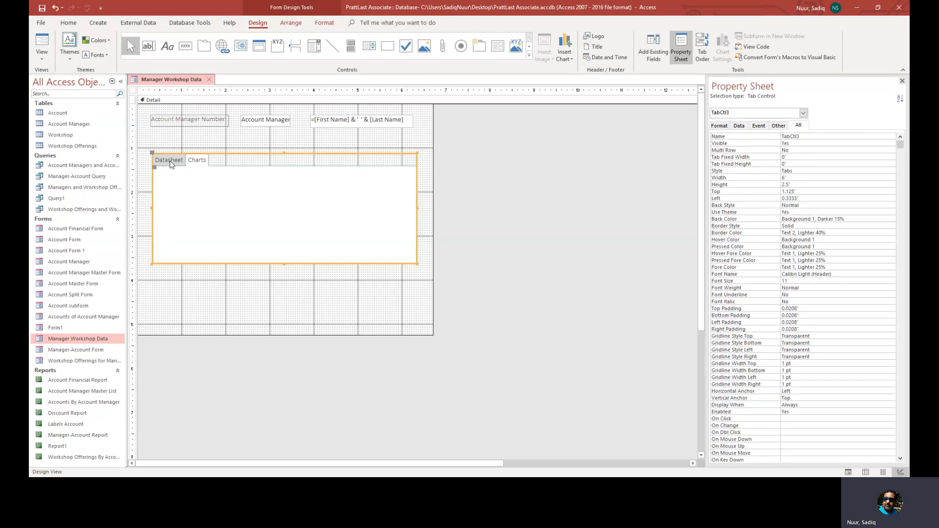
click(171, 164)
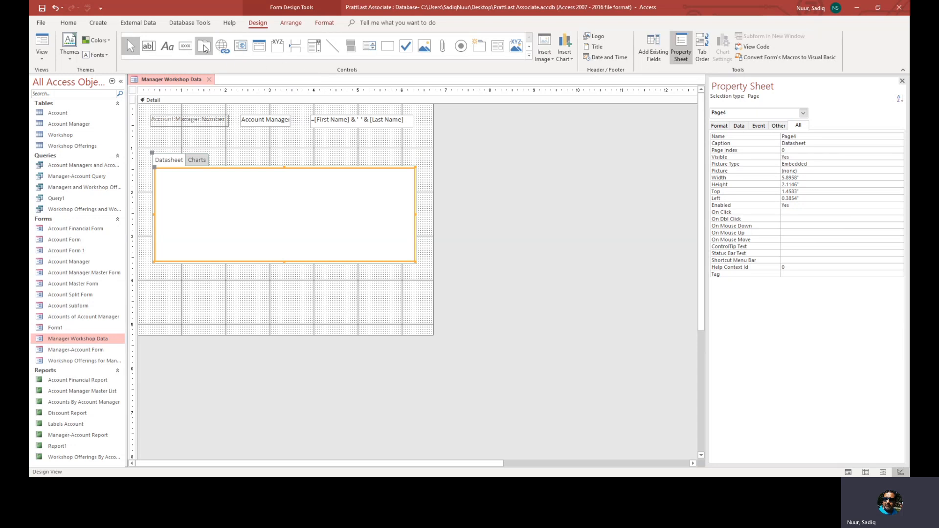
click(499, 47)
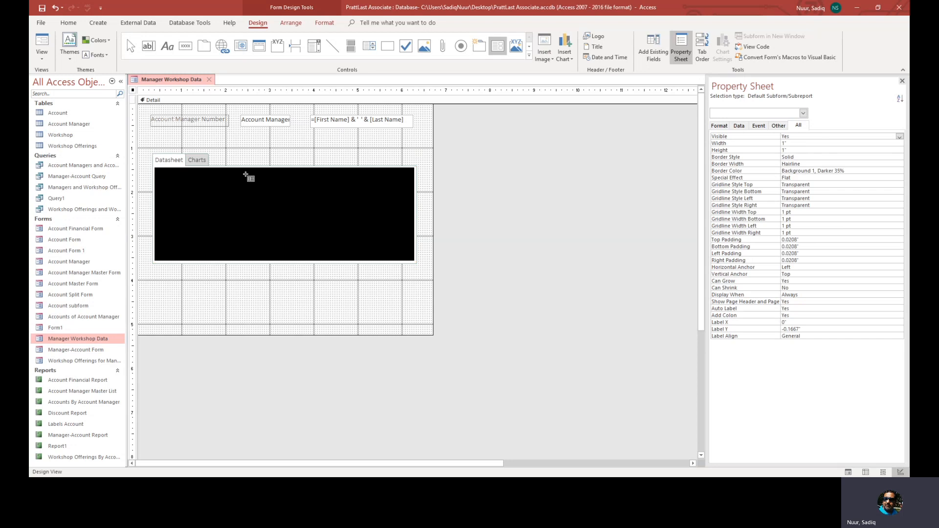
drag(160, 173, 409, 255)
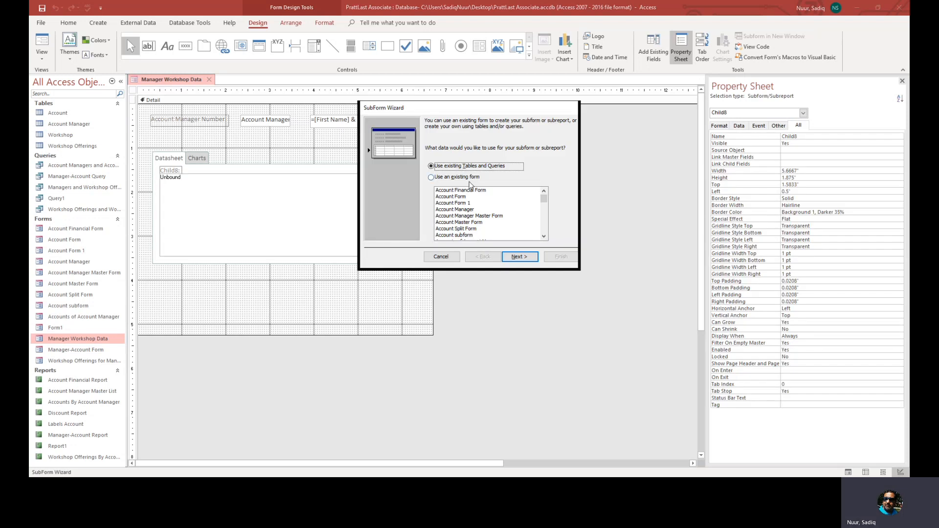
Base the subform on the existing Workshop Offerings for Manager form, linked by Account Manager Number, and keep the suggested name
drag(544, 199, 552, 236)
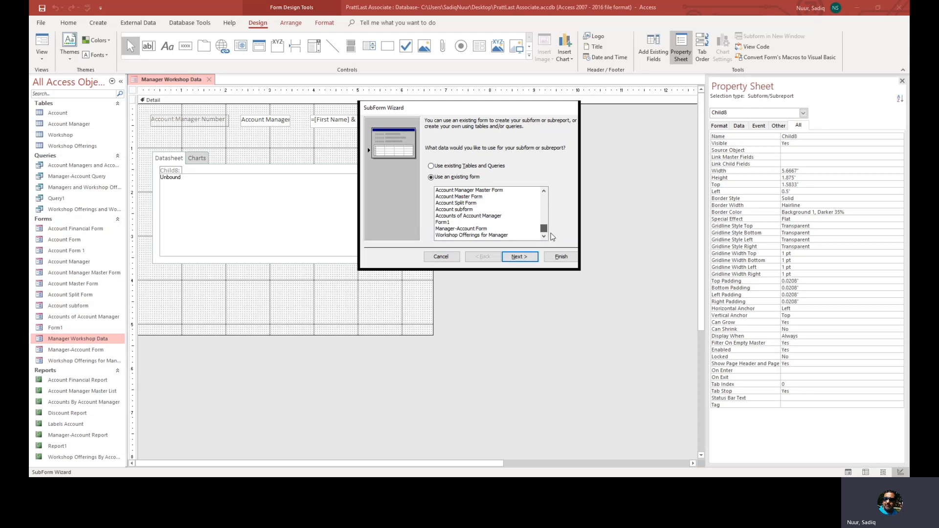
click(472, 236)
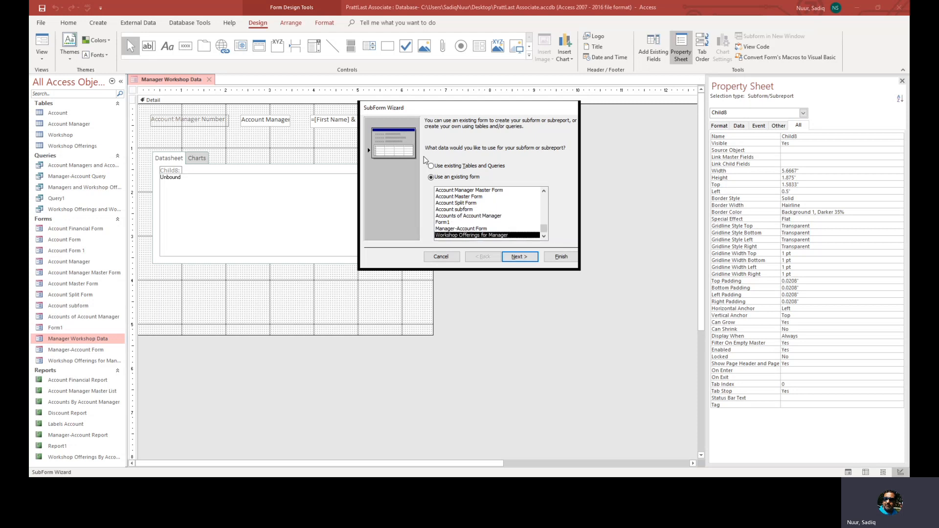
click(431, 166)
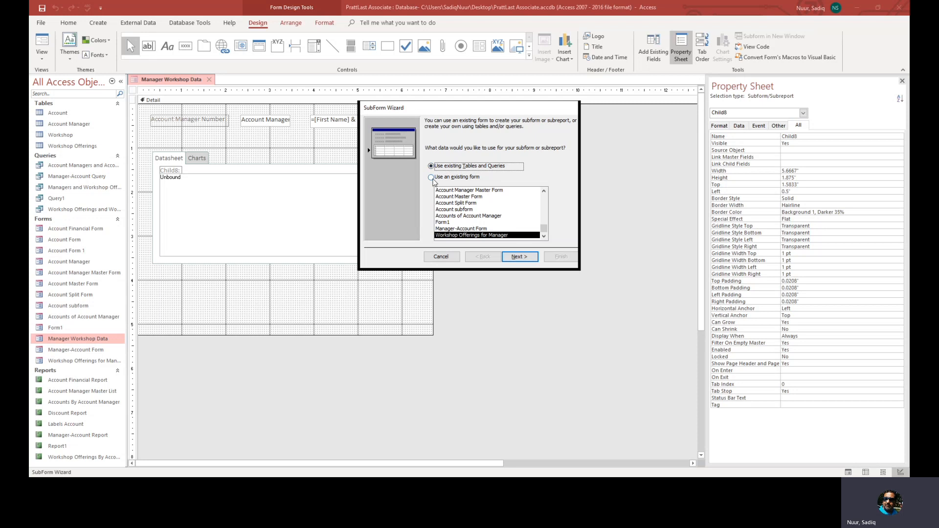
click(432, 178)
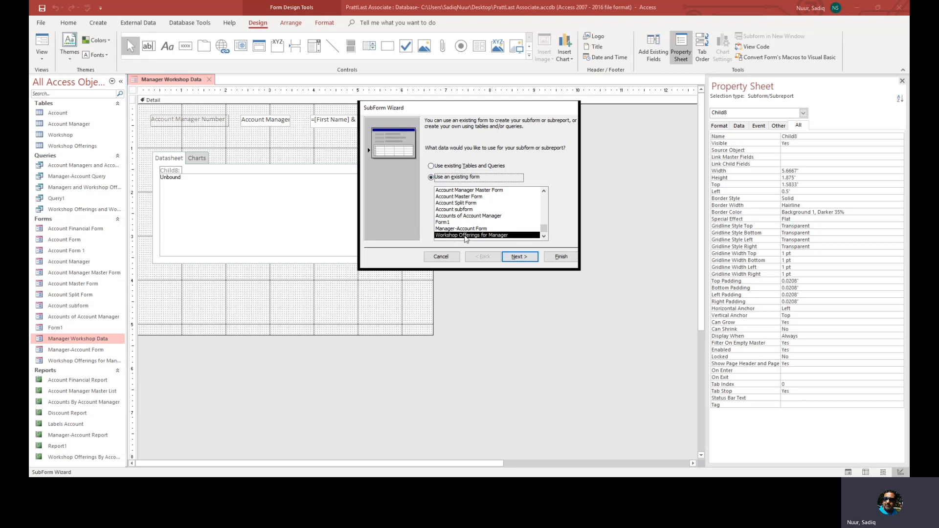
click(522, 259)
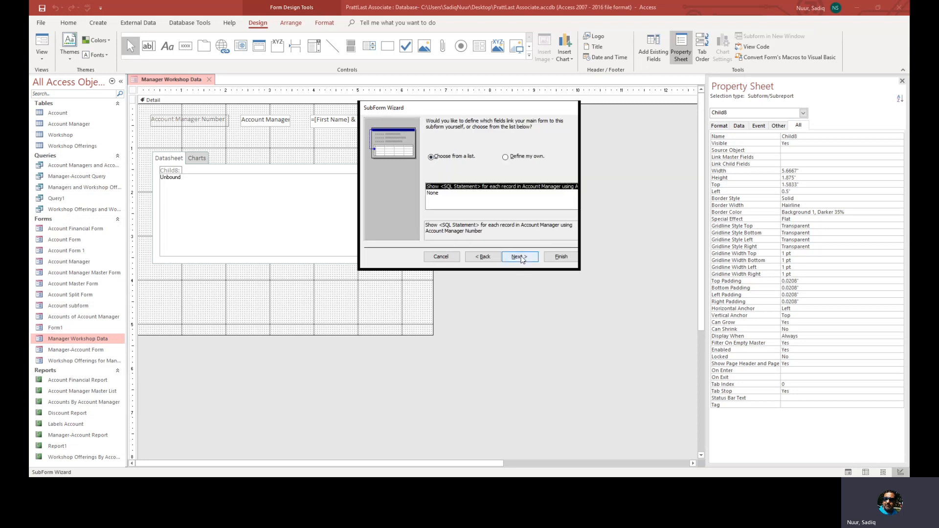
click(521, 258)
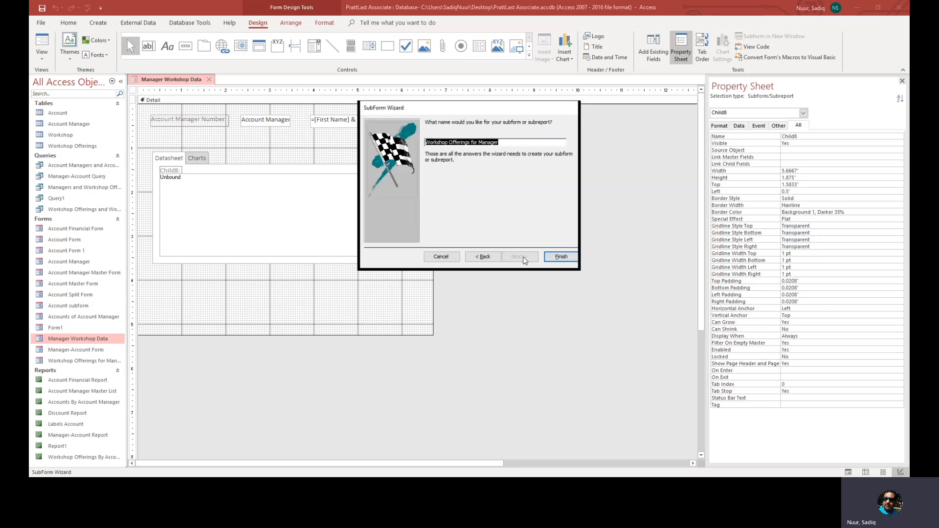
click(560, 257)
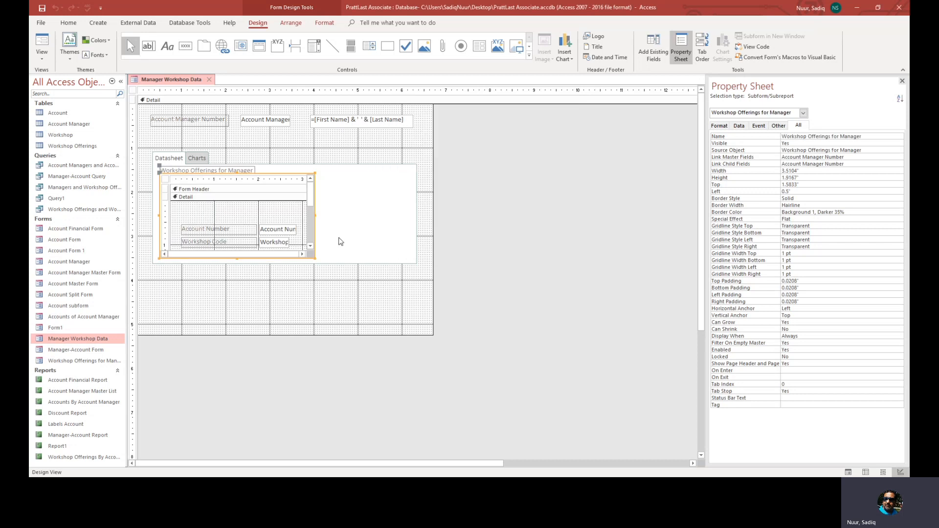
Widen the subform to about 5.7" and check the Datasheet and Charts pages in Form view
drag(316, 214, 413, 221)
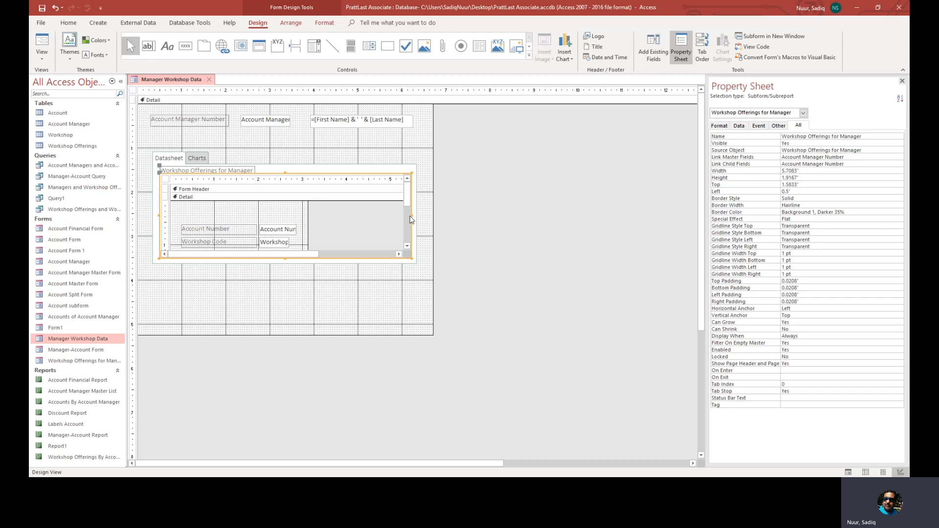
drag(413, 214, 410, 214)
click(44, 43)
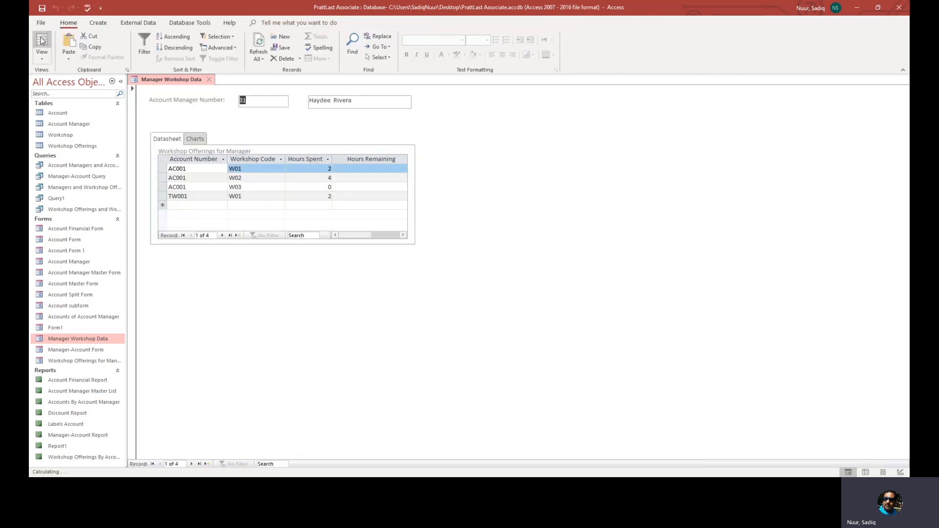
click(195, 139)
click(165, 140)
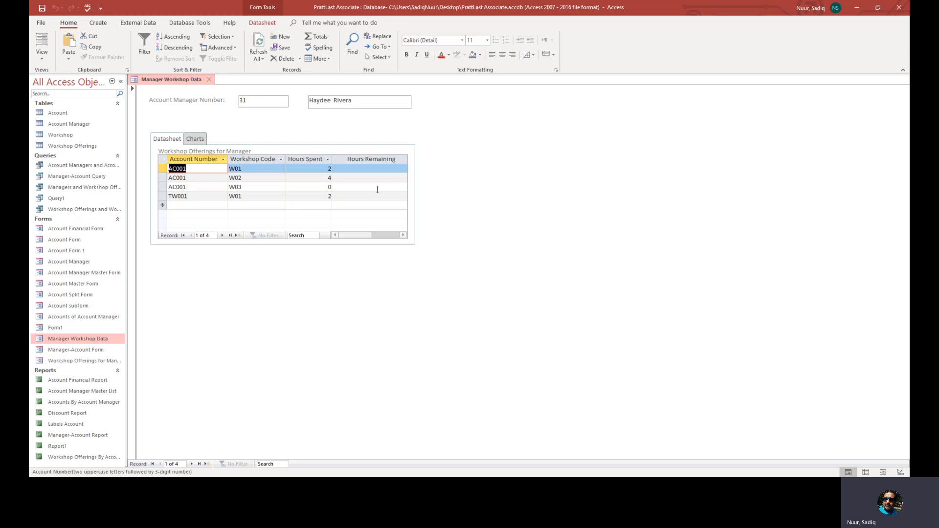
In Design view, widen the tab control to about 6.29", the subform to about 6.04" and the subform's inner form to about 3.83"
click(42, 58)
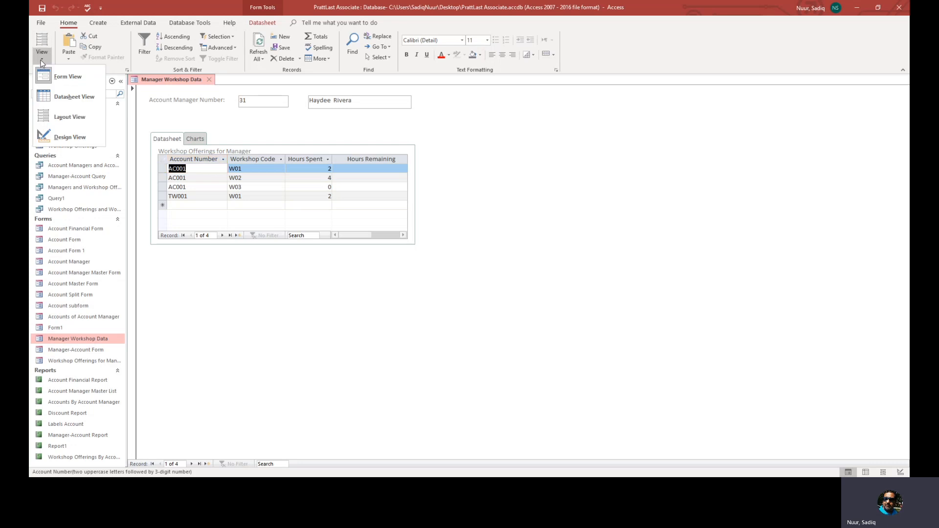
click(62, 138)
click(414, 209)
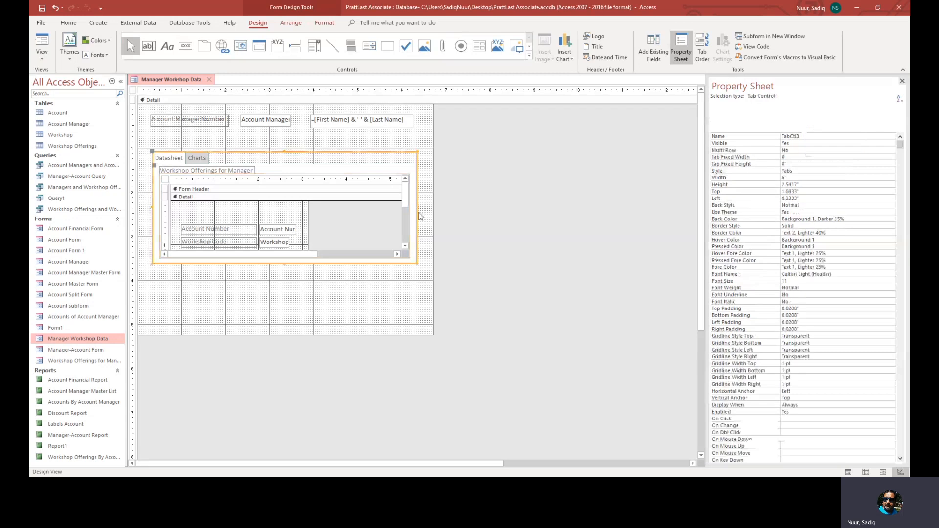
mouse_move(418, 206)
mouse_down()
mouse_move(430, 206)
mouse_move(426, 217)
mouse_up()
click(392, 217)
drag(308, 225, 339, 225)
Extend the main form's width past the 7" mark and widen the tab control to about 6.92"
drag(430, 233, 462, 232)
click(429, 214)
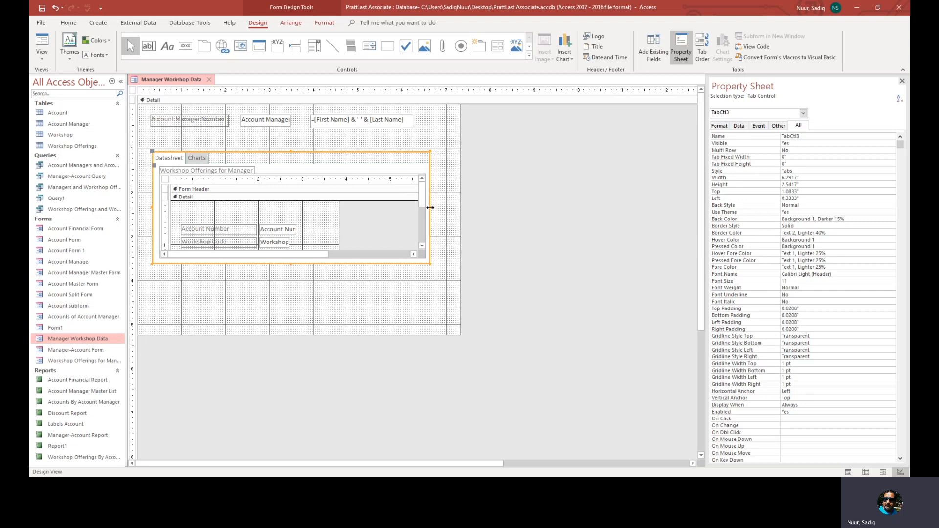
drag(430, 208, 458, 211)
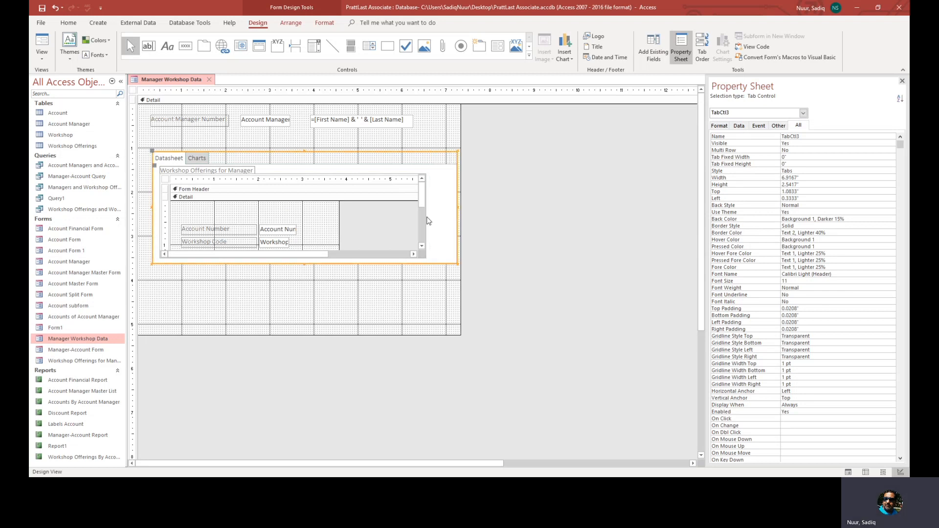
Widen the subform control to about 6.54", check all its columns in Form view and return to Design view
click(425, 218)
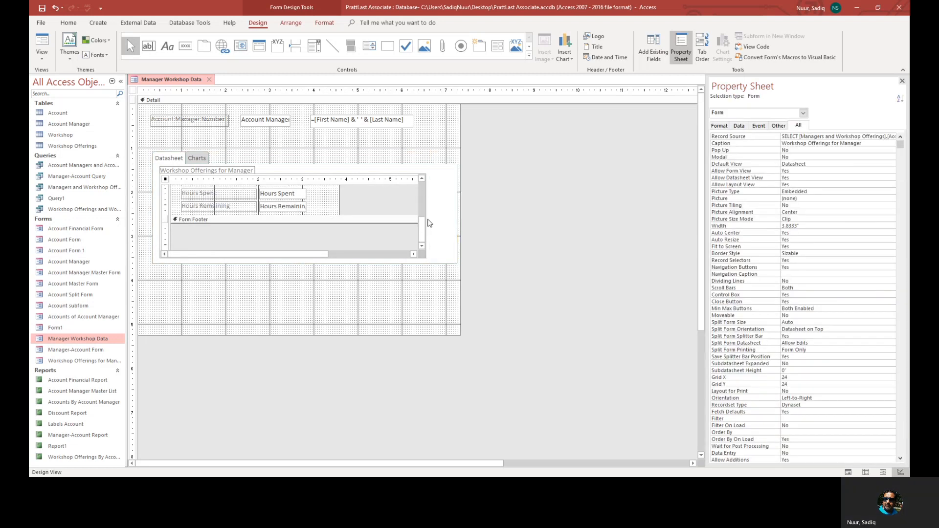
click(425, 203)
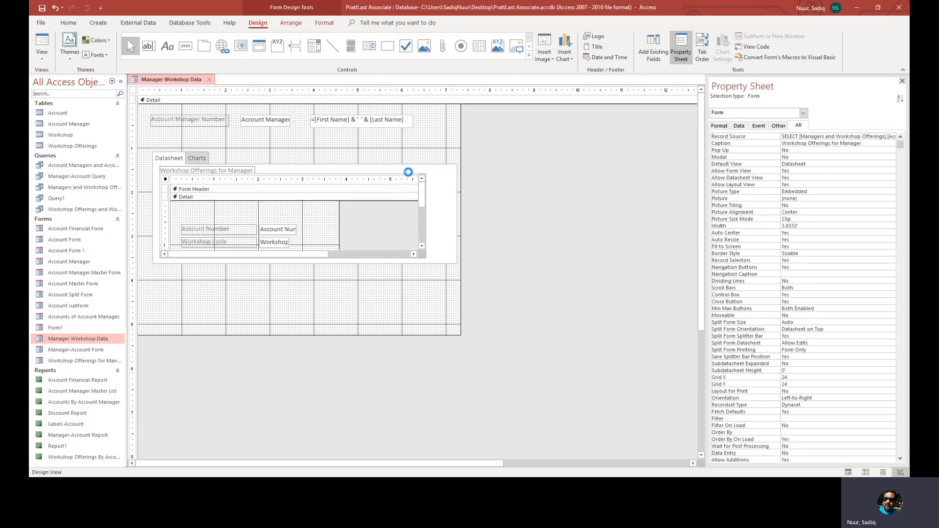
click(429, 214)
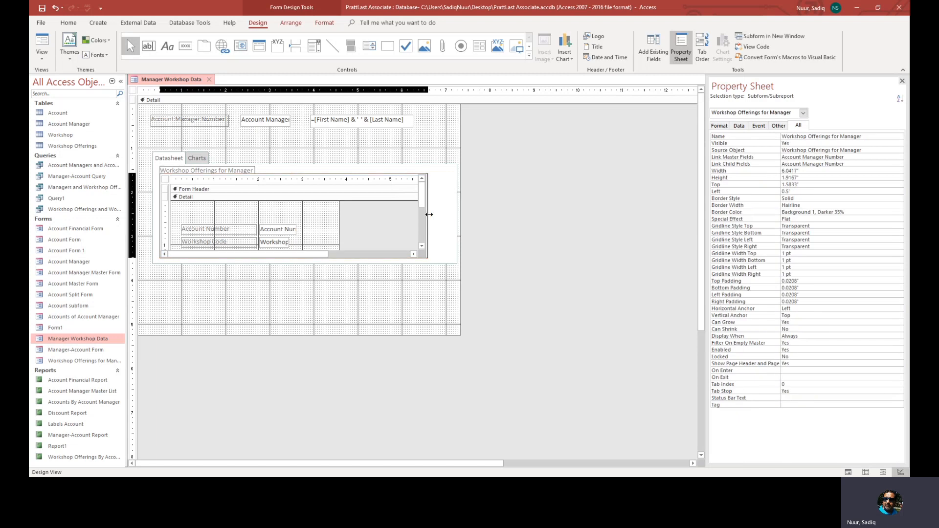
drag(429, 214, 449, 214)
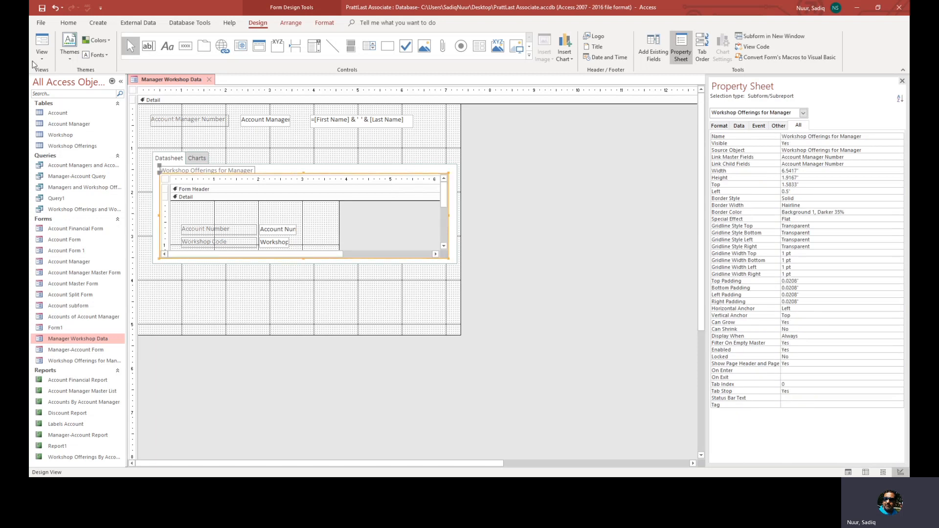
click(43, 42)
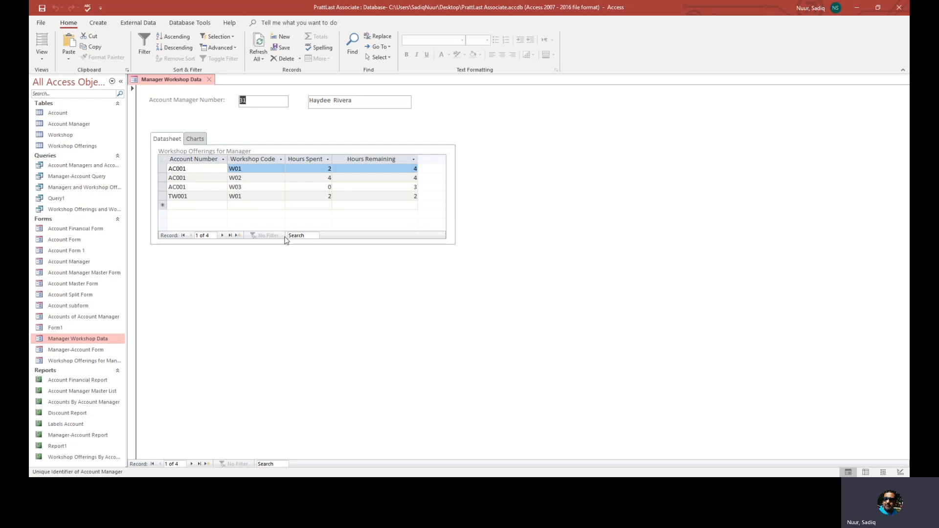
click(42, 60)
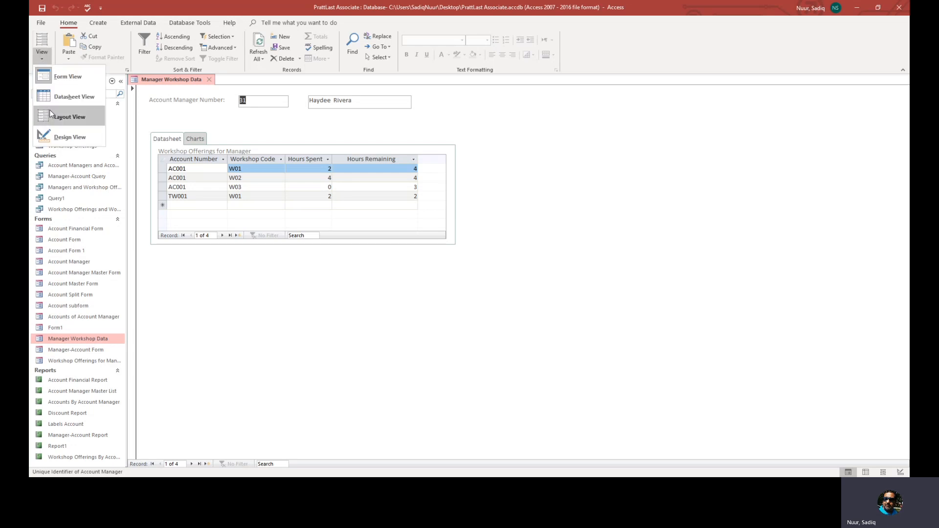
click(52, 134)
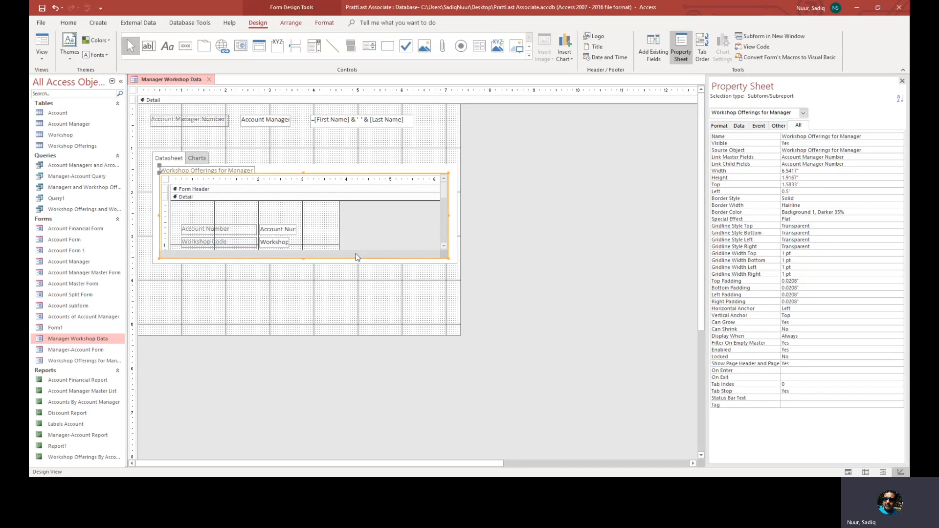
Fill the form's Detail section with the light blue-gray color #C6D1DE and look through the fill color palette again
click(270, 102)
right_click(270, 104)
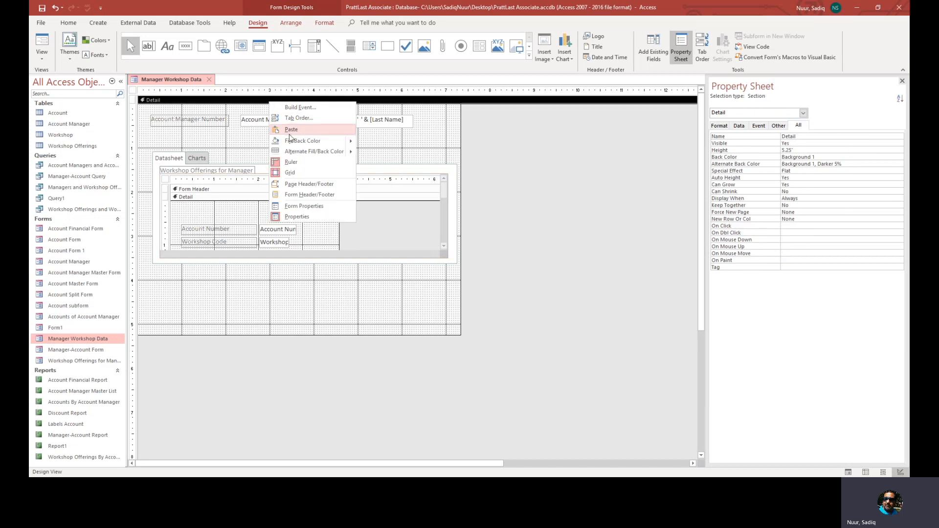
mouse_move(289, 142)
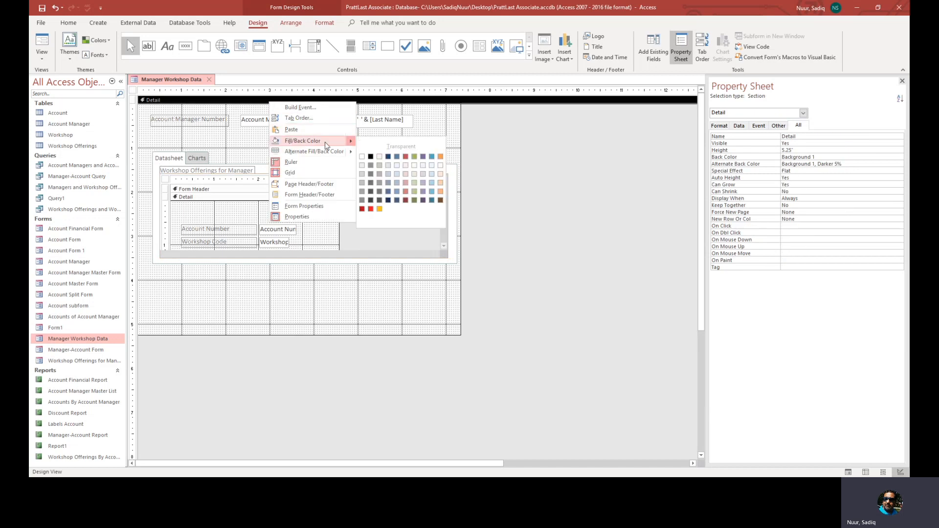
click(388, 176)
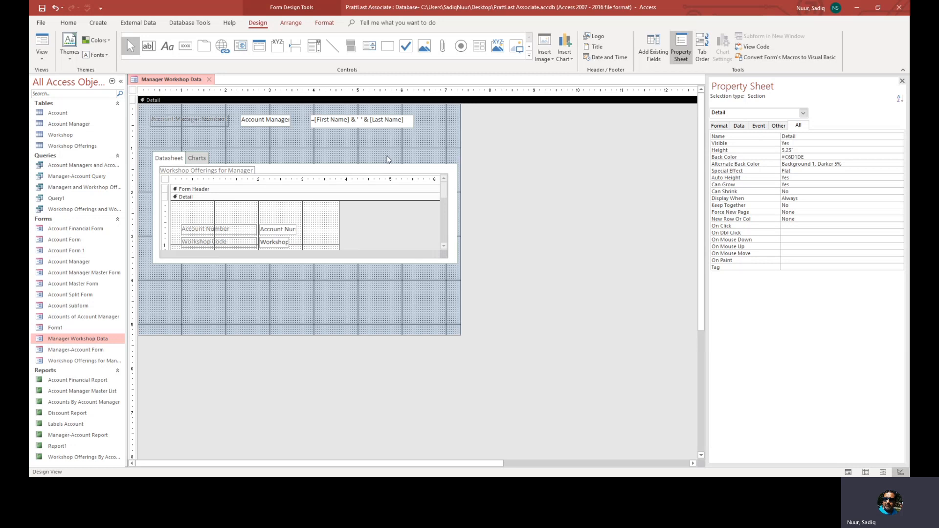
right_click(175, 101)
mouse_move(212, 139)
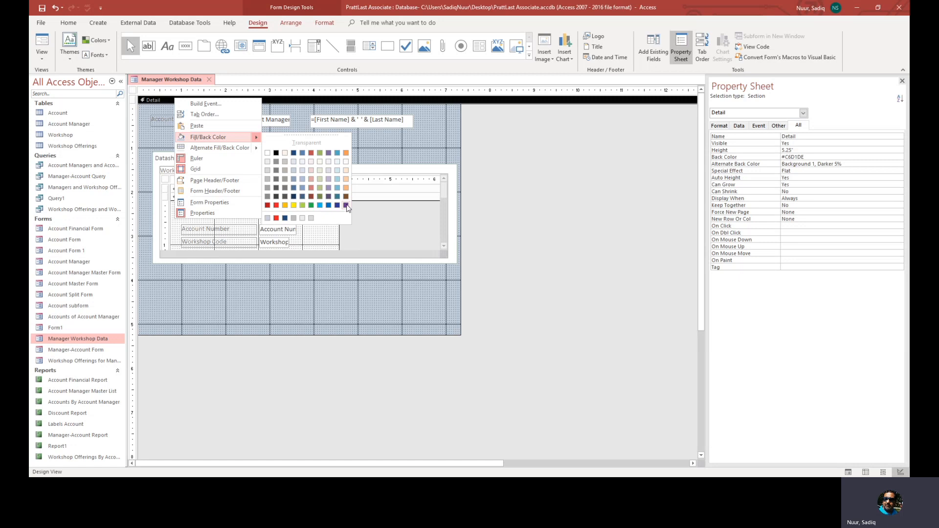
Set the Detail section's background to the dark blue theme color Accent 6, Darker 50%
click(305, 310)
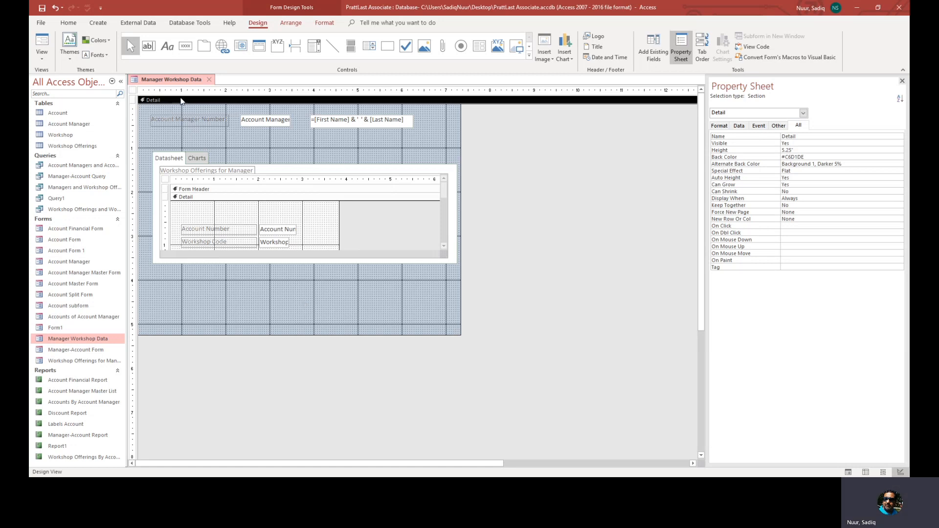
click(324, 23)
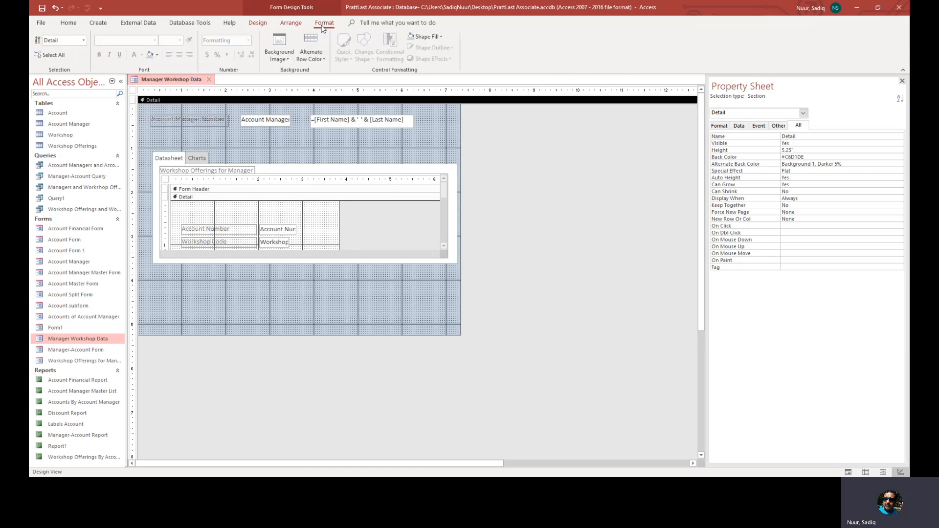
click(157, 51)
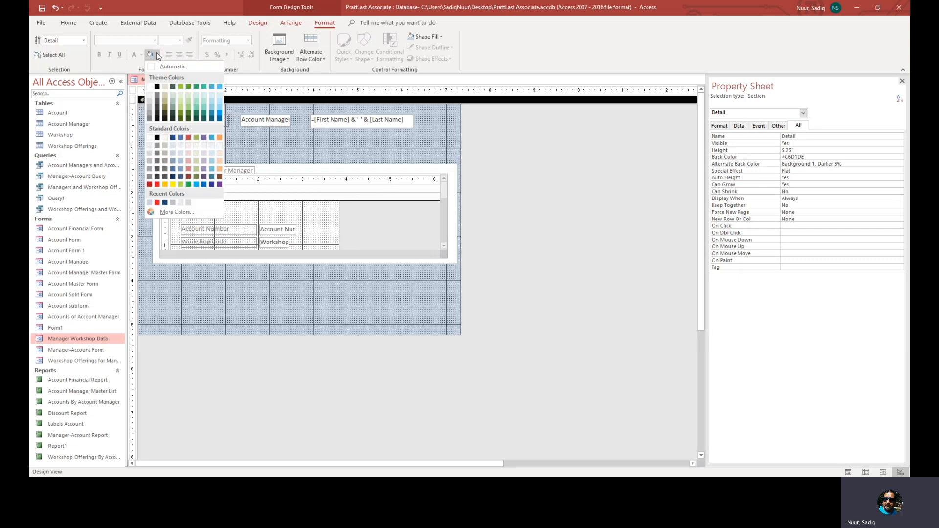
click(221, 119)
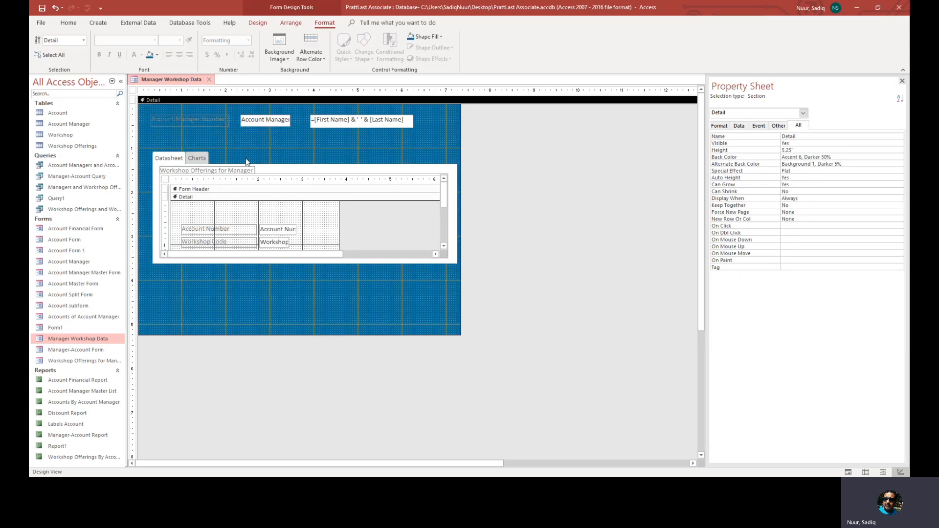
Make the Account Manager Number label's text white (Background 1) and bold
click(201, 119)
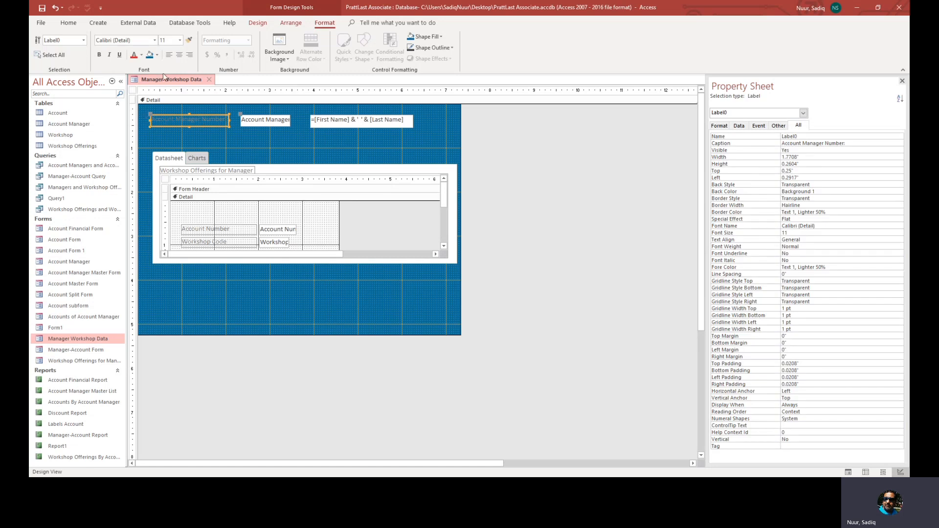
click(141, 55)
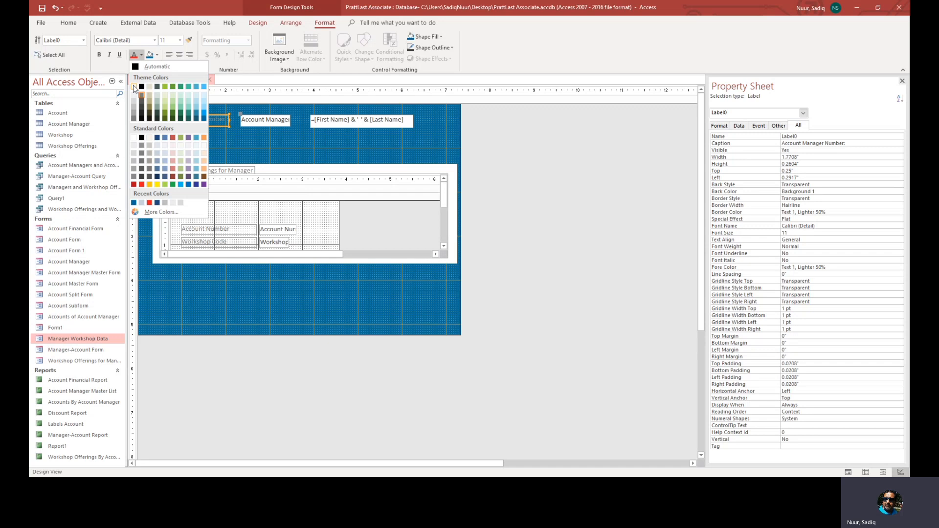
click(134, 87)
click(98, 54)
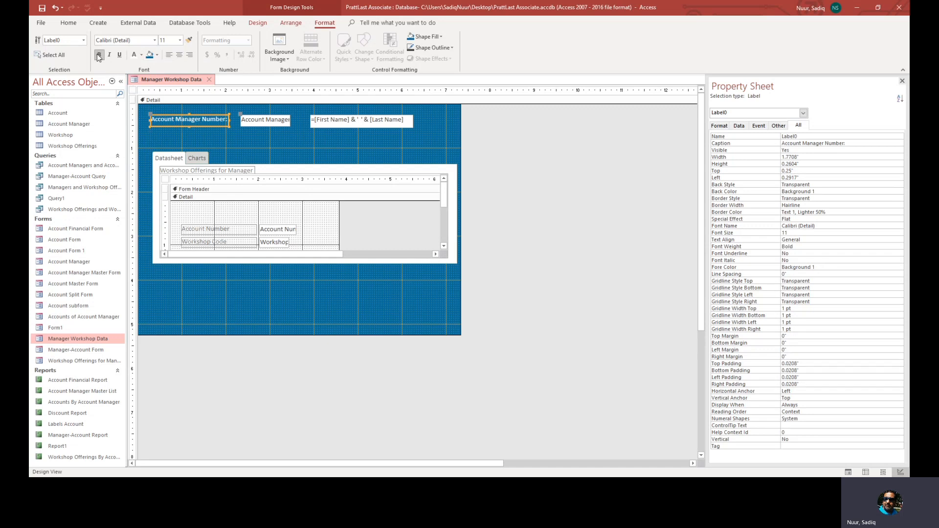
click(275, 285)
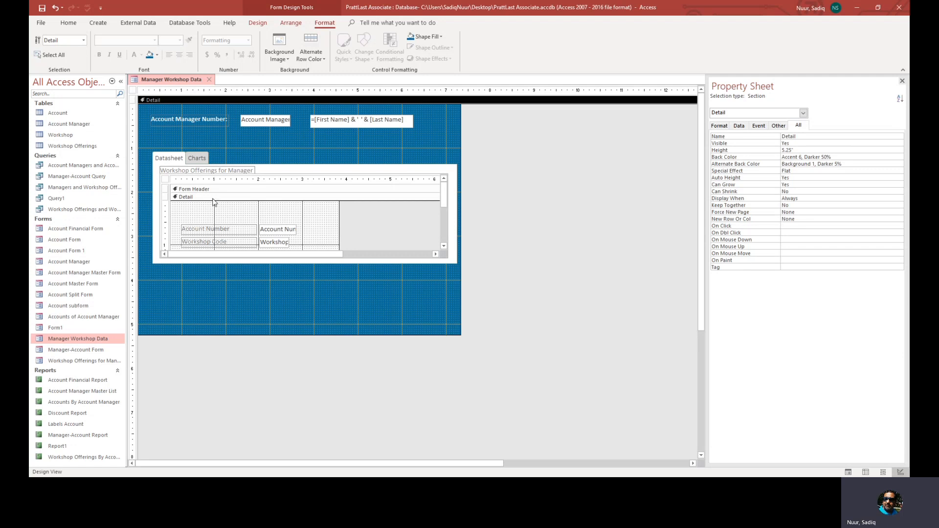
Draw a chart control about 3.33" wide and 1.83" high on the left half of the Charts page
click(198, 160)
click(196, 159)
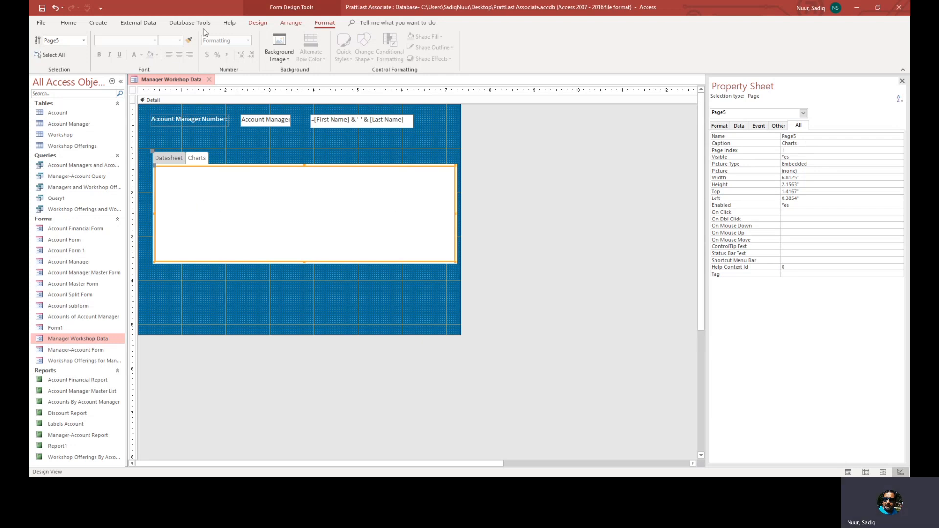
click(259, 23)
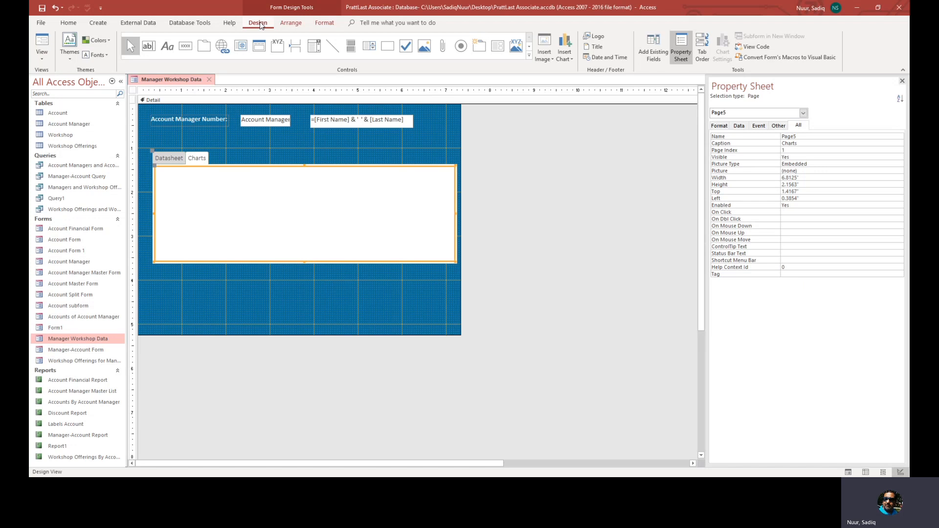
click(529, 59)
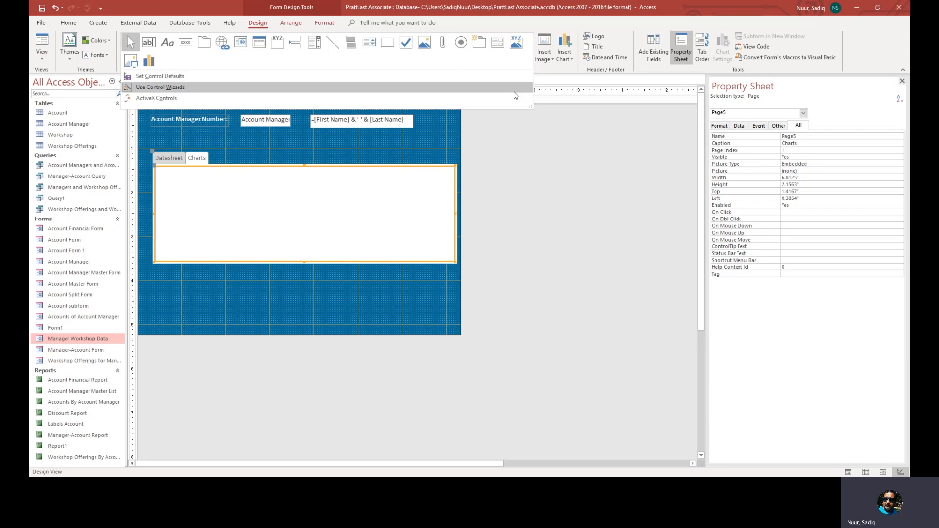
click(563, 137)
click(530, 59)
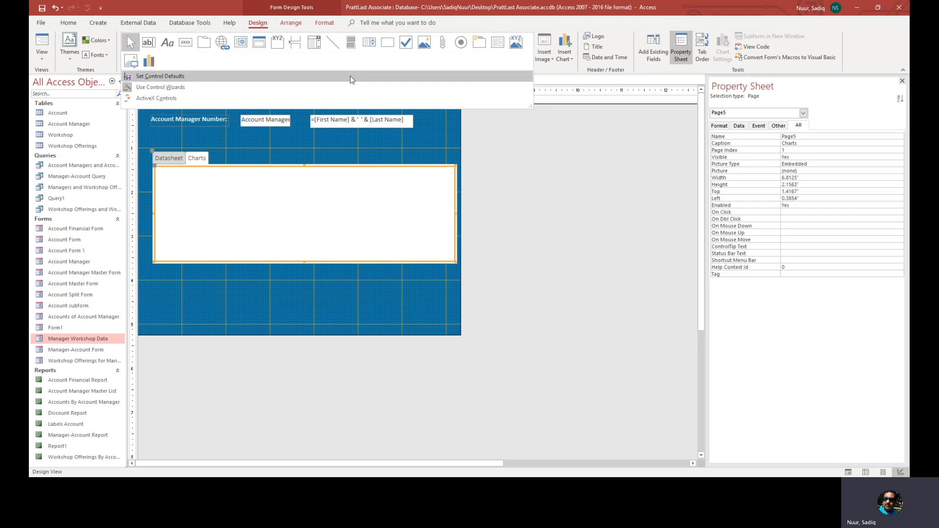
click(149, 63)
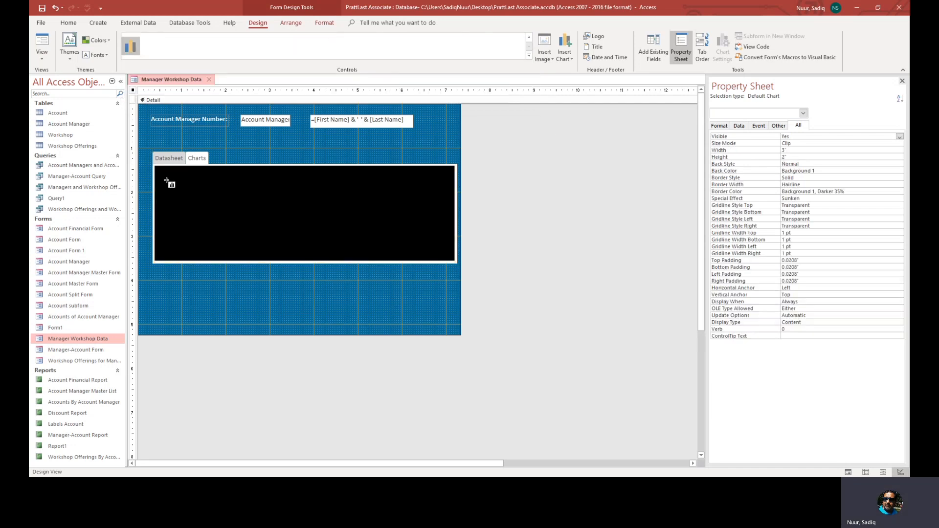
mouse_move(163, 195)
mouse_down()
mouse_move(206, 238)
mouse_move(319, 257)
mouse_move(307, 253)
mouse_up()
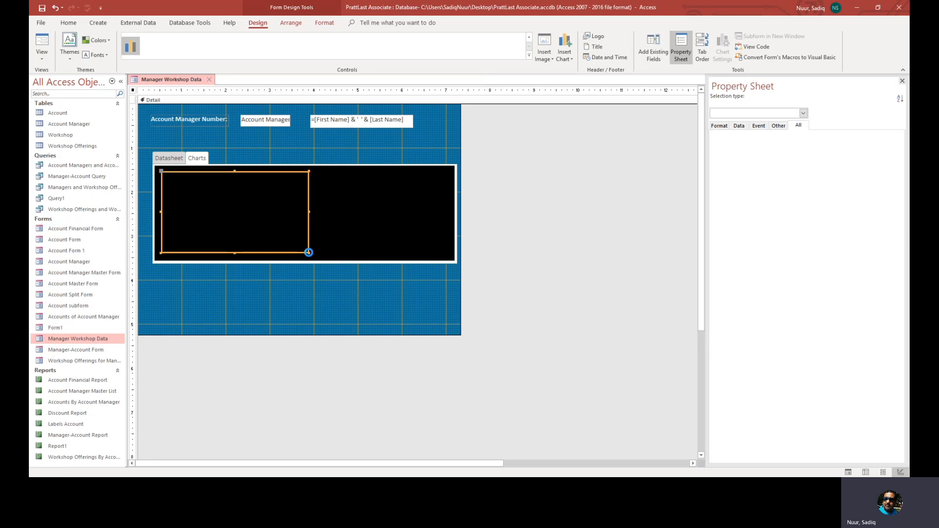
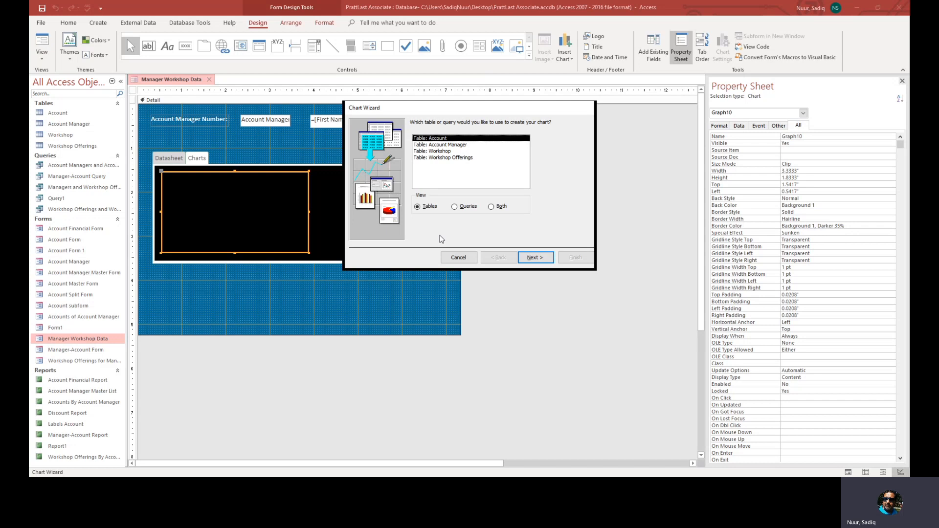
Base the chart on the Managers and Workshop Offerings query, using the Workshop Code and Hours Spent fields
click(461, 208)
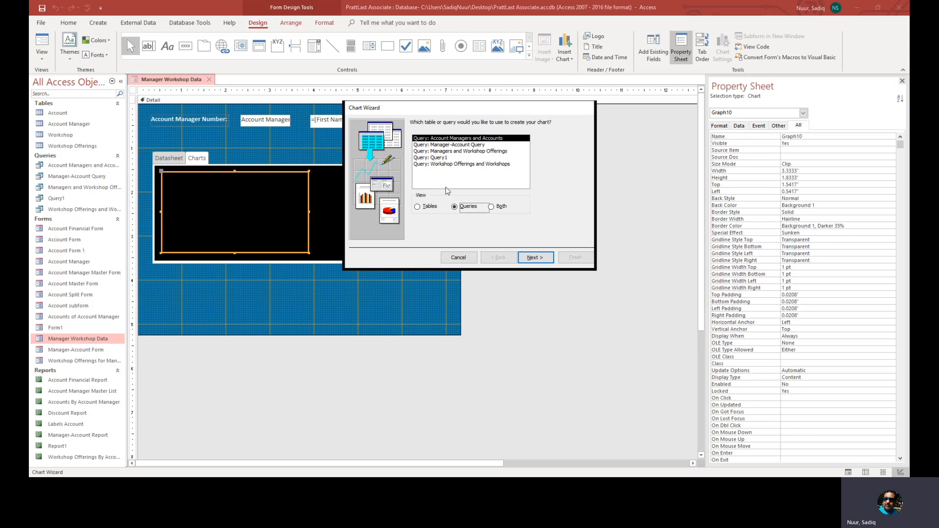
click(443, 164)
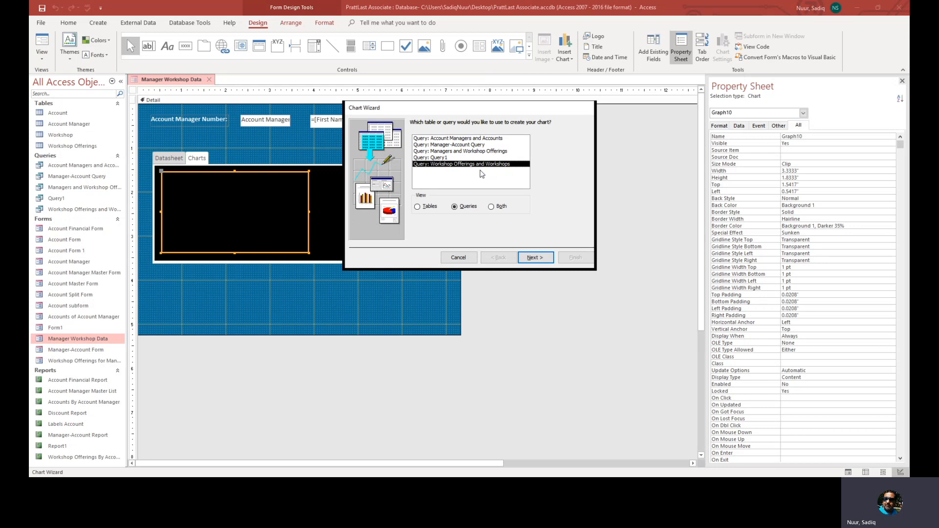
click(477, 152)
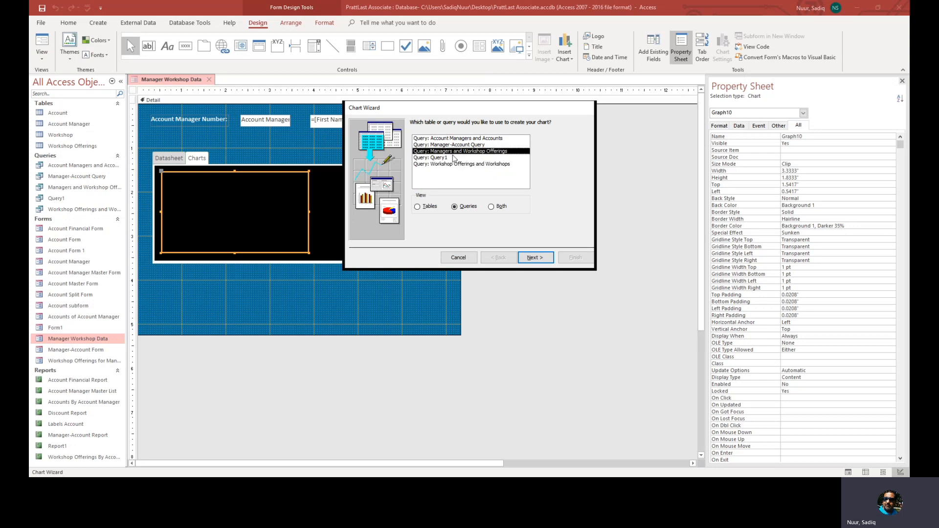
click(538, 254)
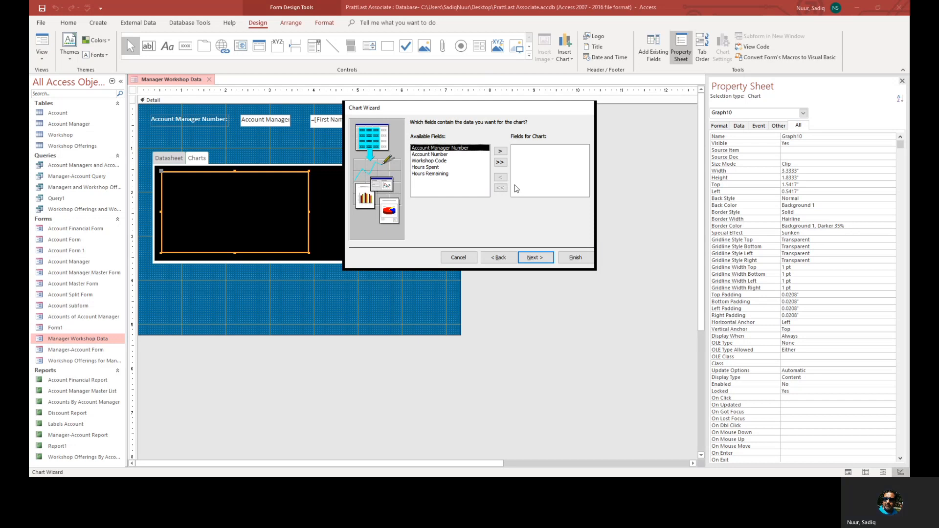
click(429, 160)
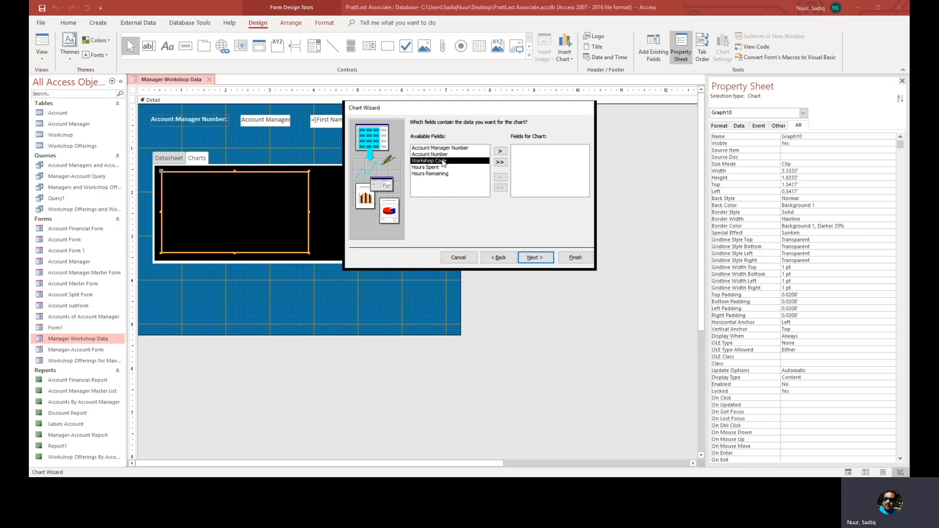
click(500, 151)
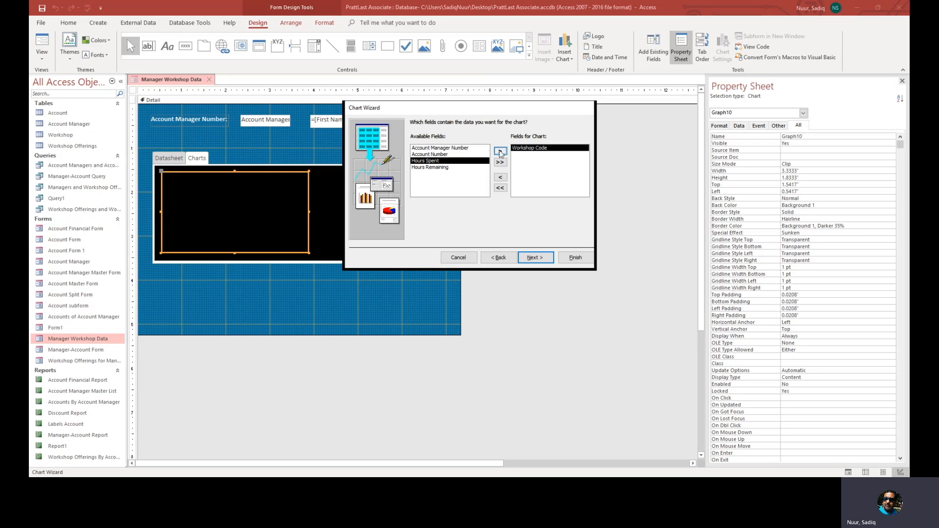
click(500, 152)
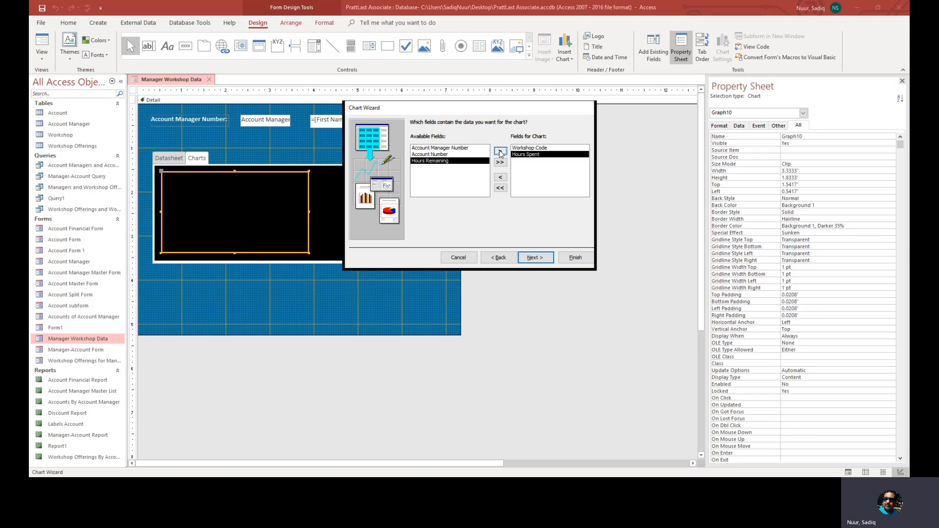
click(538, 261)
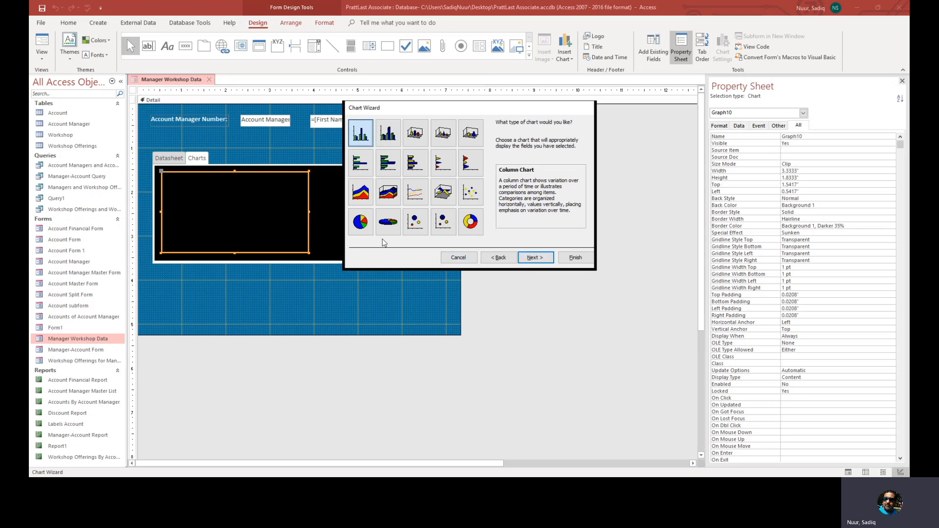
Make it a pie chart linked to the form by Account Manager Number, titled "Hours Spent by Workshop Offerings" with a legend
click(364, 224)
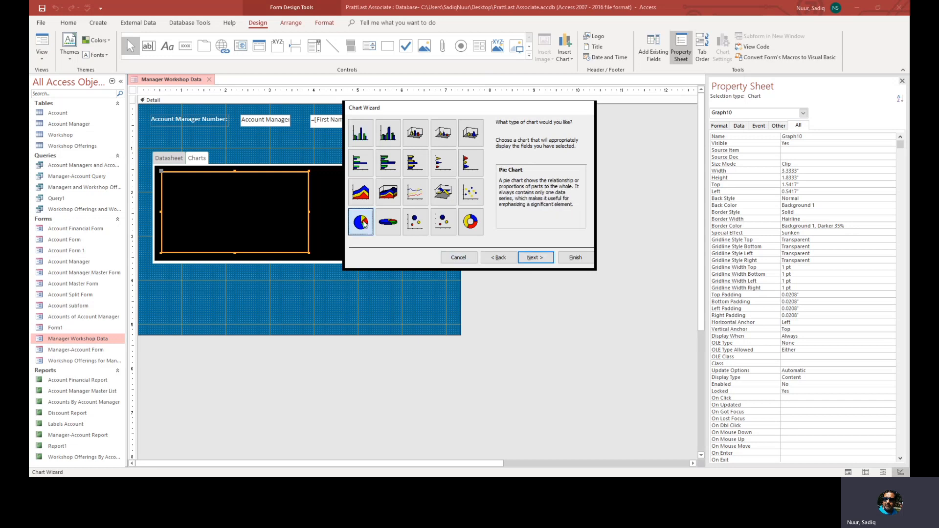
click(537, 260)
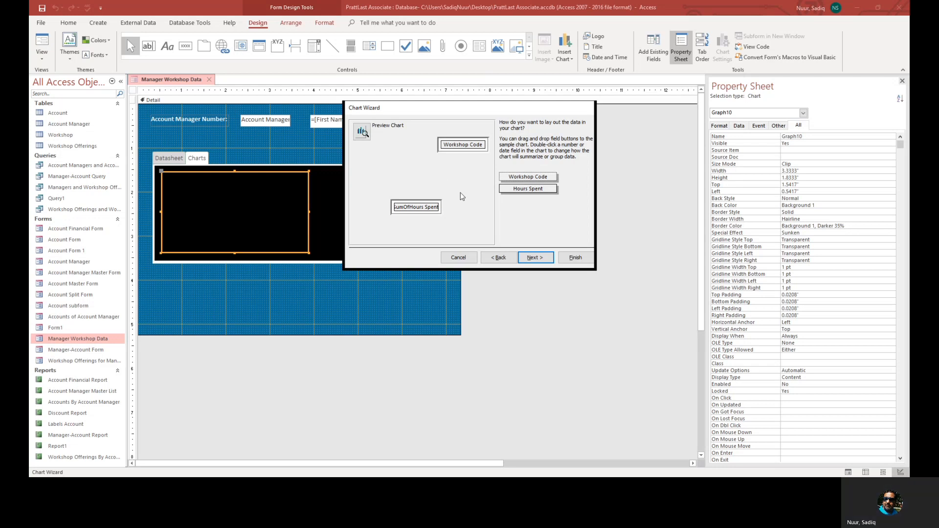
click(537, 260)
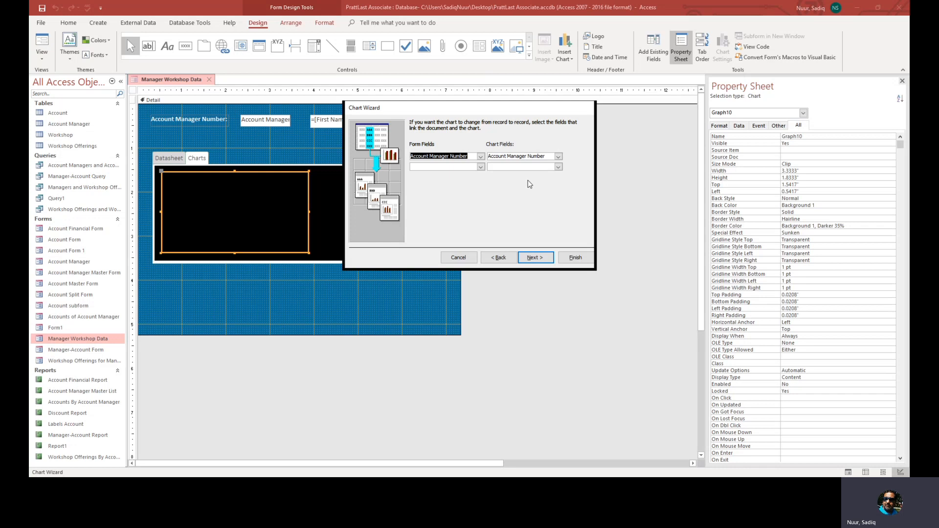
click(536, 258)
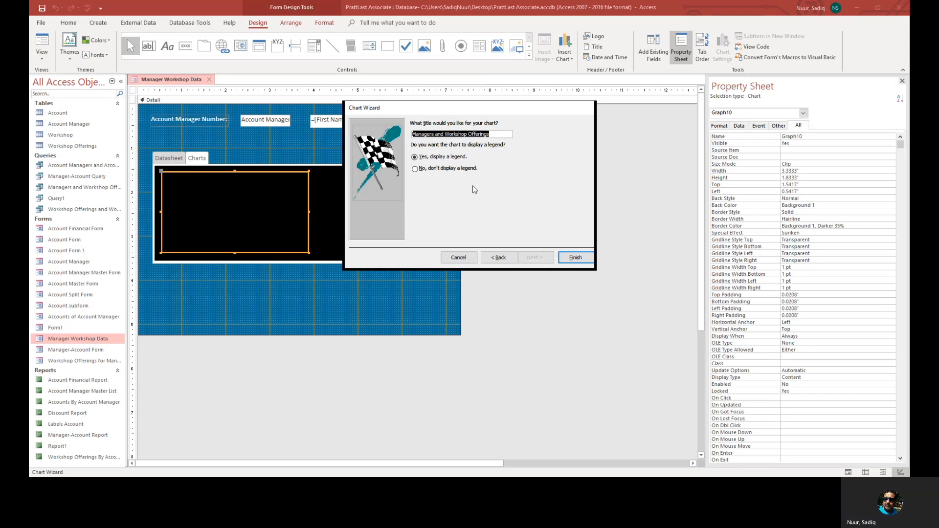
text(Ho)
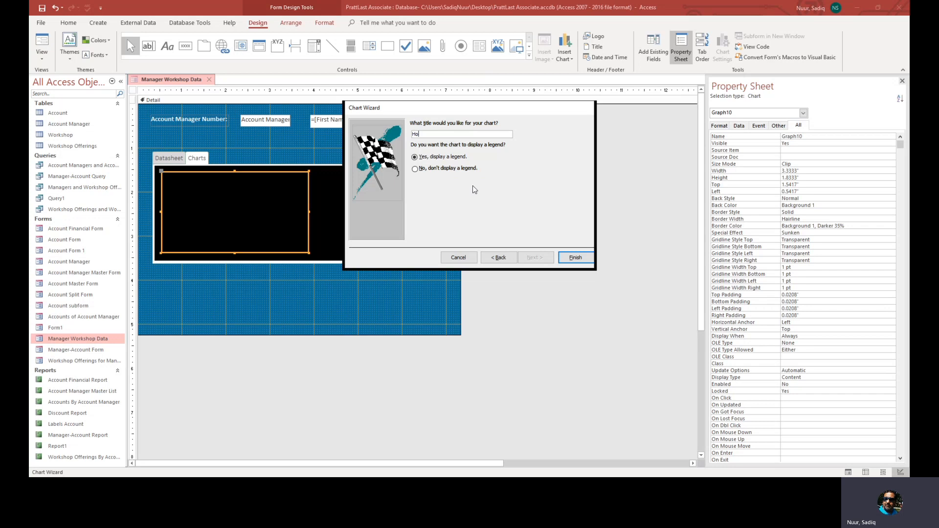
text(urs Spent by Workshop)
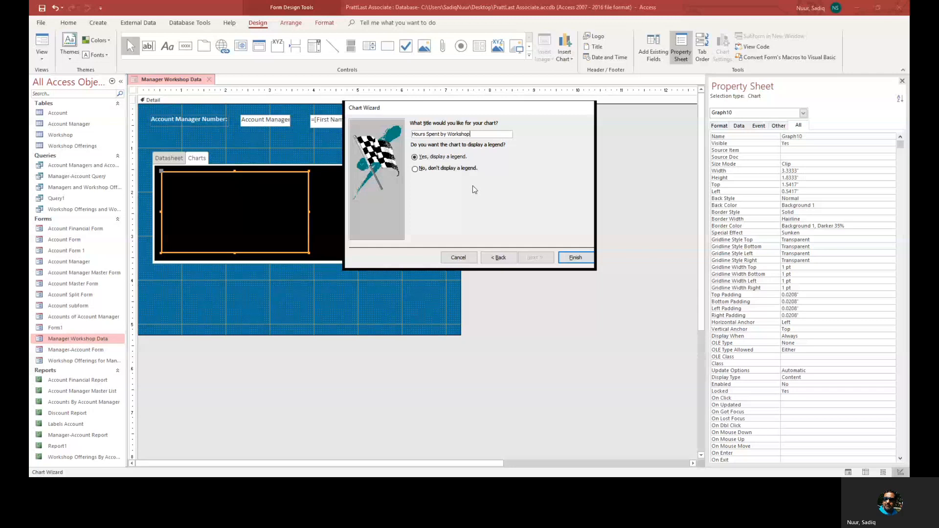
text( Offerings)
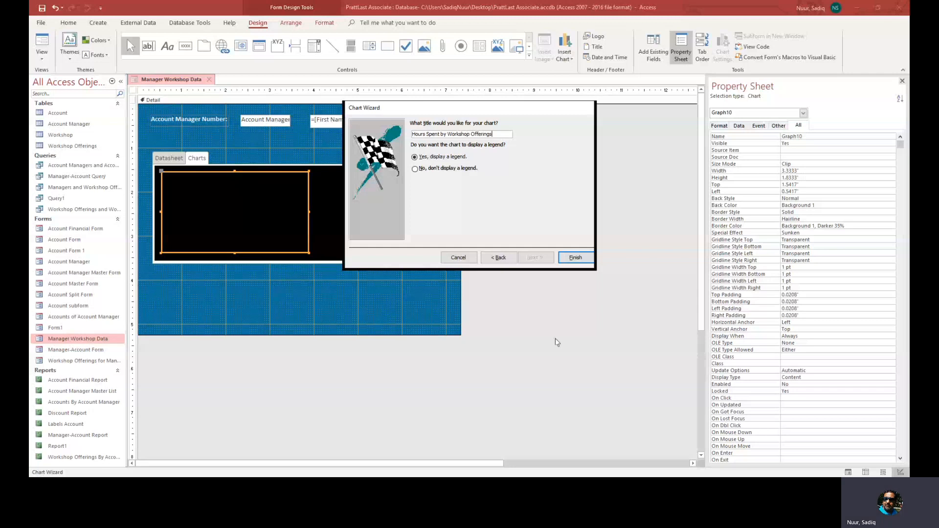
click(575, 257)
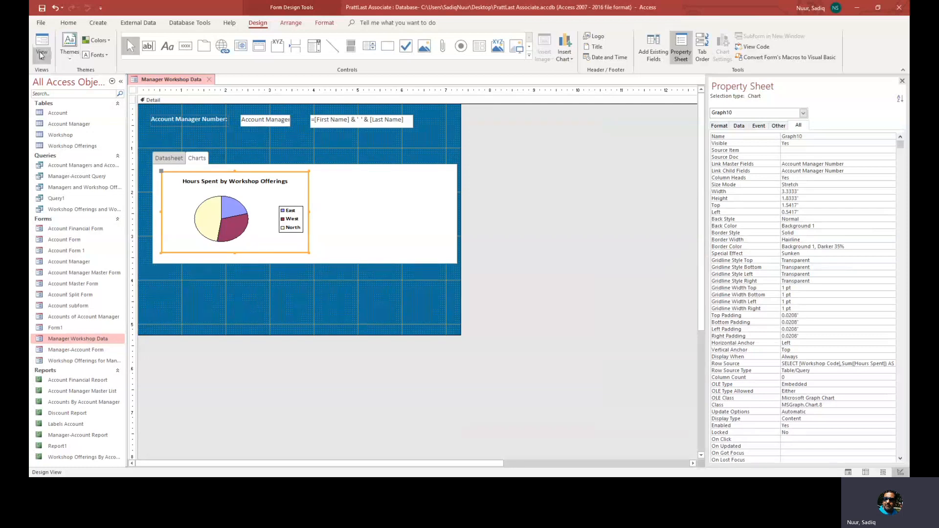
Draw a second chart control about 2.92" wide and 1.88" high on the right half of the Charts page
click(530, 55)
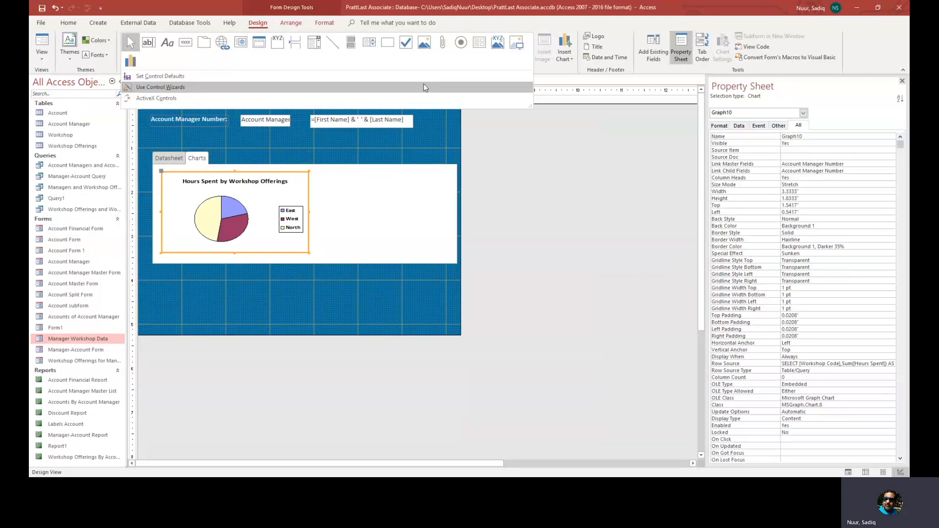
click(128, 64)
drag(320, 174, 449, 255)
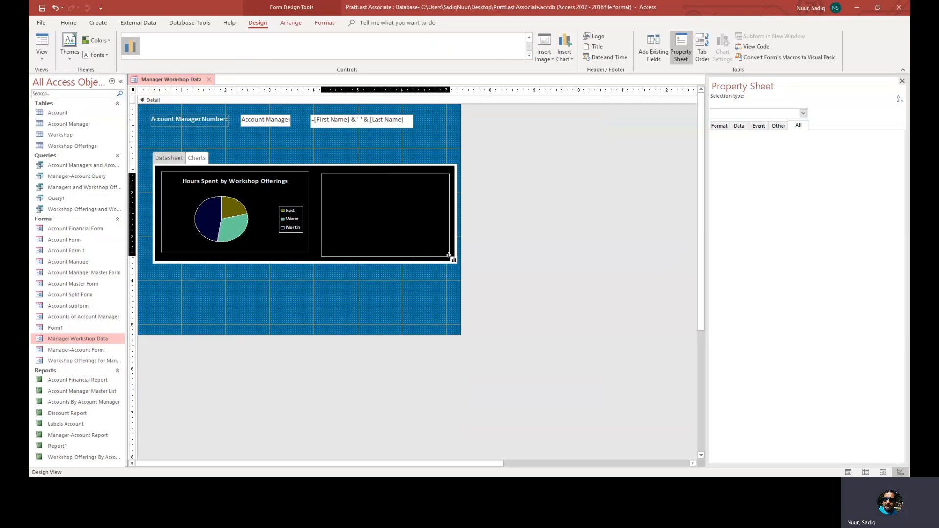
drag(449, 255, 450, 255)
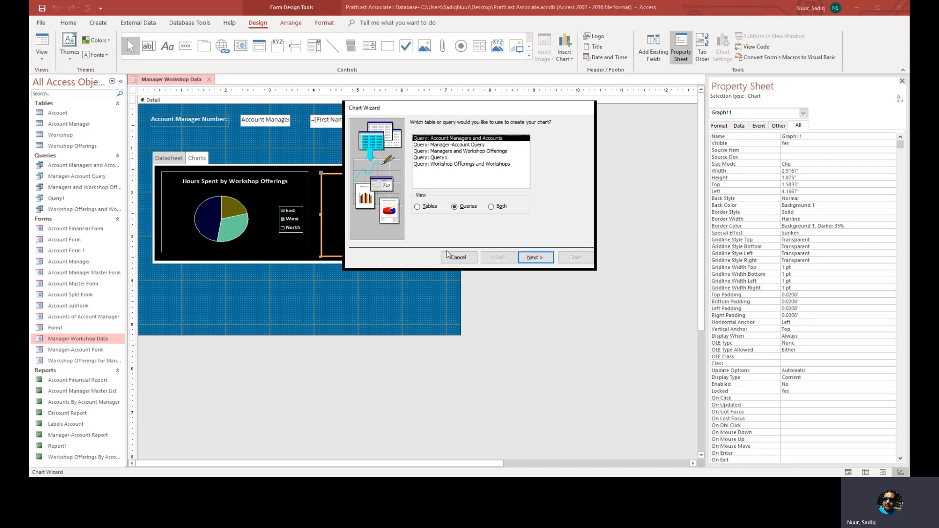
Base the second chart on the Managers and Workshop Offerings query, using the Workshop Code and Hours Remaining fields
click(487, 152)
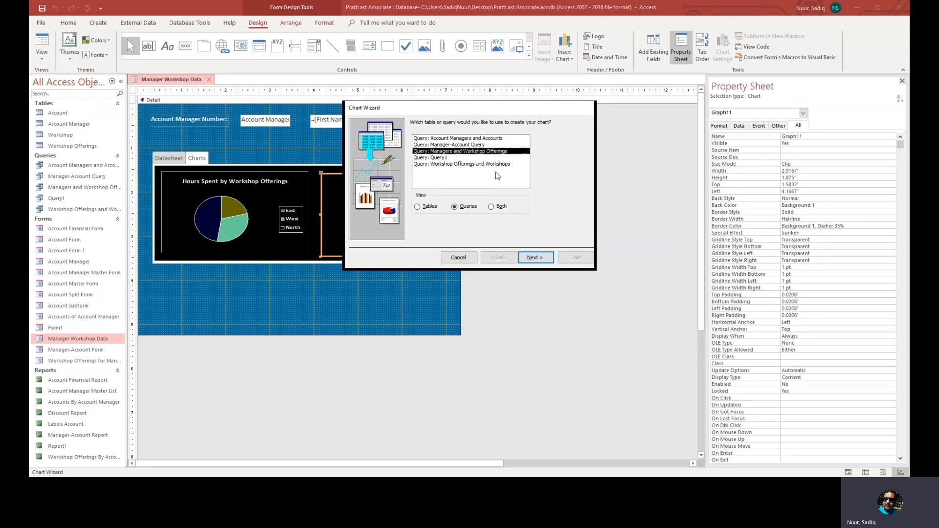
click(537, 256)
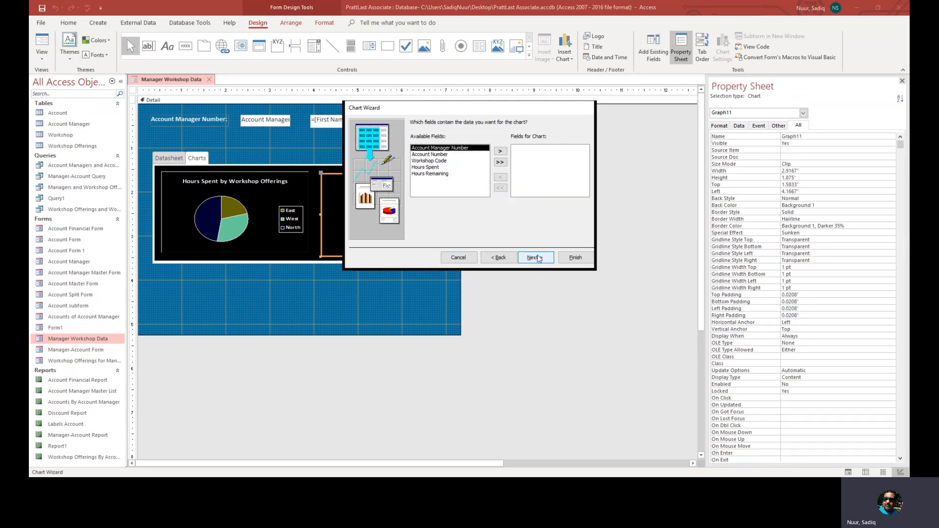
click(445, 161)
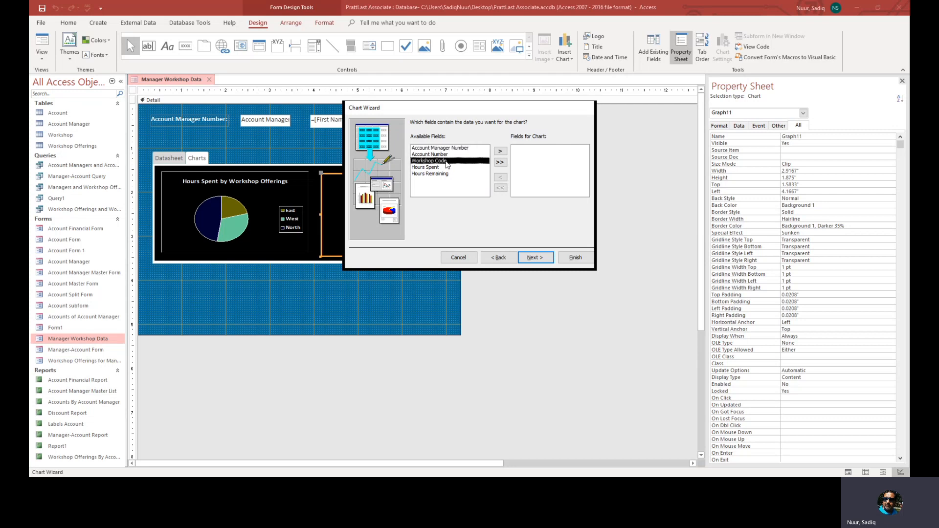
click(500, 151)
click(439, 167)
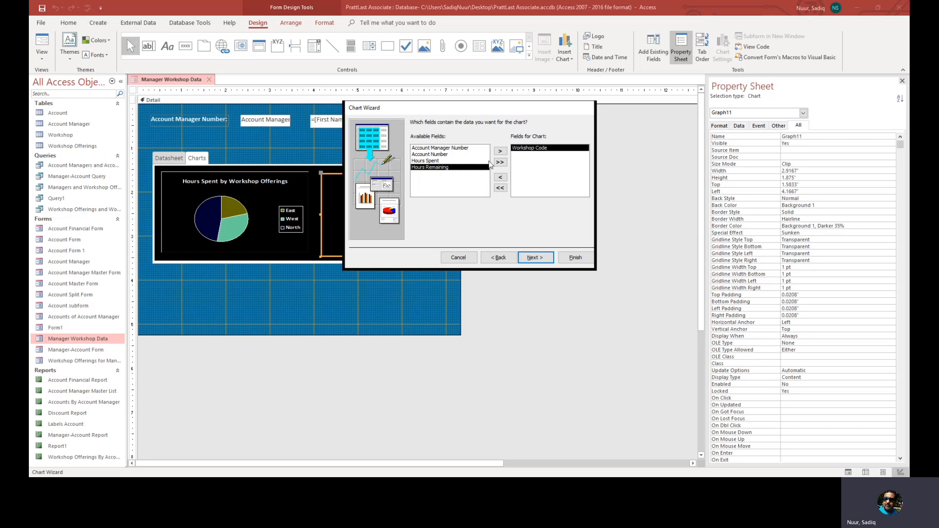
click(500, 151)
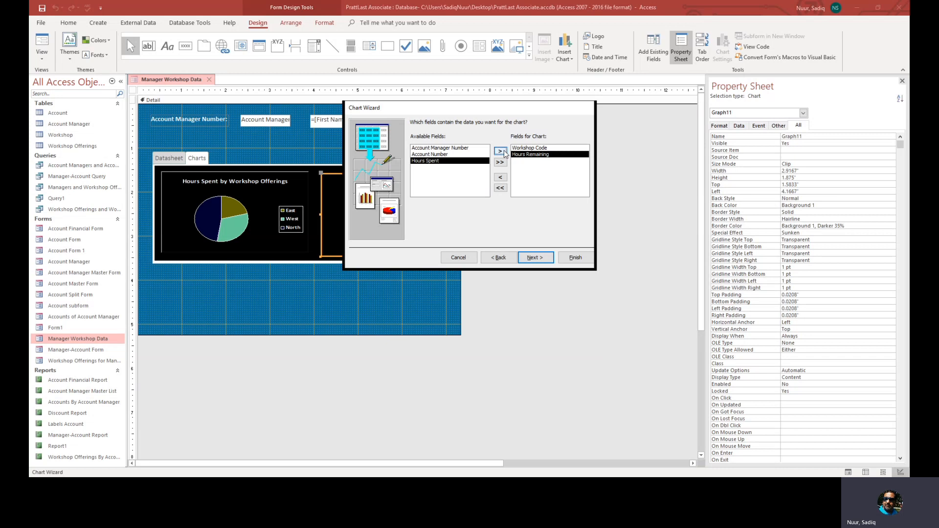
click(536, 258)
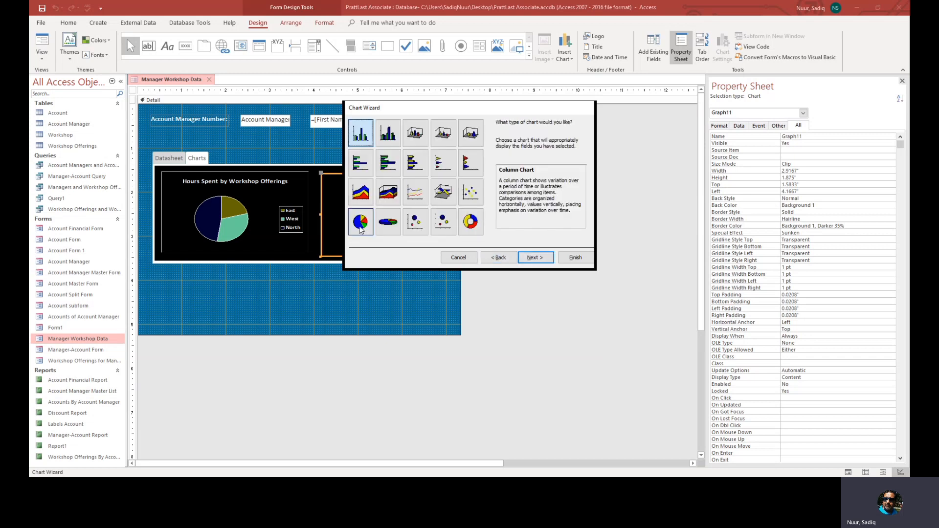
Choose the pie chart type, preview its default layout, and link the chart to the form by Account Manager Number
click(361, 221)
click(534, 258)
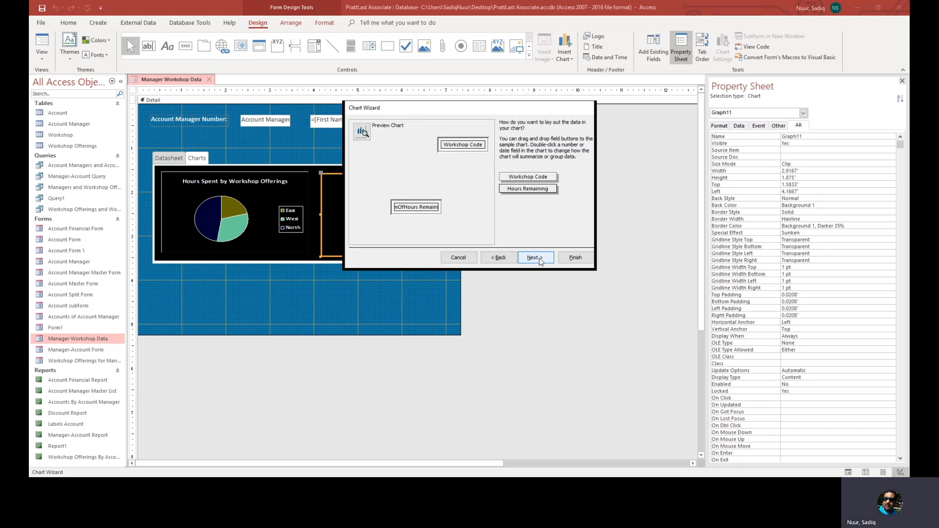
click(540, 261)
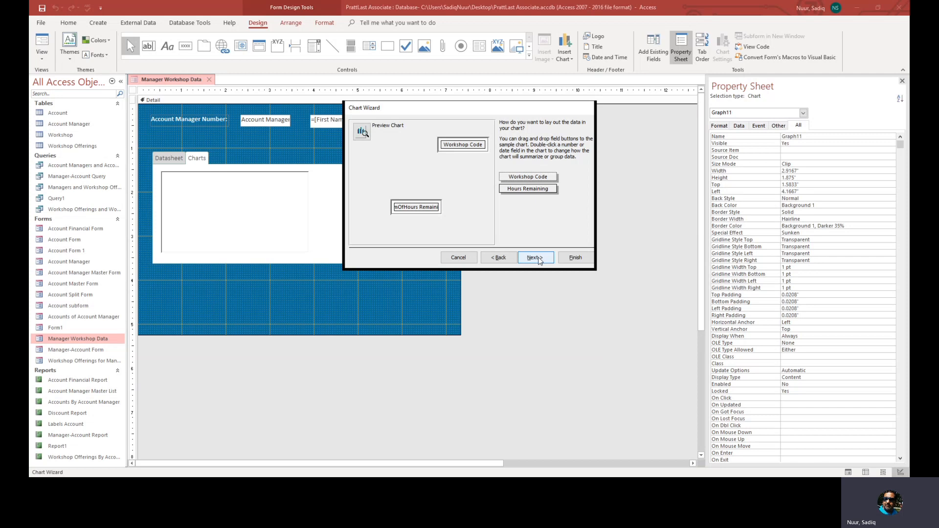
click(498, 258)
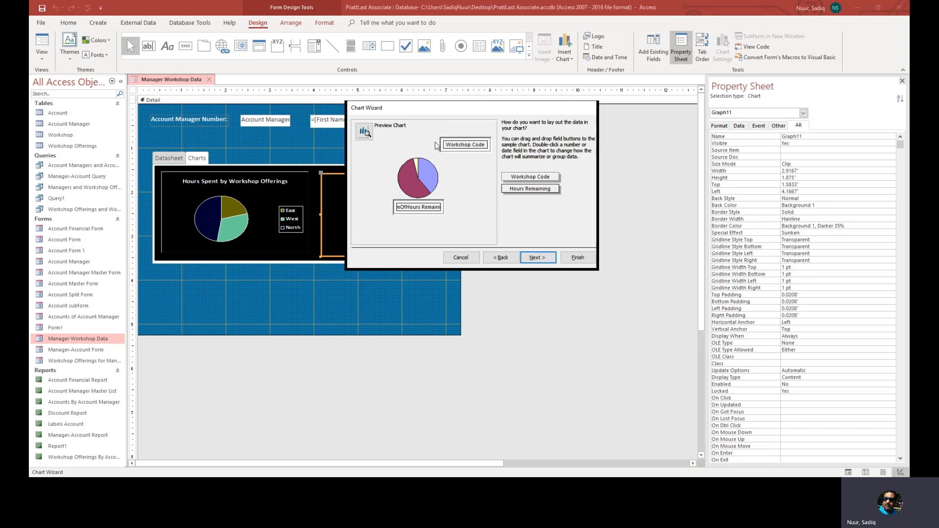
click(535, 259)
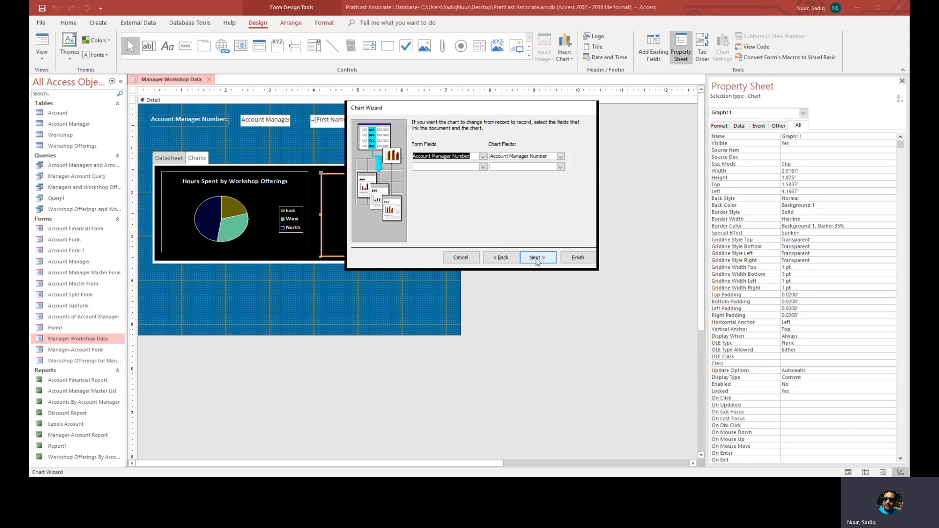
click(536, 259)
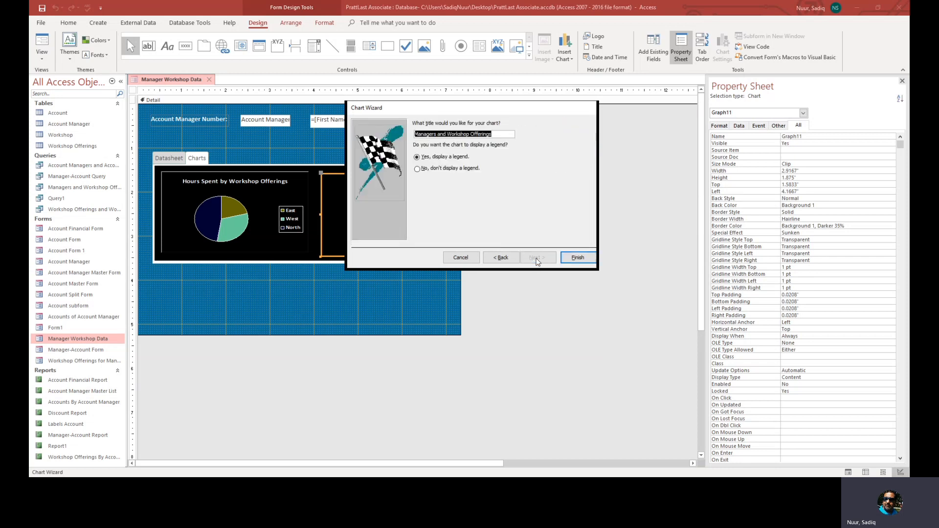
Title the second chart "Hours Remaining by Workshop" and finish it with a legend displayed
drag(497, 134, 422, 134)
text(Hours)
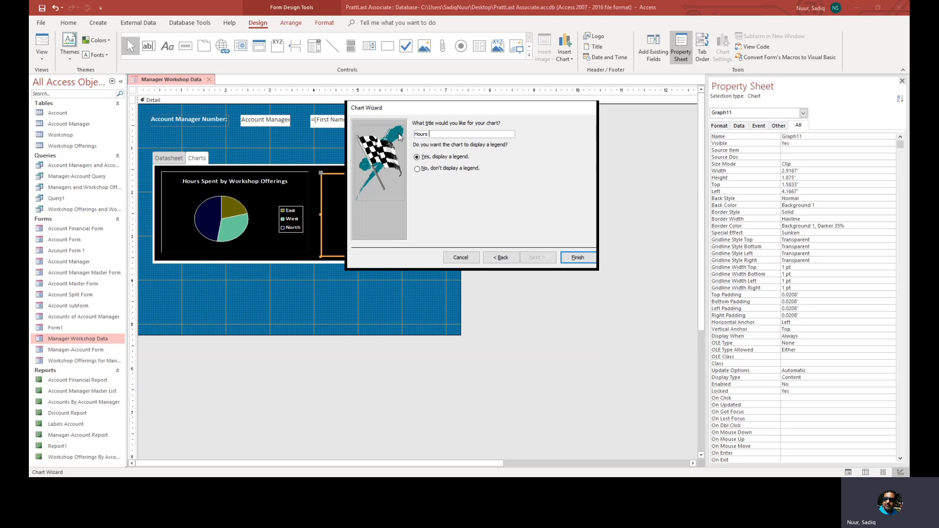
text( Remaining B)
key(BackSpace)
text(by Workshop)
click(579, 258)
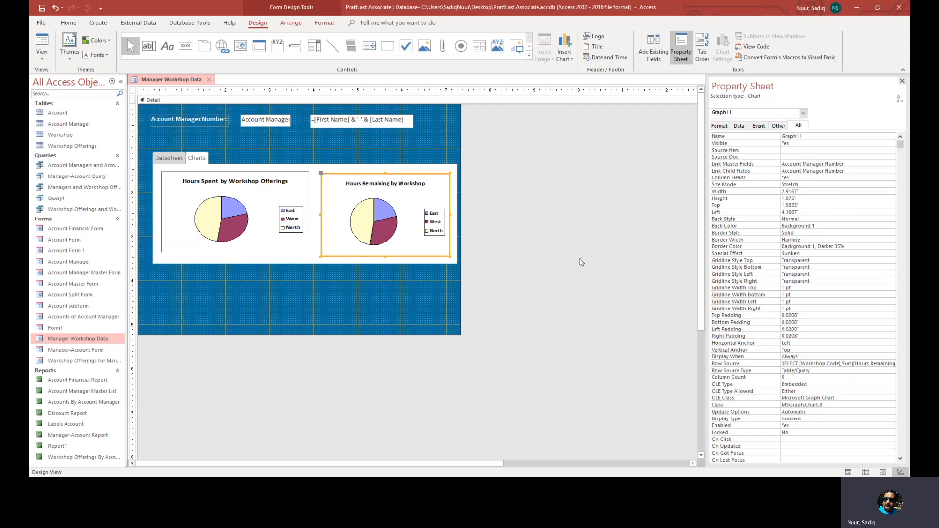
Save the form and view its Charts page in Form view for the first and second records
click(42, 8)
click(42, 43)
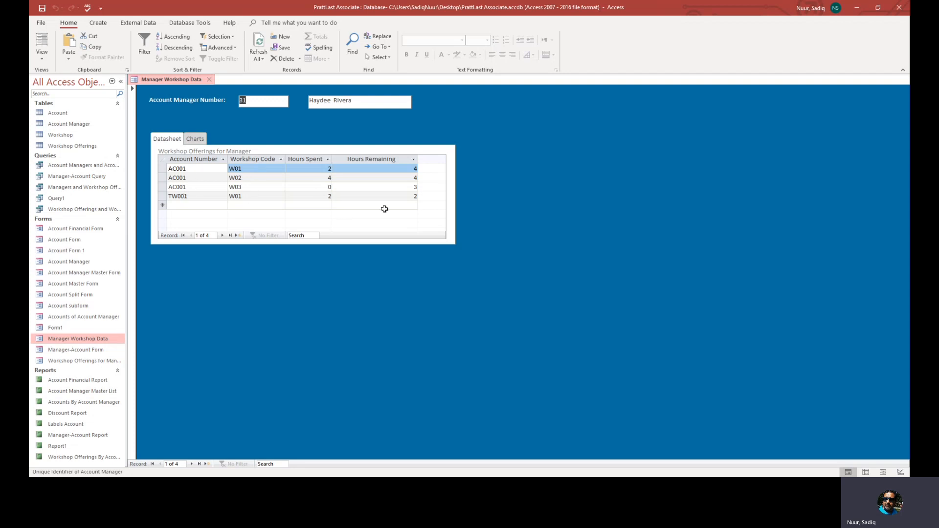
click(200, 142)
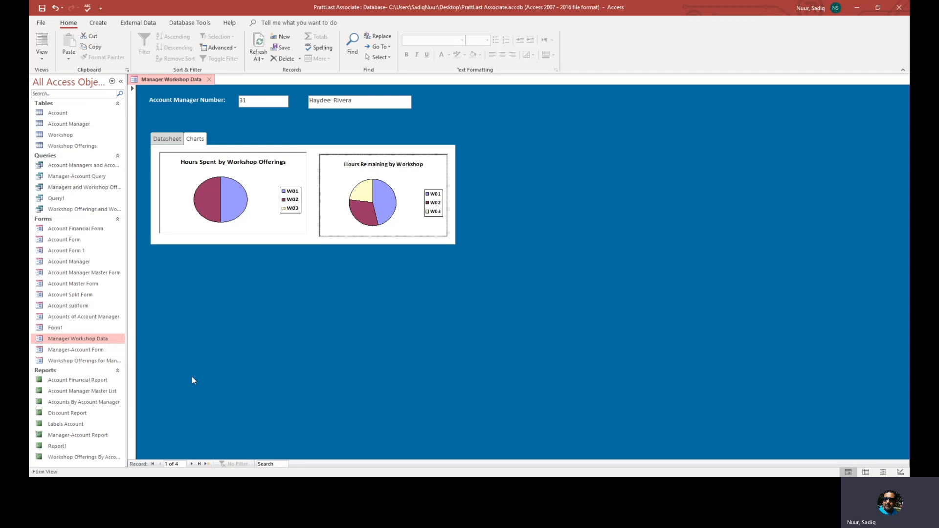
click(191, 464)
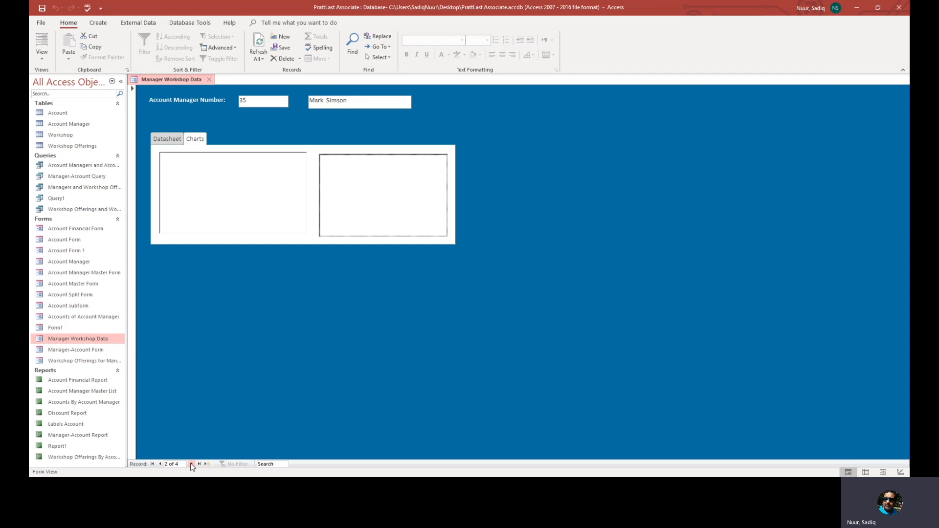
Compare the Datasheet and Charts pages of the form for the third and second manager records
click(191, 464)
click(162, 141)
click(195, 139)
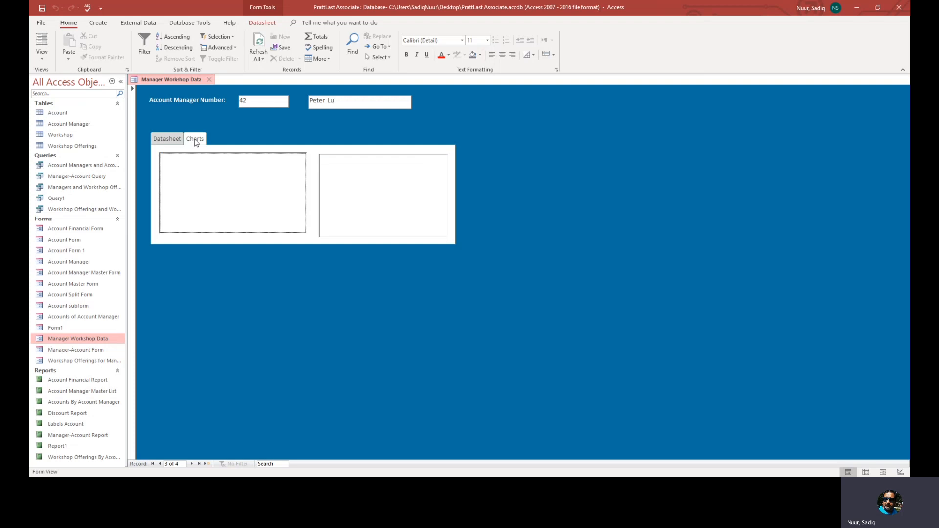
click(166, 140)
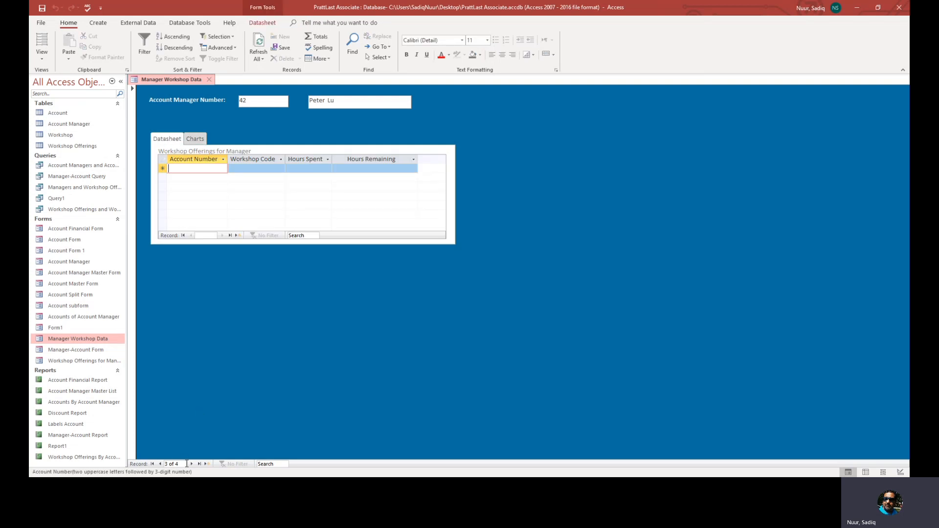
click(160, 464)
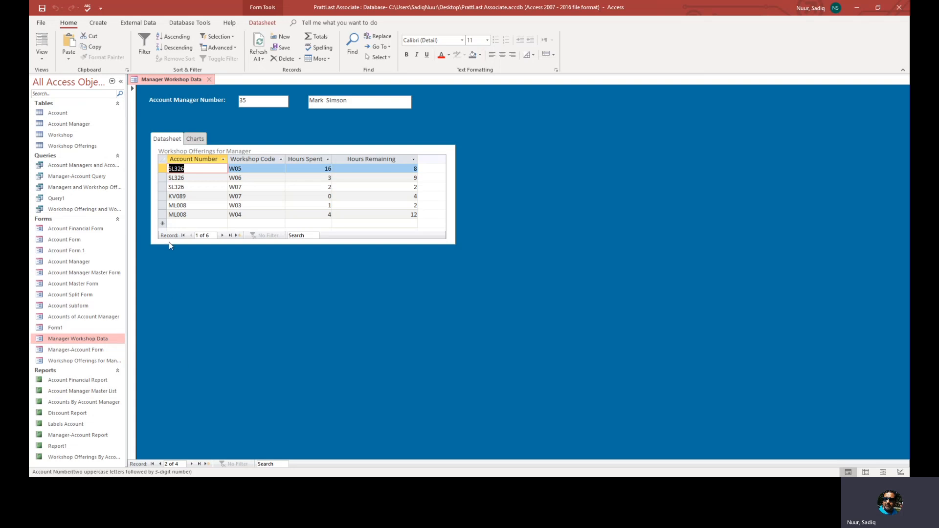
click(195, 140)
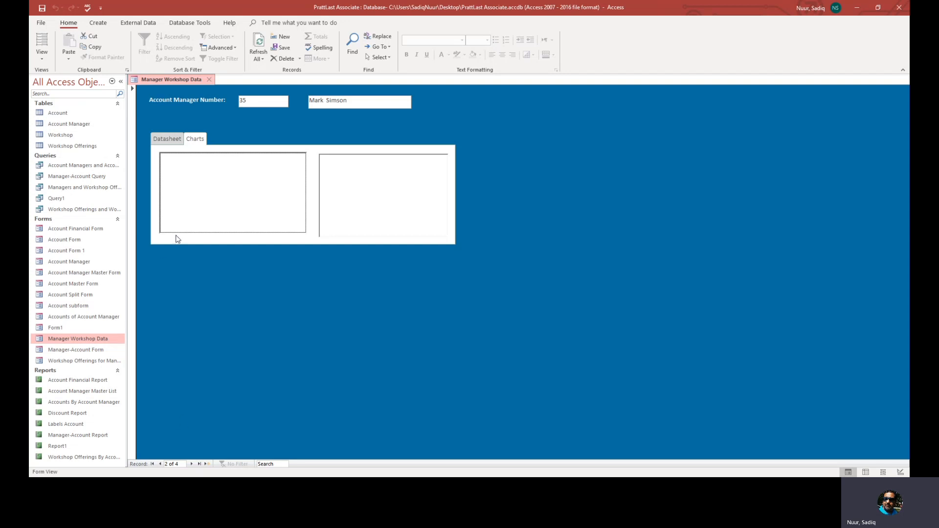
click(167, 140)
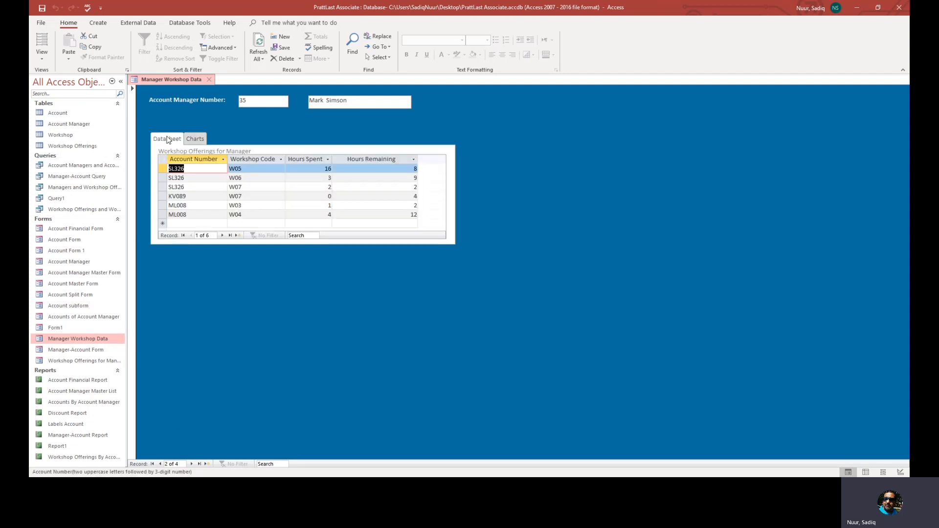
click(197, 141)
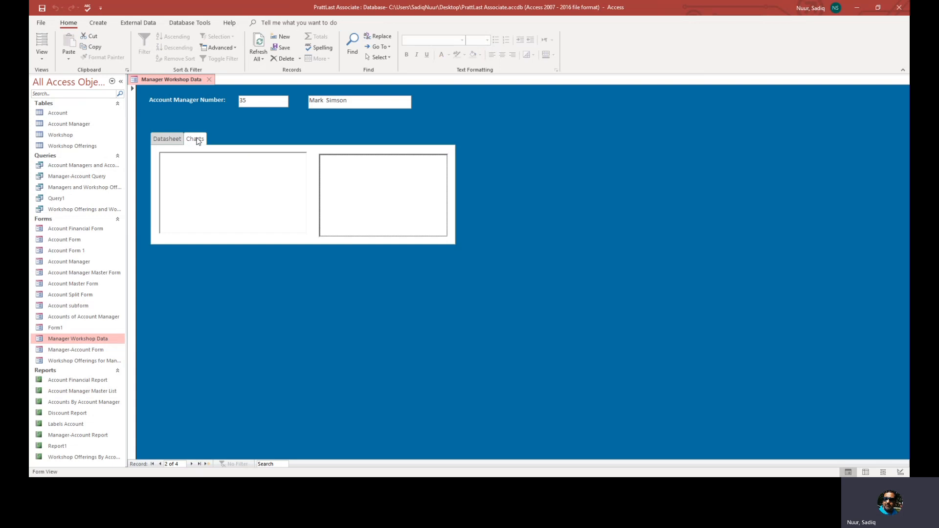
Advance through the remaining records, return to the first record, and compare its Datasheet and Charts pages
click(191, 465)
click(191, 465)
click(191, 464)
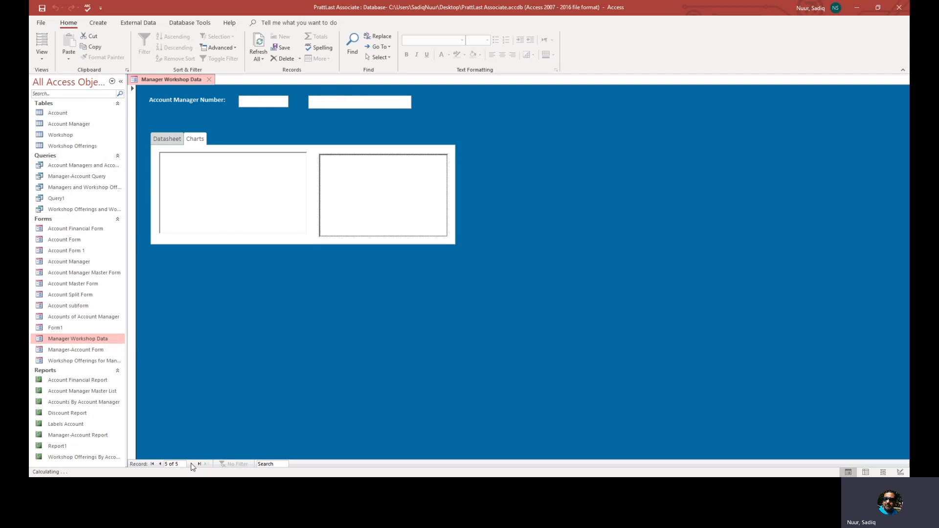
click(152, 463)
click(174, 140)
click(199, 142)
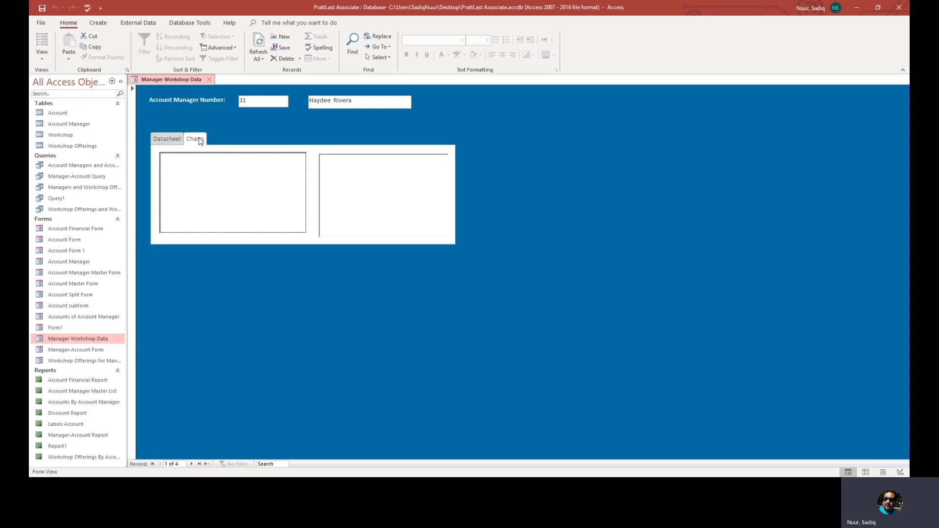
click(171, 140)
click(200, 138)
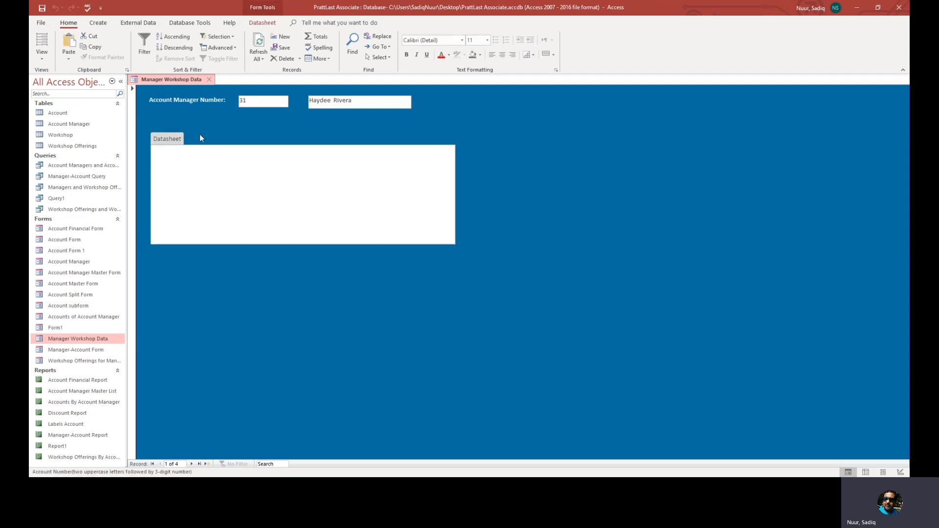
click(178, 138)
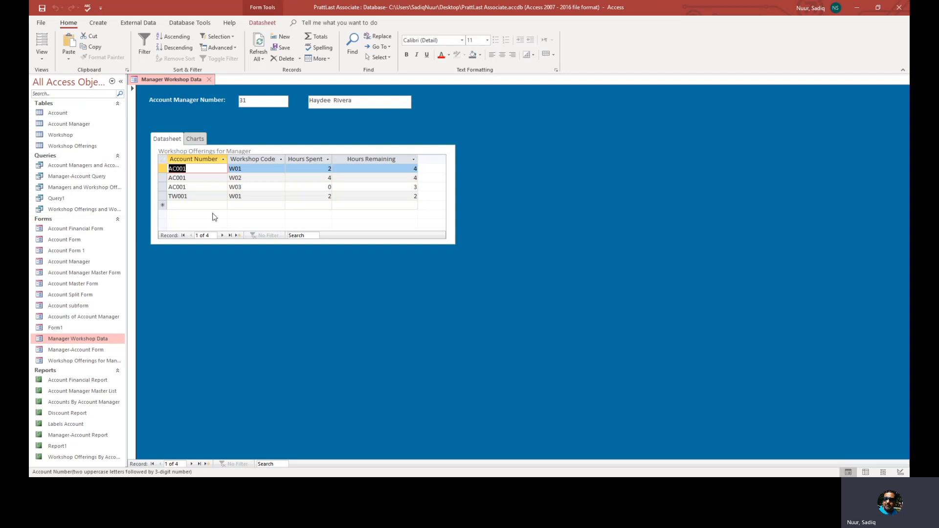
click(195, 139)
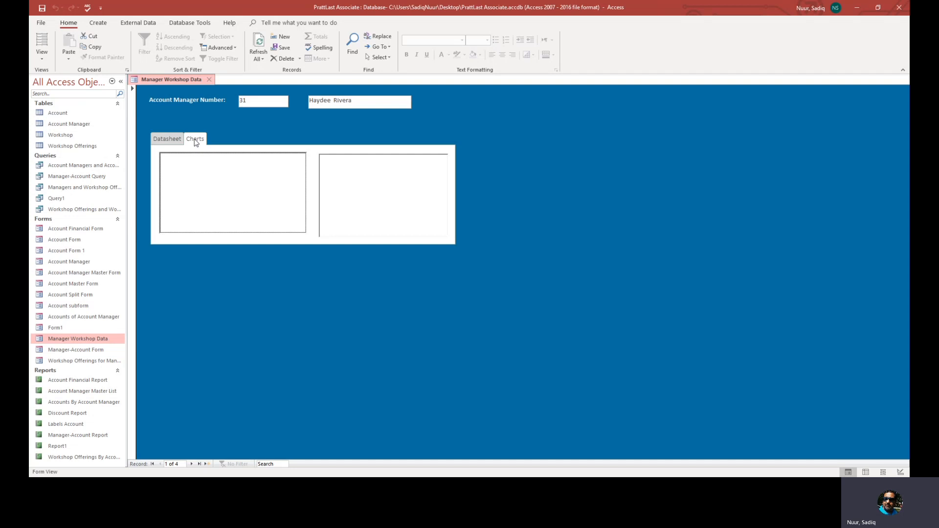
Switch the form to Design view and select the Hours Spent by Workshop Offerings chart
click(42, 55)
click(68, 141)
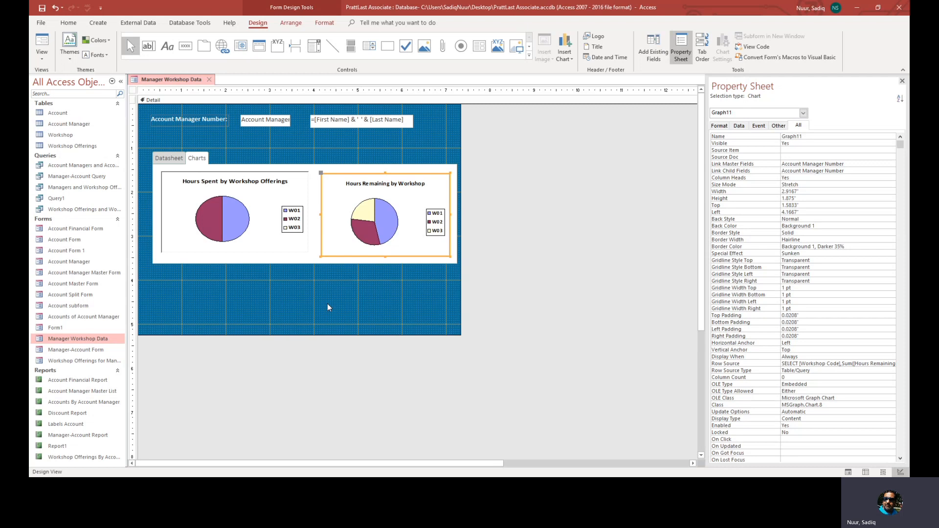
click(249, 176)
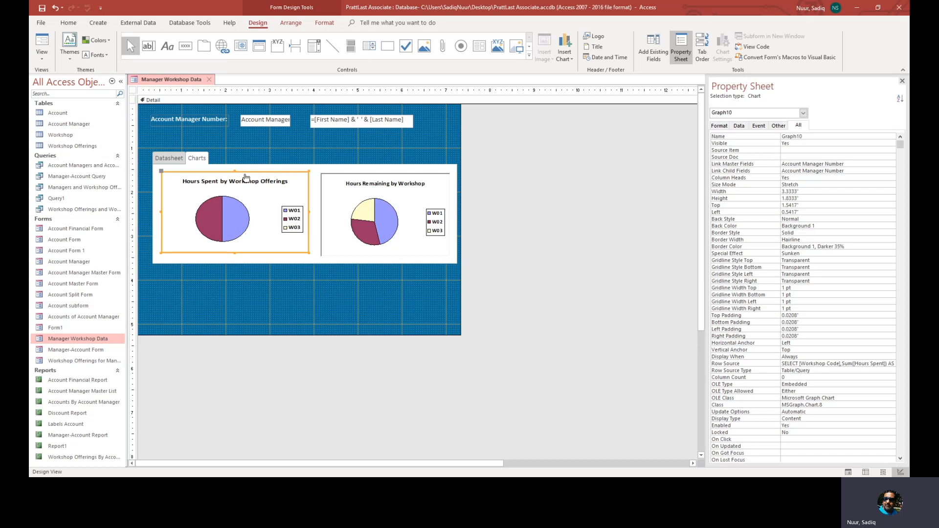
right_click(246, 177)
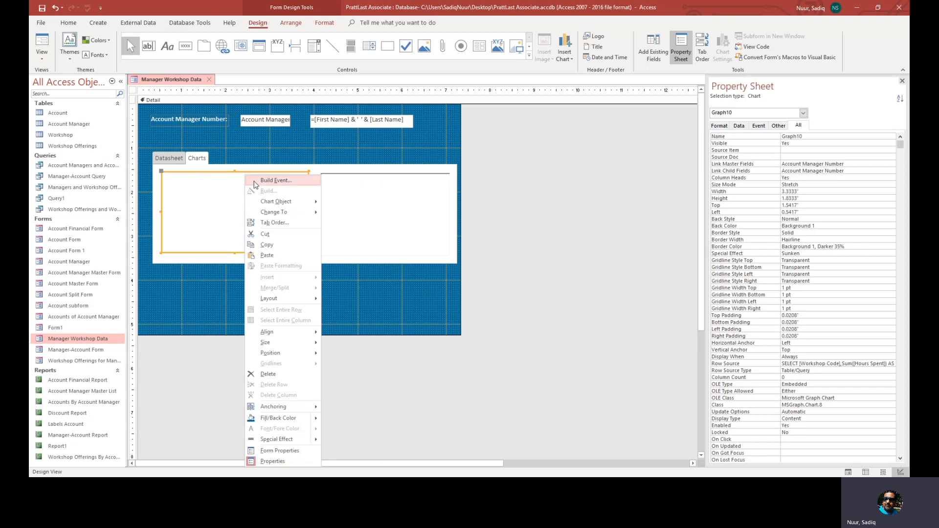
mouse_move(267, 203)
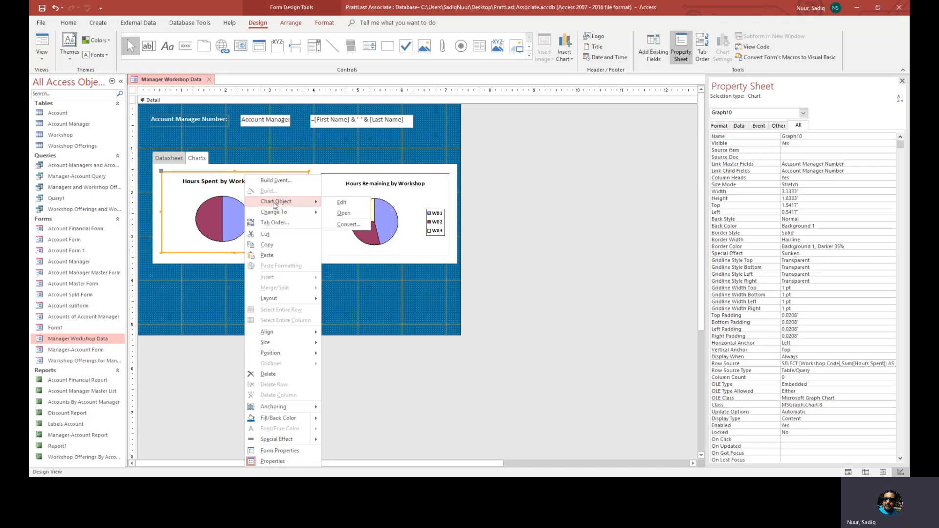
click(198, 212)
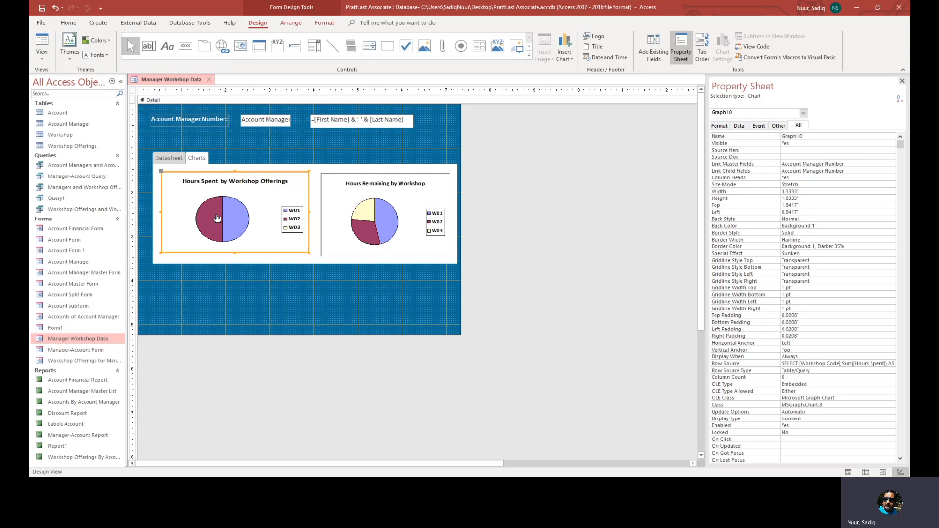
right_click(217, 218)
click(180, 169)
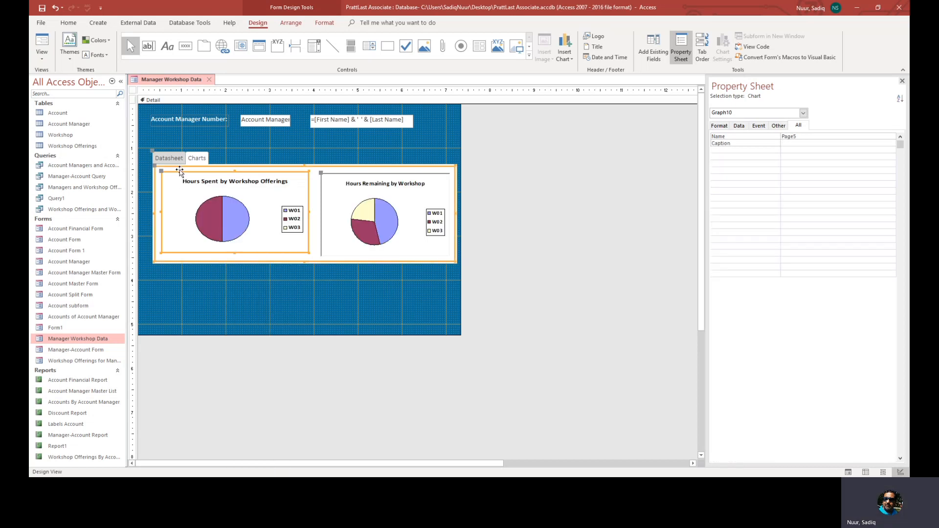
right_click(180, 169)
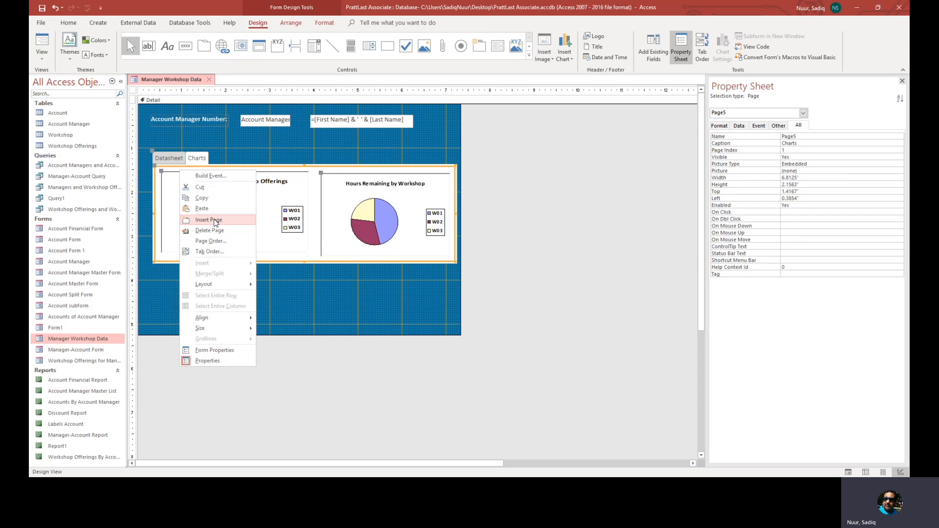
click(311, 153)
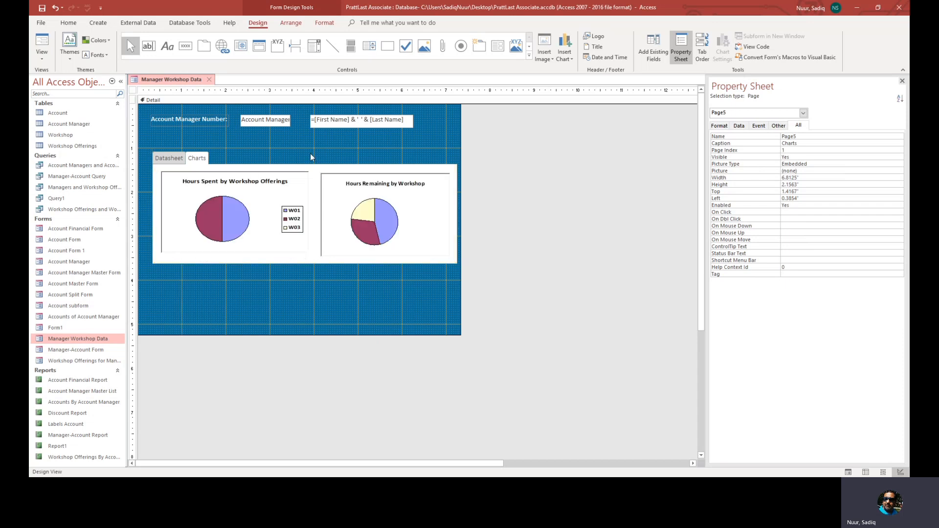
click(236, 181)
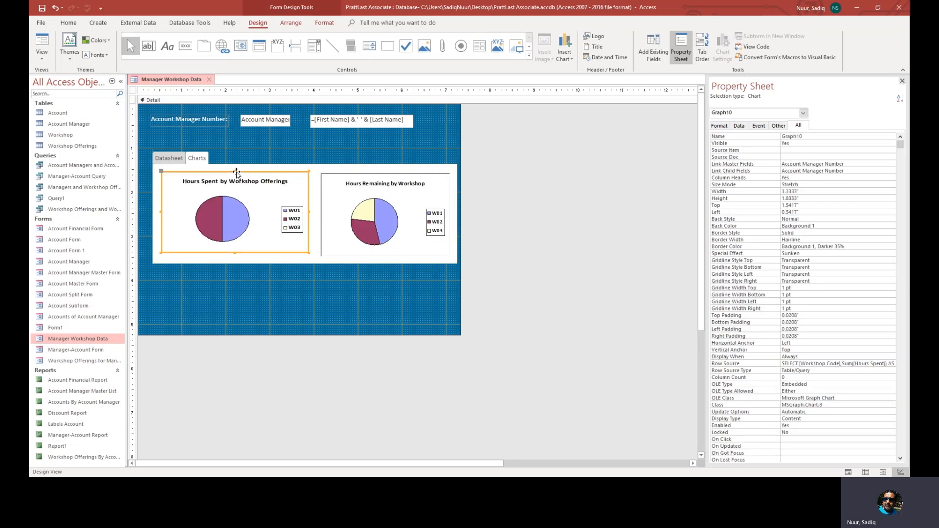
double_click(257, 198)
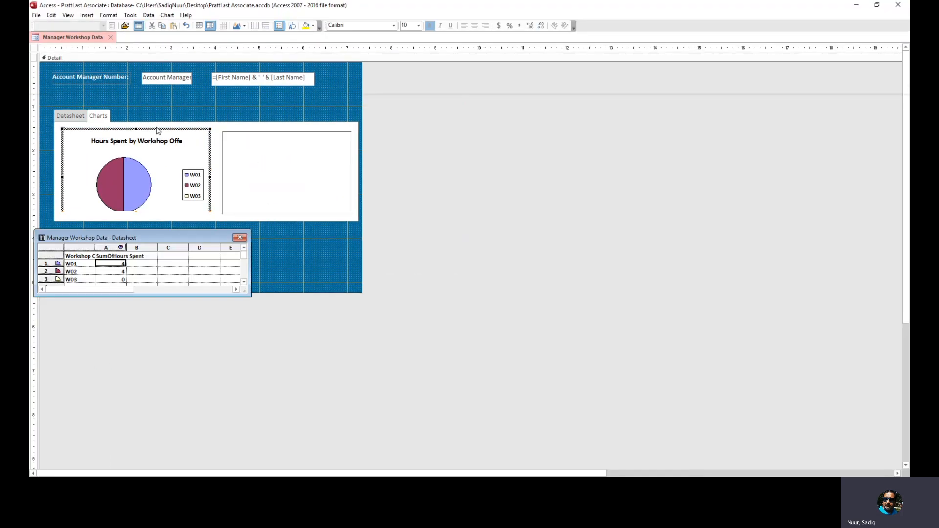
click(157, 128)
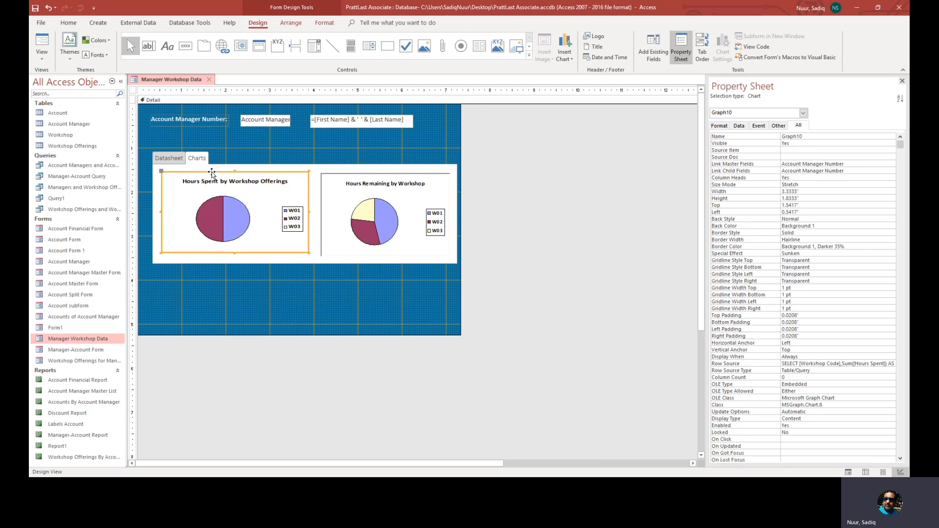
Open the Hours Spent by Workshop Offerings chart for editing, change it to a 3-D column chart, and return to the form design
double_click(212, 174)
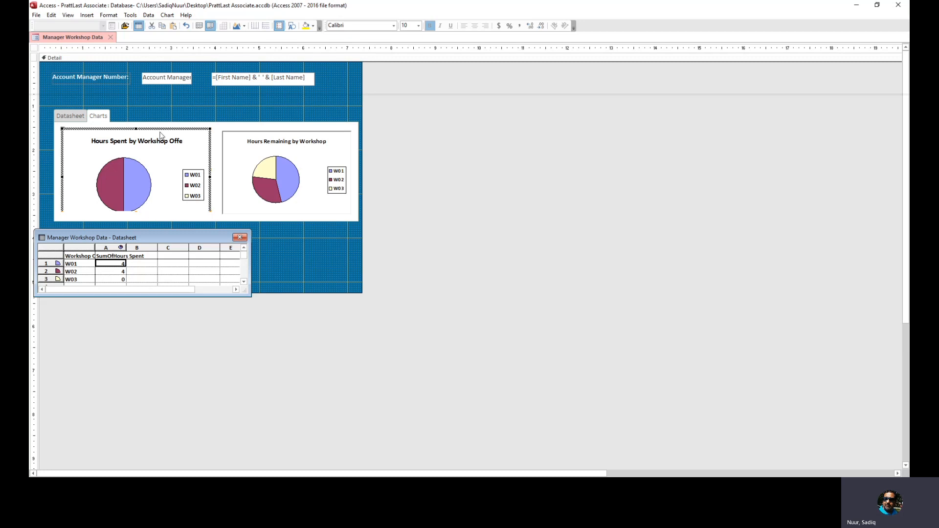
right_click(164, 163)
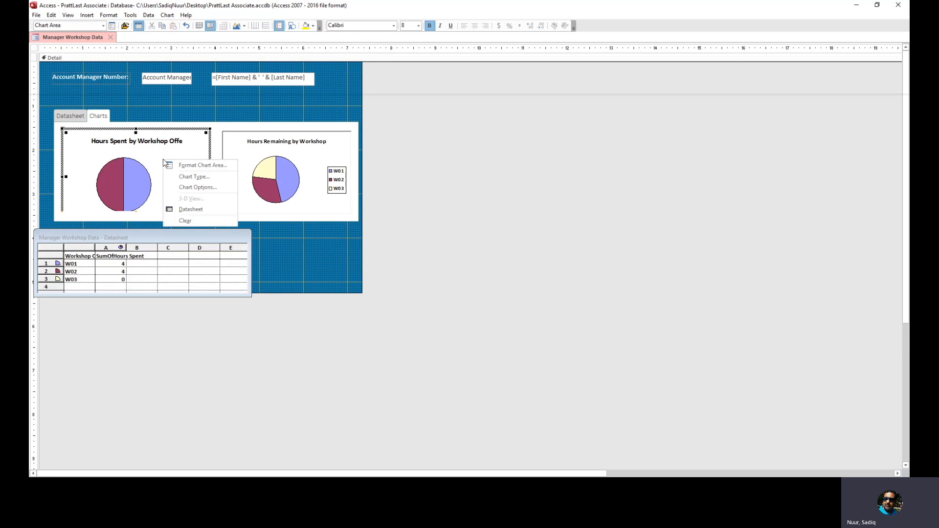
click(198, 178)
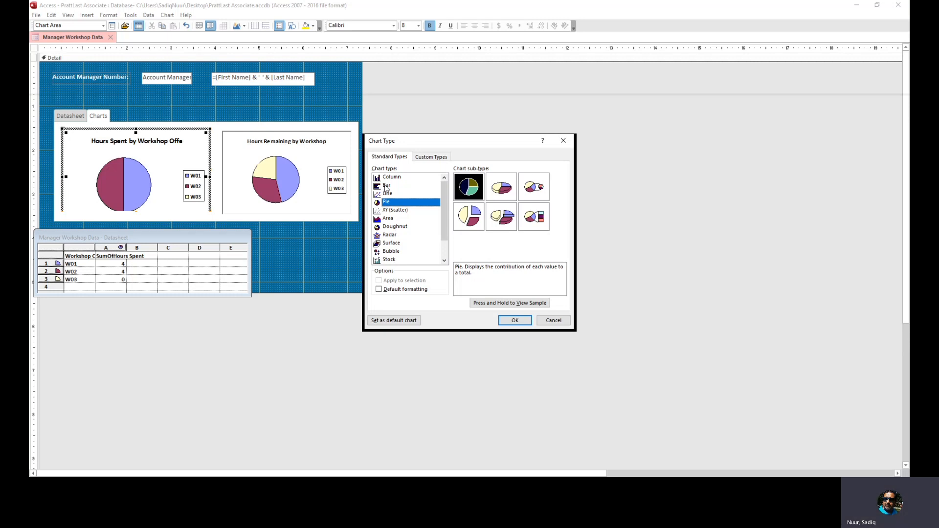
click(387, 178)
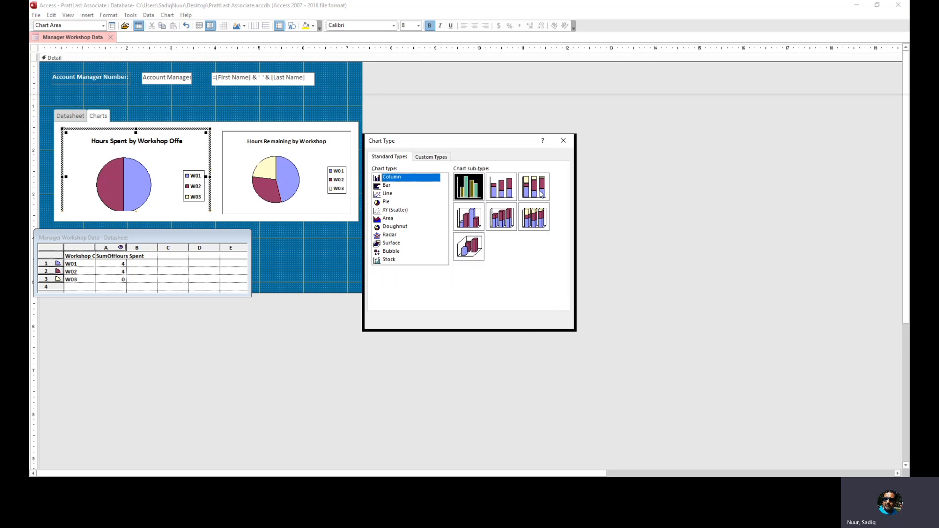
click(468, 218)
click(513, 322)
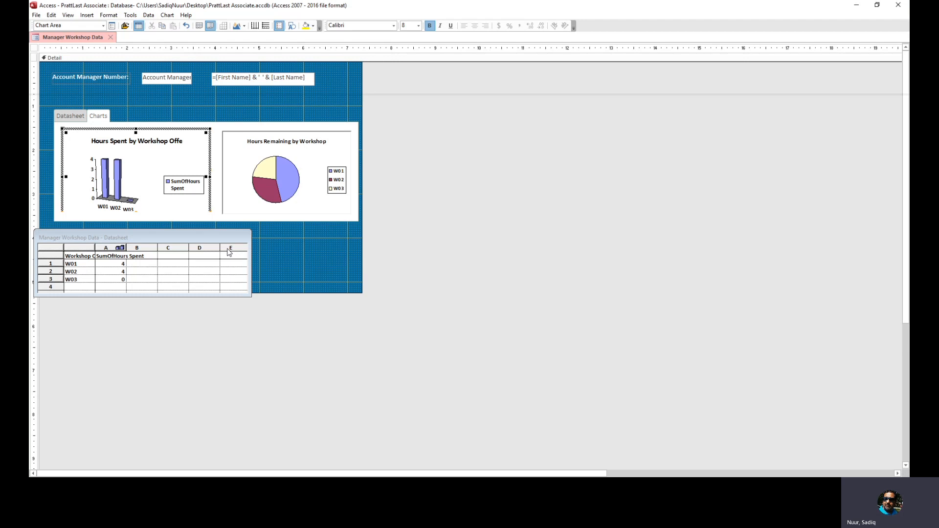
click(156, 162)
right_click(137, 168)
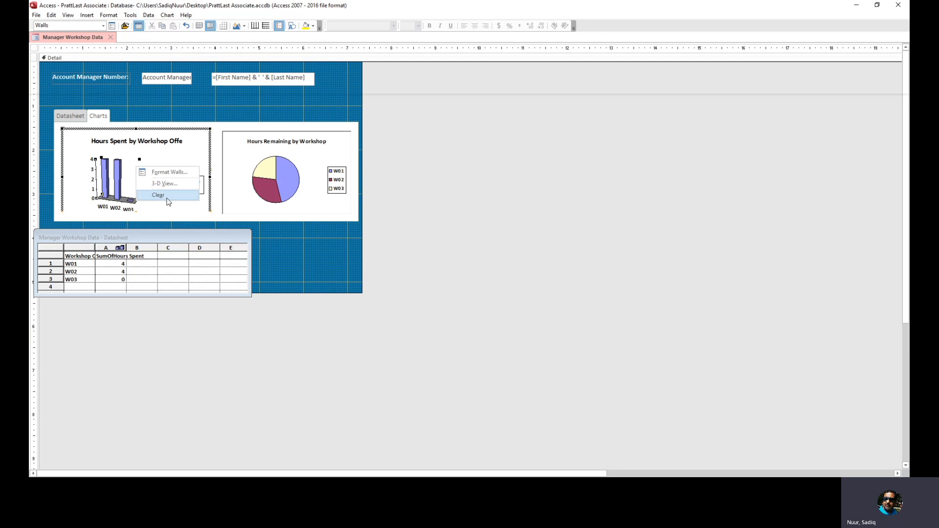
click(172, 128)
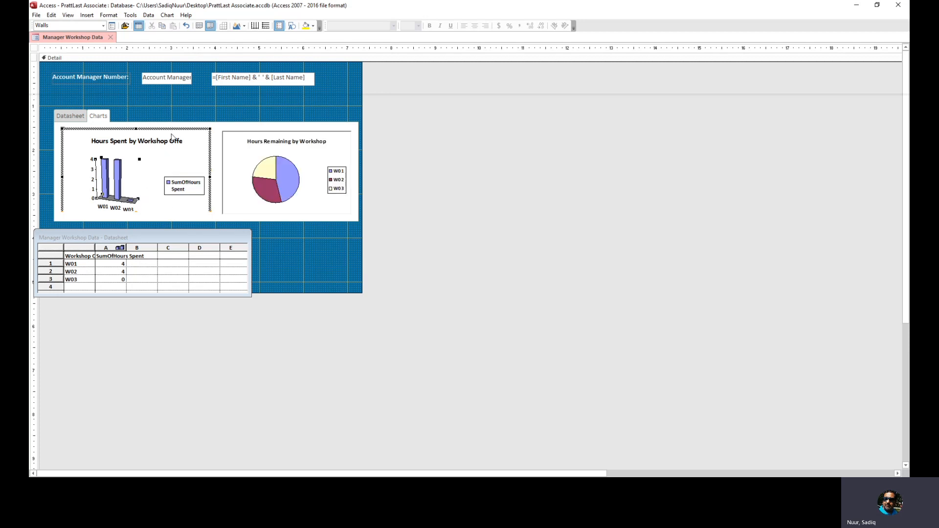
right_click(201, 142)
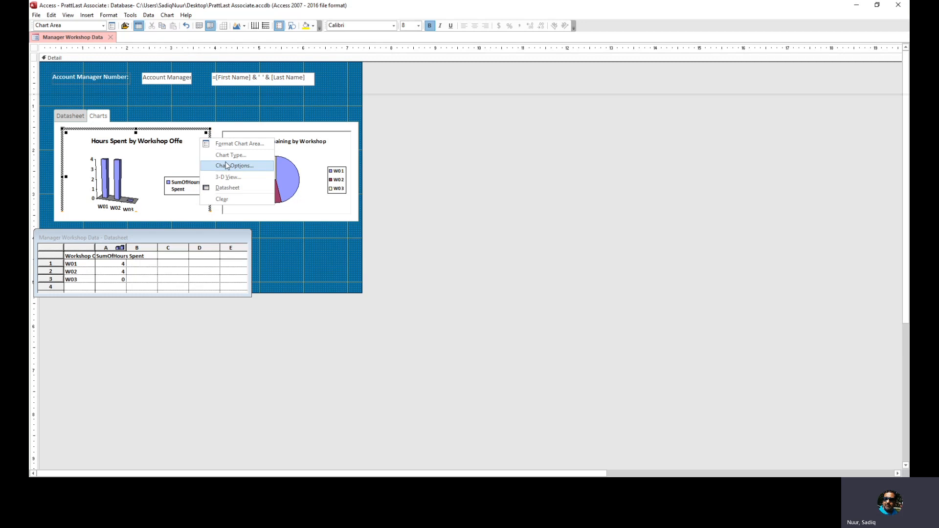
click(166, 125)
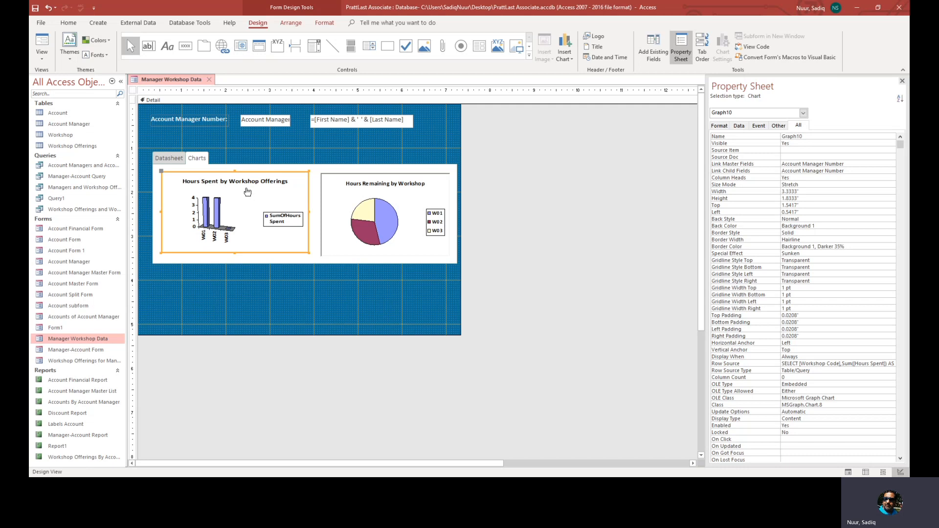
right_click(247, 186)
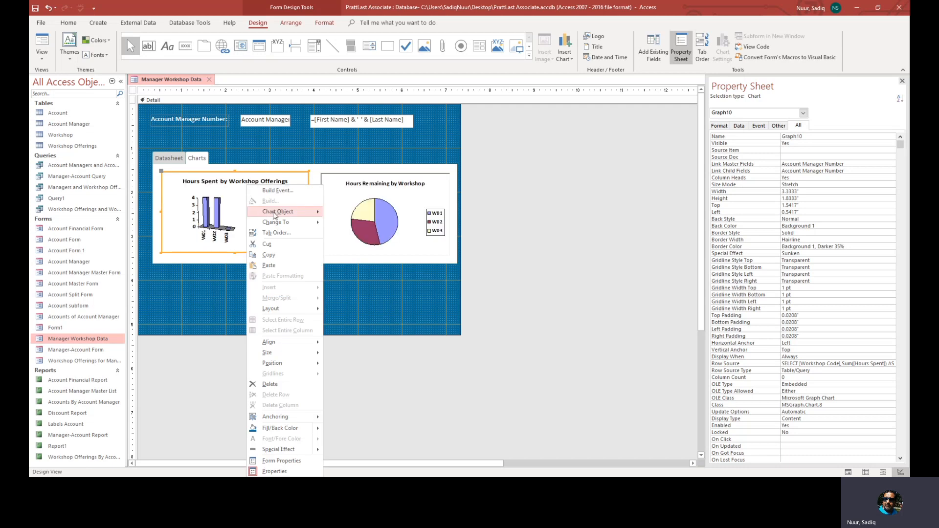
mouse_move(274, 216)
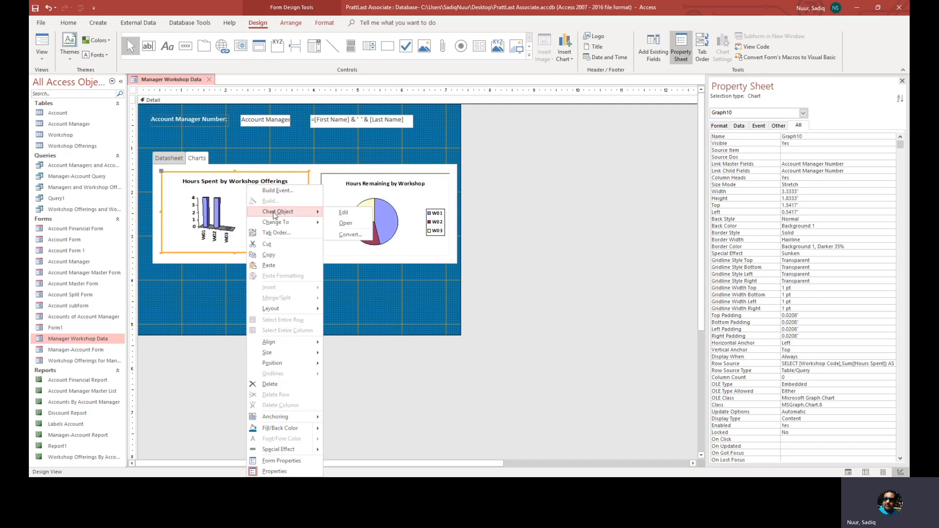
click(342, 212)
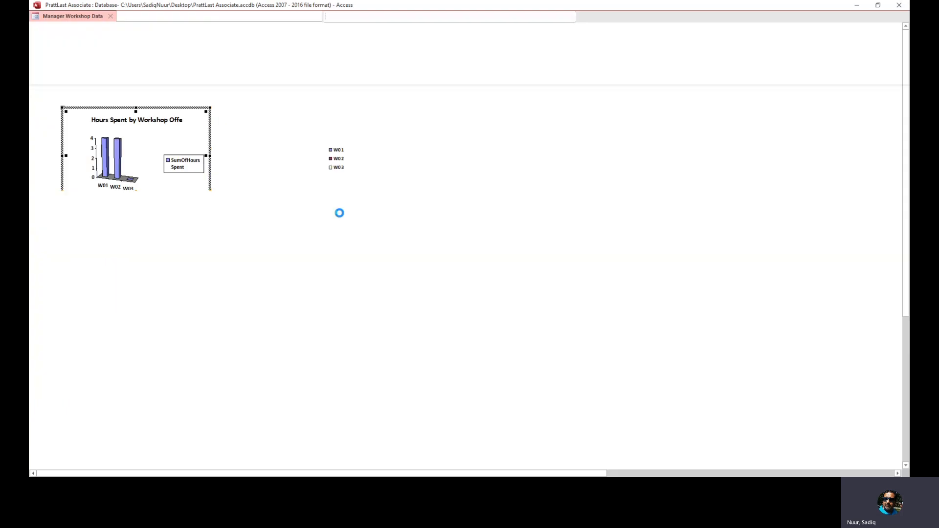
click(280, 288)
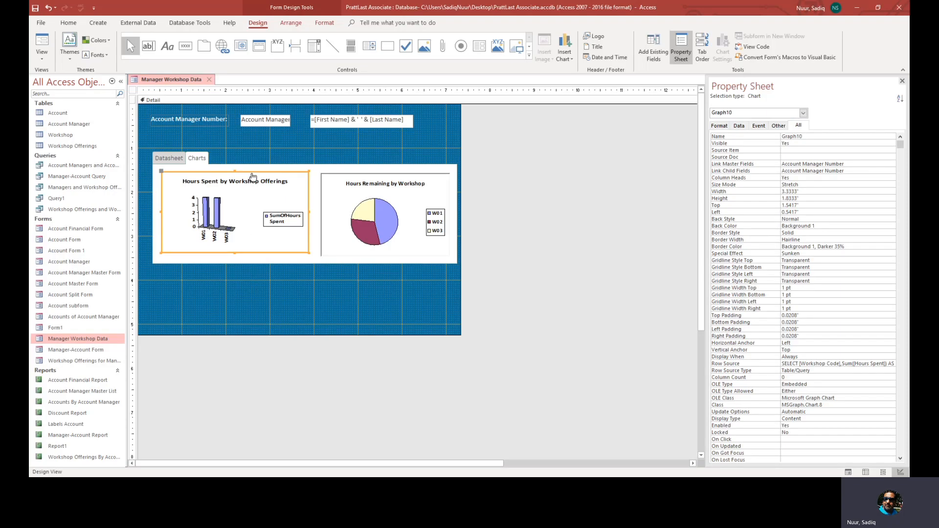
Open the Hours Spent by Workshop Offerings chart for editing, check its chart type options, and return to the form design
right_click(251, 173)
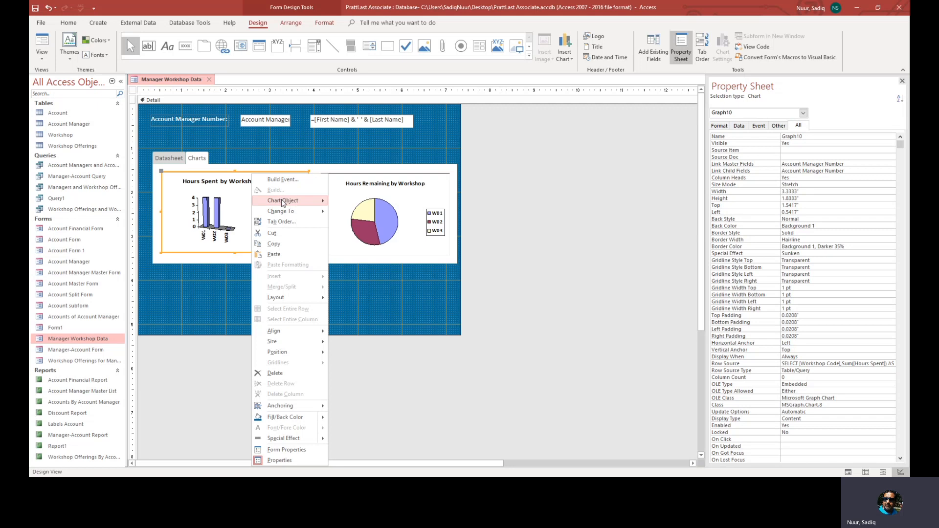
mouse_move(281, 201)
click(342, 201)
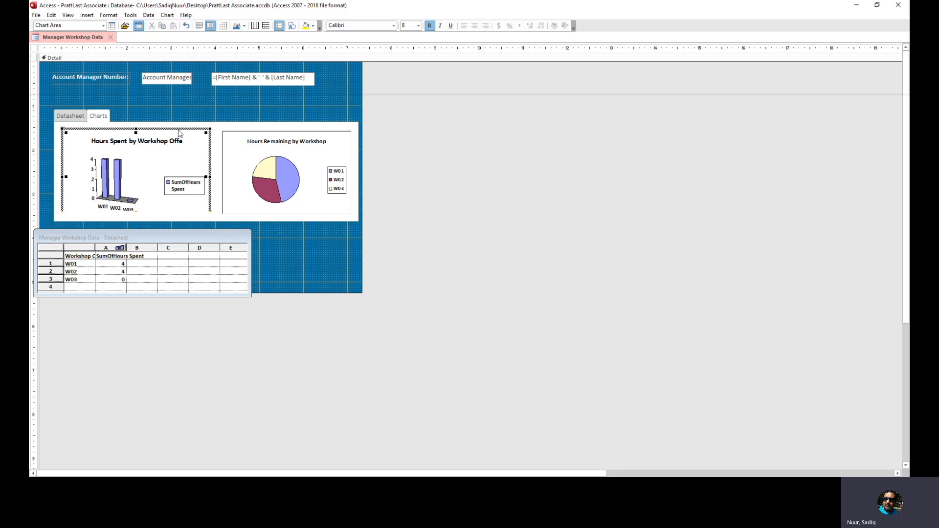
right_click(167, 156)
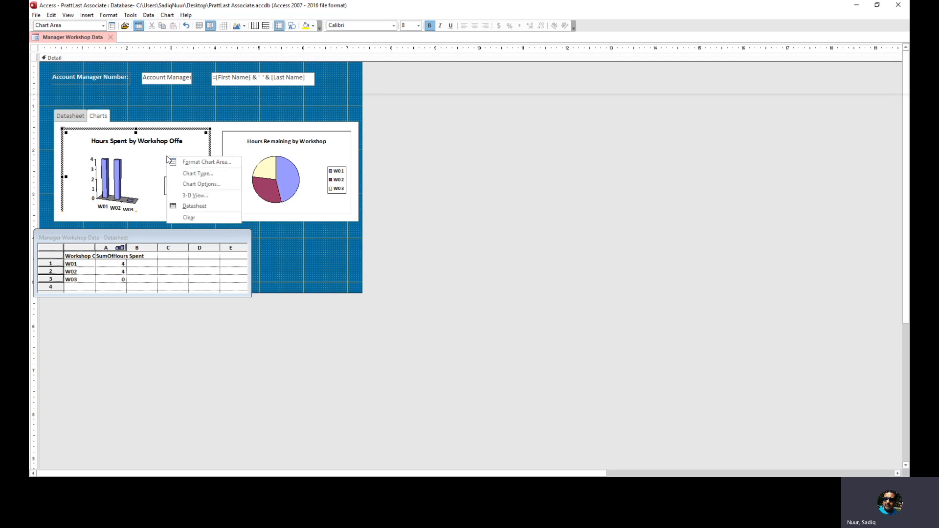
click(189, 174)
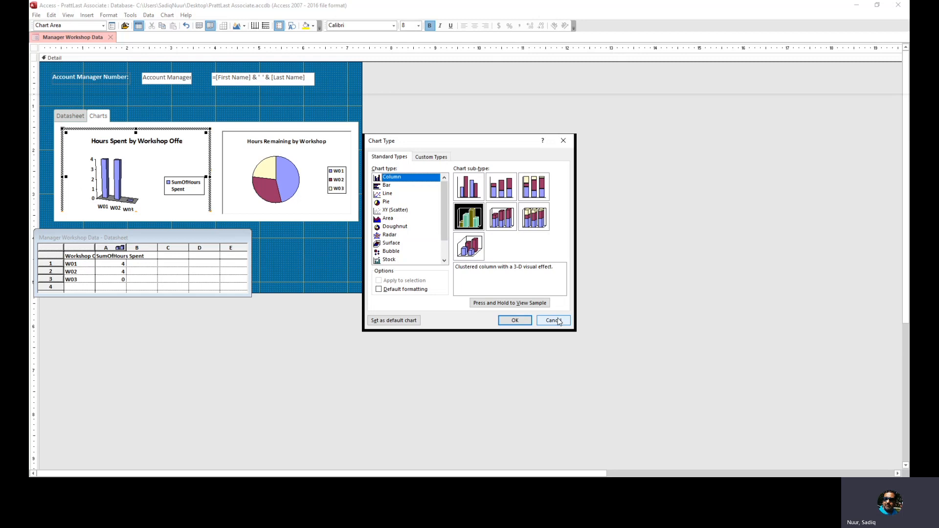
click(557, 321)
click(288, 150)
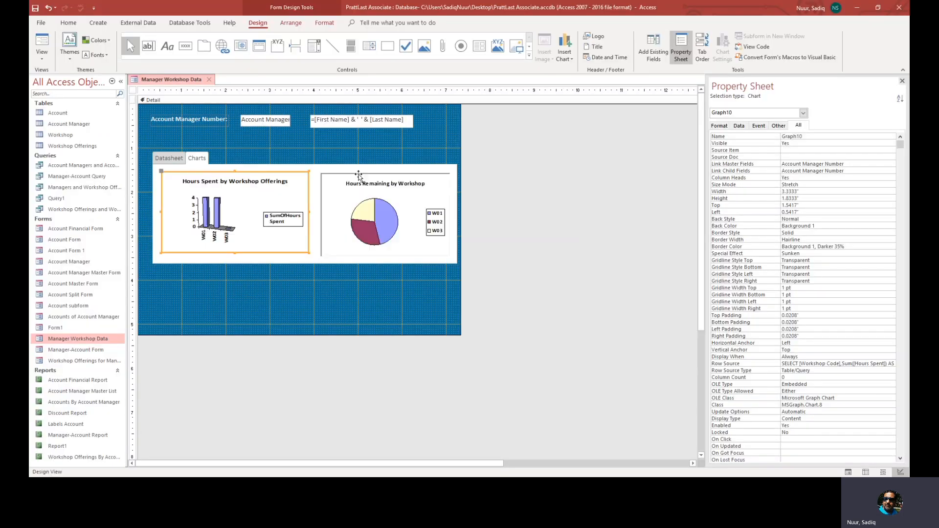
Change the Hours Remaining by Workshop chart to a 100% stacked bar chart with a 3-D effect and return to the form design
click(359, 176)
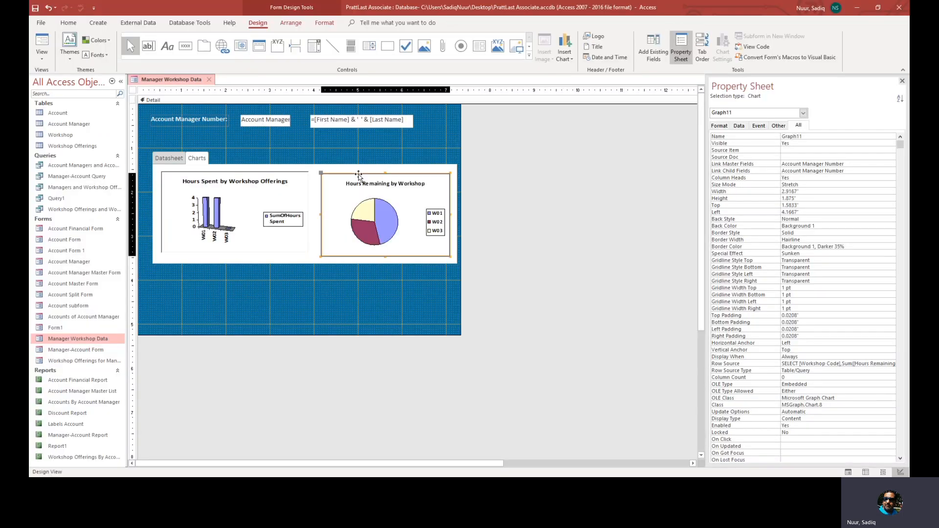
double_click(359, 177)
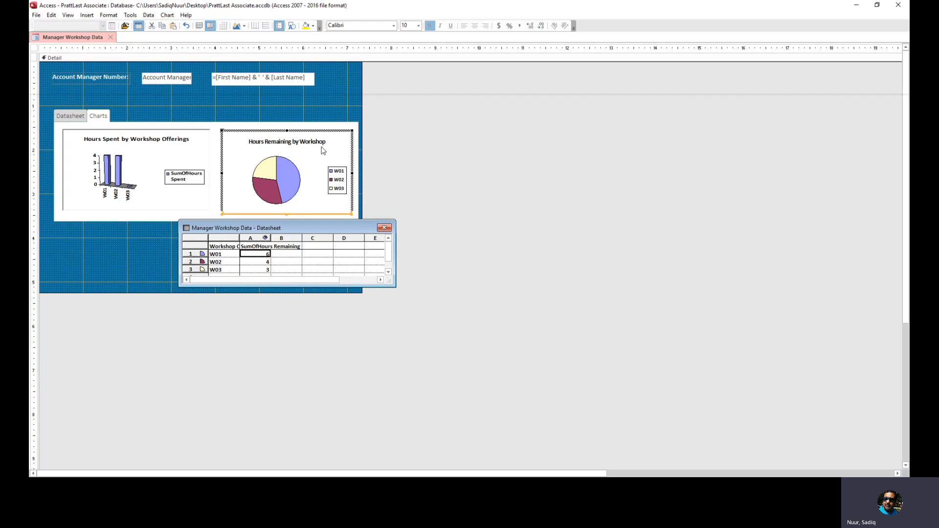
click(323, 150)
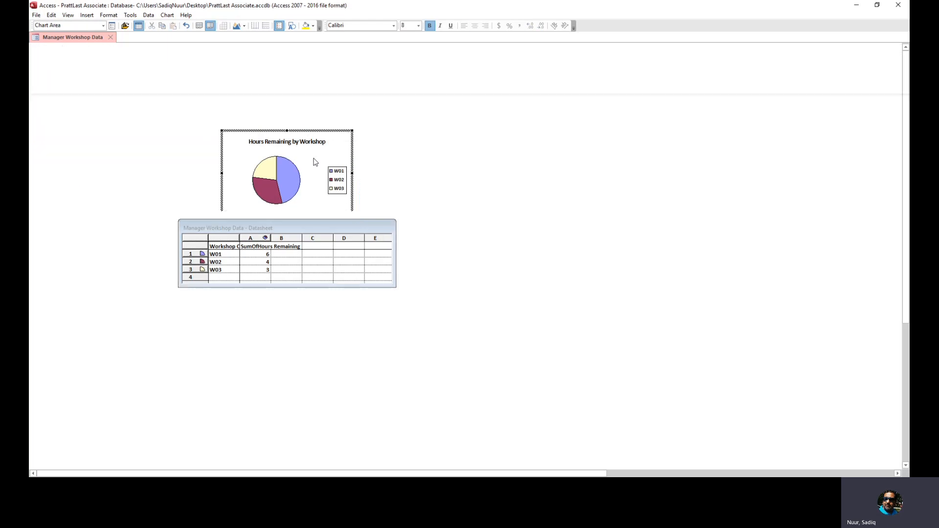
right_click(314, 160)
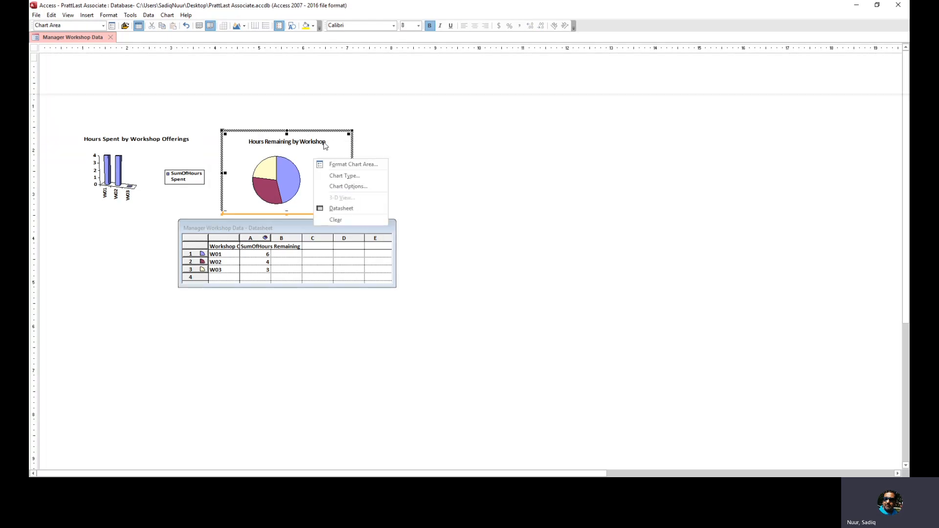
click(345, 176)
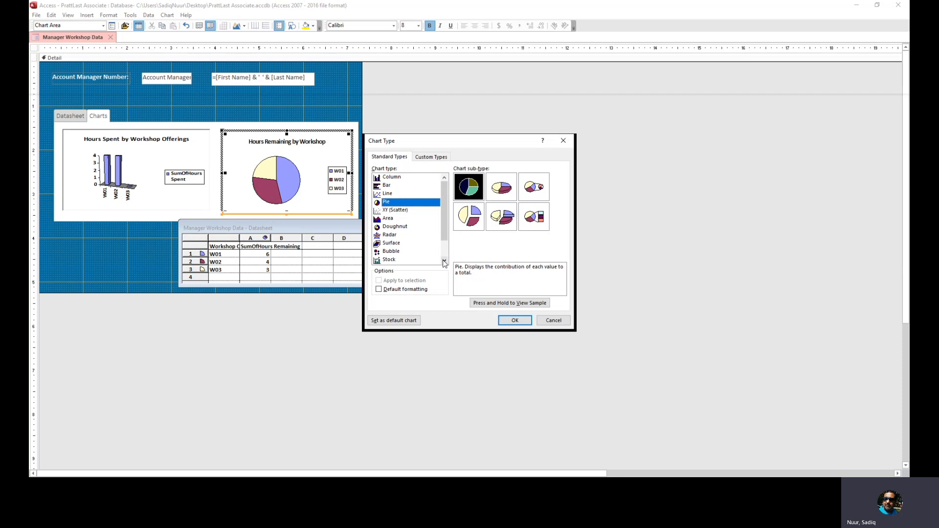
click(387, 185)
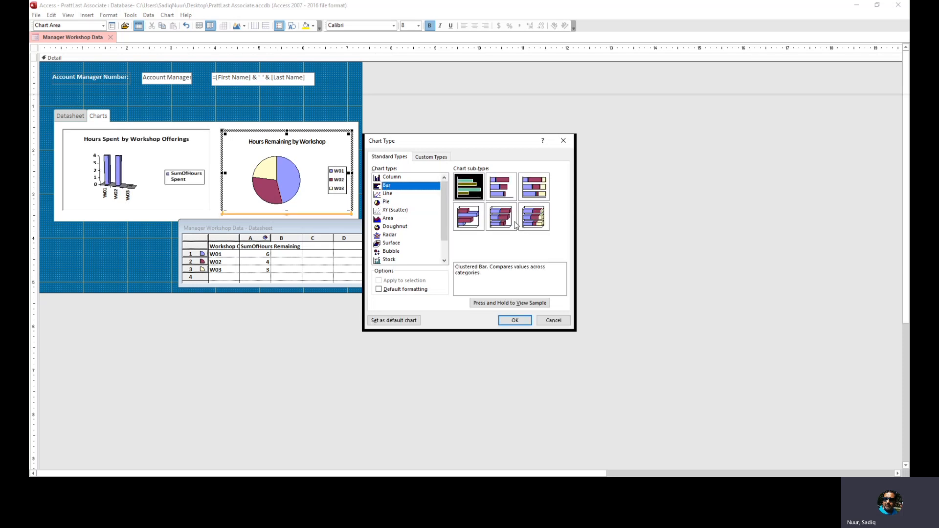
click(534, 220)
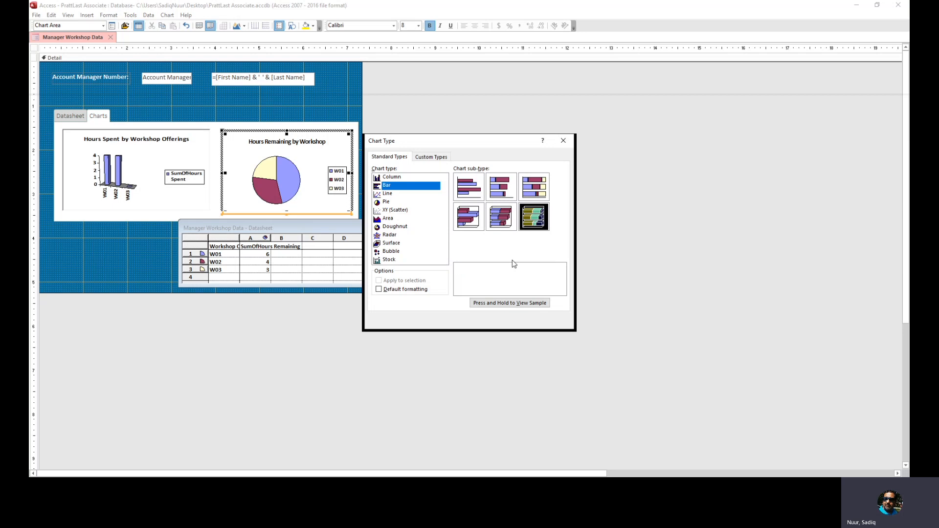
click(512, 322)
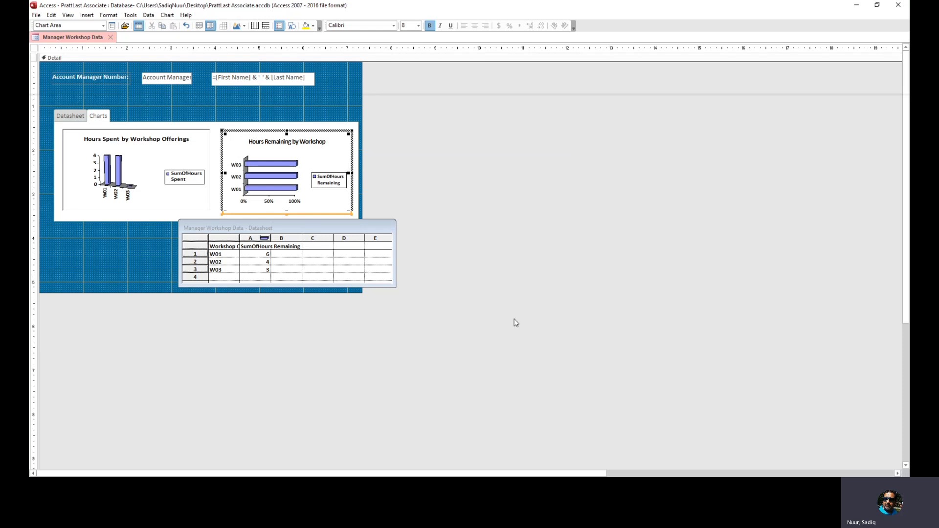
click(171, 179)
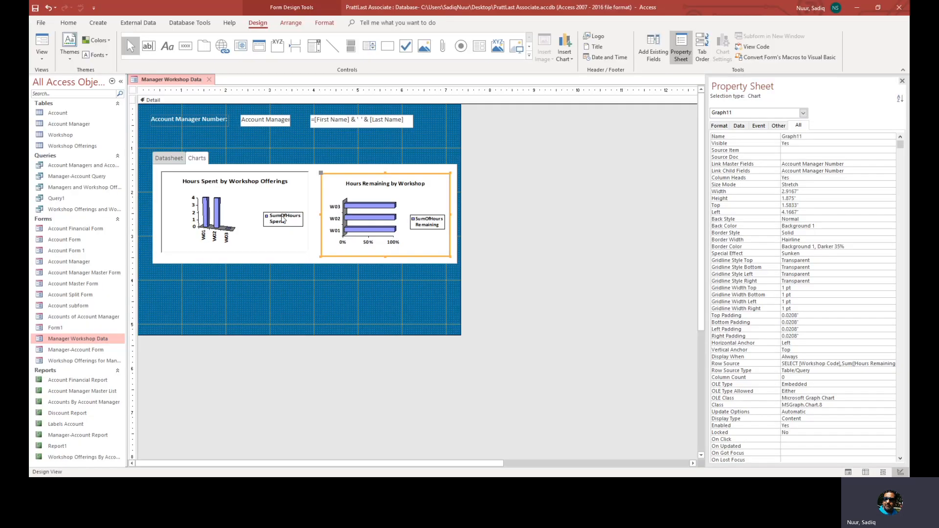
Format the legend of the Hours Spent by Workshop Offerings chart with bottom placement and a red font color
double_click(283, 218)
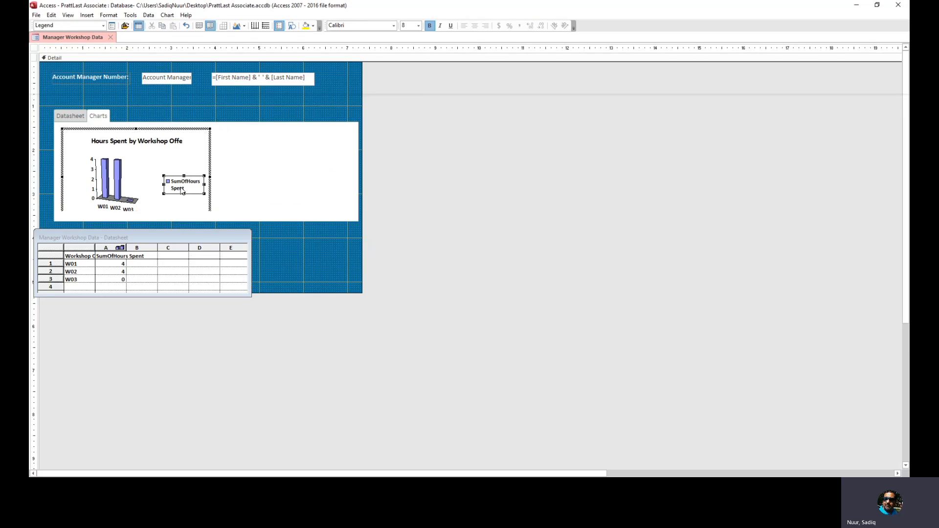
right_click(181, 190)
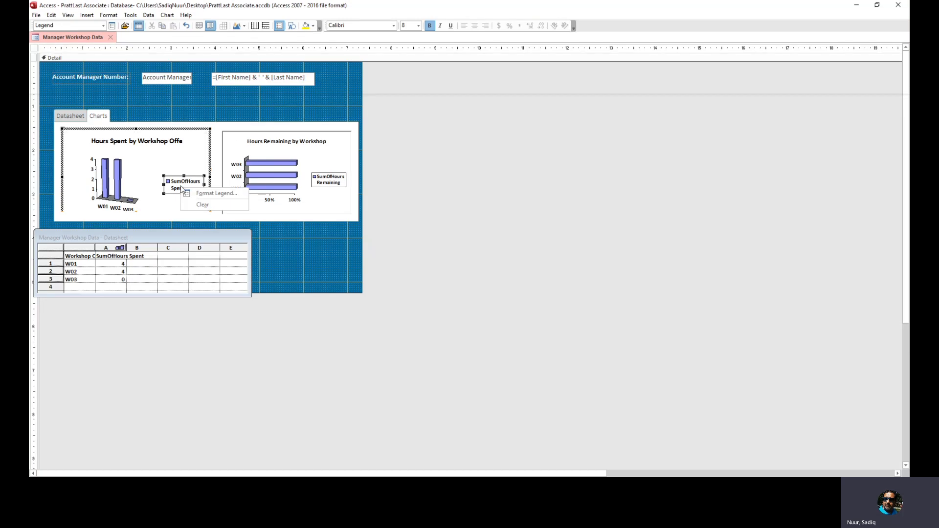
click(215, 194)
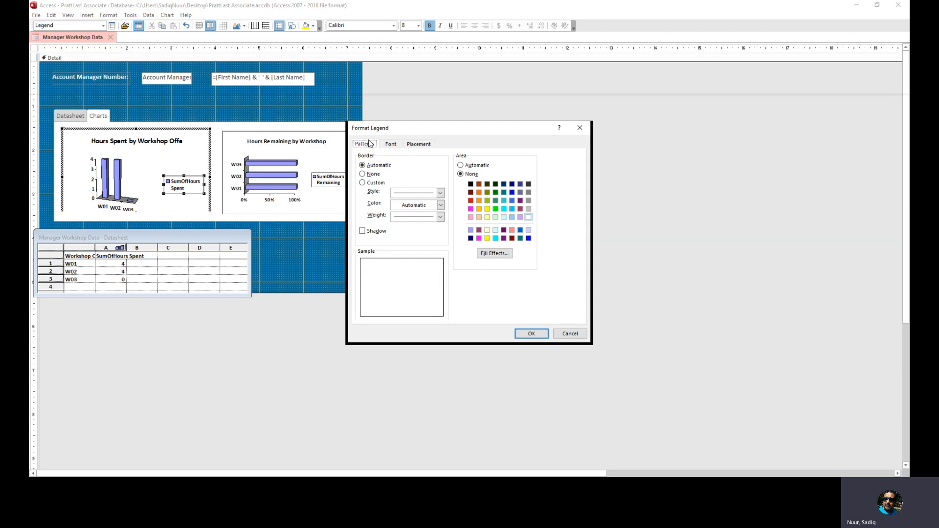
click(419, 144)
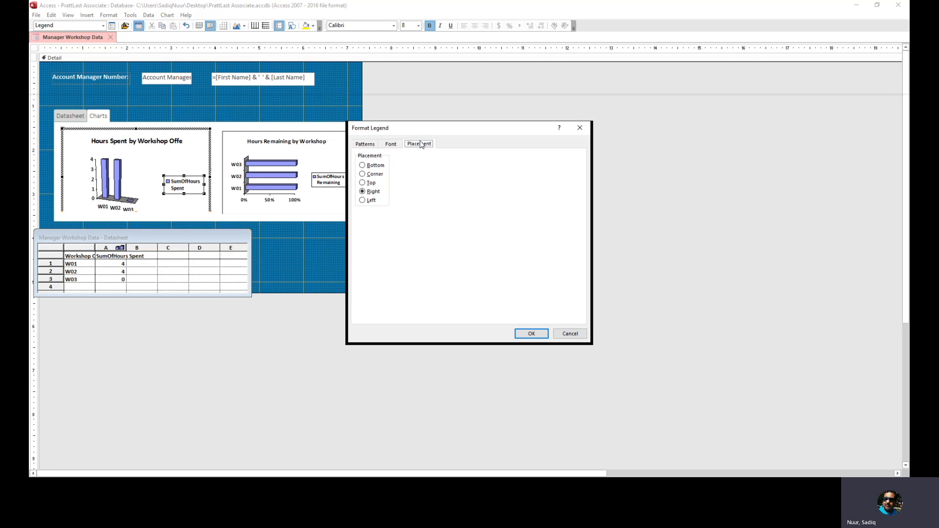
click(363, 167)
click(392, 146)
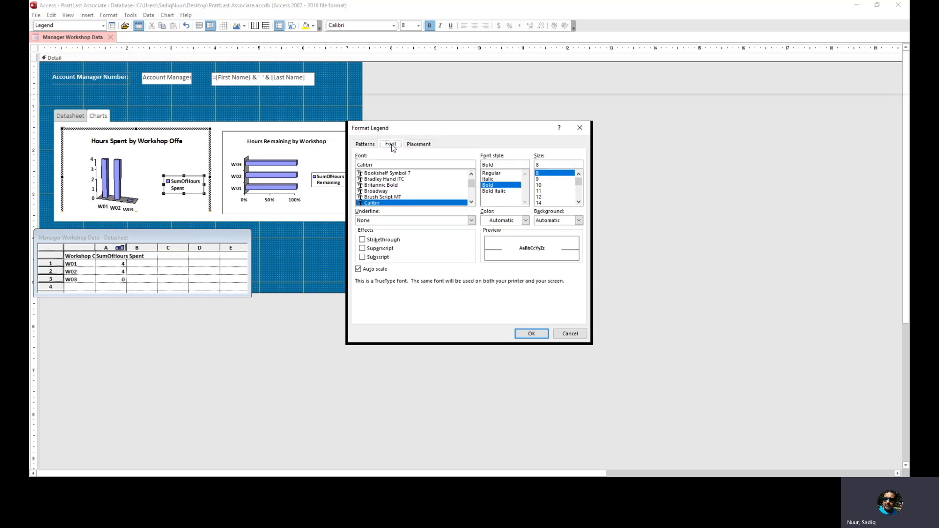
click(526, 220)
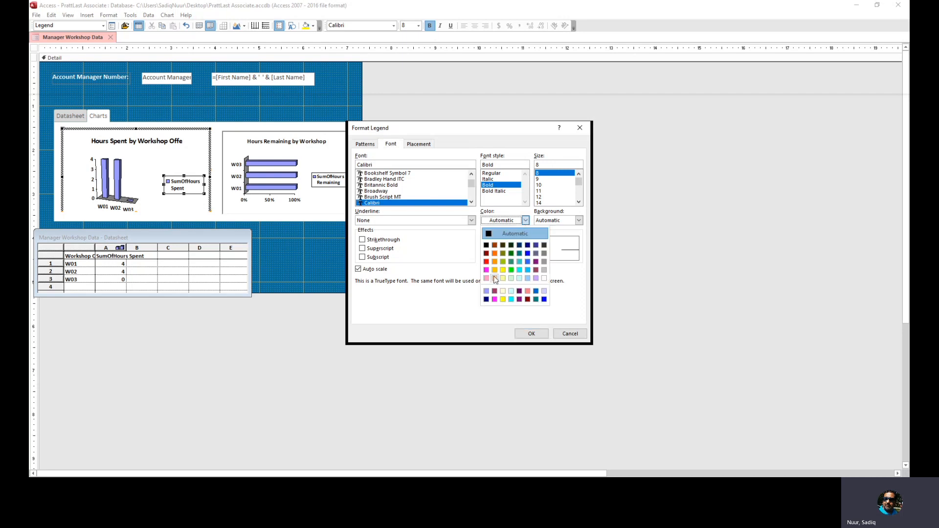
click(486, 262)
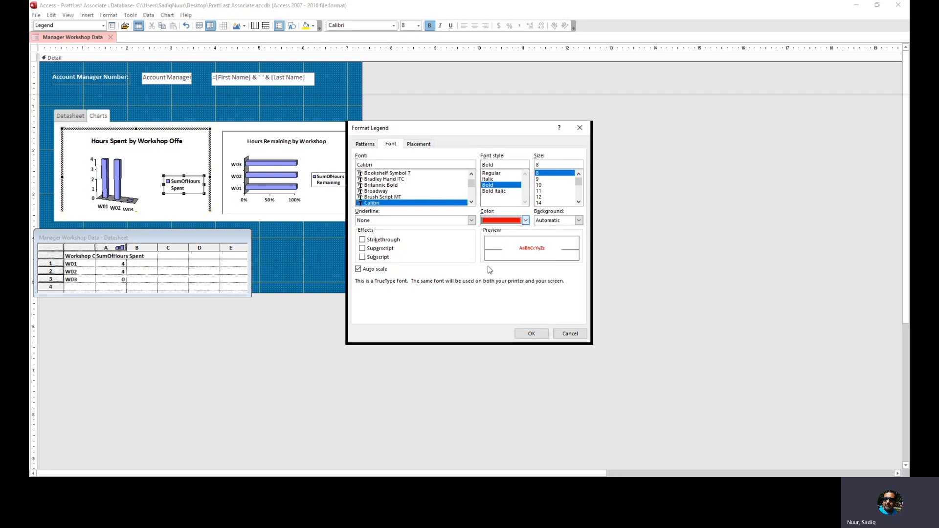
click(531, 334)
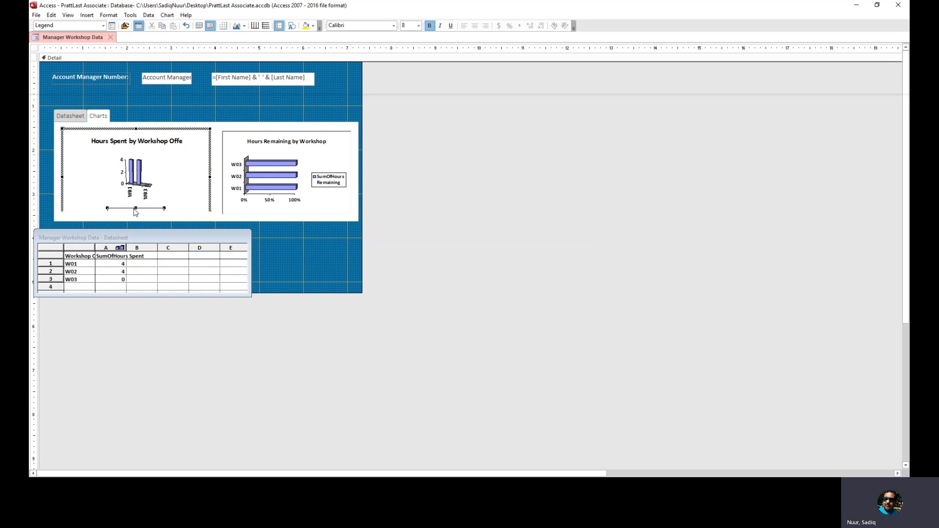
click(164, 113)
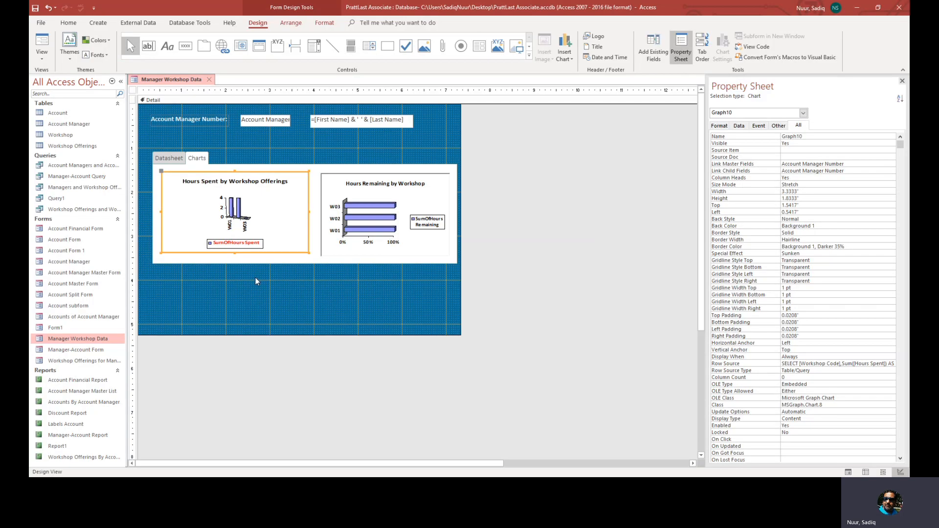
Display the form in Form view and check both charts on the Charts page
click(41, 40)
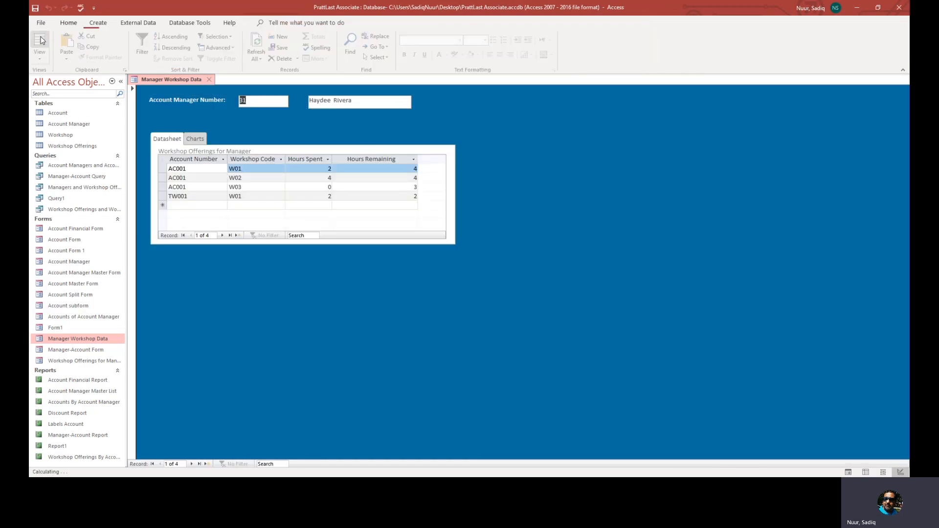
click(196, 140)
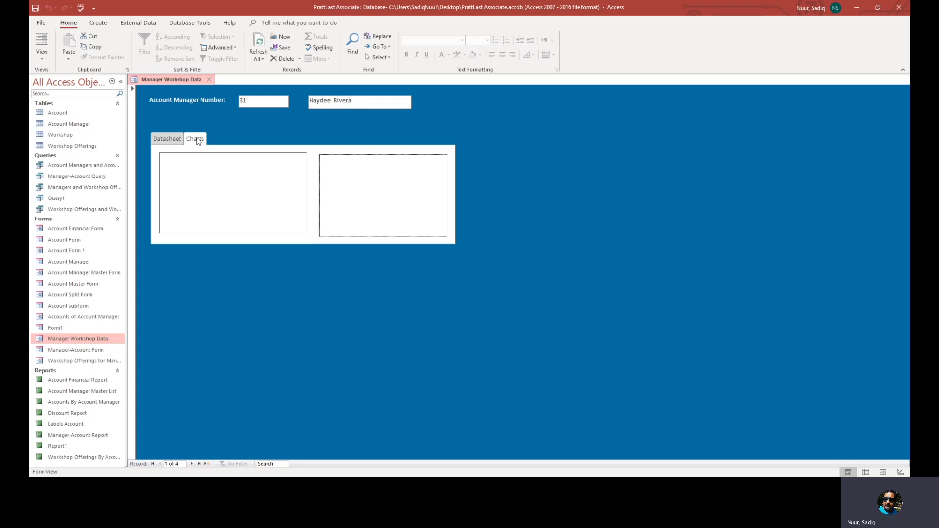
click(210, 184)
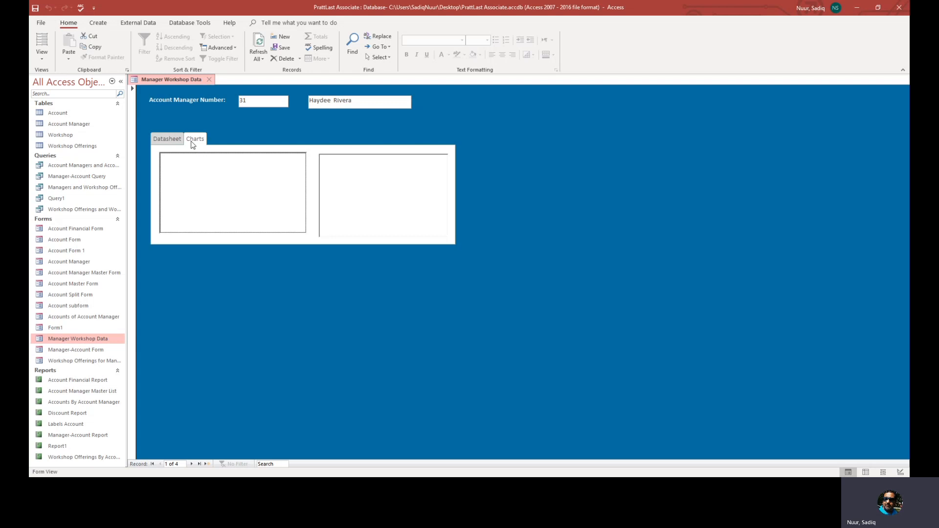
key(Tab)
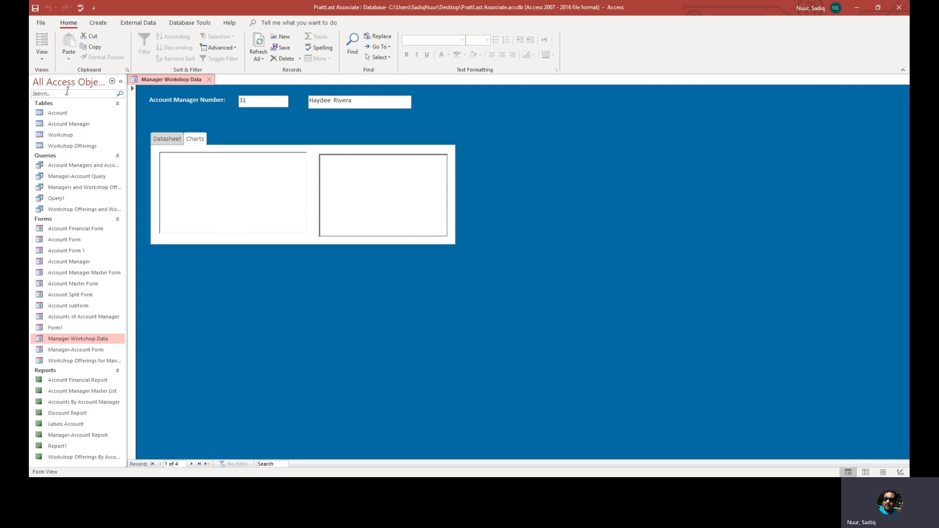
Switch the form to Layout view, compare its two tab pages, and move the workshop offerings subform to its second record
click(42, 59)
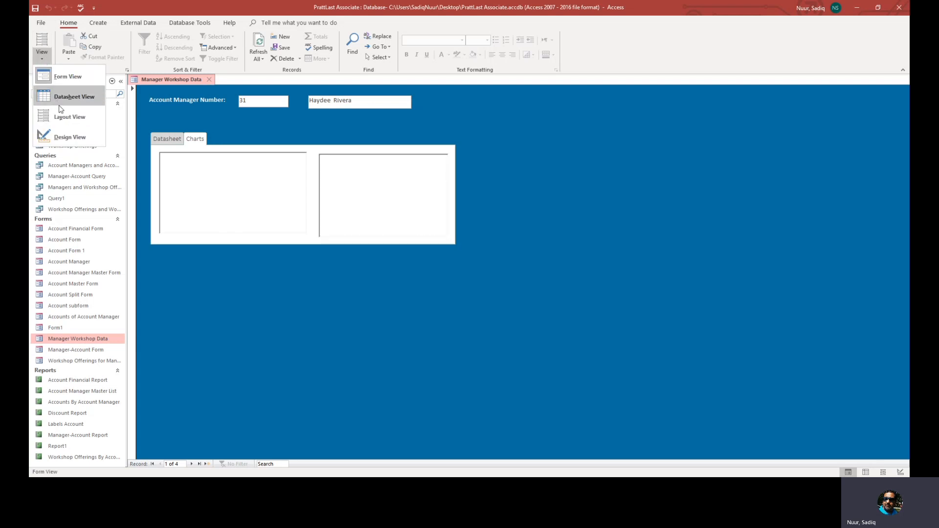
click(64, 120)
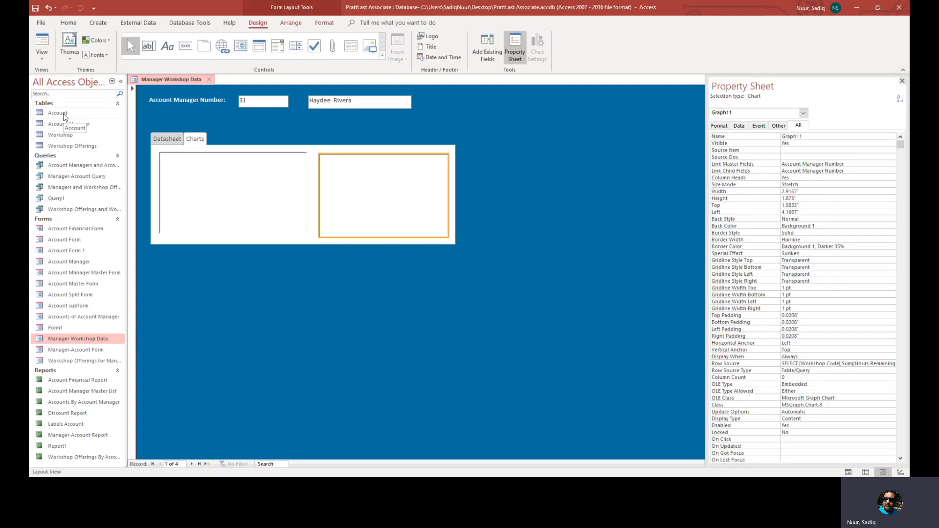
click(167, 139)
click(197, 139)
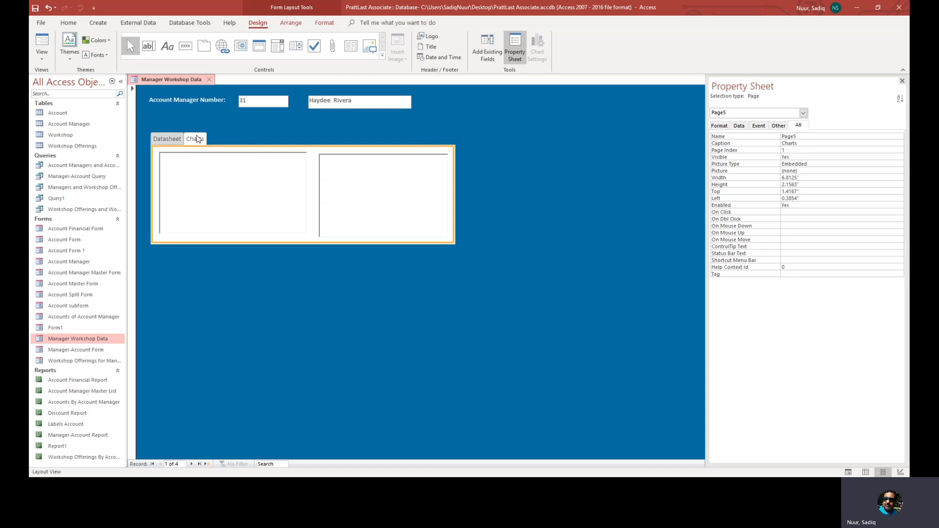
click(167, 139)
click(222, 235)
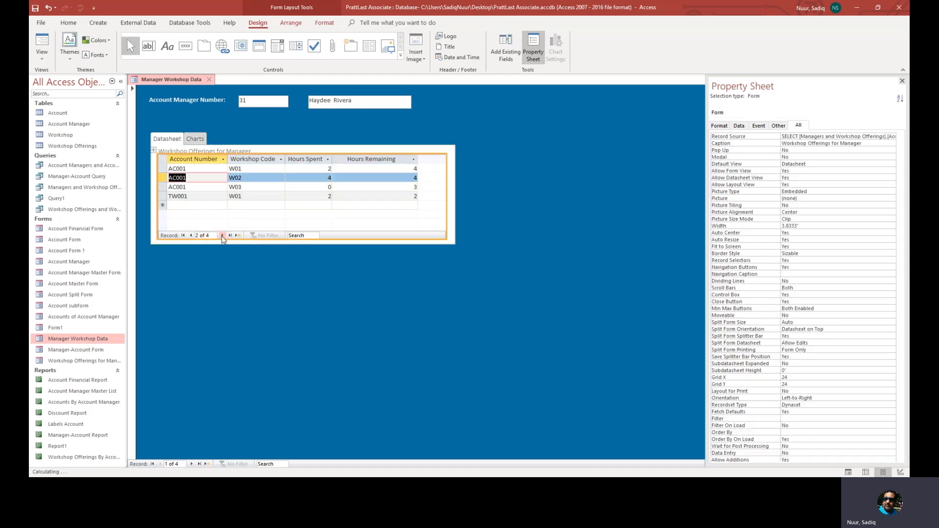
Examine both chart controls on the Charts page and return to the Datasheet page
click(195, 140)
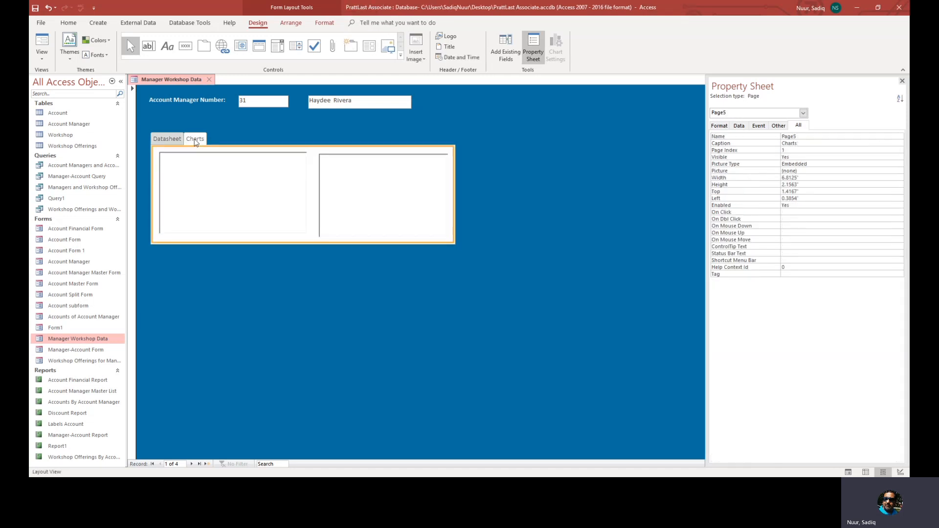
click(206, 176)
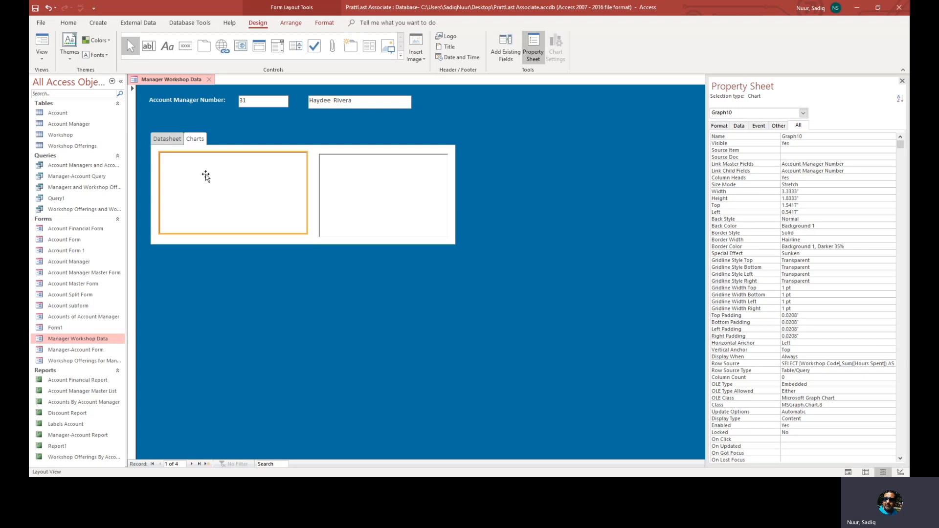
click(335, 190)
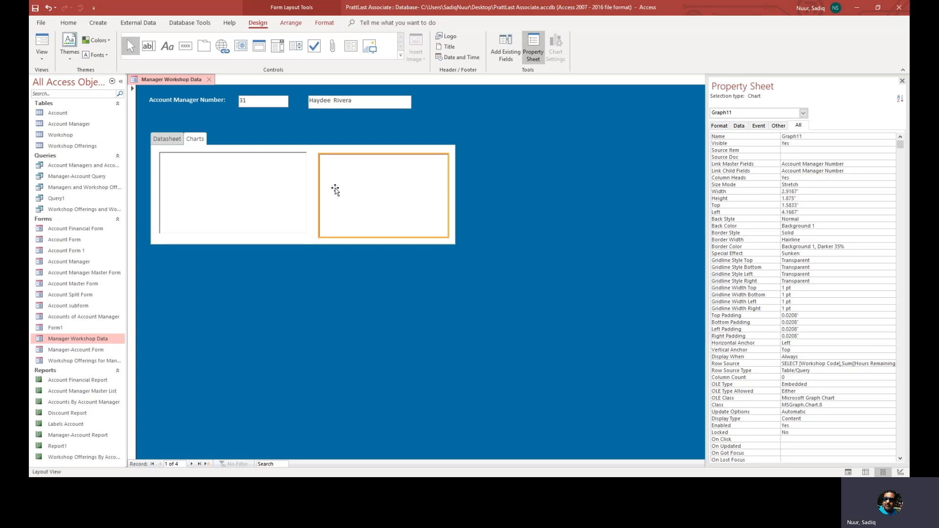
click(165, 143)
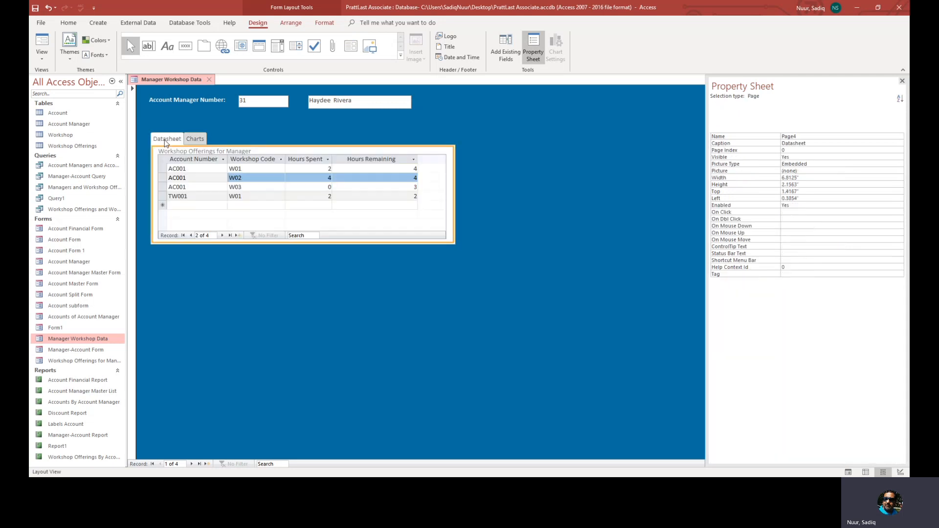
Return the form to Form view and check how the two charts display on the Charts page
click(42, 58)
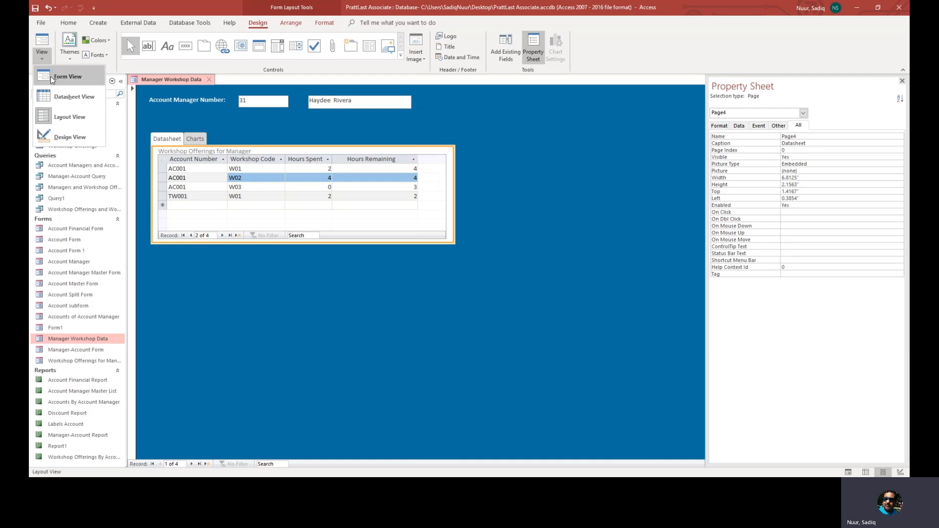
click(64, 78)
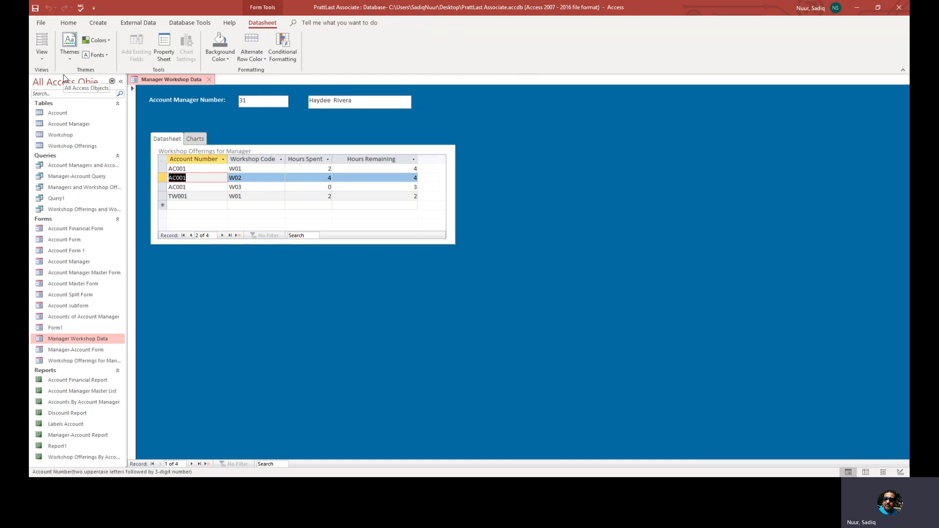
click(195, 139)
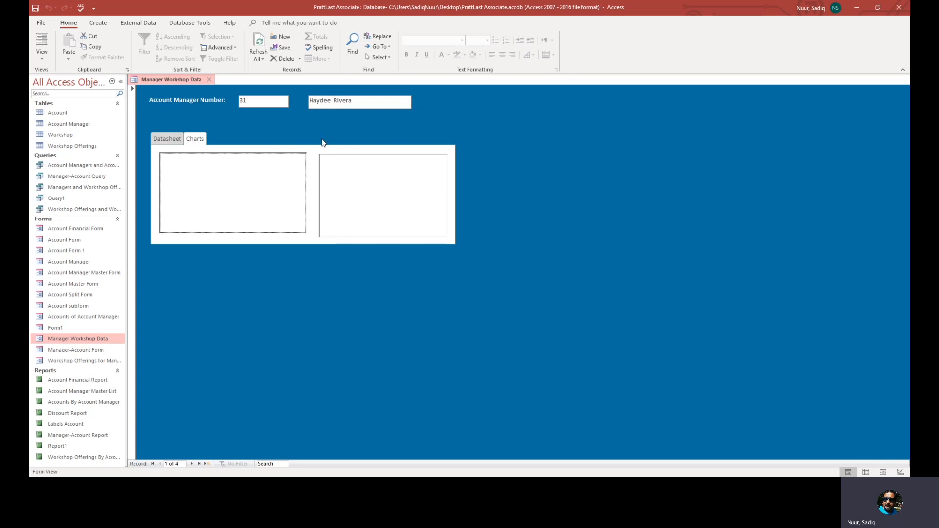
Switch the form to Design view and select the Hours Remaining by Workshop chart
click(41, 58)
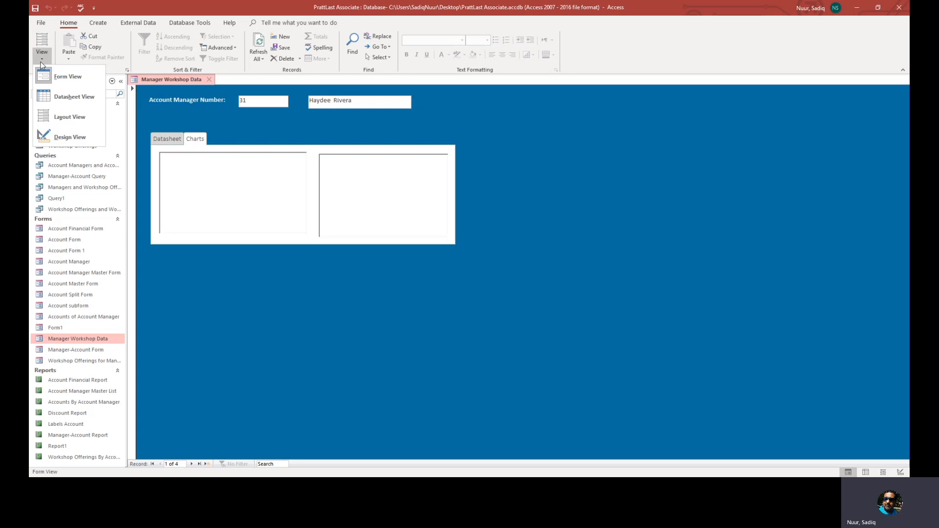
click(69, 136)
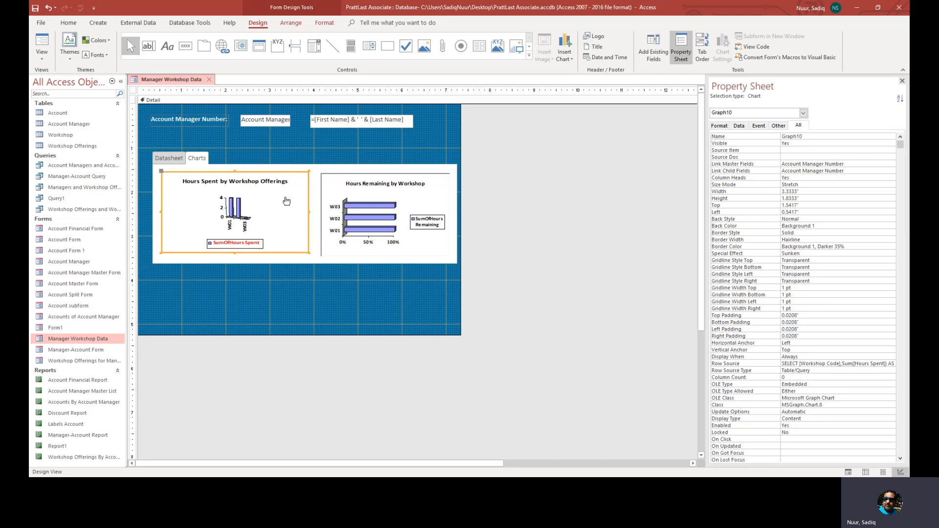
click(336, 192)
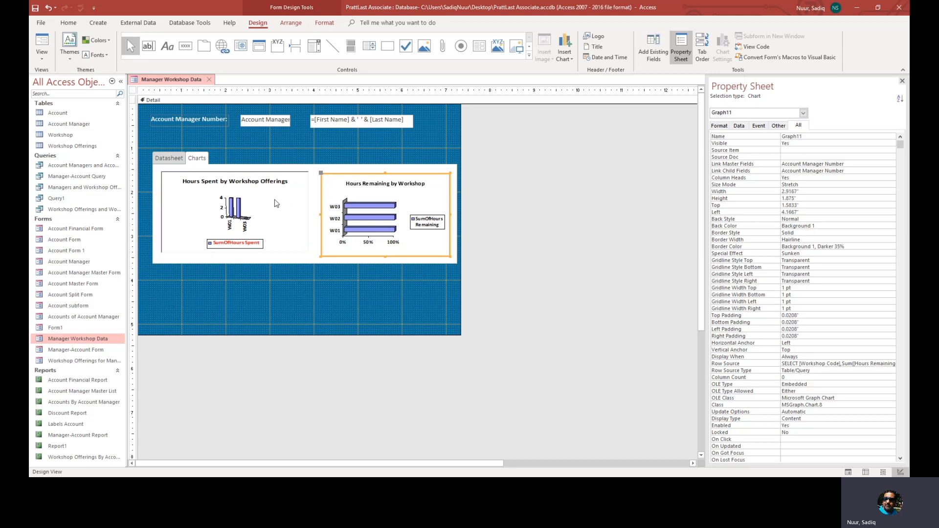